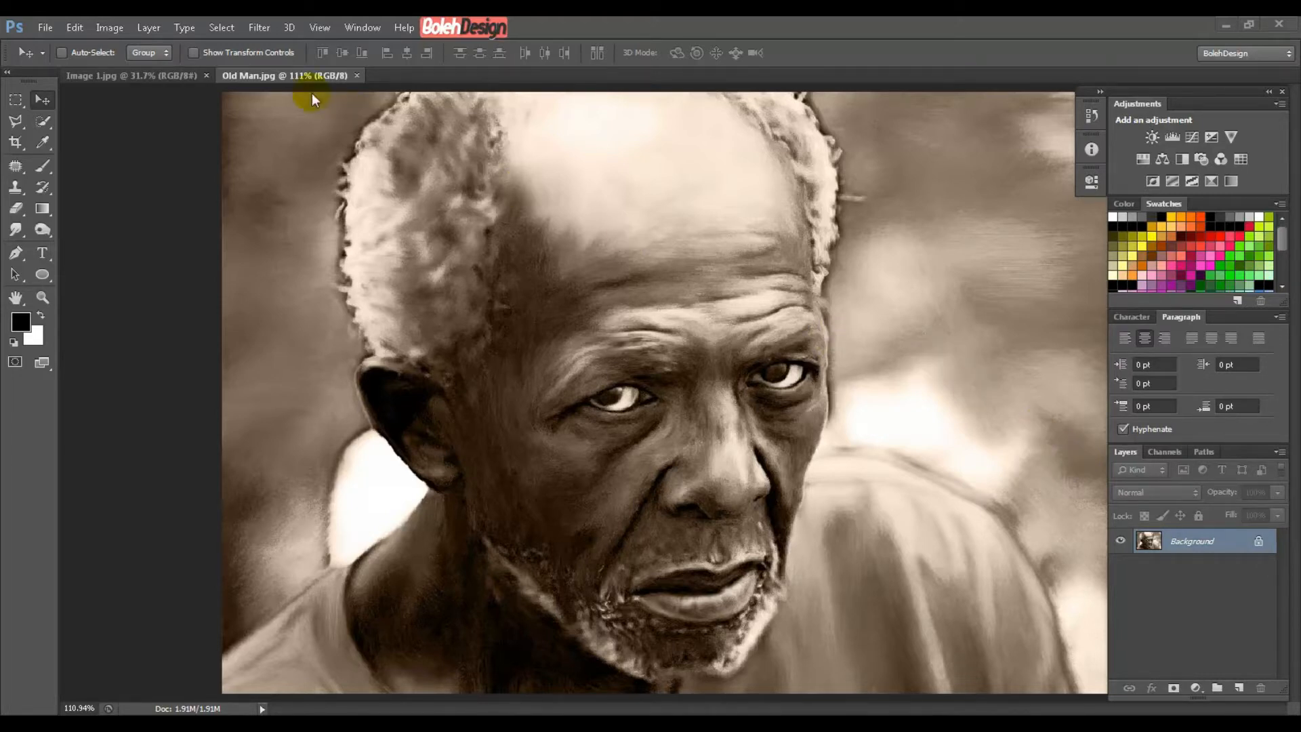
Compare the original photo in Image 1.jpg with the finished painting effect in Old Man.jpg.
click(179, 77)
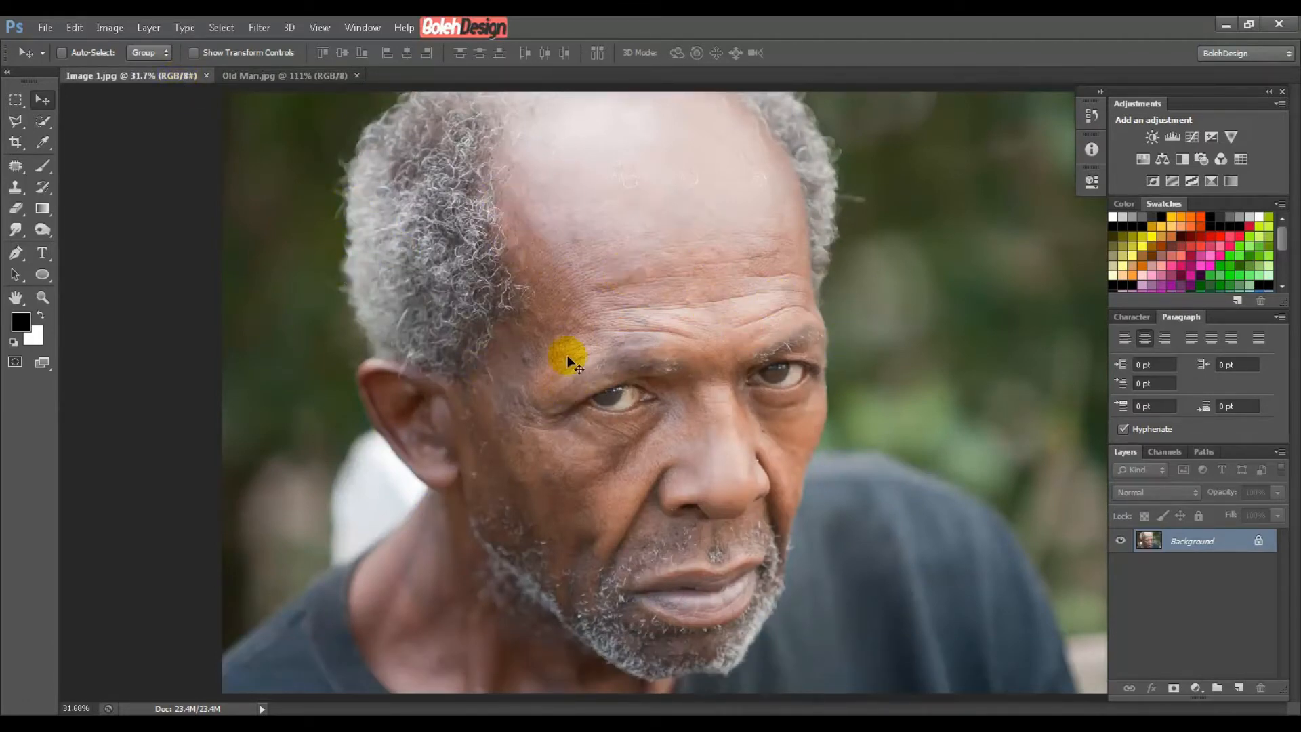
click(283, 77)
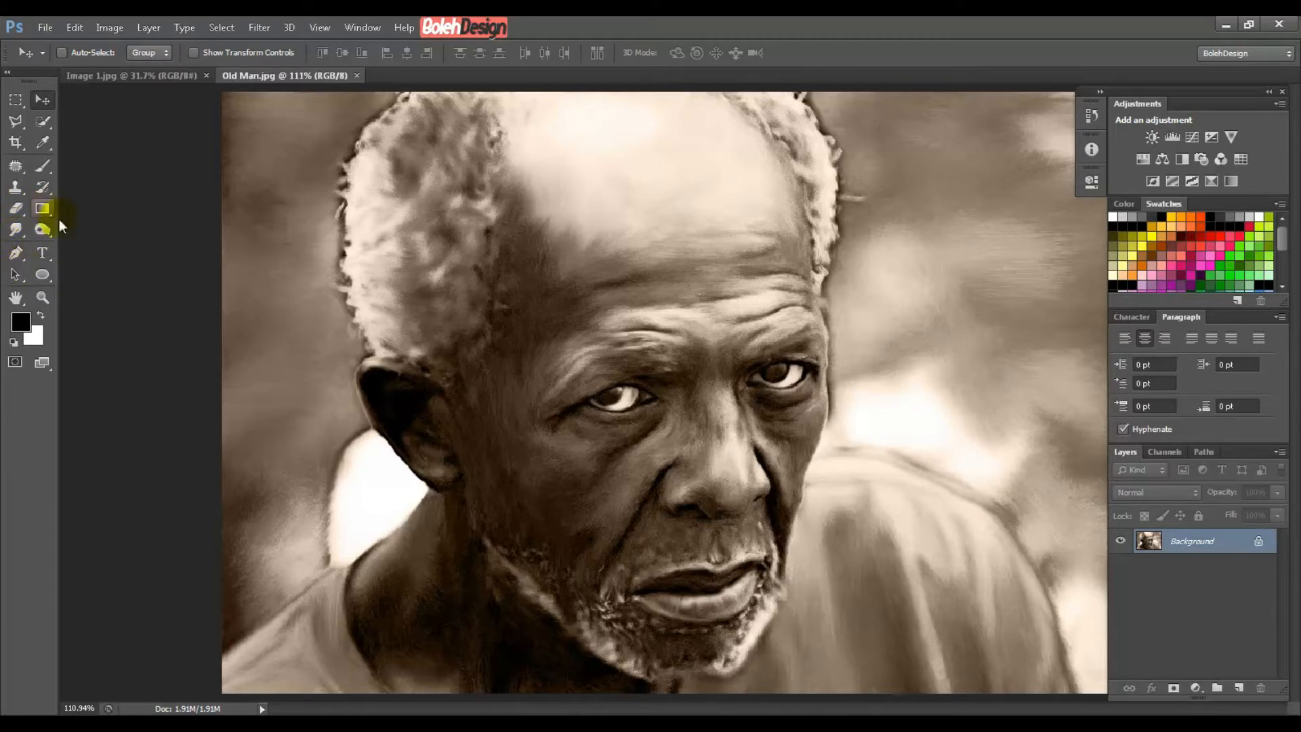
Look through the Smudge tool's brush presets, from the round tips to the Spatter brushes.
click(16, 232)
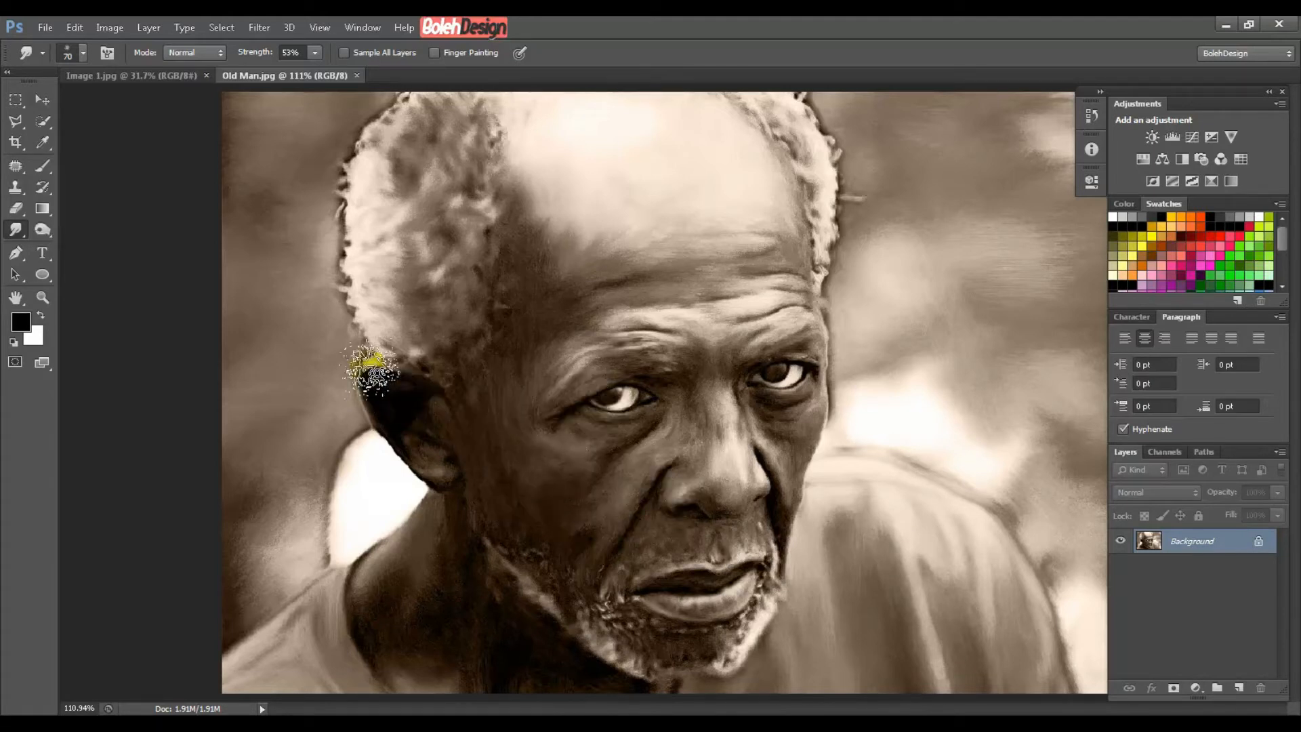
click(40, 100)
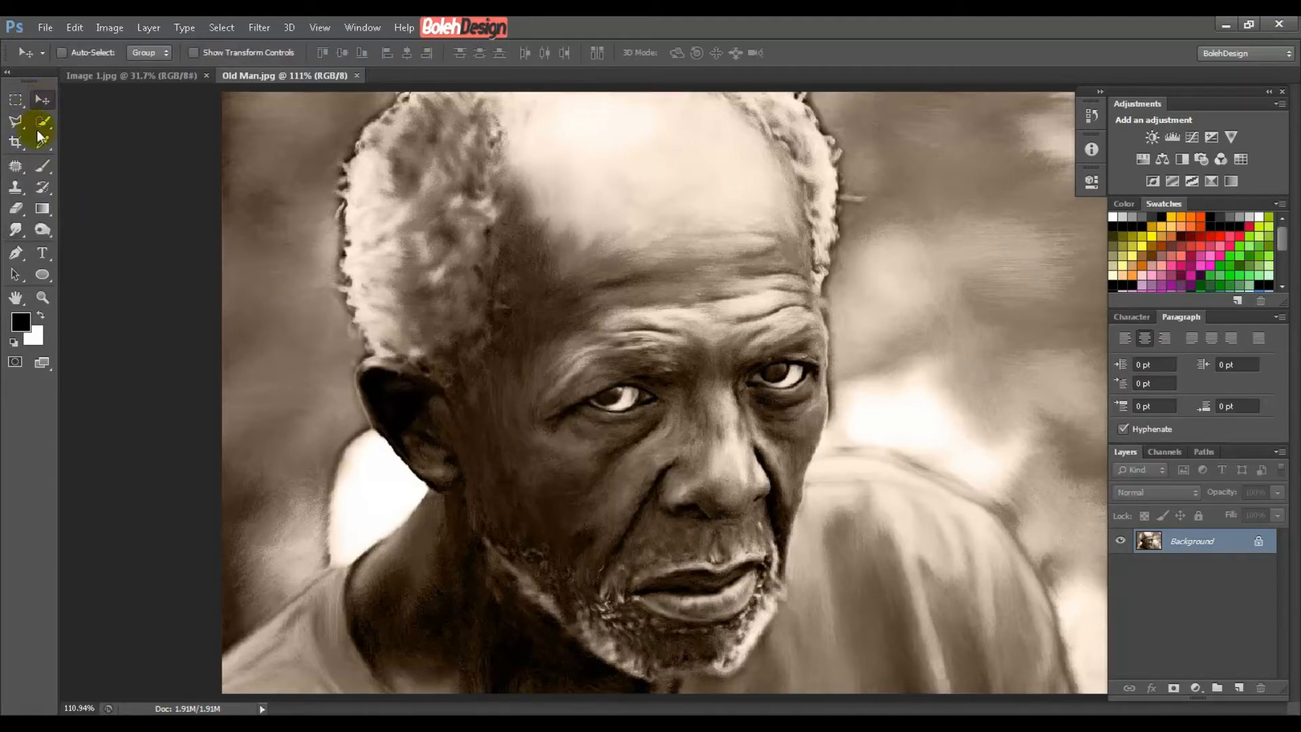
click(15, 229)
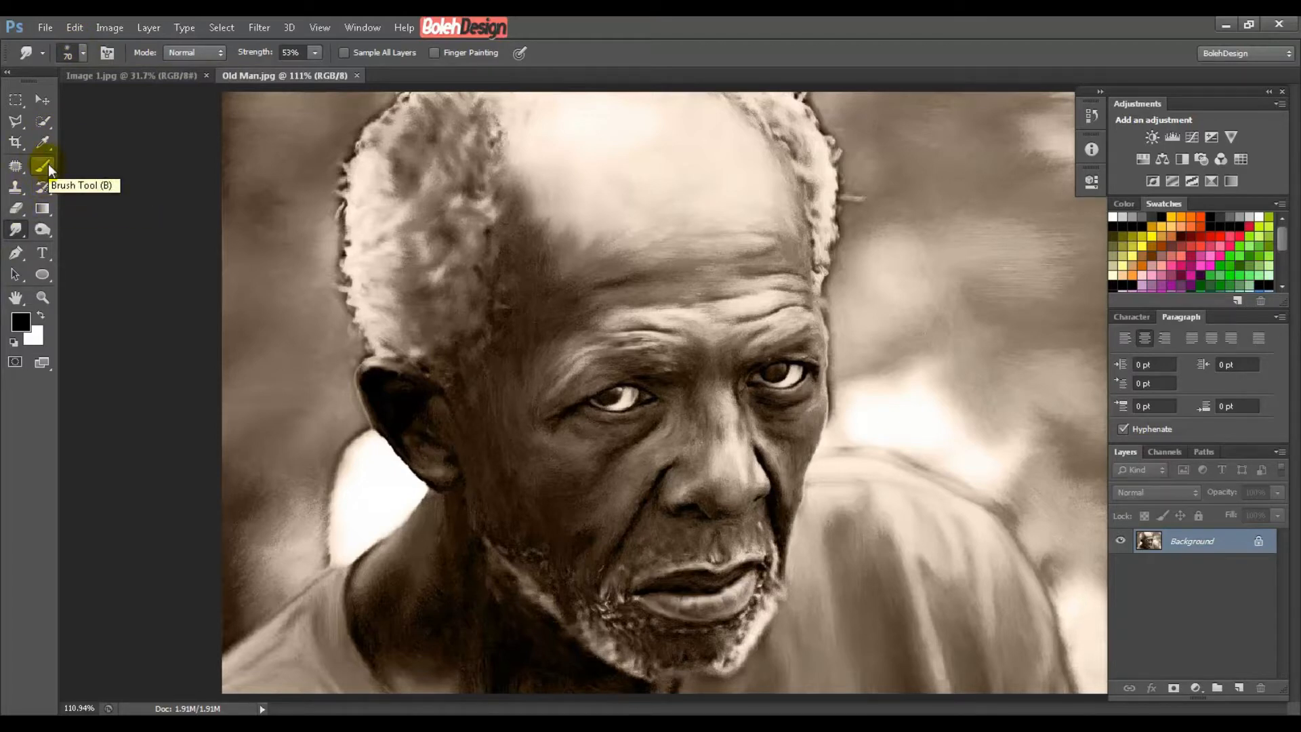
click(82, 53)
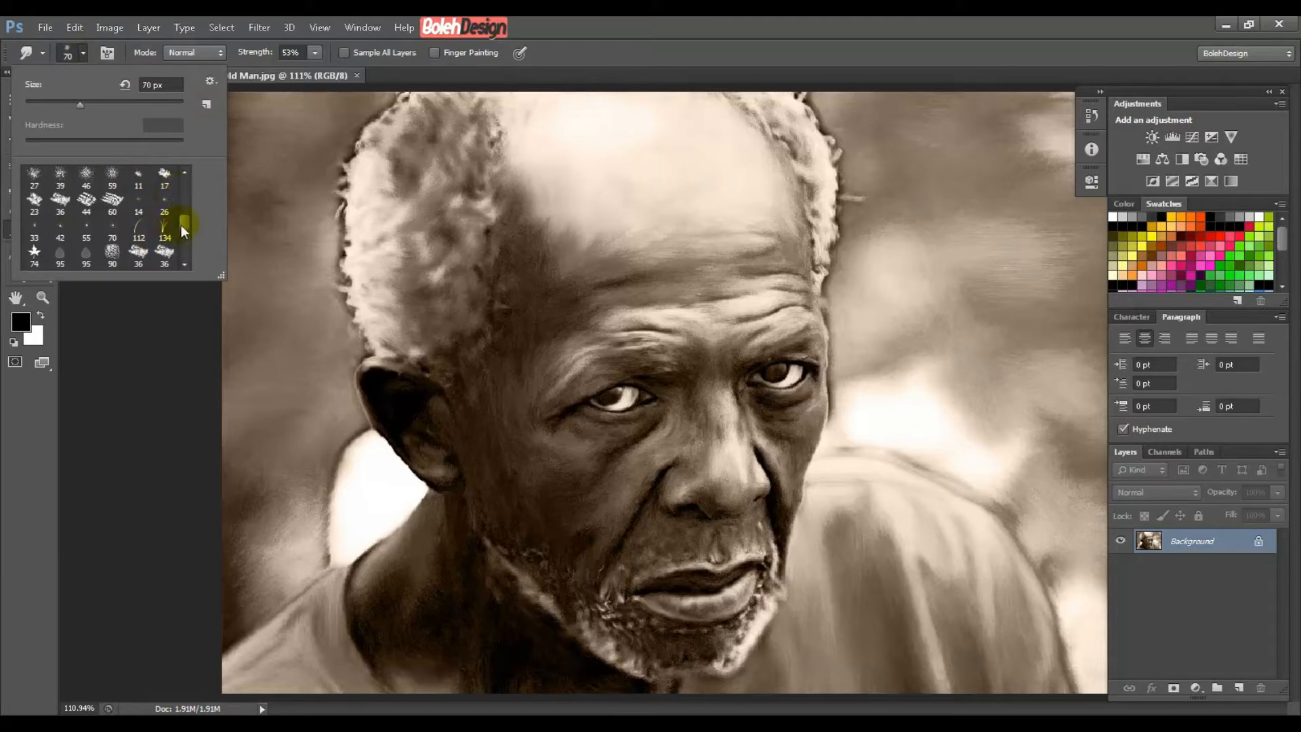
drag(181, 225, 186, 158)
click(30, 183)
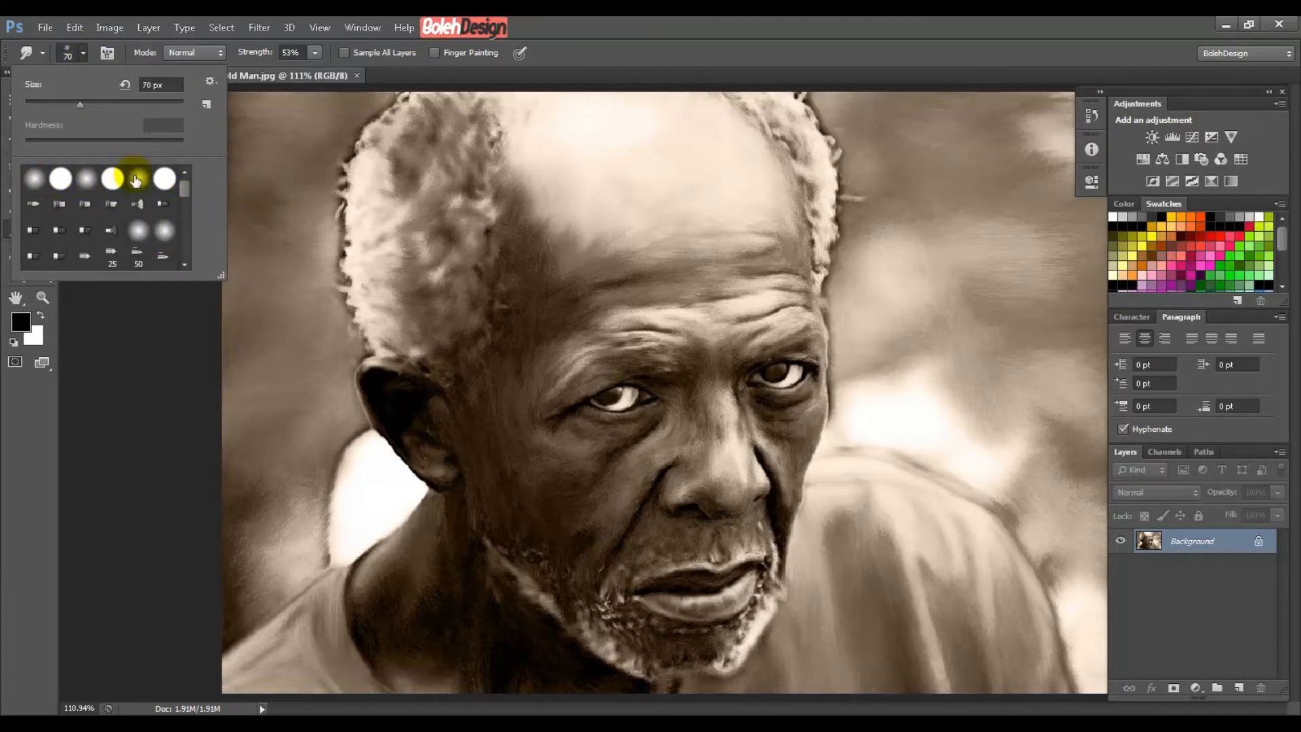
drag(185, 187, 189, 221)
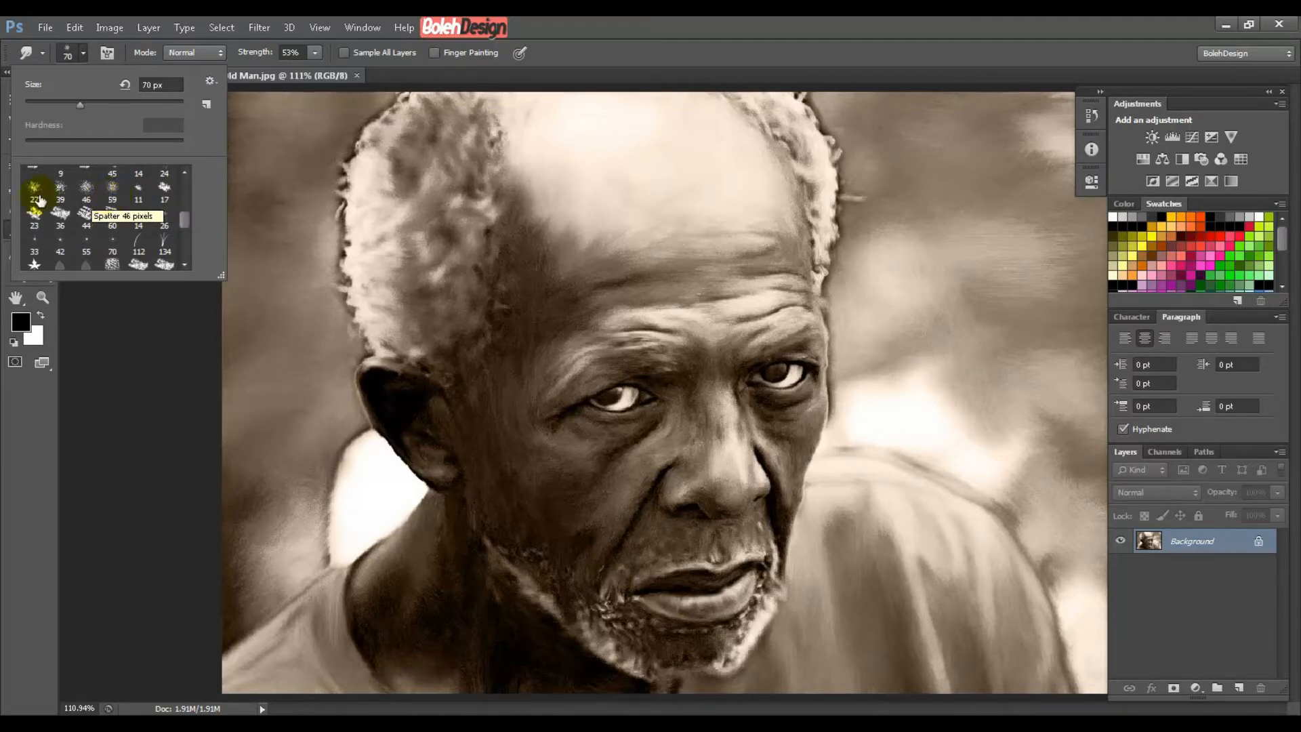
click(83, 53)
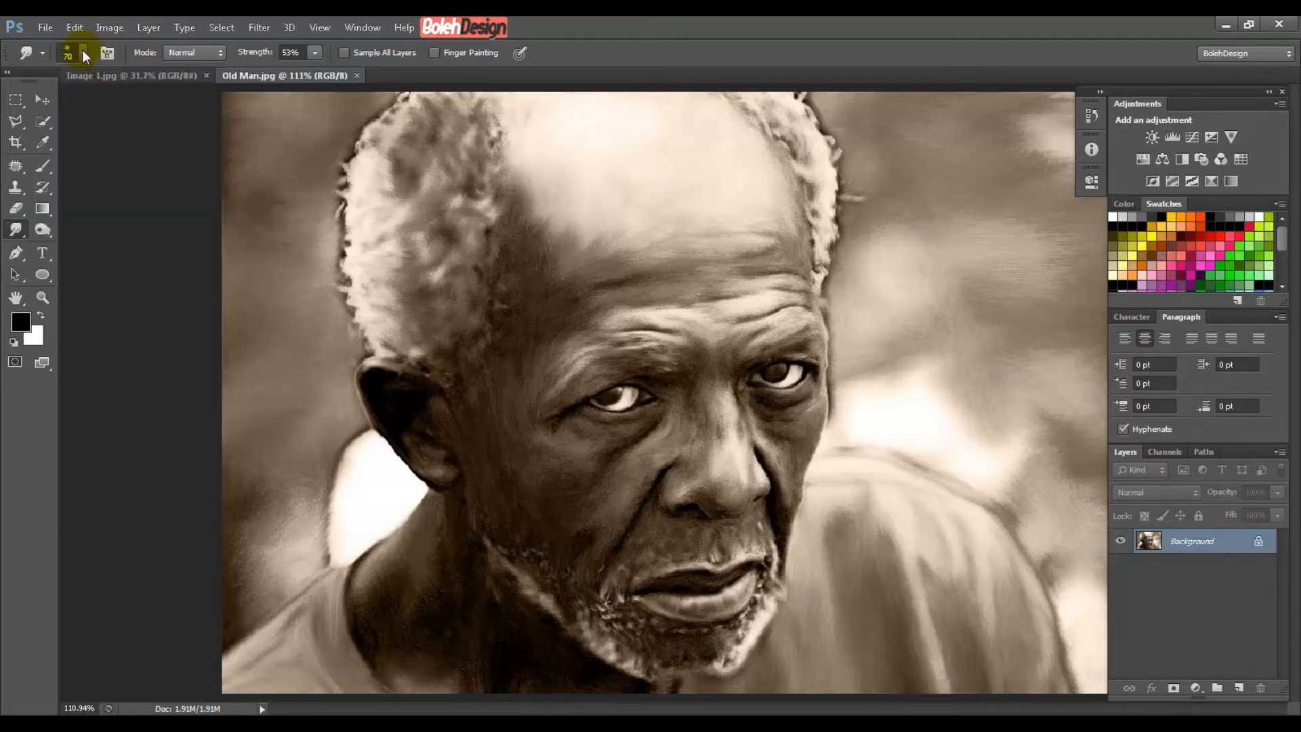
click(42, 100)
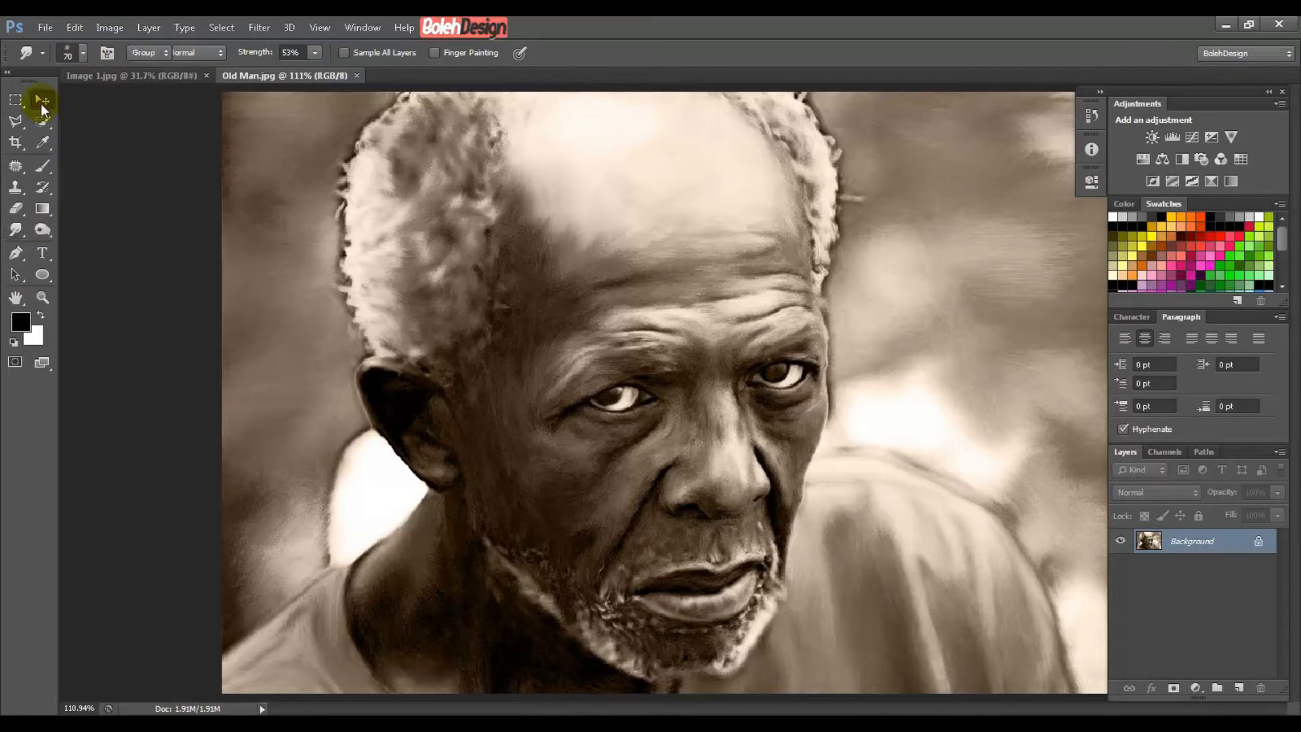
Resize Image 1.jpg to a width of 1000 pixels with proportions constrained.
click(150, 76)
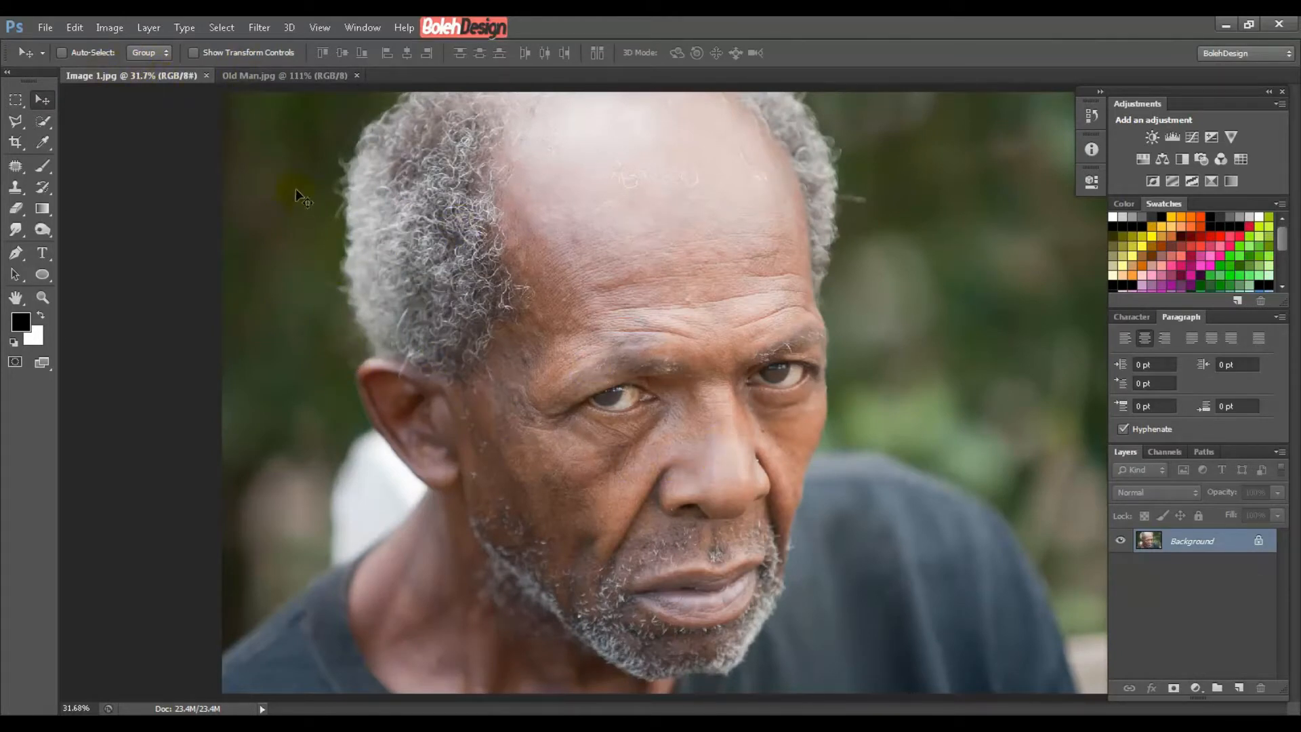
click(646, 229)
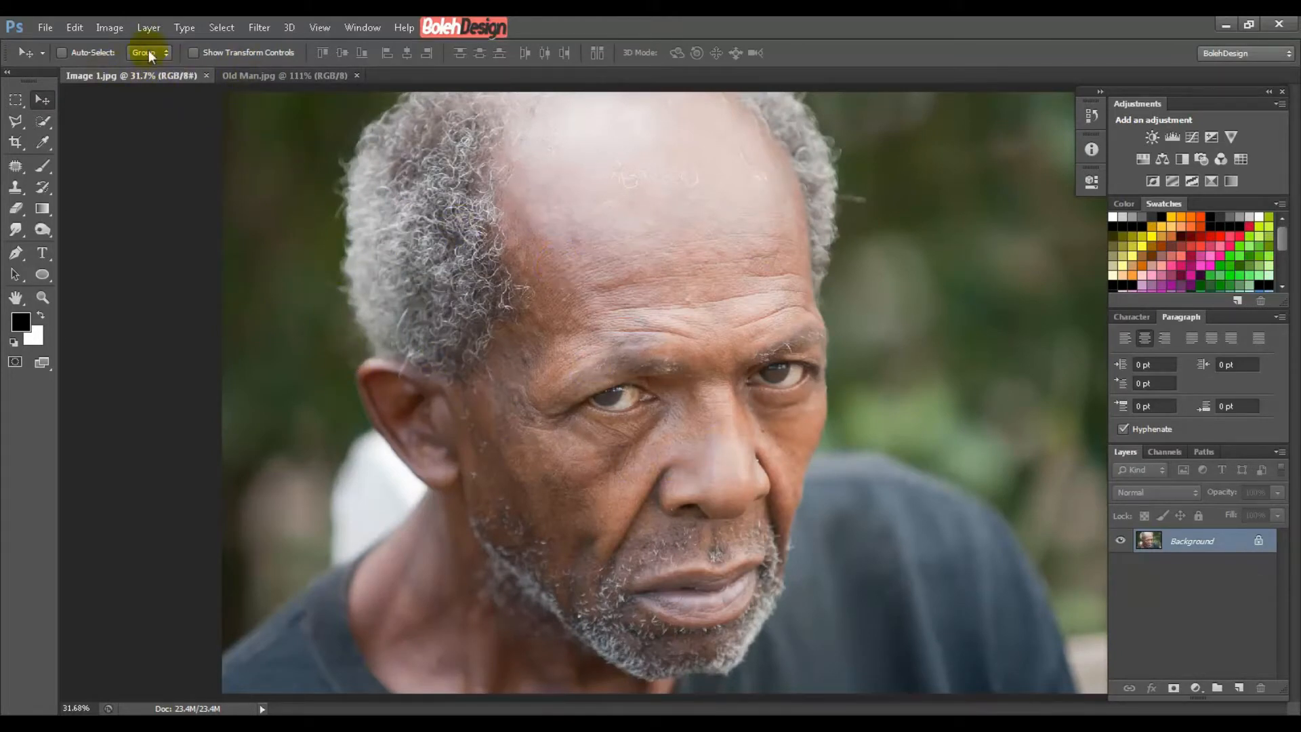
click(110, 29)
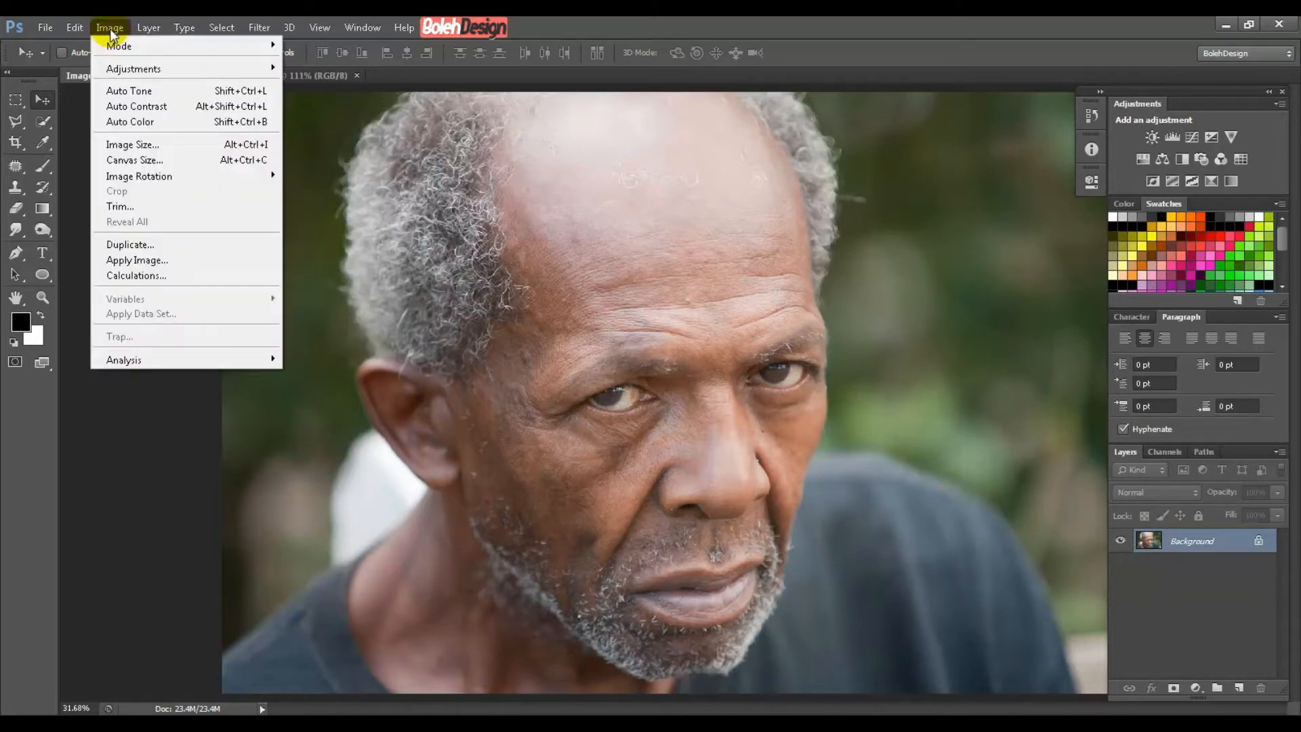
click(126, 146)
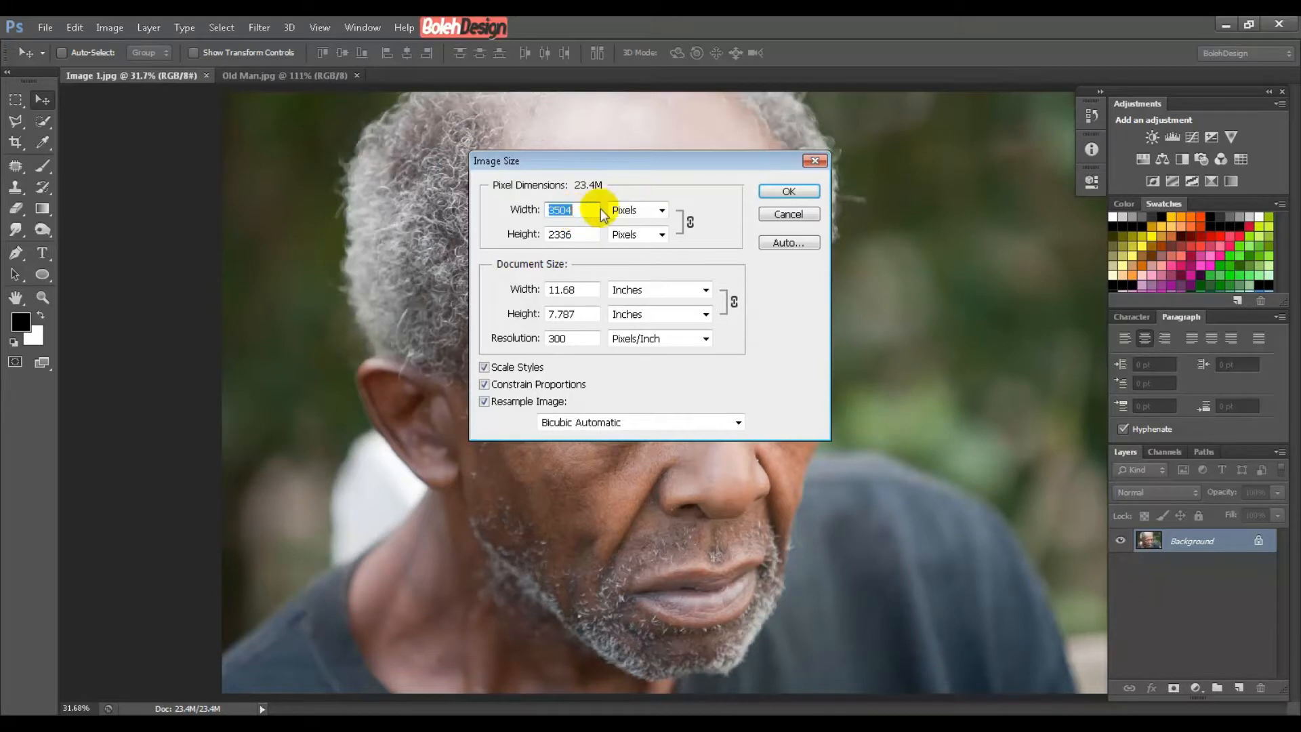
text(1)
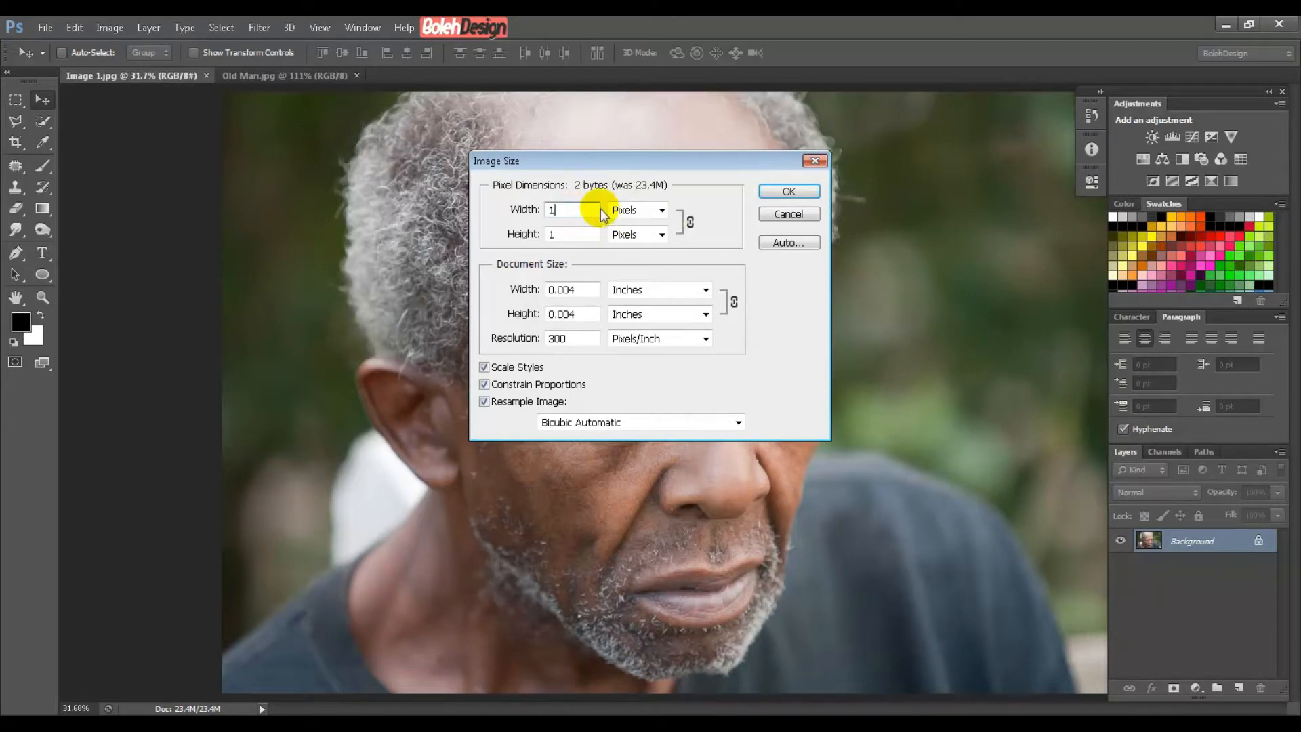
text(00)
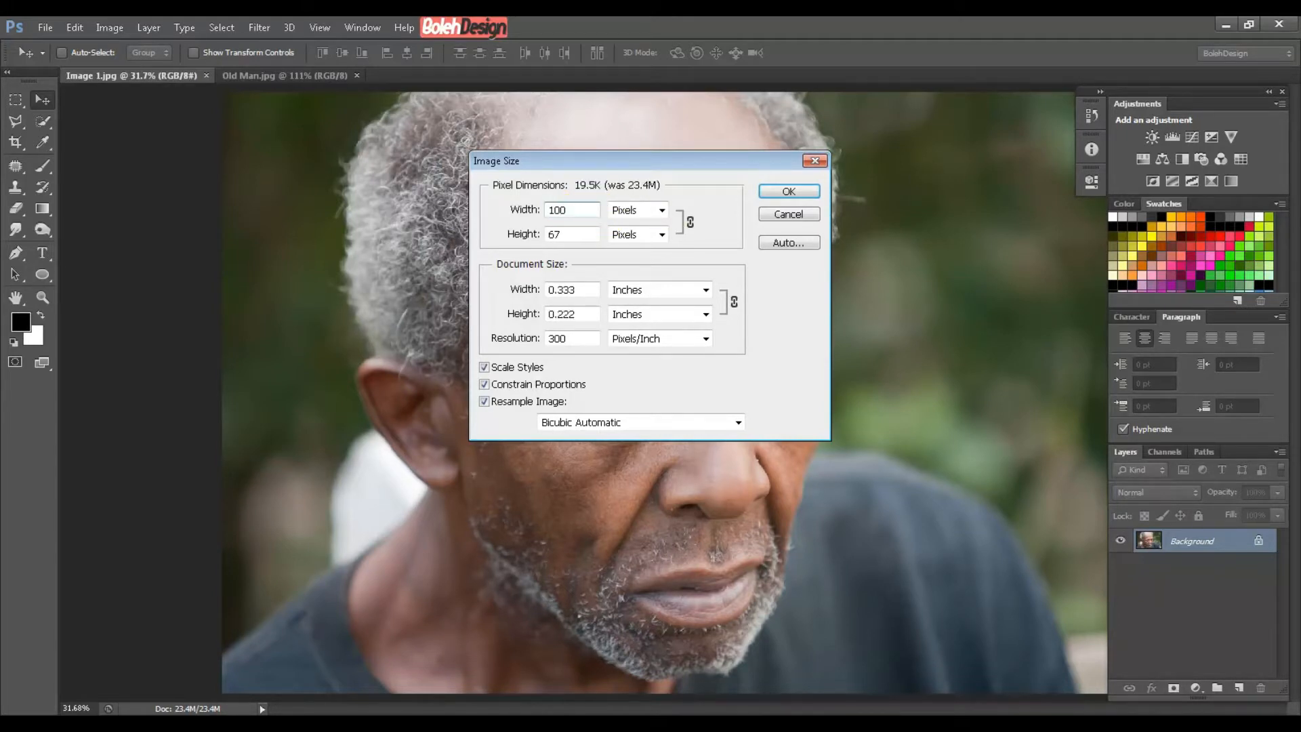
text(0)
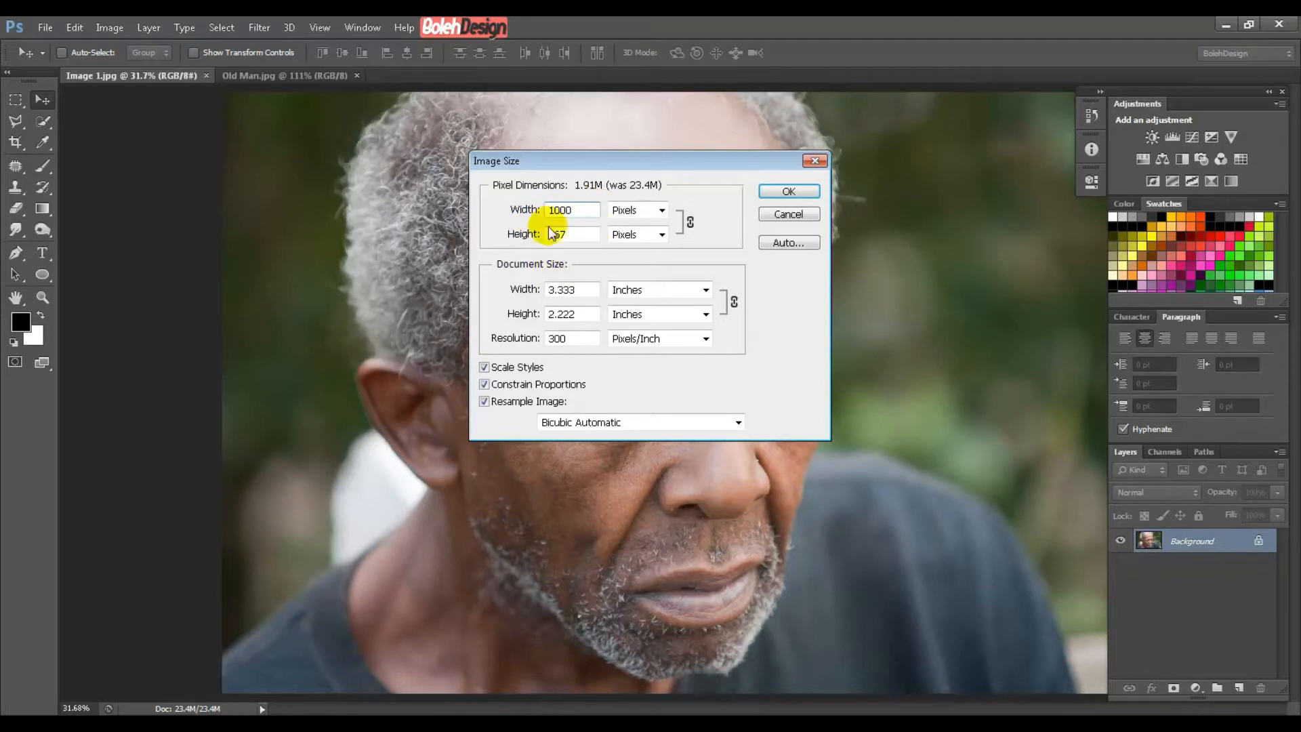
click(789, 197)
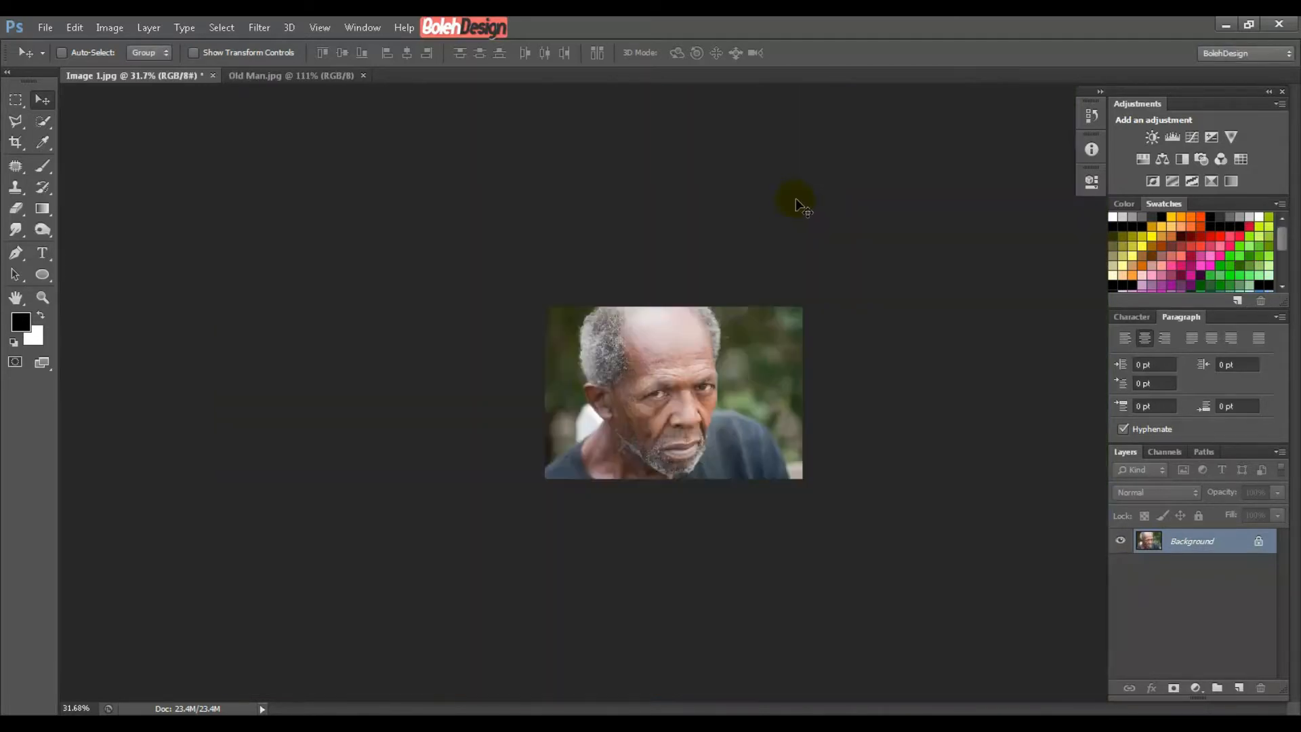
Duplicate the Background layer of Image 1.jpg and make a second copy above the first.
key(ctrl+0)
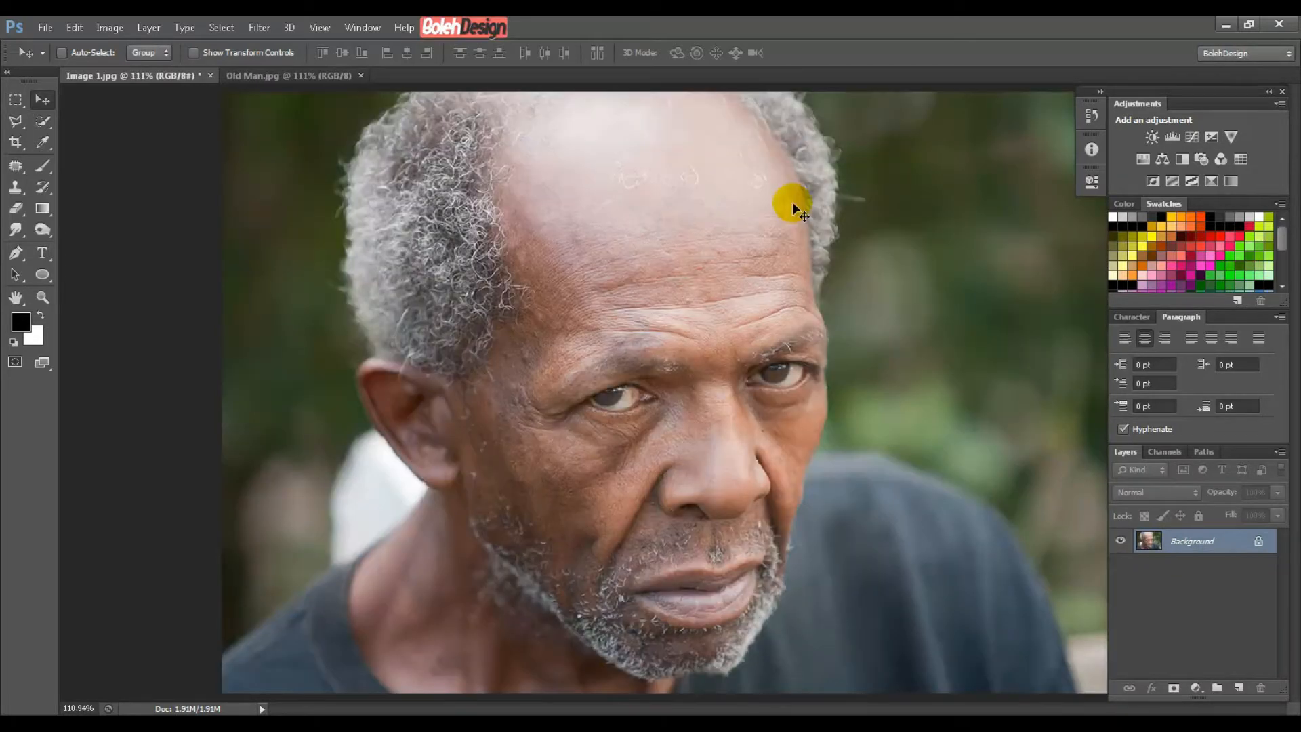
key(ctrl+1)
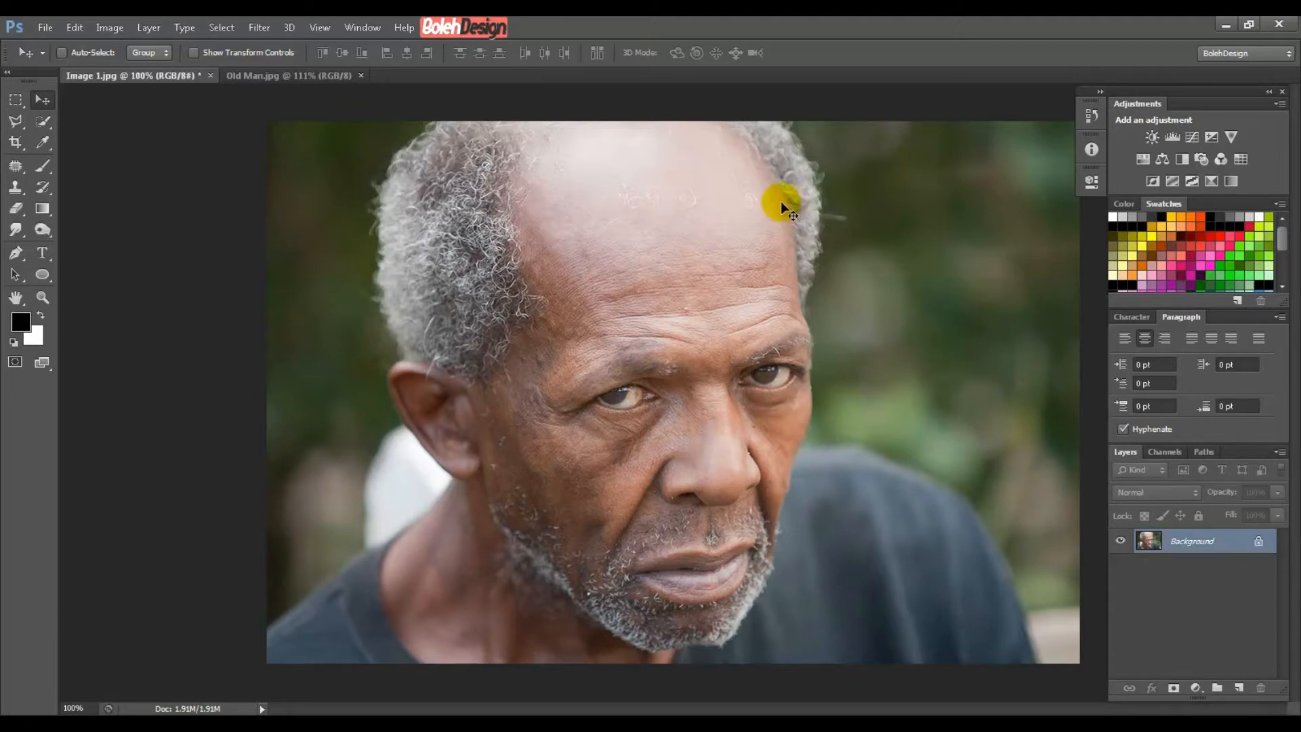
click(1242, 543)
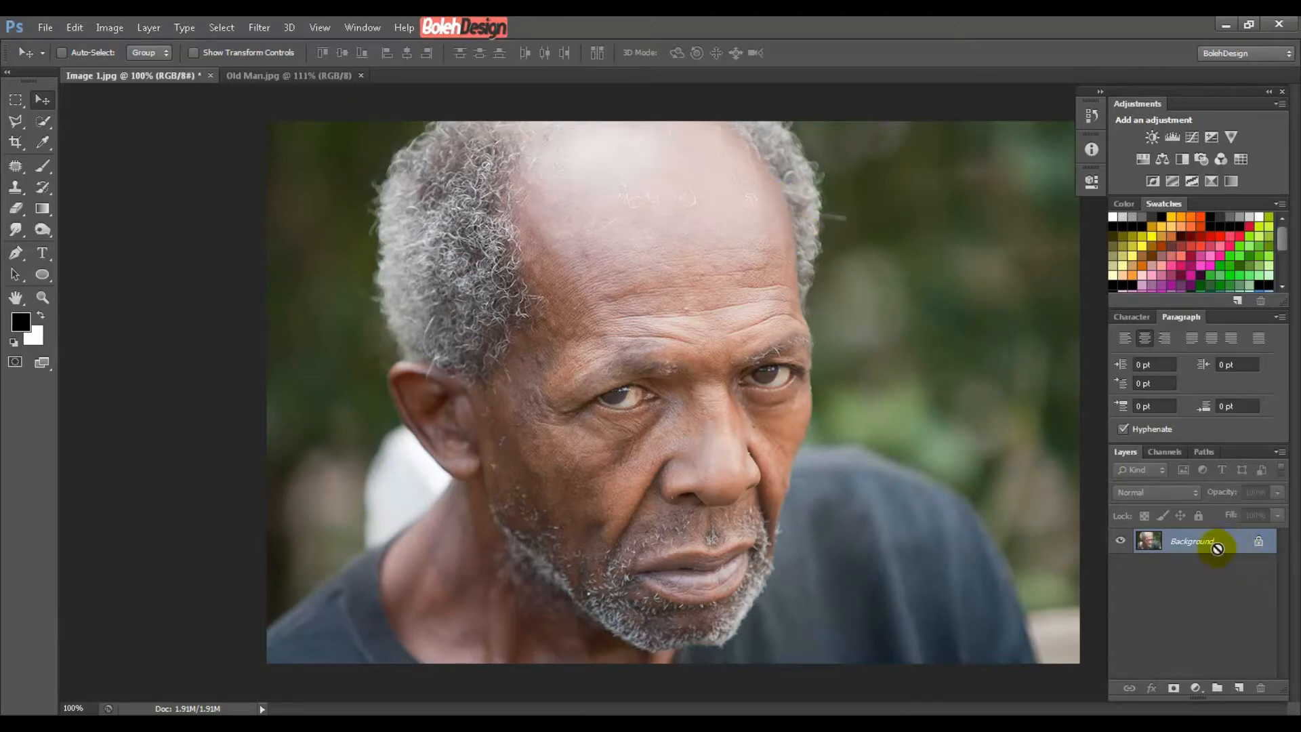
key(ctrl+j)
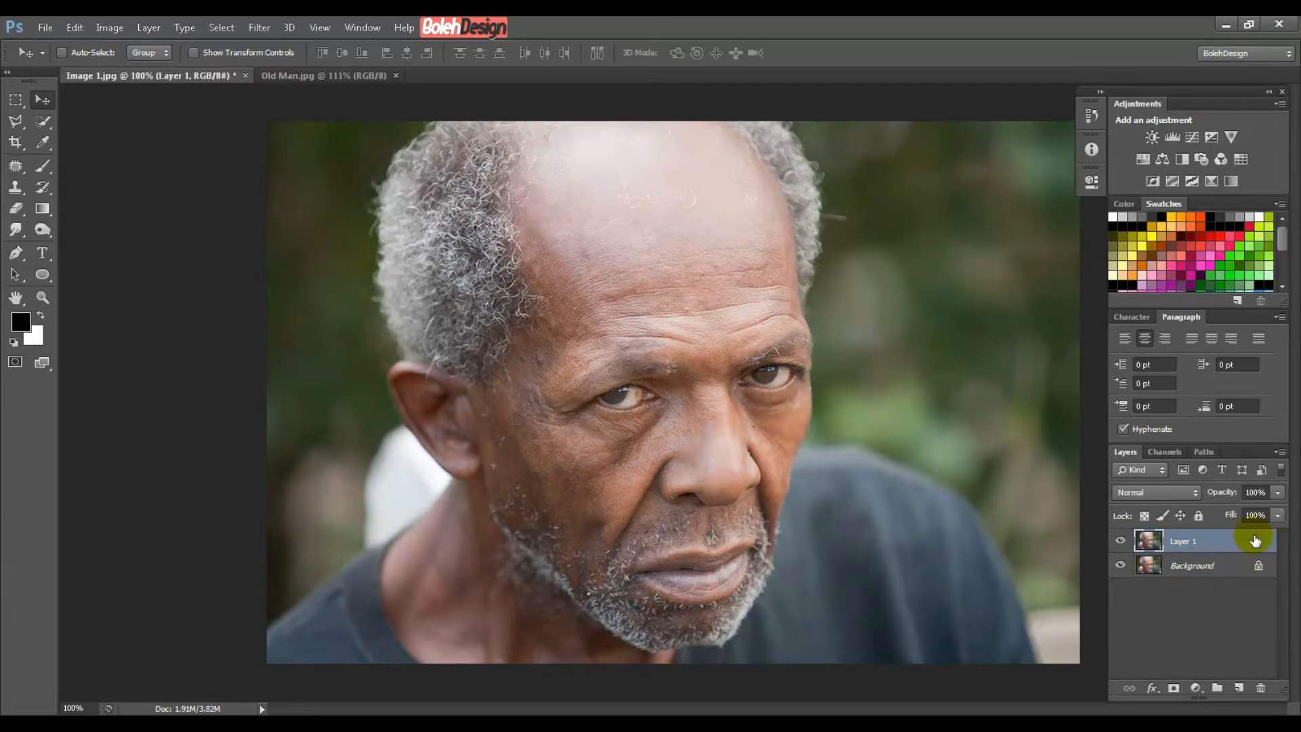
key(ctrl+j)
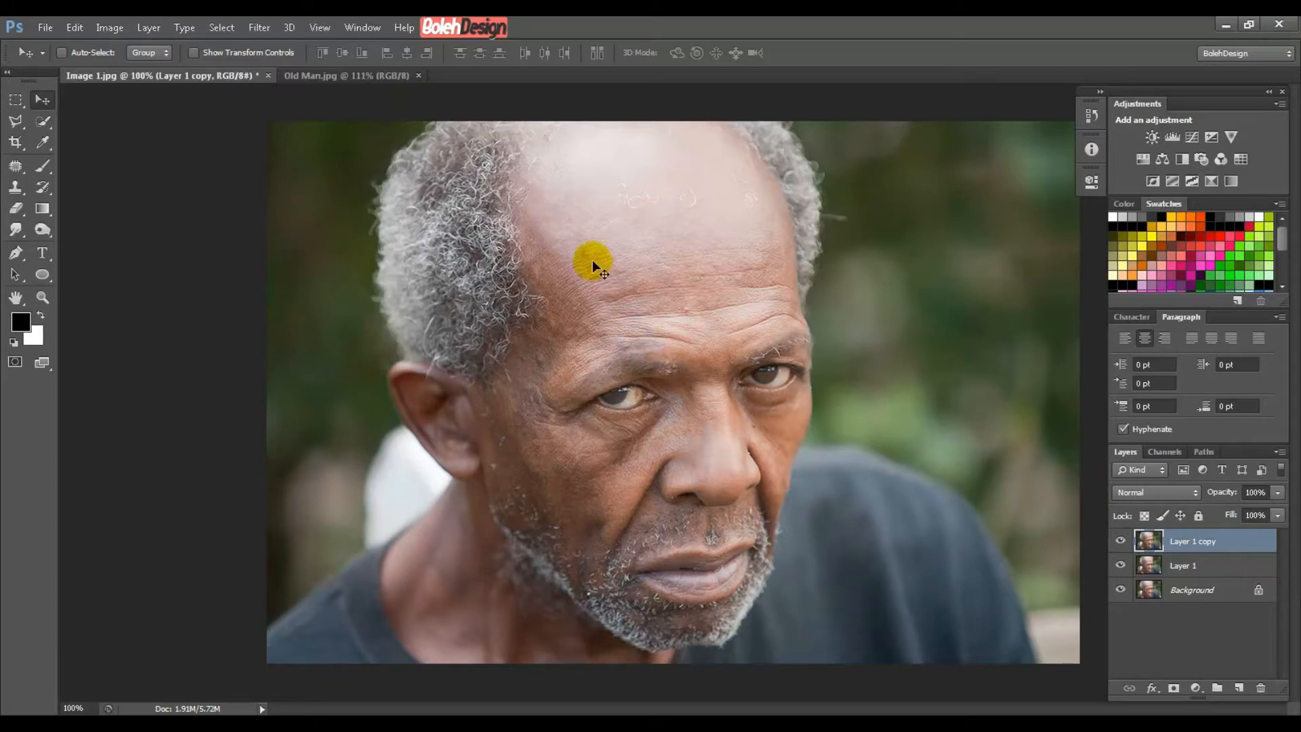
Open the Filter Gallery for the top layer copy and preview the Colored Pencil artistic filter.
click(260, 29)
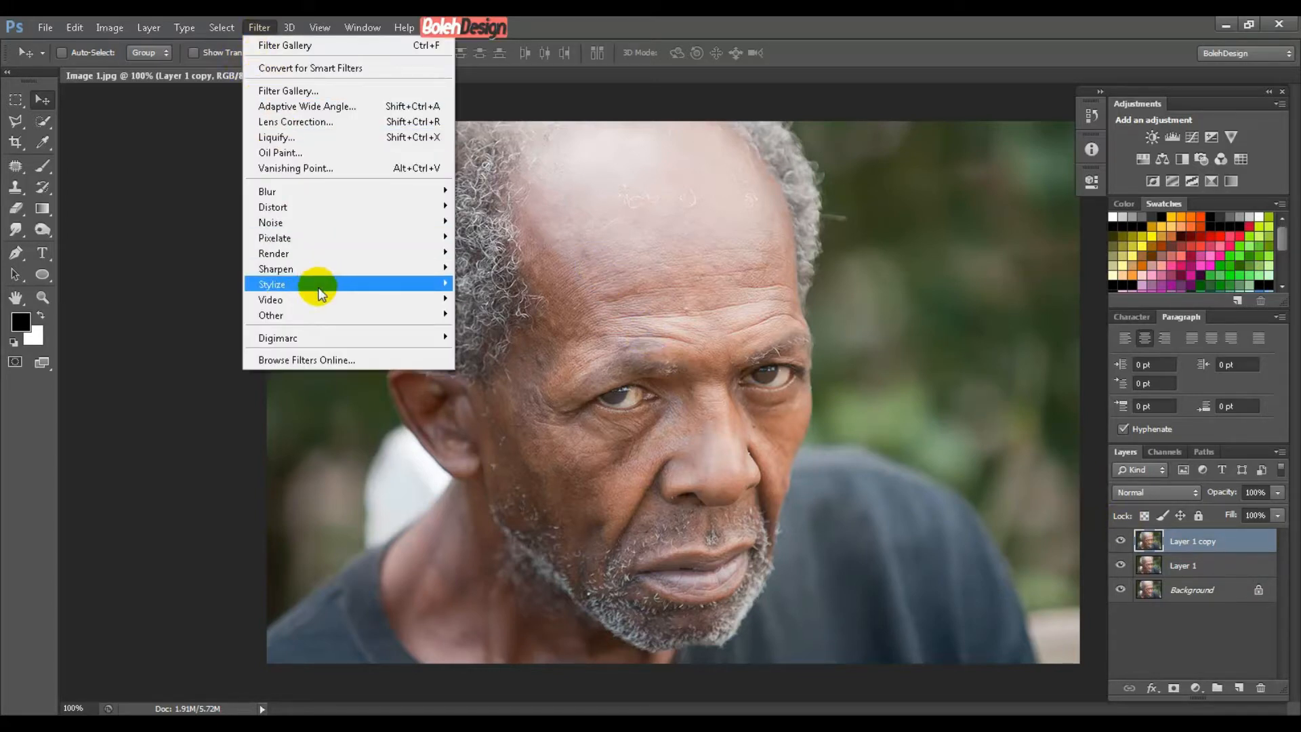
click(301, 89)
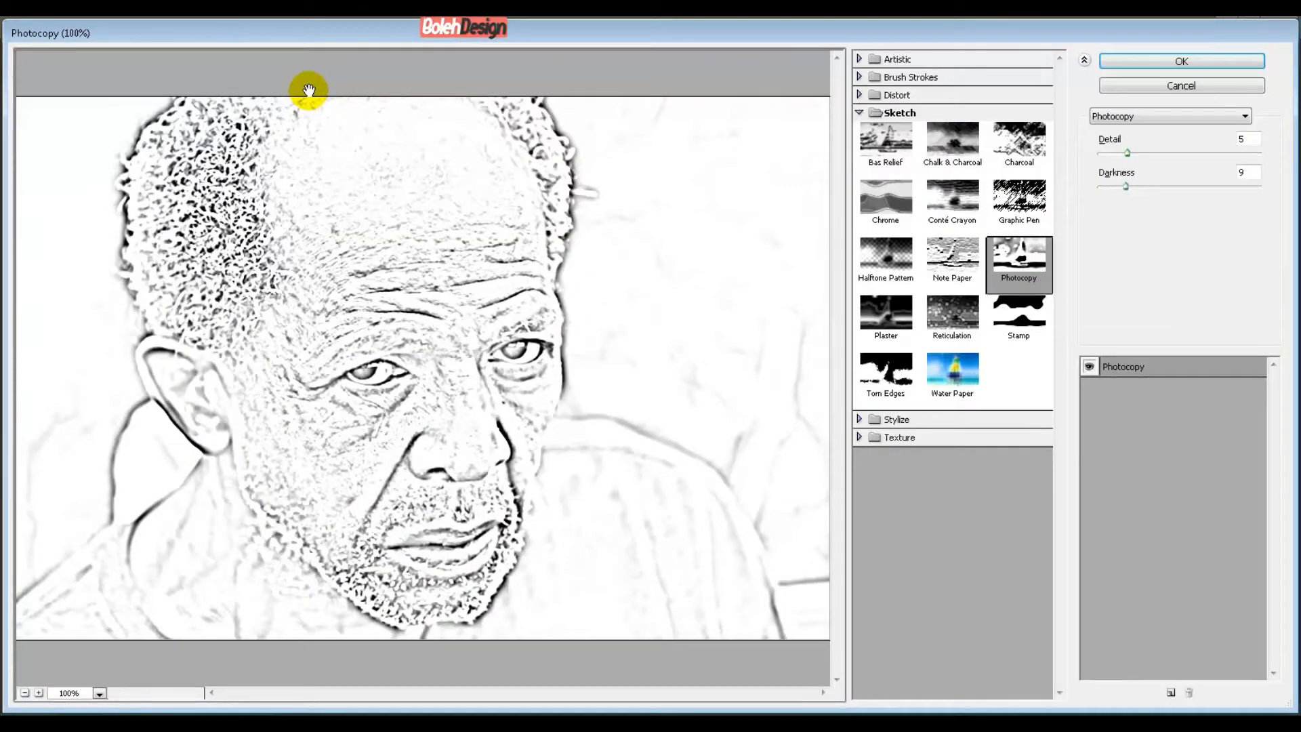
click(859, 113)
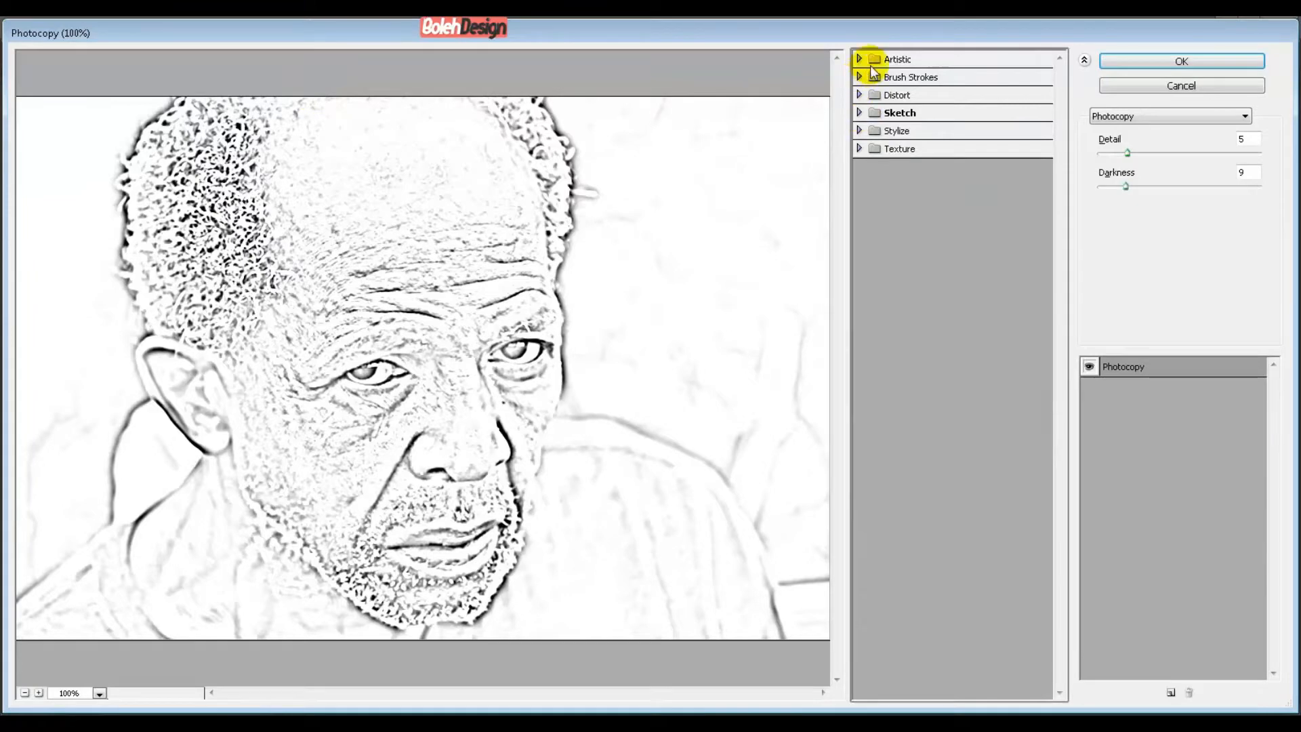
click(908, 60)
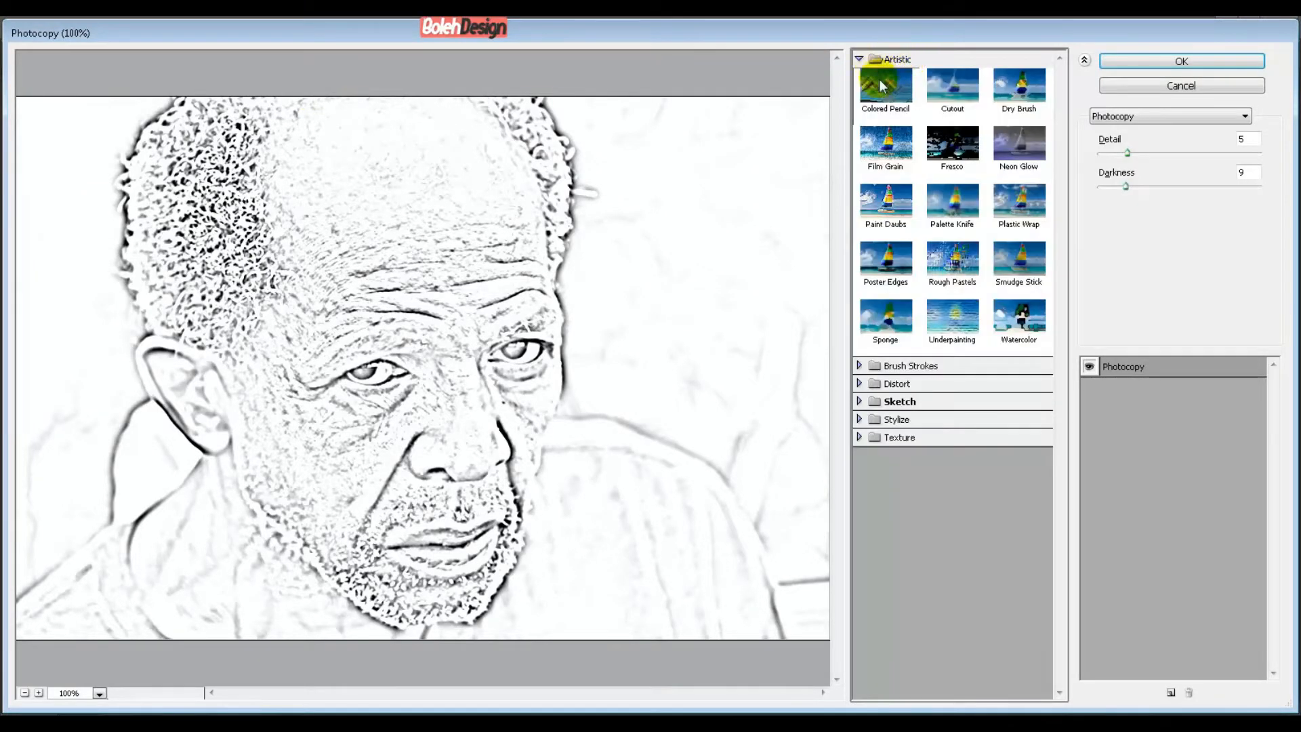
click(879, 78)
click(855, 59)
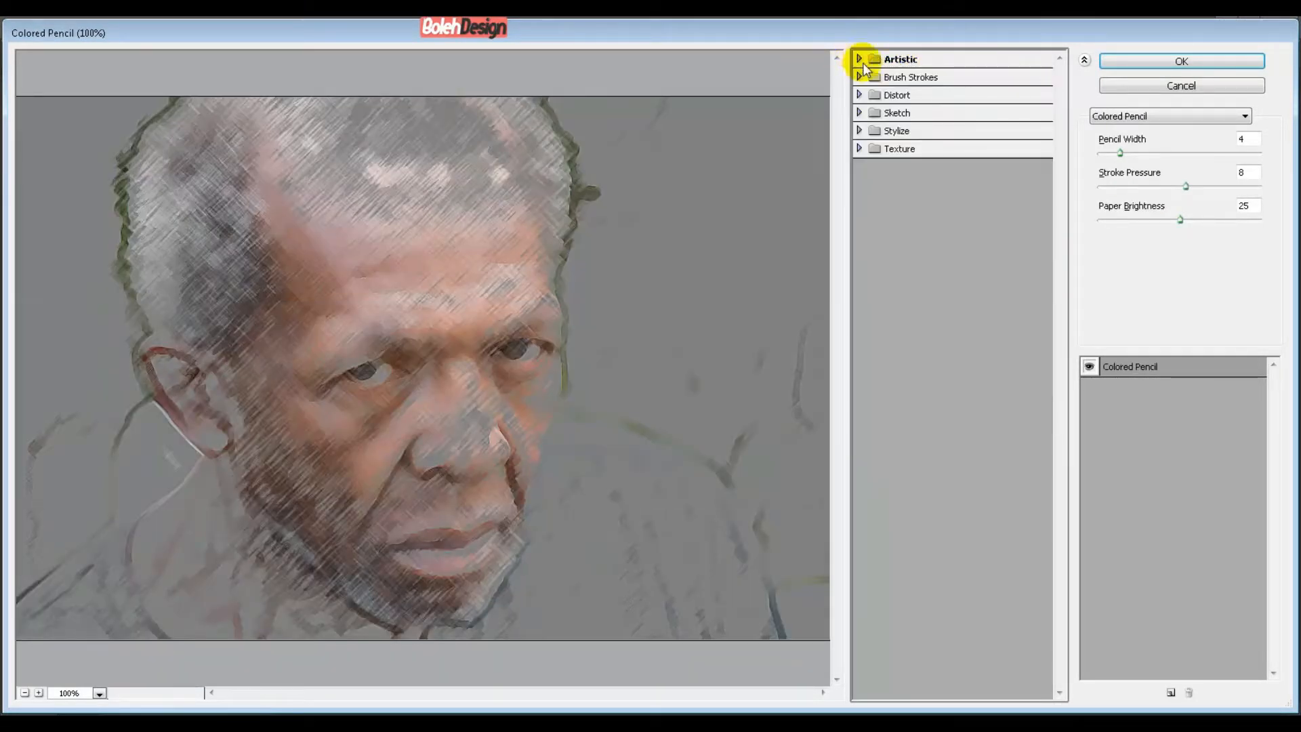
Preview the Accented Edges and Angled Strokes filters from the Brush Strokes category.
click(857, 77)
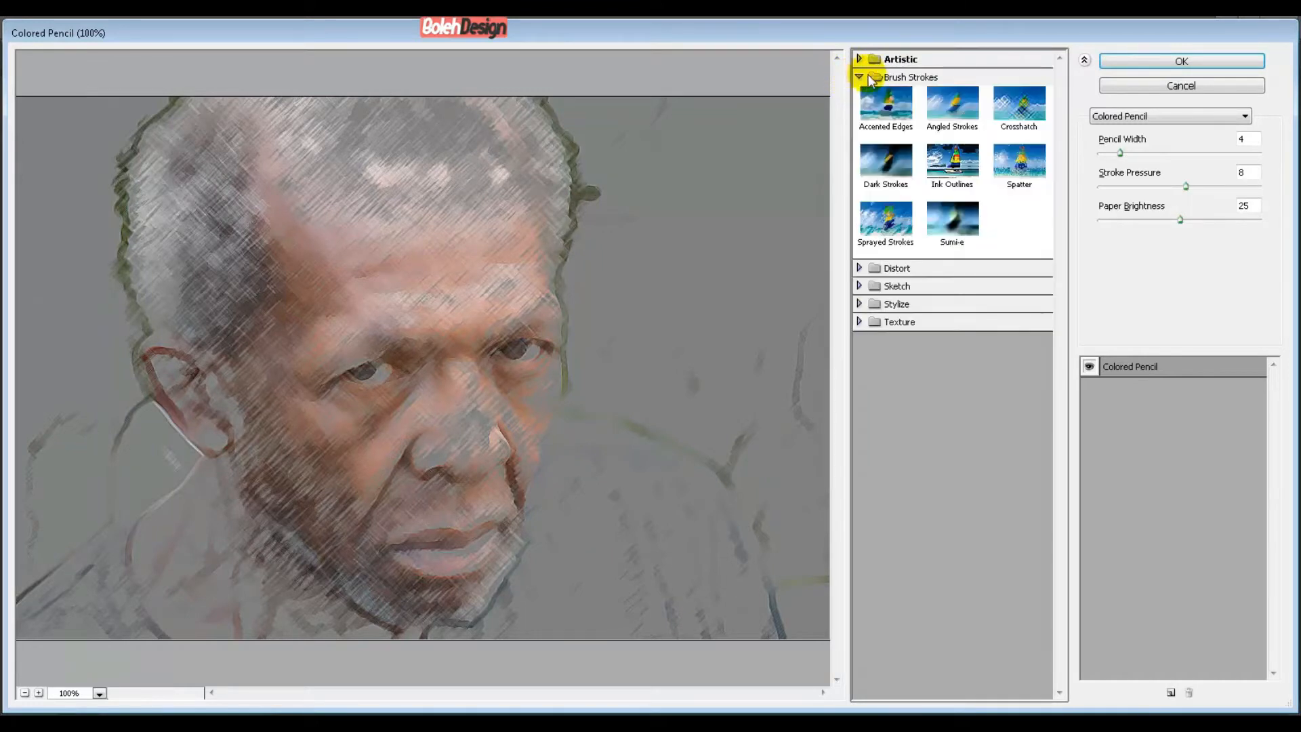
click(883, 107)
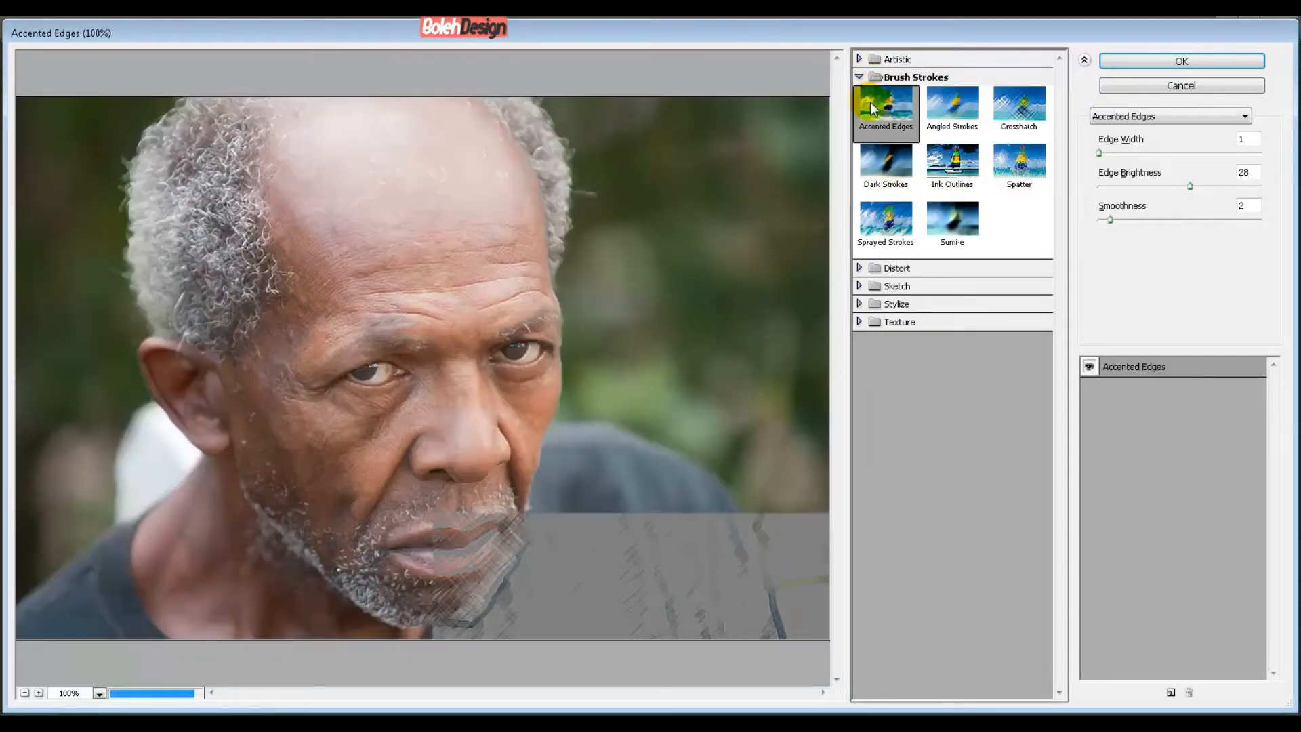
click(949, 109)
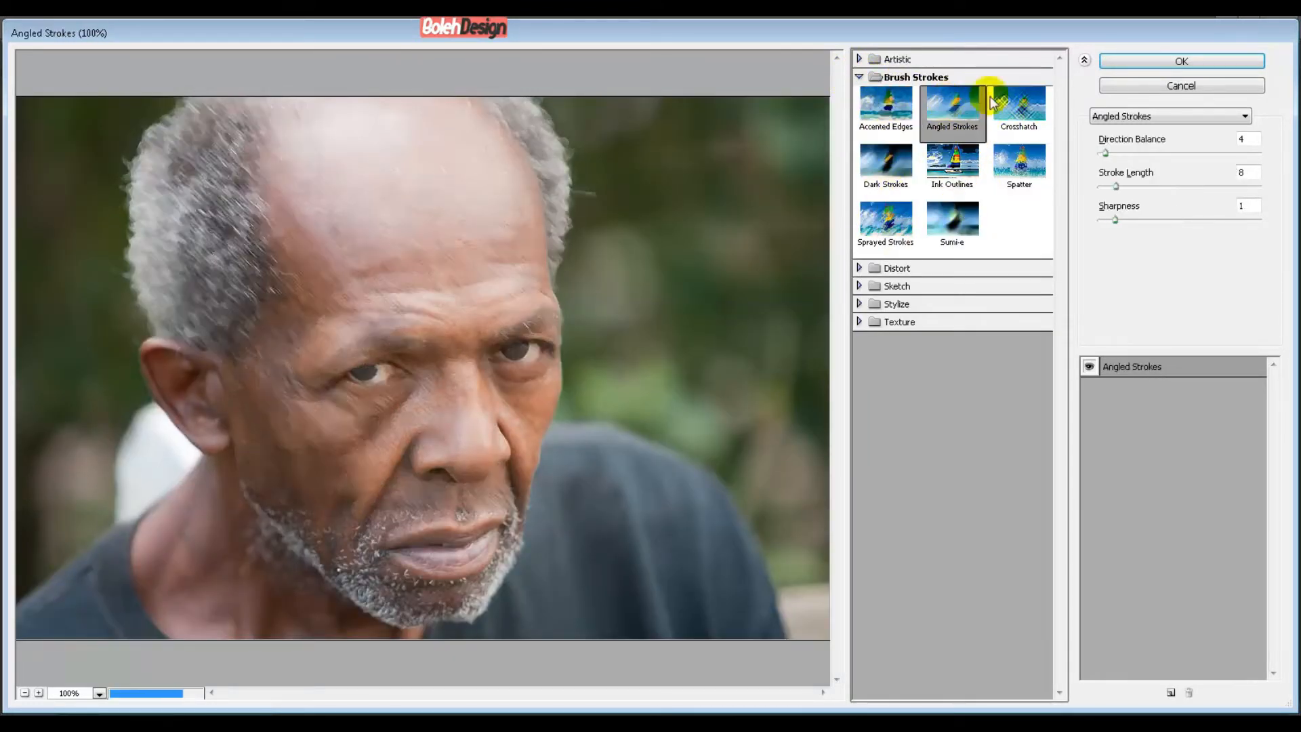
click(859, 77)
Preview the Diffuse Glow and Glass filters from the Distort category.
click(860, 94)
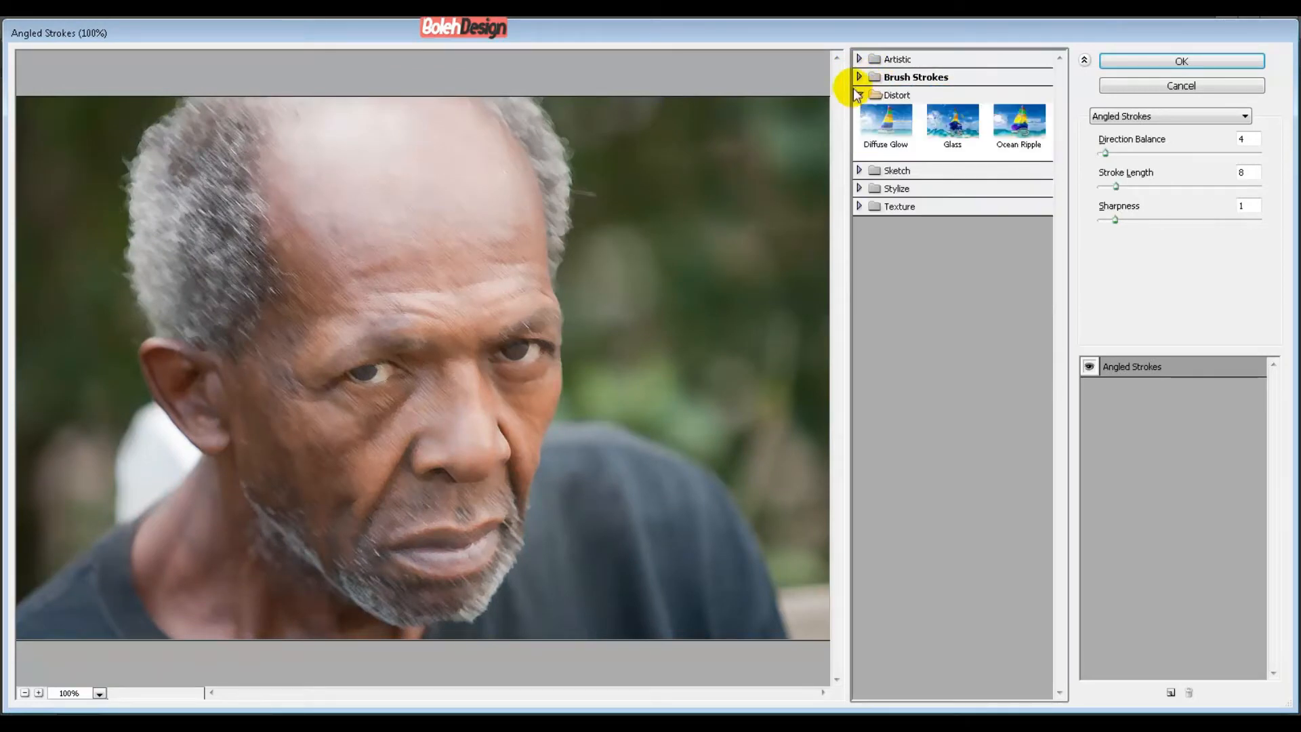
click(886, 112)
click(952, 126)
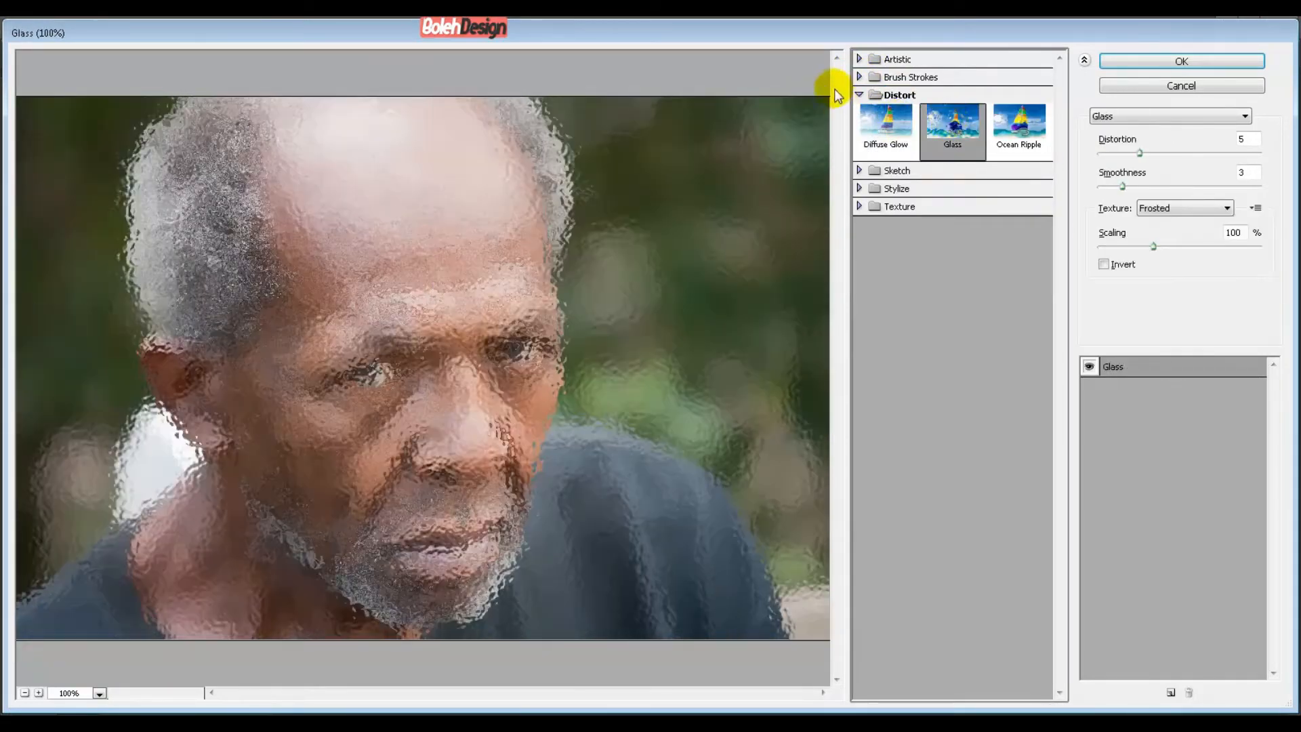
click(859, 95)
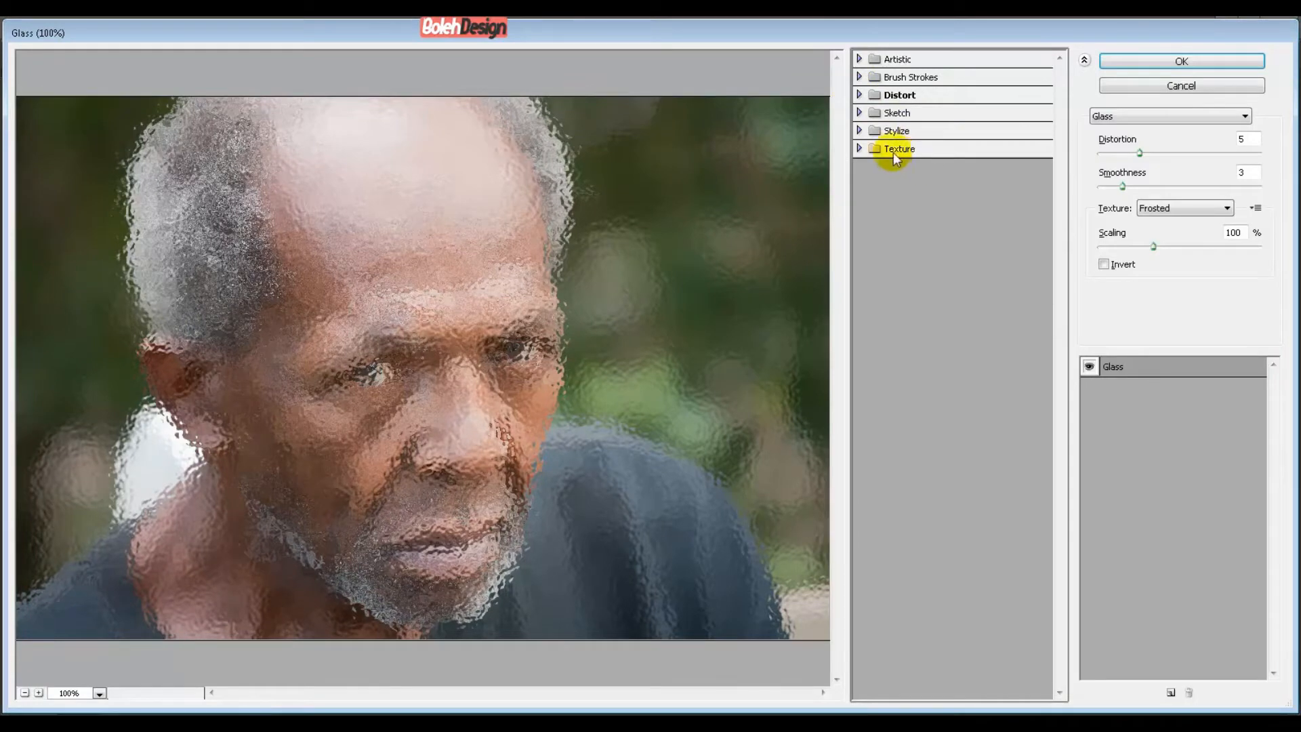
Preview the Bas Relief, Chalk & Charcoal, Conté Crayon and Chrome filters from the Sketch category.
click(859, 113)
click(885, 135)
click(938, 141)
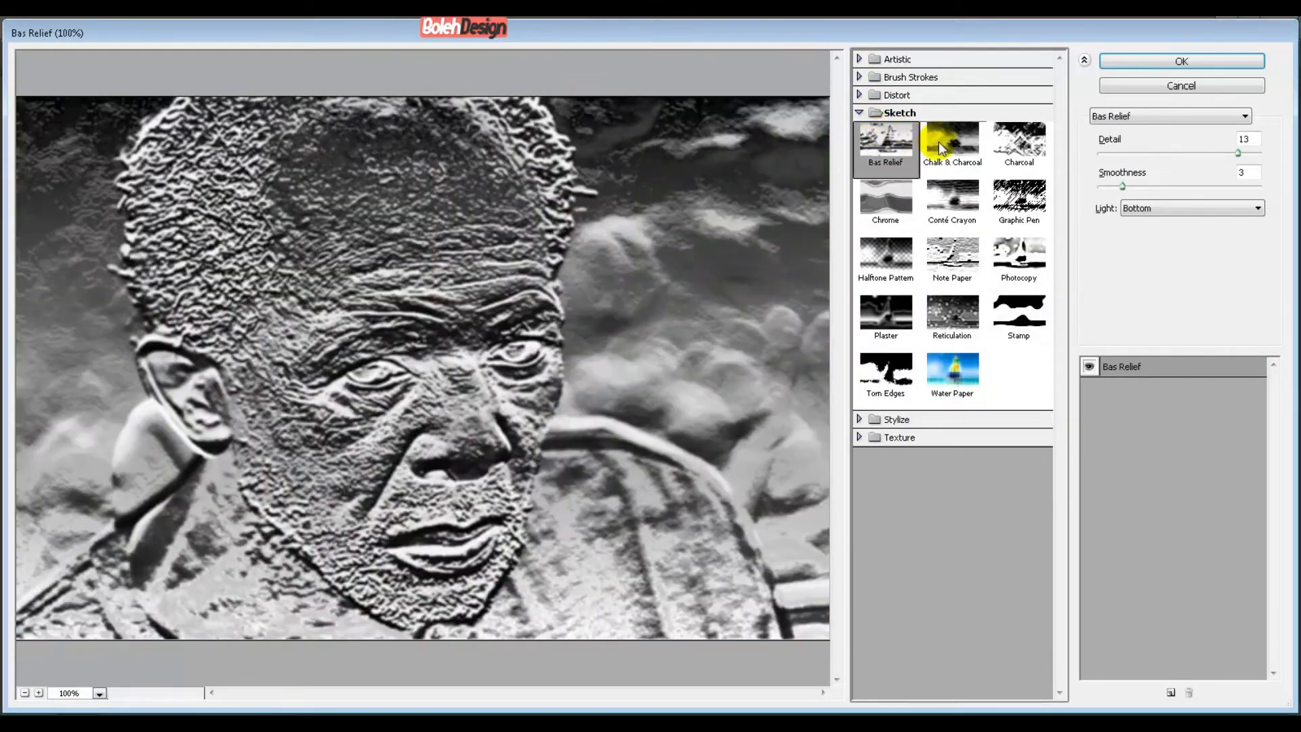
click(950, 204)
click(881, 205)
click(859, 112)
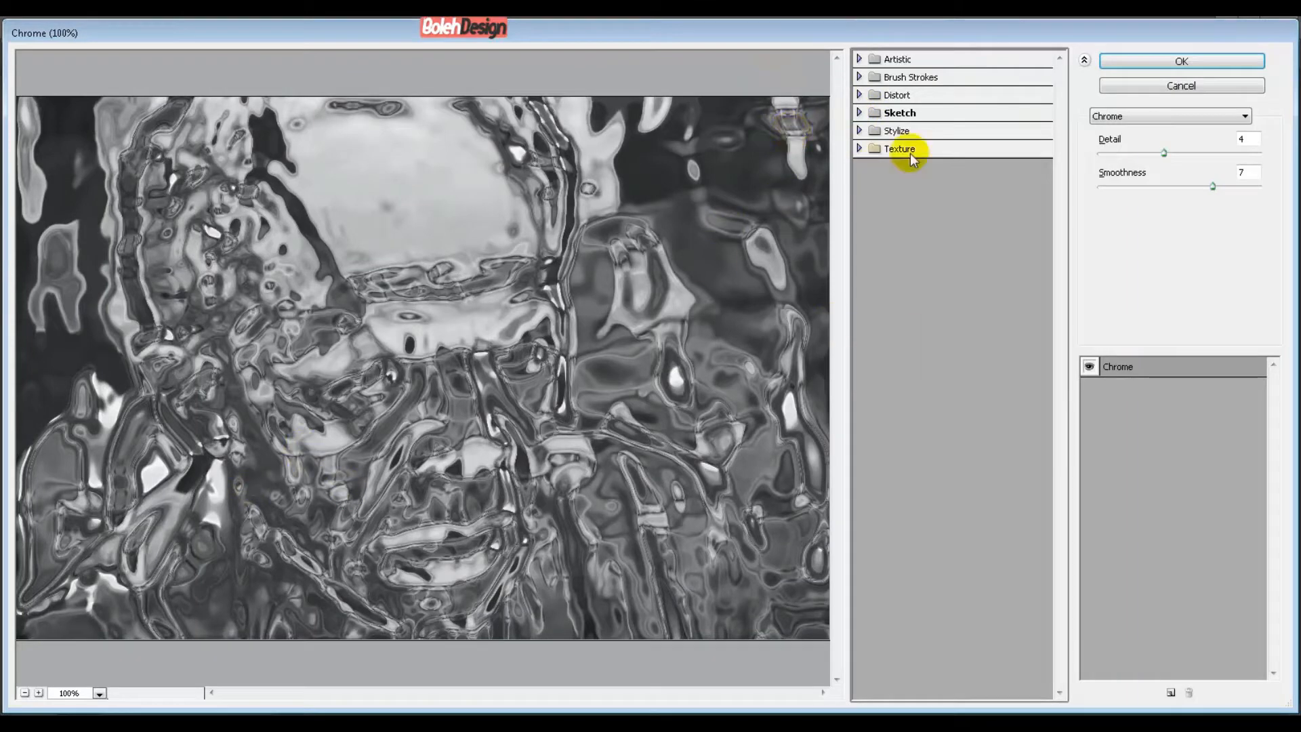
Apply the Photocopy sketch filter to the top layer copy with Detail 5 and Darkness 9.
click(859, 113)
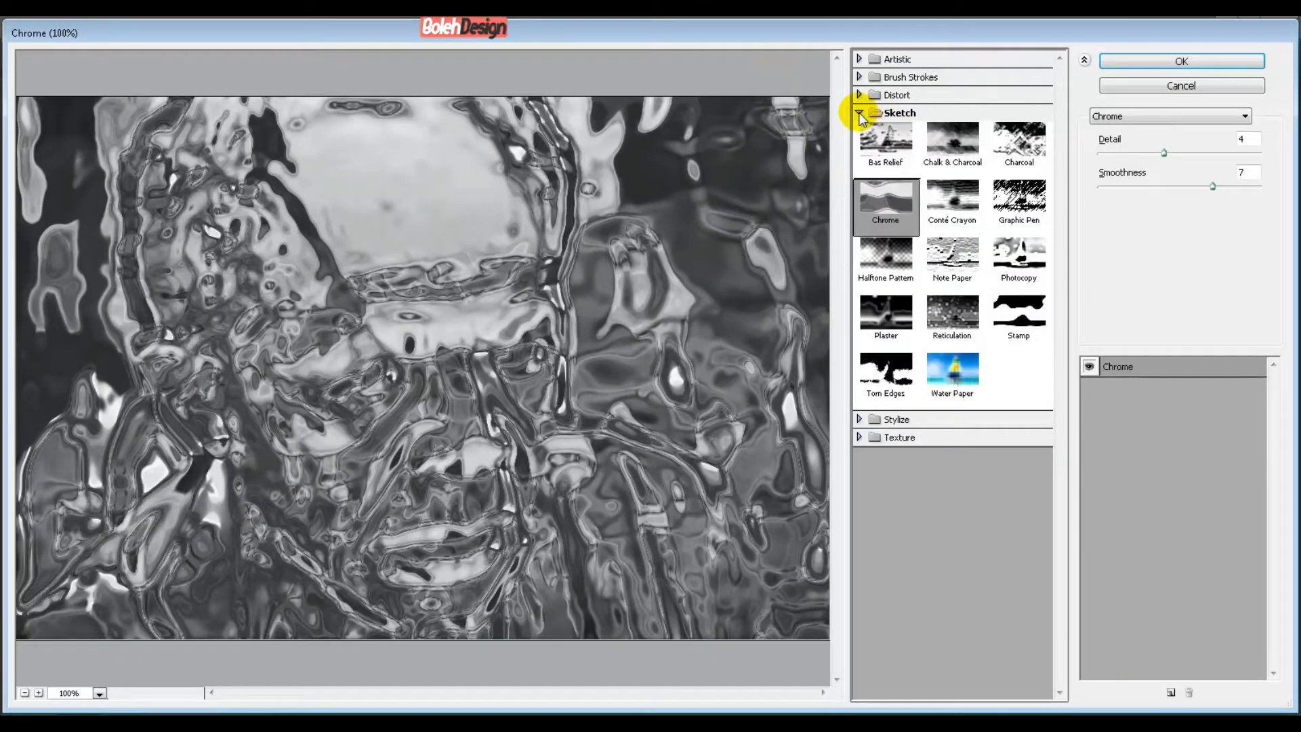
click(1028, 263)
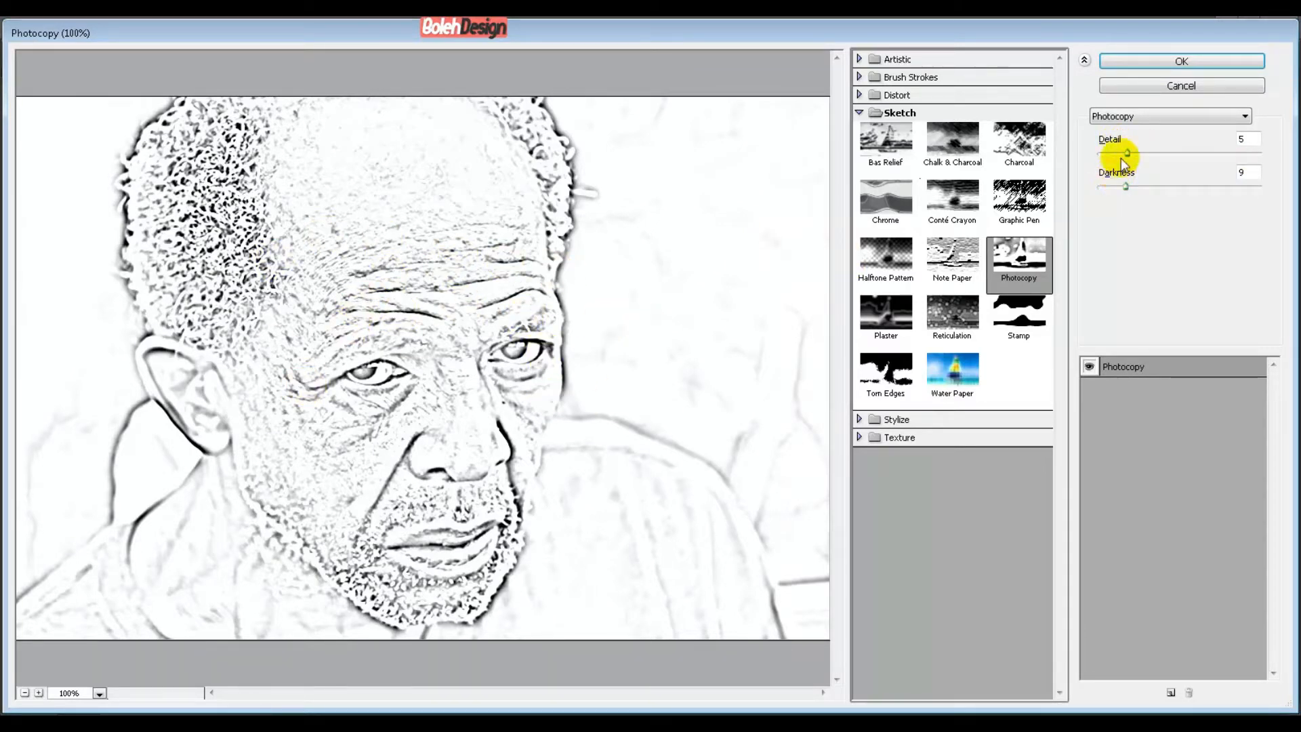
mouse_move(1127, 151)
mouse_down()
mouse_move(1116, 149)
mouse_move(1136, 149)
mouse_up()
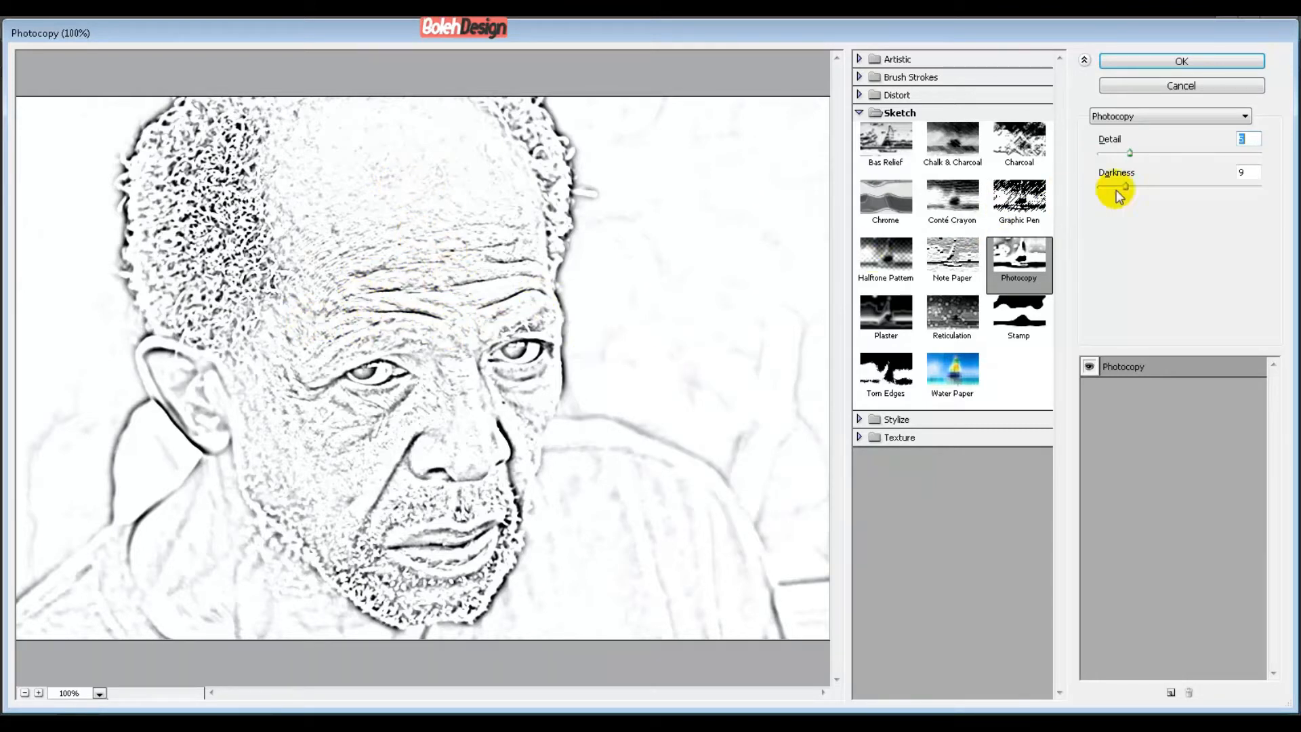
drag(1126, 187, 1061, 203)
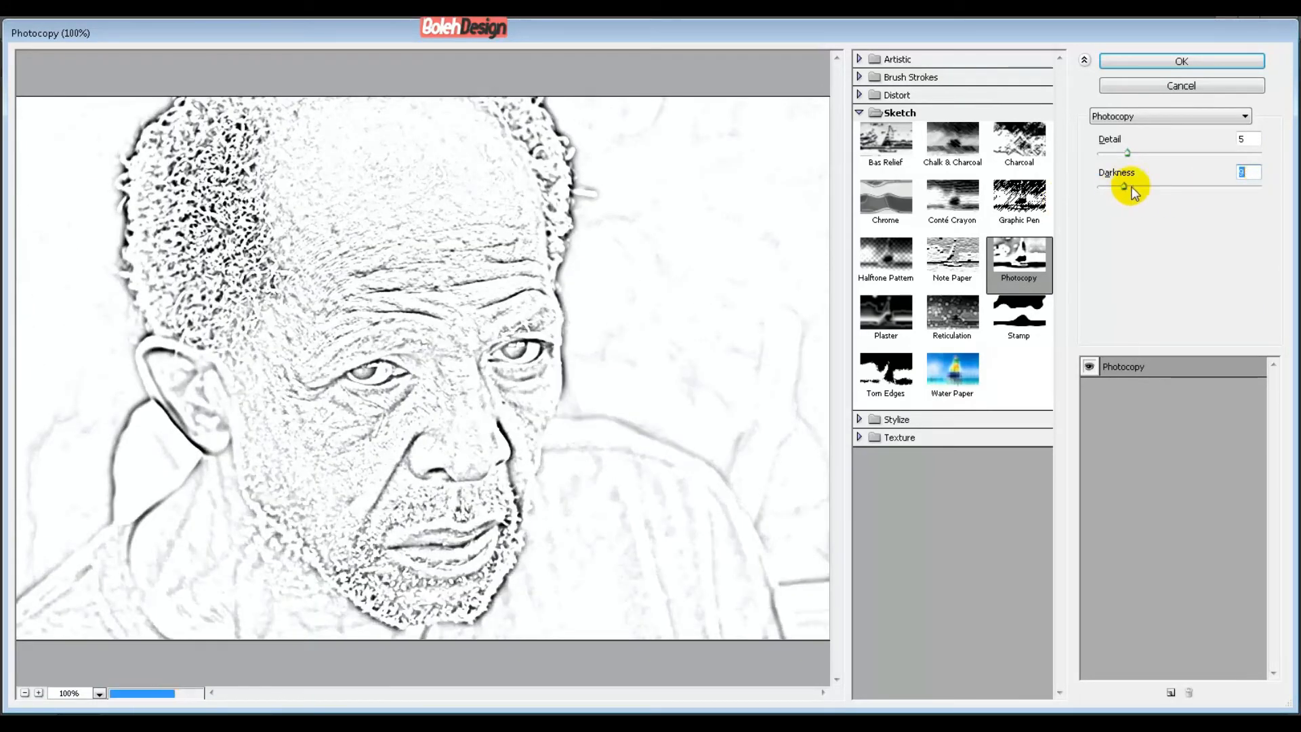
drag(1133, 192, 1128, 184)
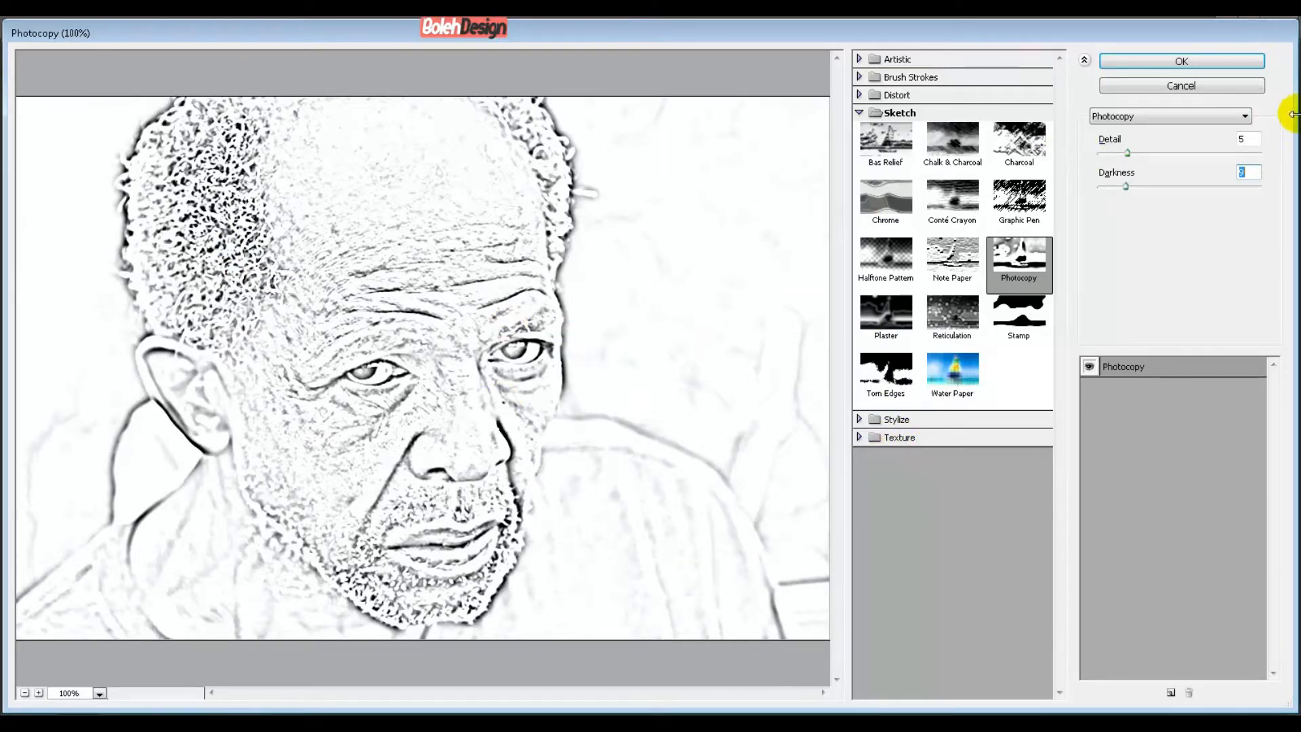
click(1248, 174)
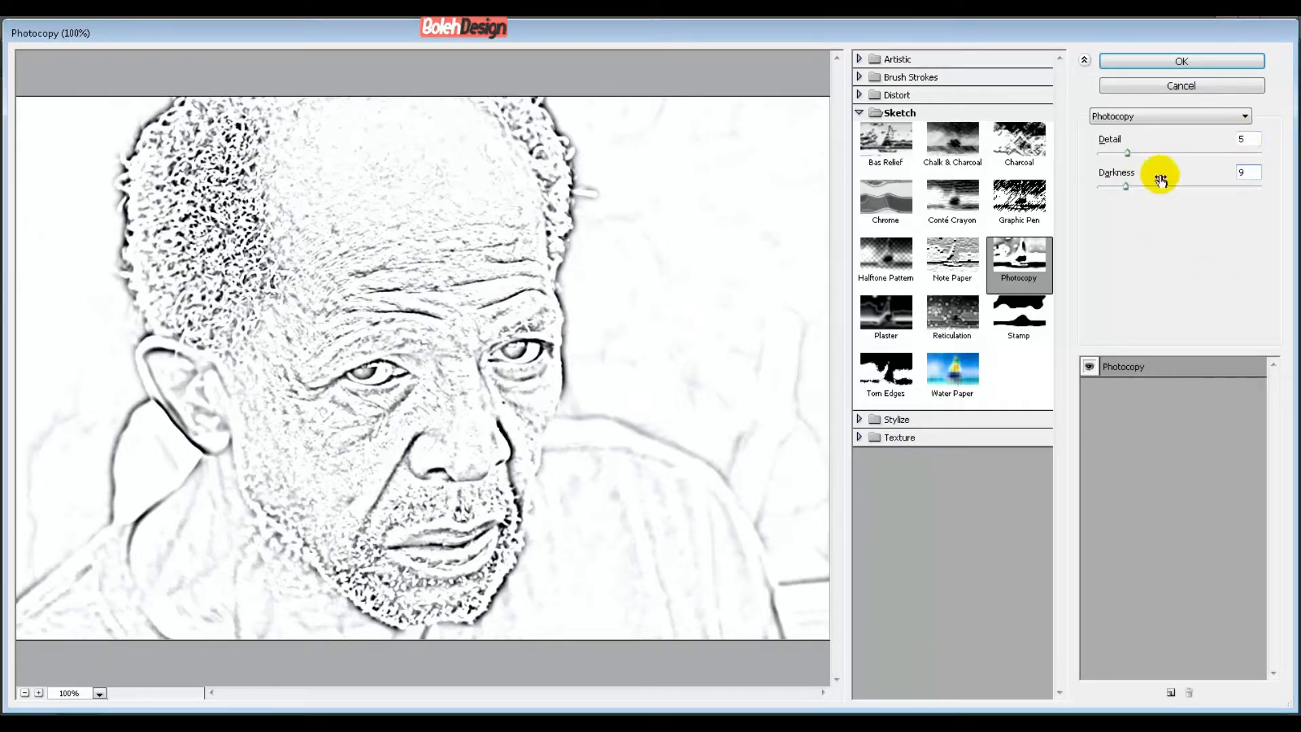
click(1179, 61)
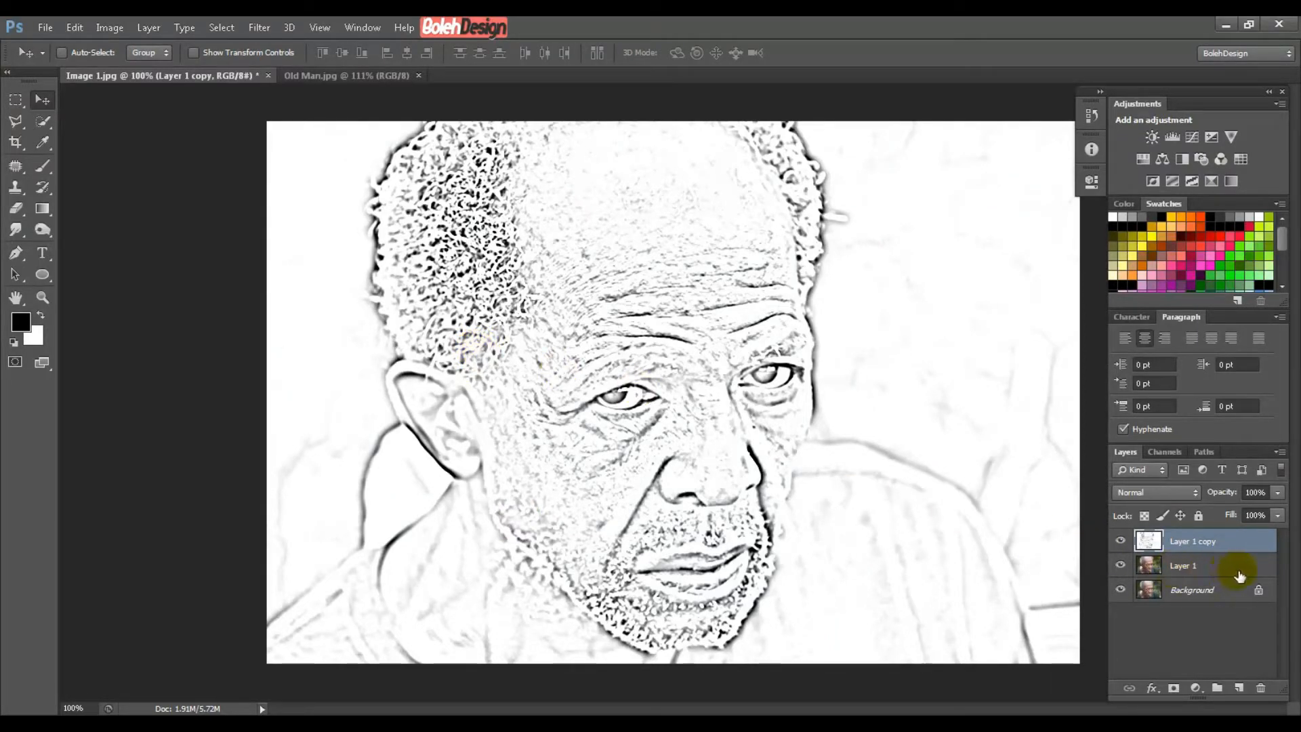
Set the blend mode of Layer 1 copy to Multiply and merge it with Layer 1.
click(1148, 489)
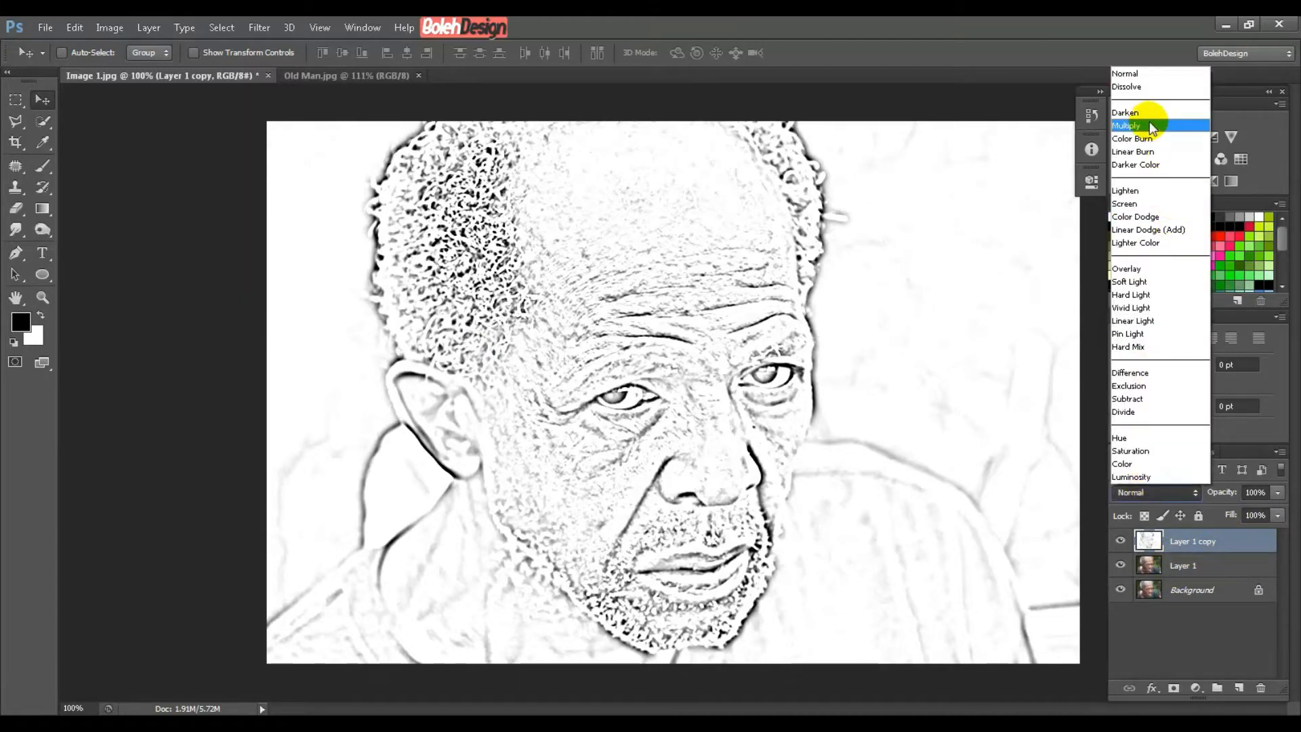
click(1149, 126)
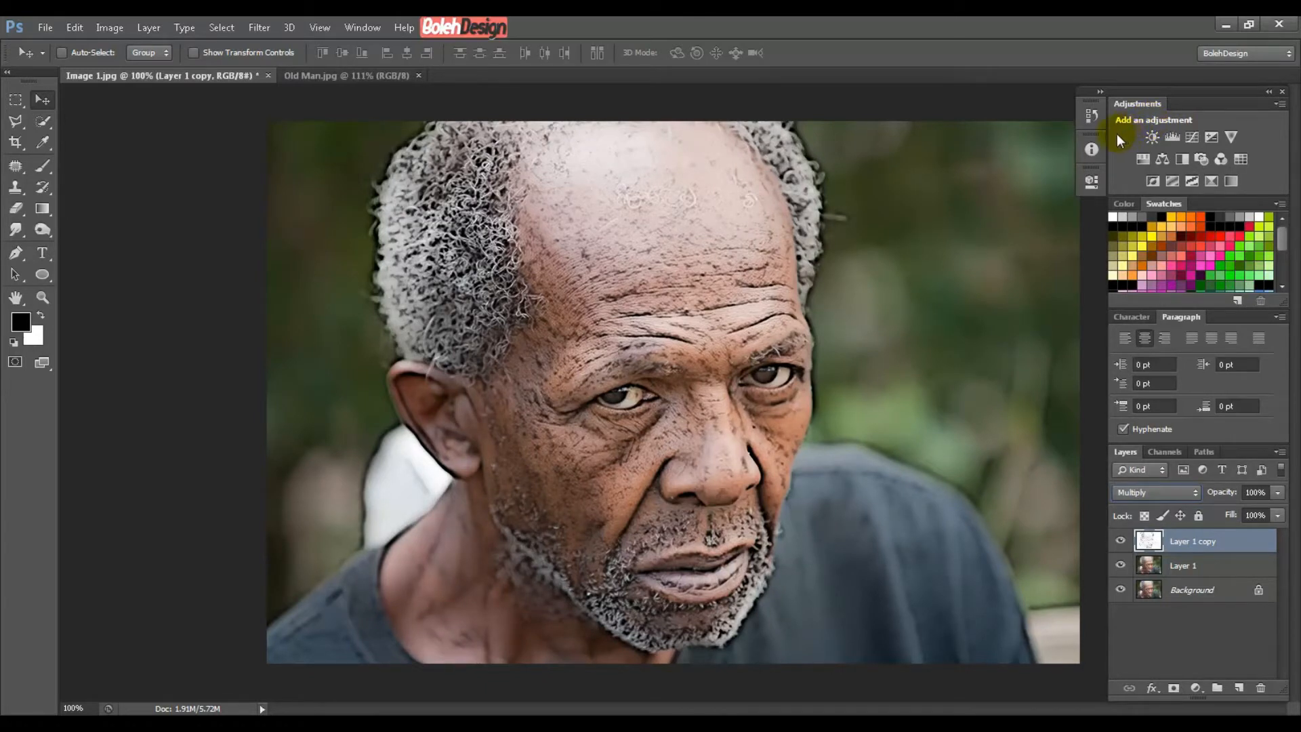
shift+click(1210, 565)
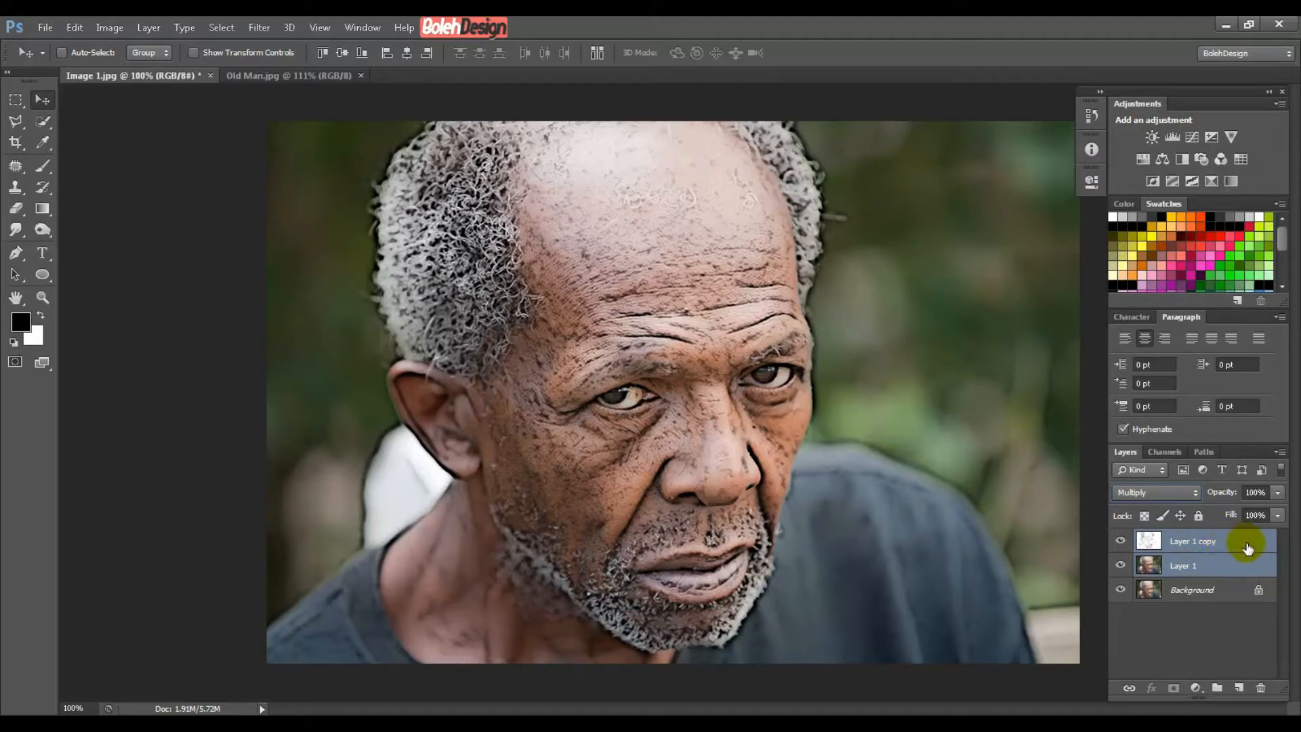
click(1279, 452)
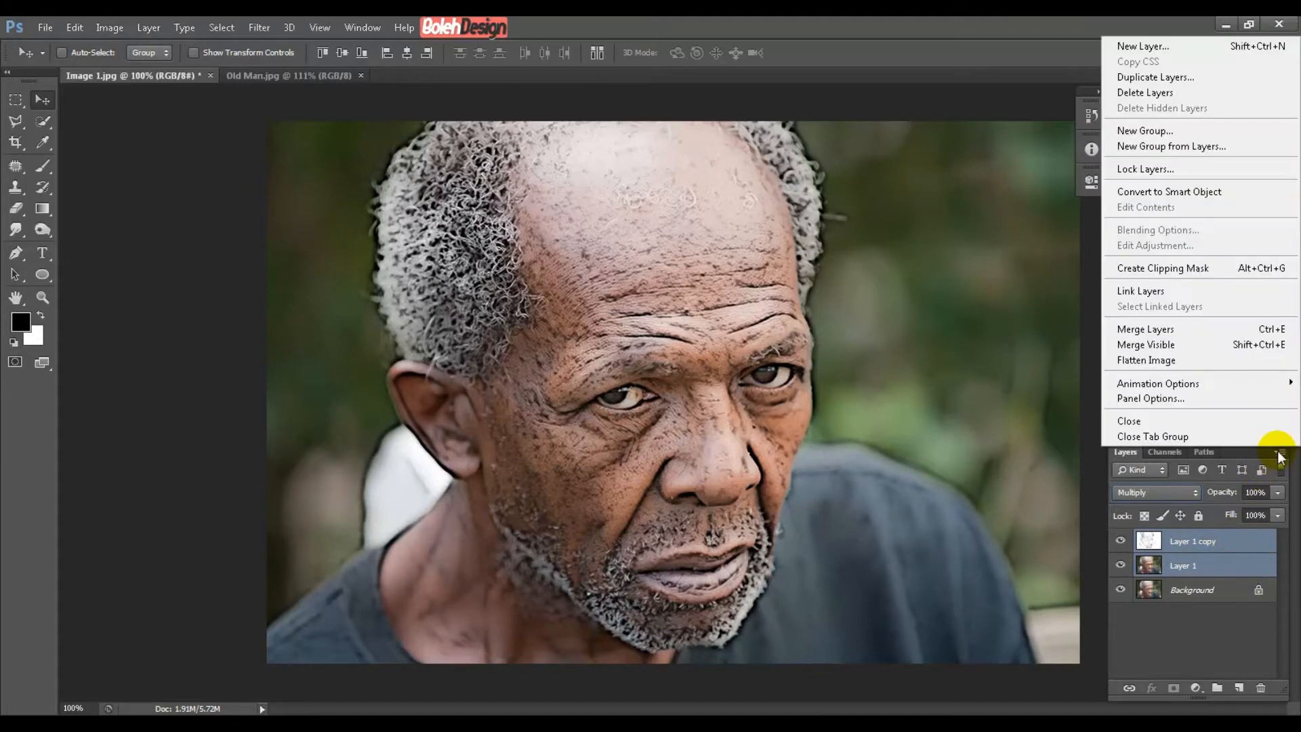
click(1193, 332)
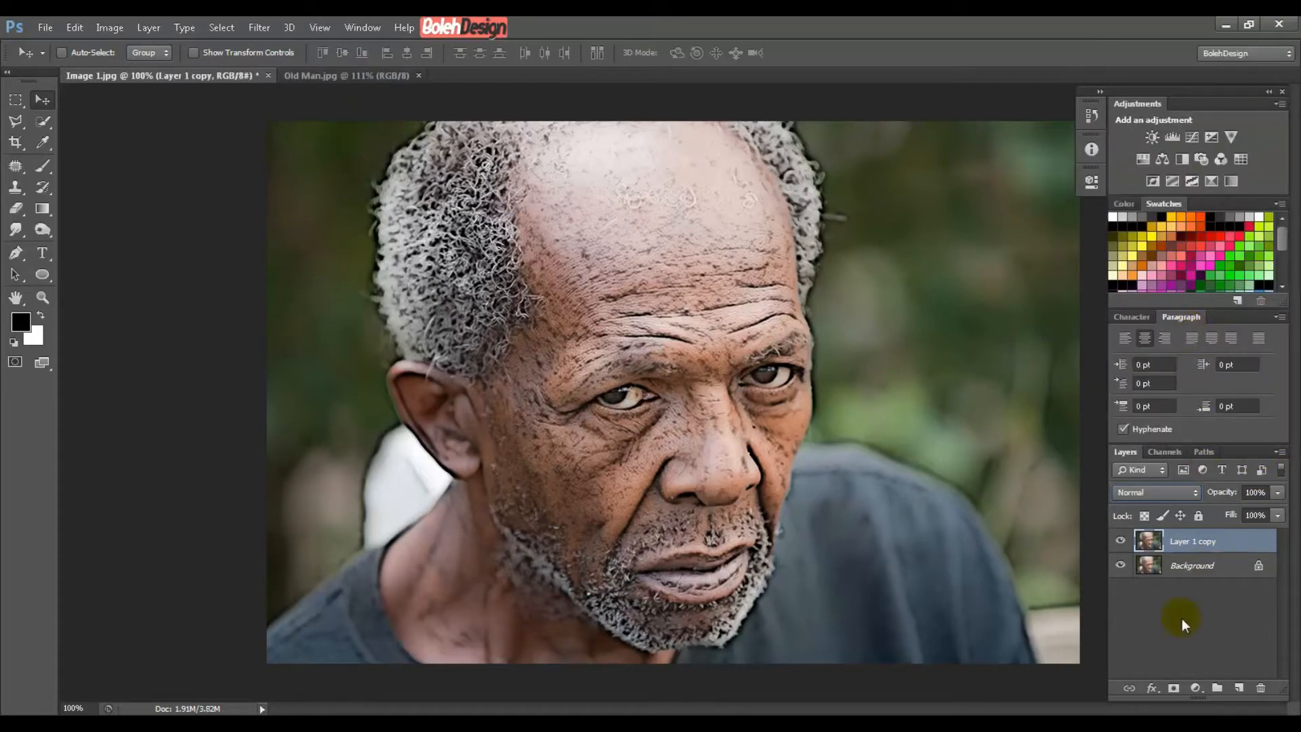
Compare the merged layer with the original by toggling its visibility, and duplicate the merged layer.
click(1121, 541)
click(1122, 540)
click(1122, 541)
click(1120, 542)
key(ctrl+j)
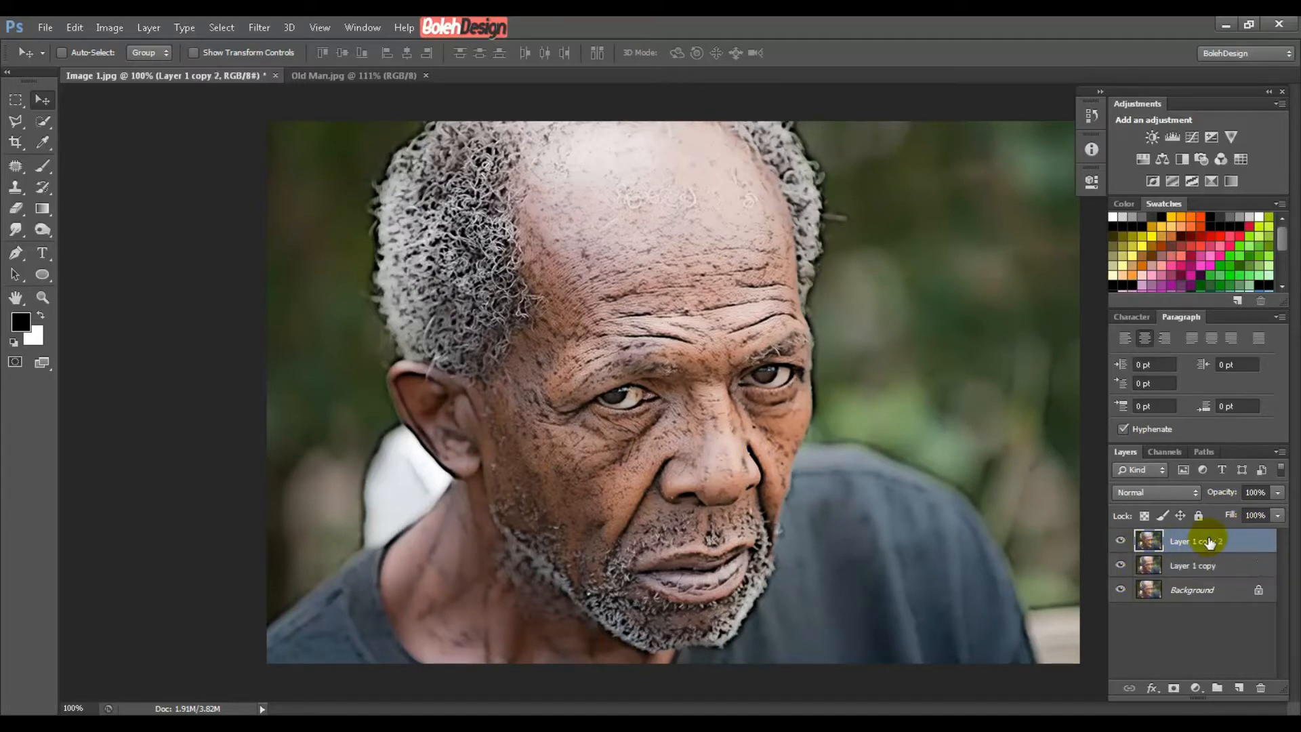
click(1241, 565)
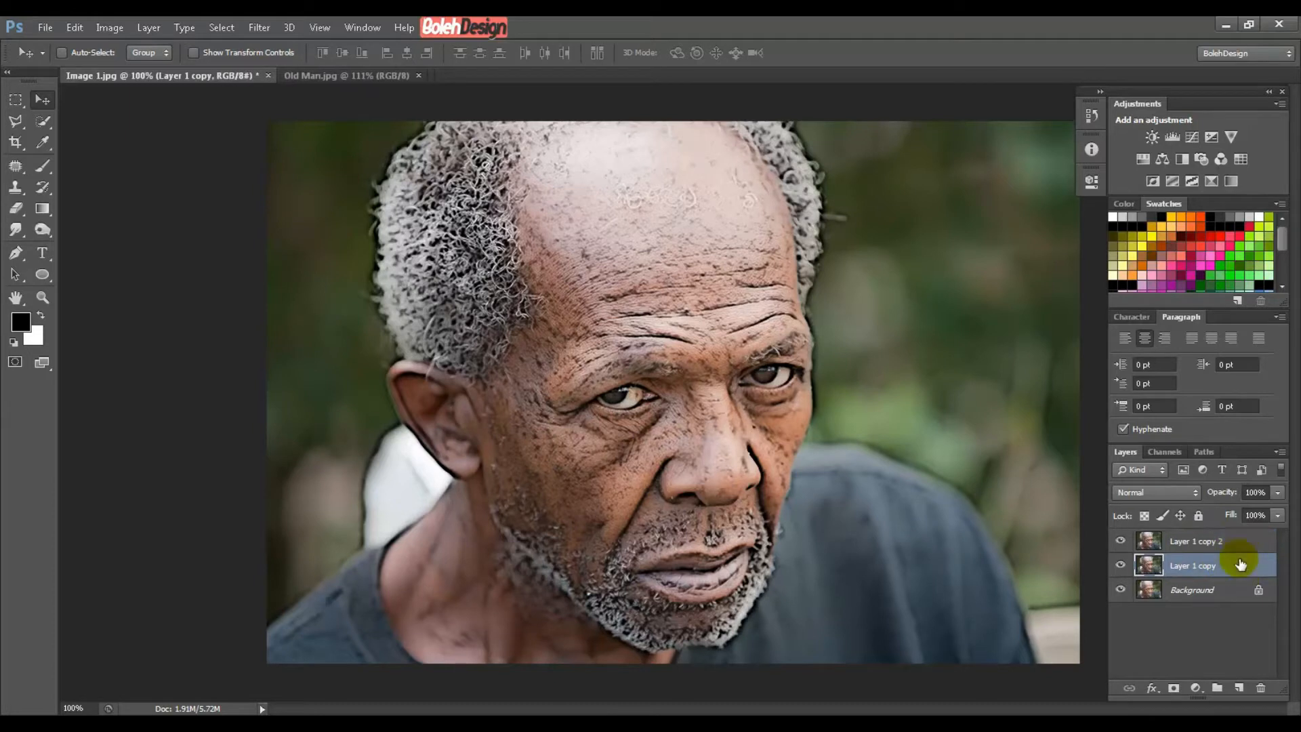
right_click(1242, 566)
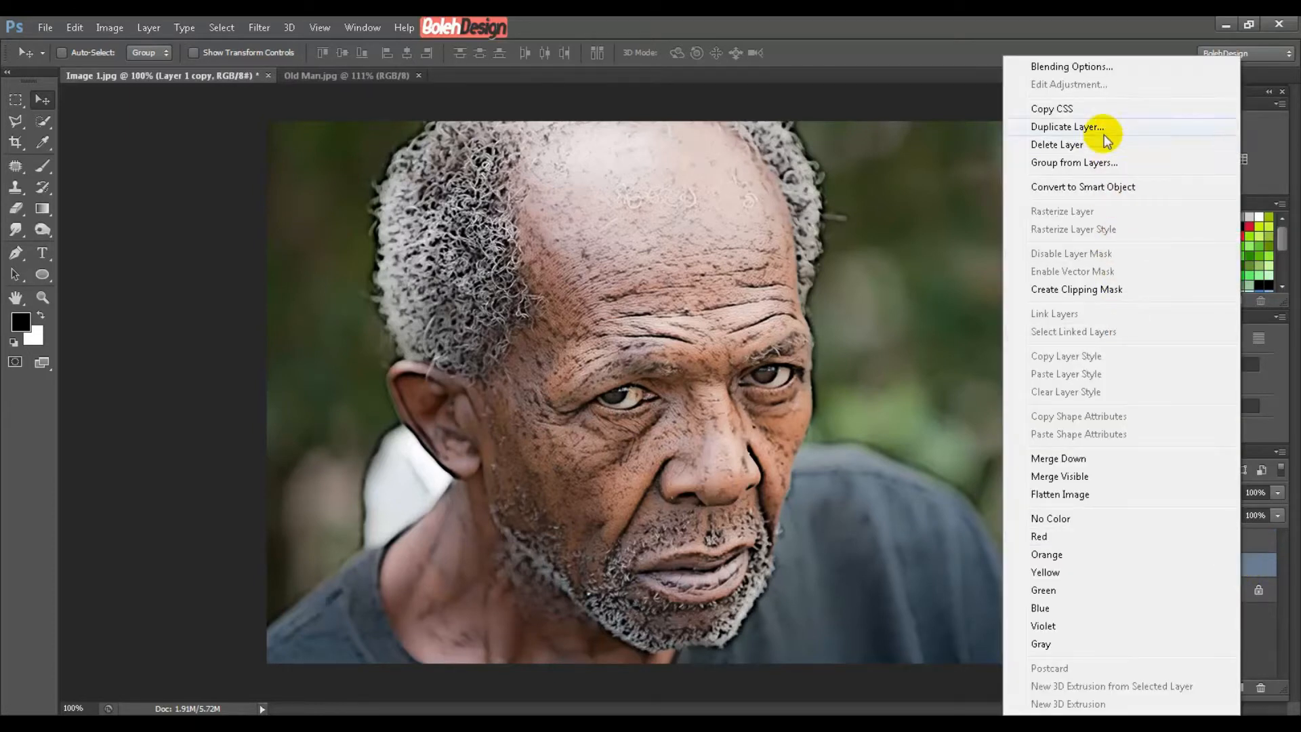
click(1262, 560)
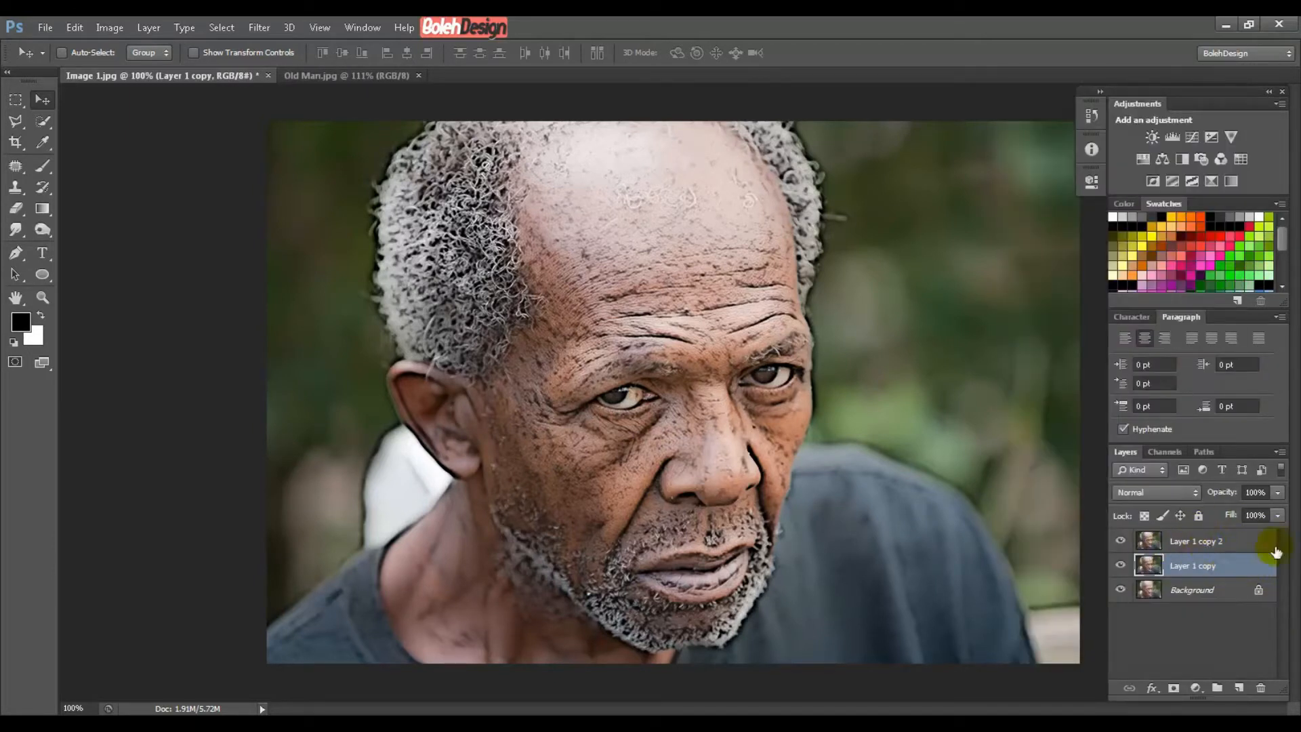
Set Layer 1 copy 2 to the Multiply blend mode with 50% opacity.
click(1145, 546)
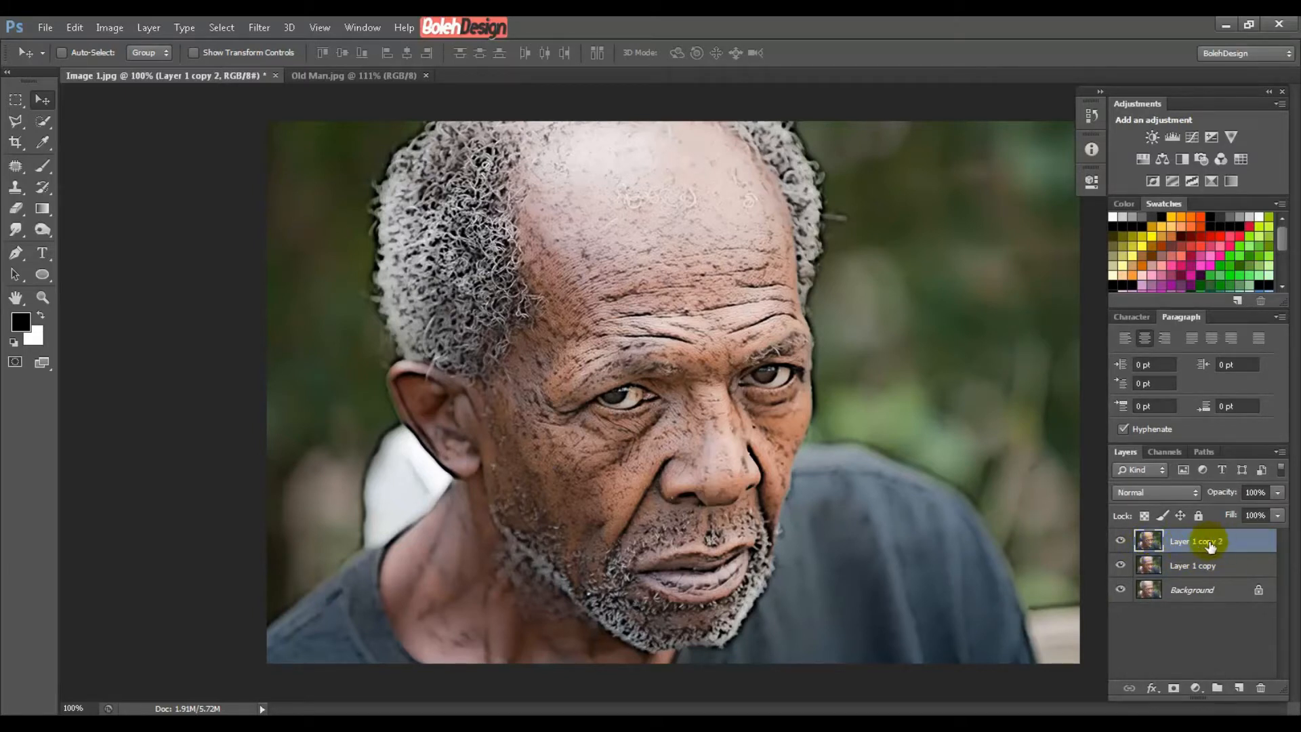
click(1165, 495)
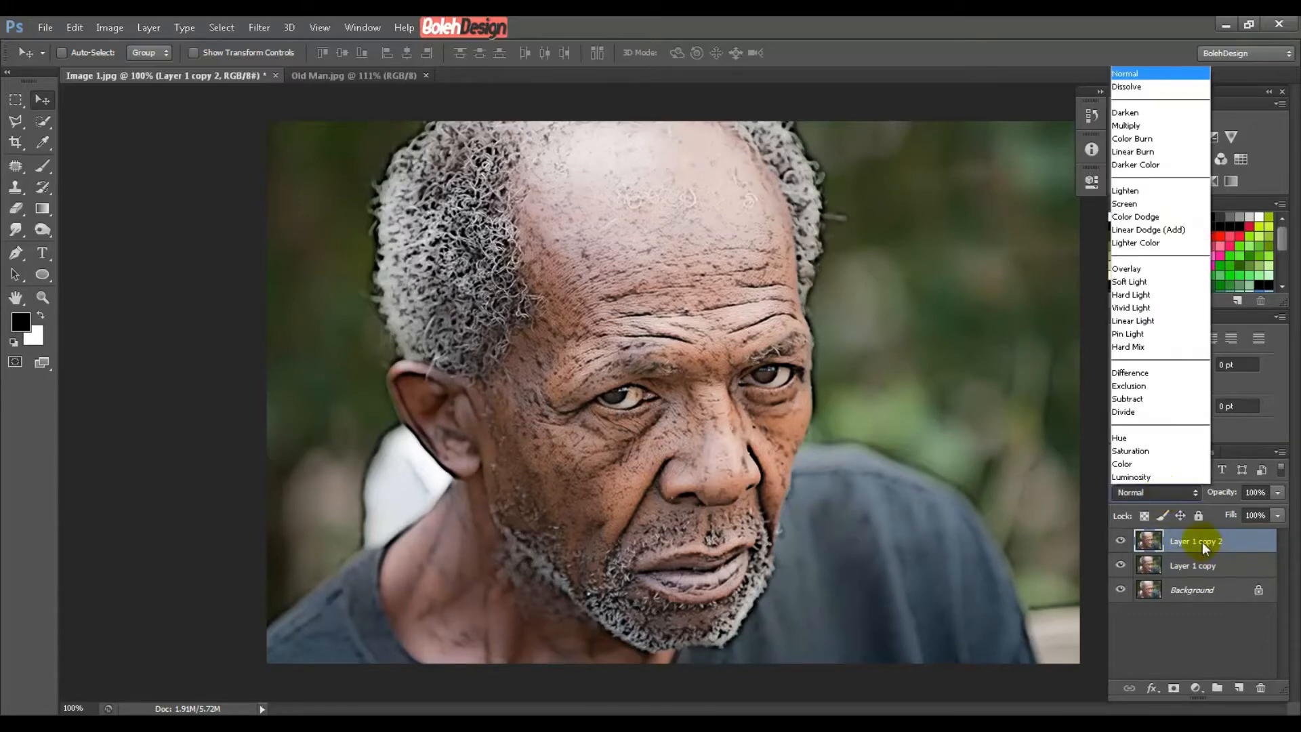
click(1146, 127)
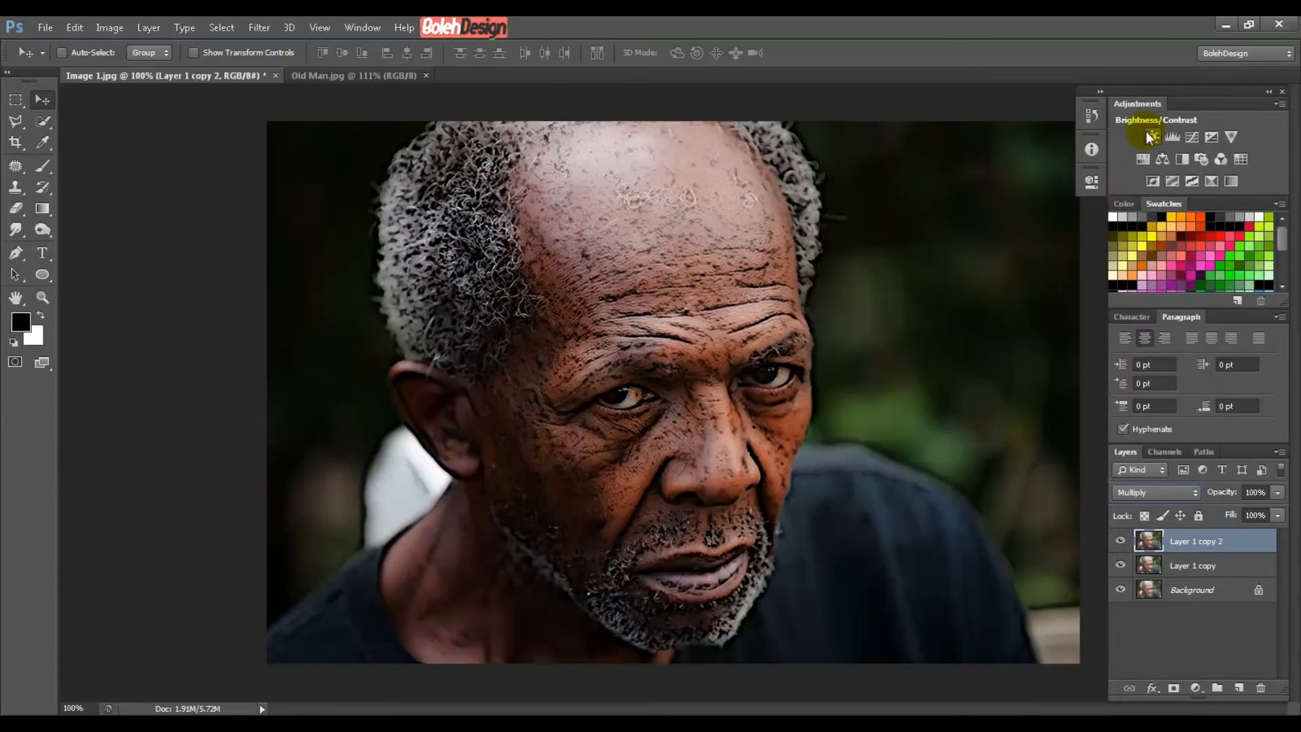
click(1256, 491)
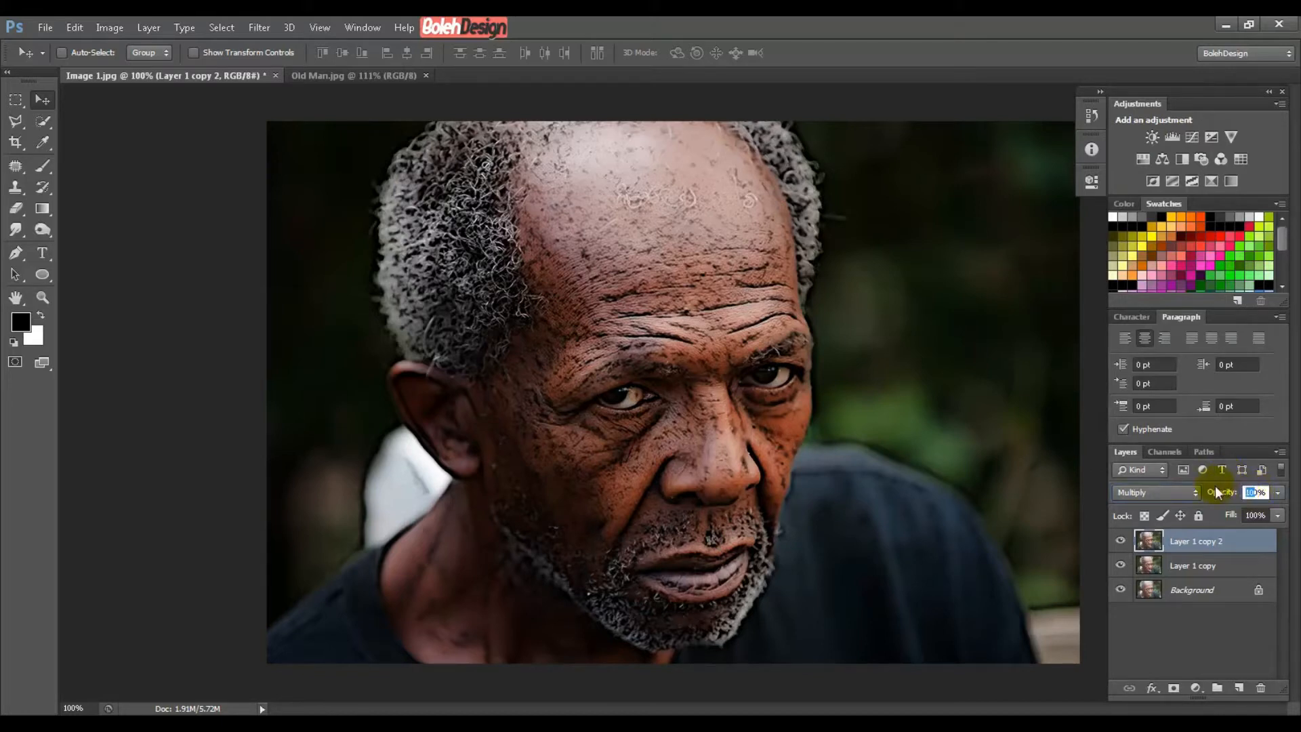
text(50)
key(Return)
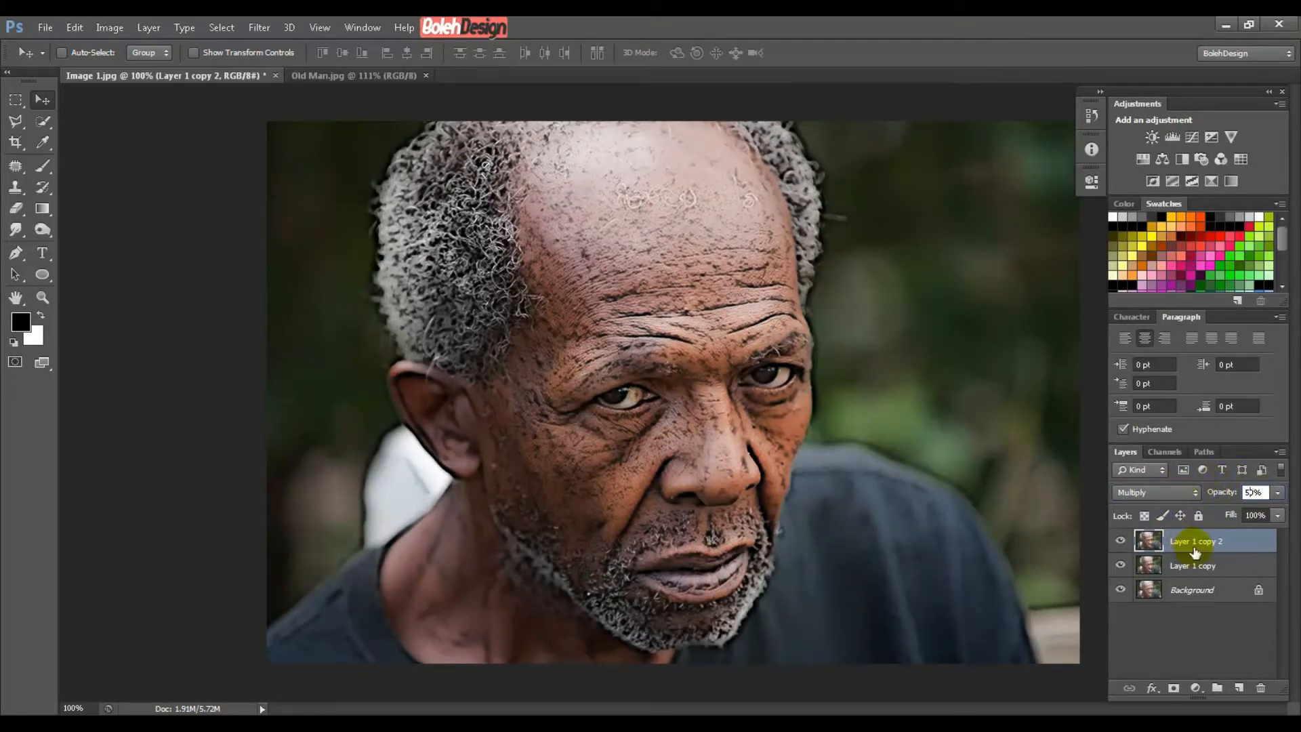
Merge Layer 1 copy 2 and Layer 1 copy into one layer above the Background.
click(1242, 566)
click(1244, 541)
shift+click(1211, 567)
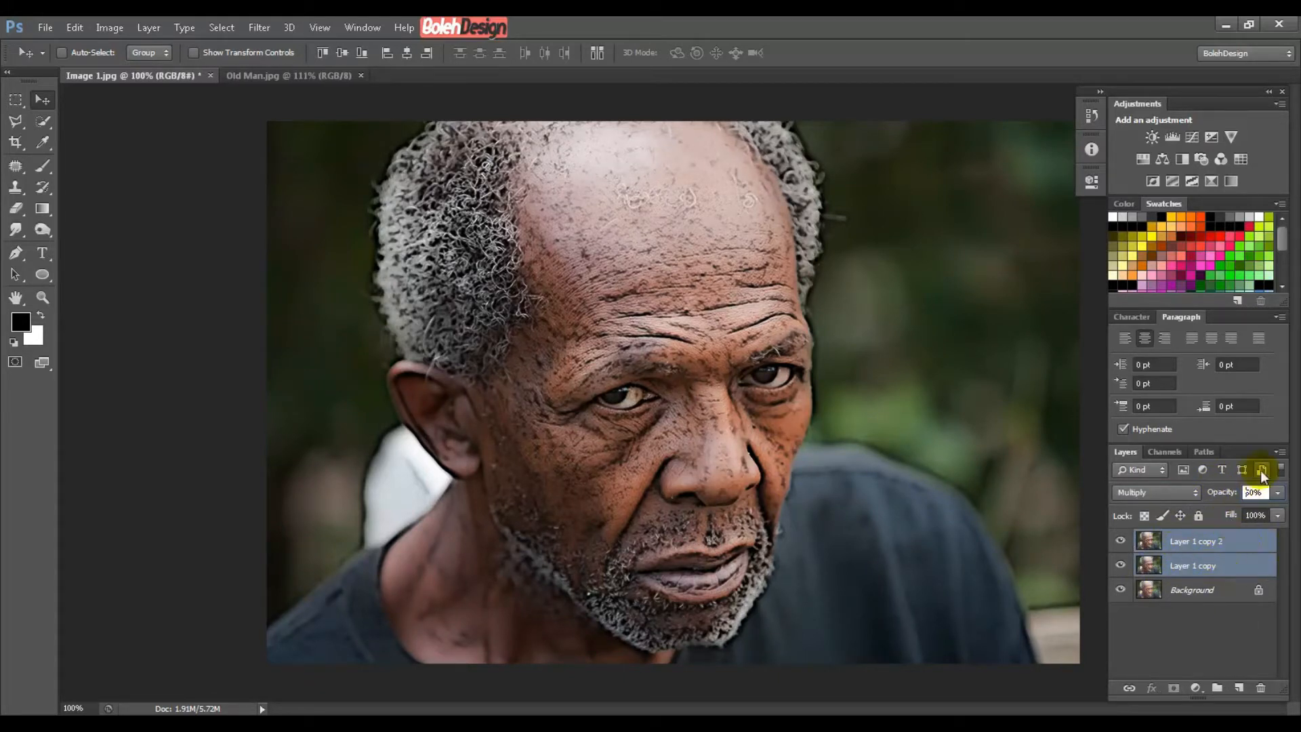
click(1281, 452)
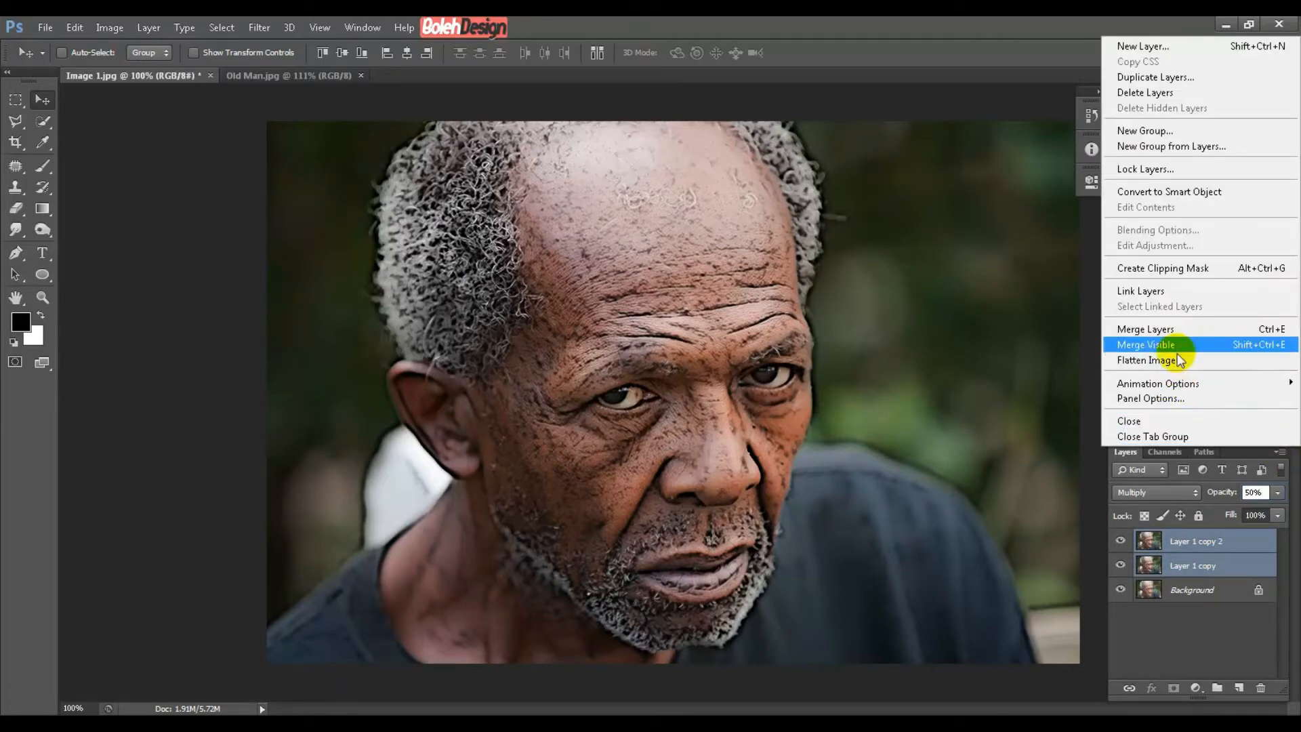
click(1174, 329)
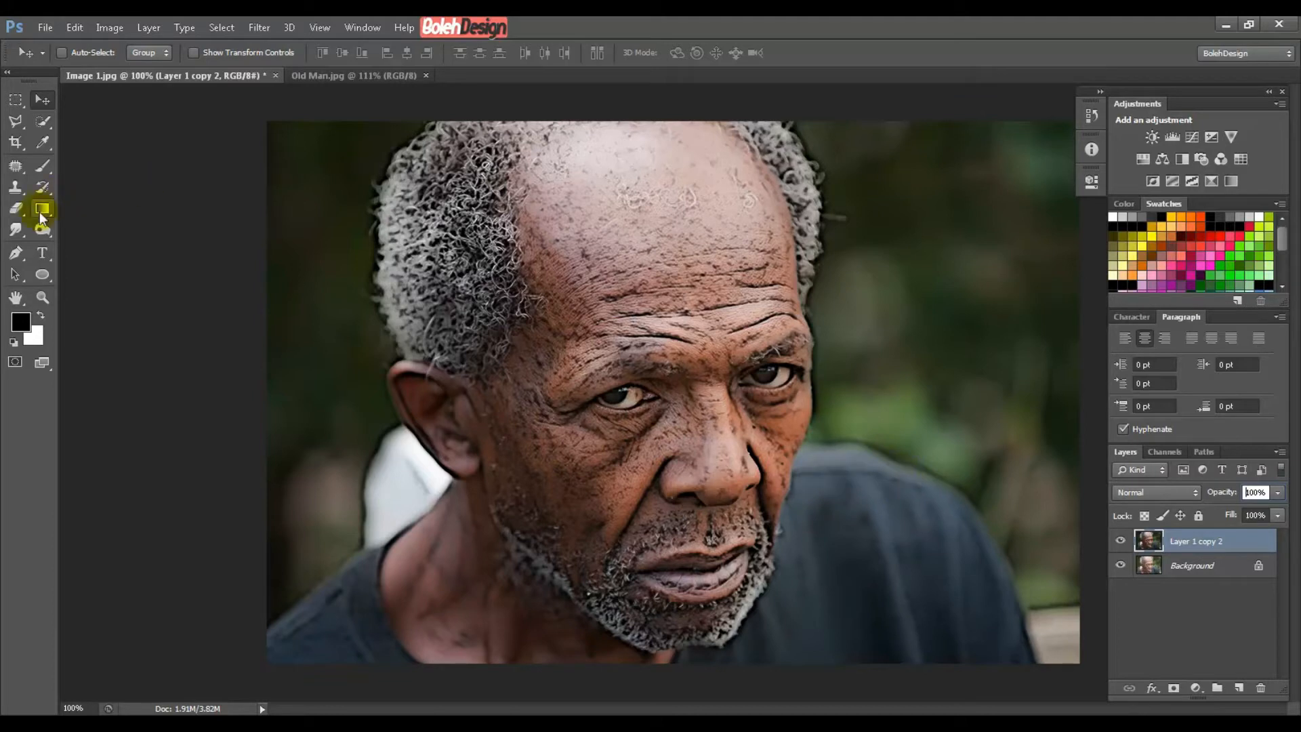
Activate the Smudge Tool and choose the 59 px spatter-shaped brush tip for it.
click(15, 231)
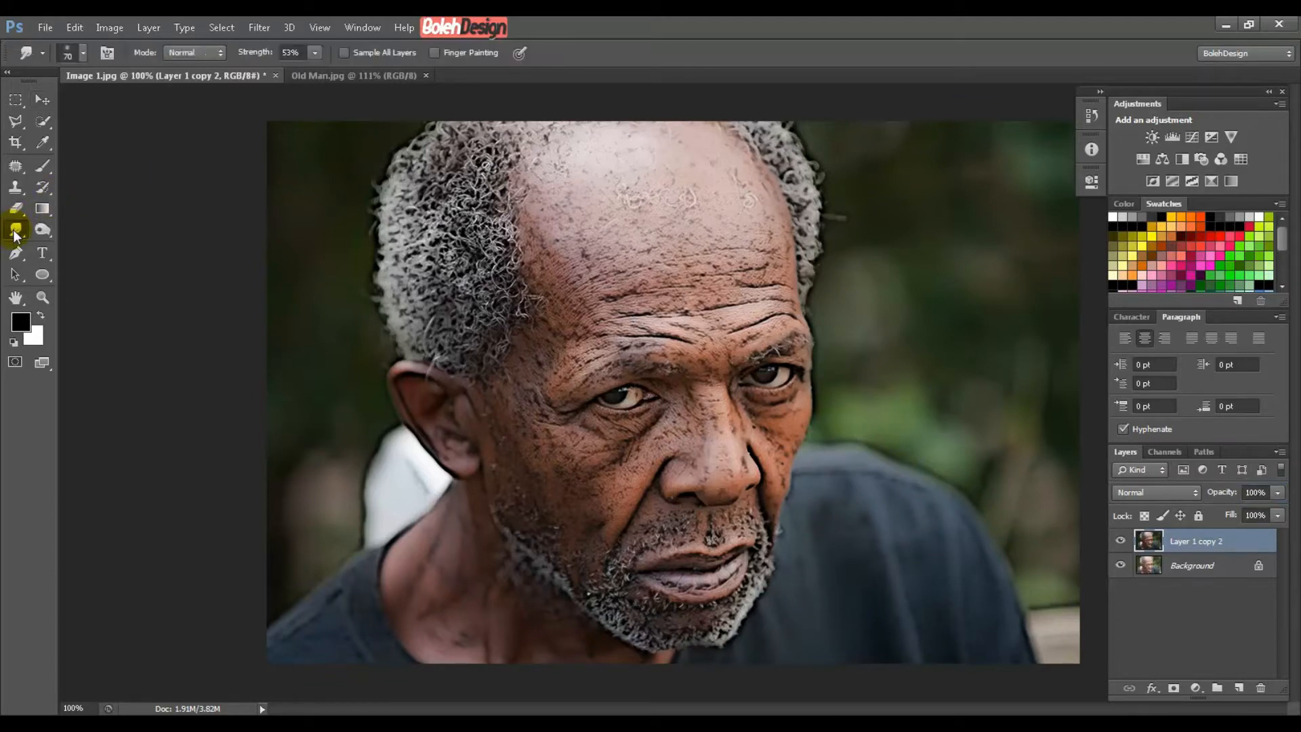
right_click(16, 234)
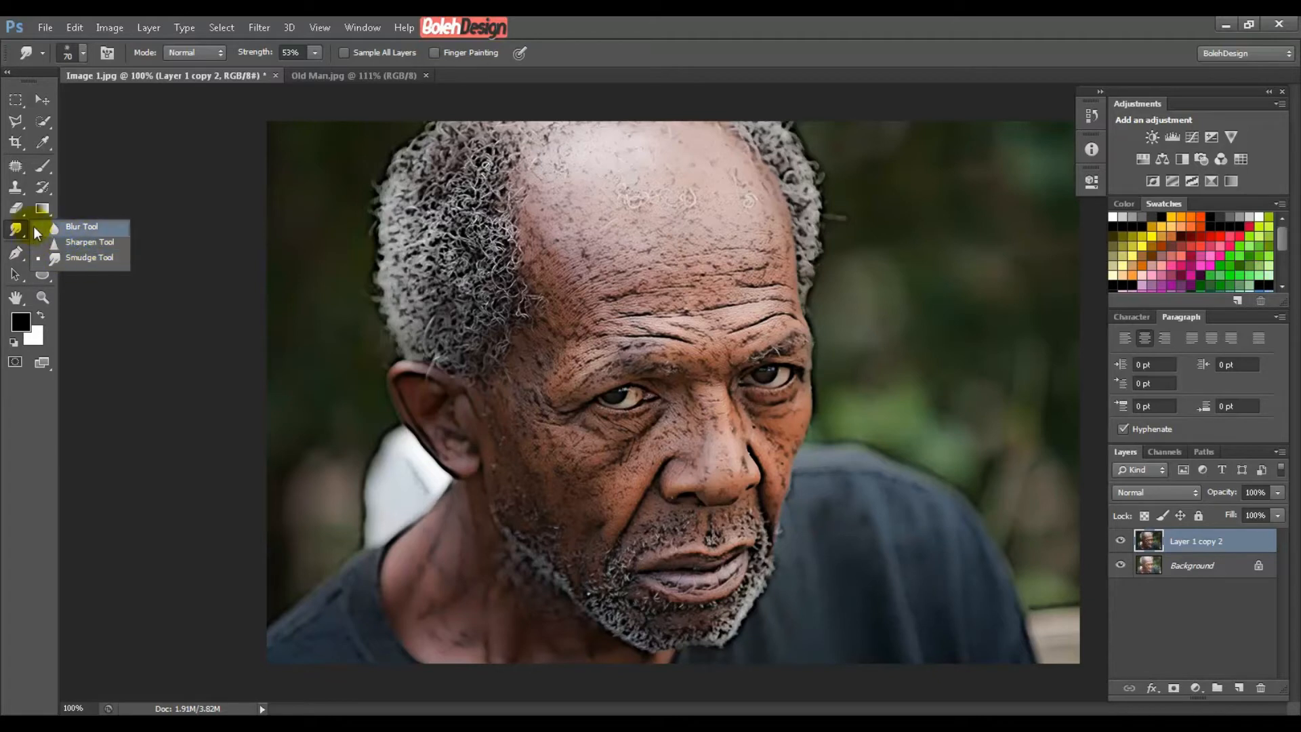
click(76, 262)
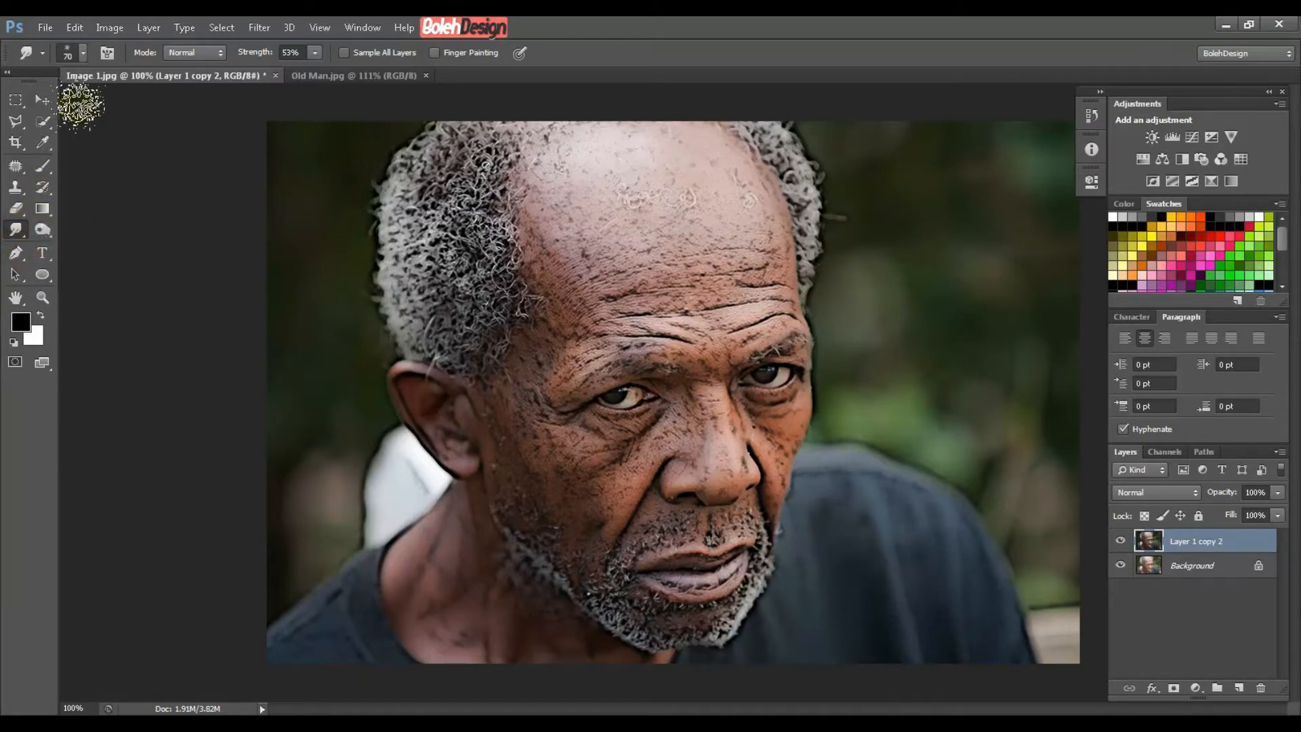
click(81, 52)
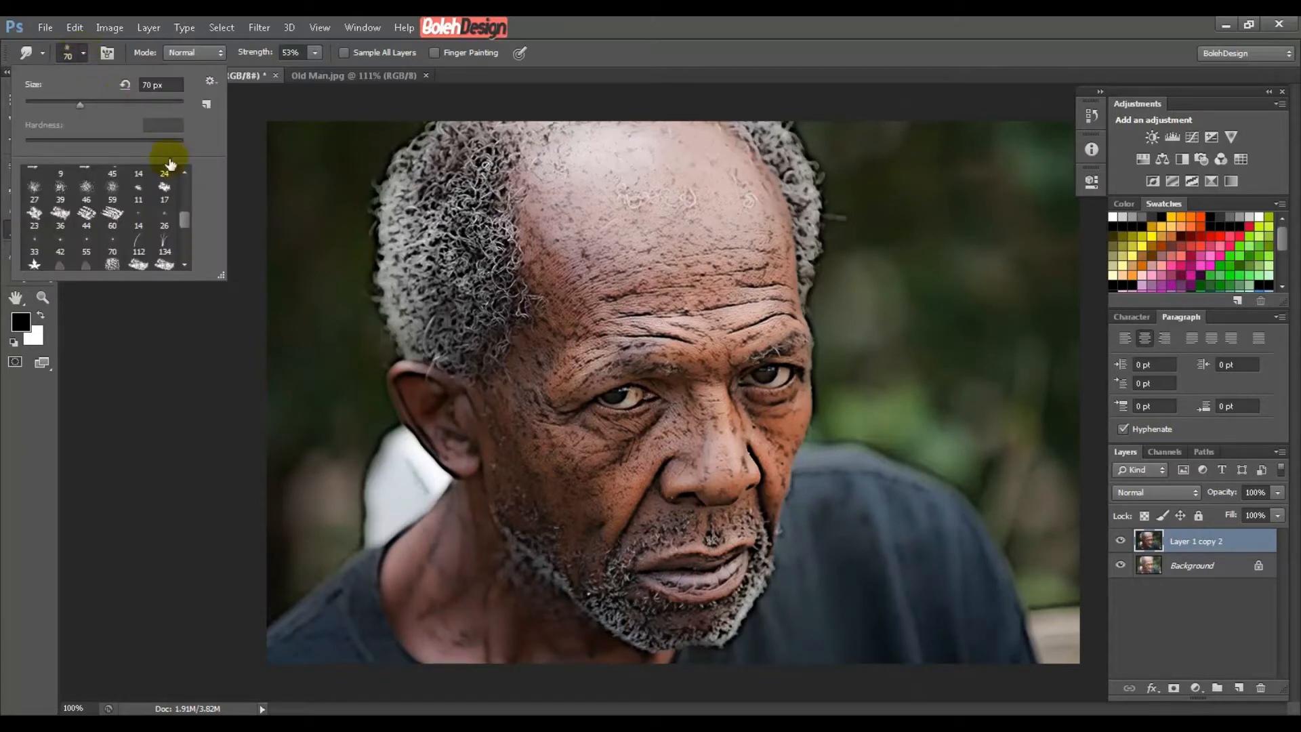
drag(185, 218, 185, 140)
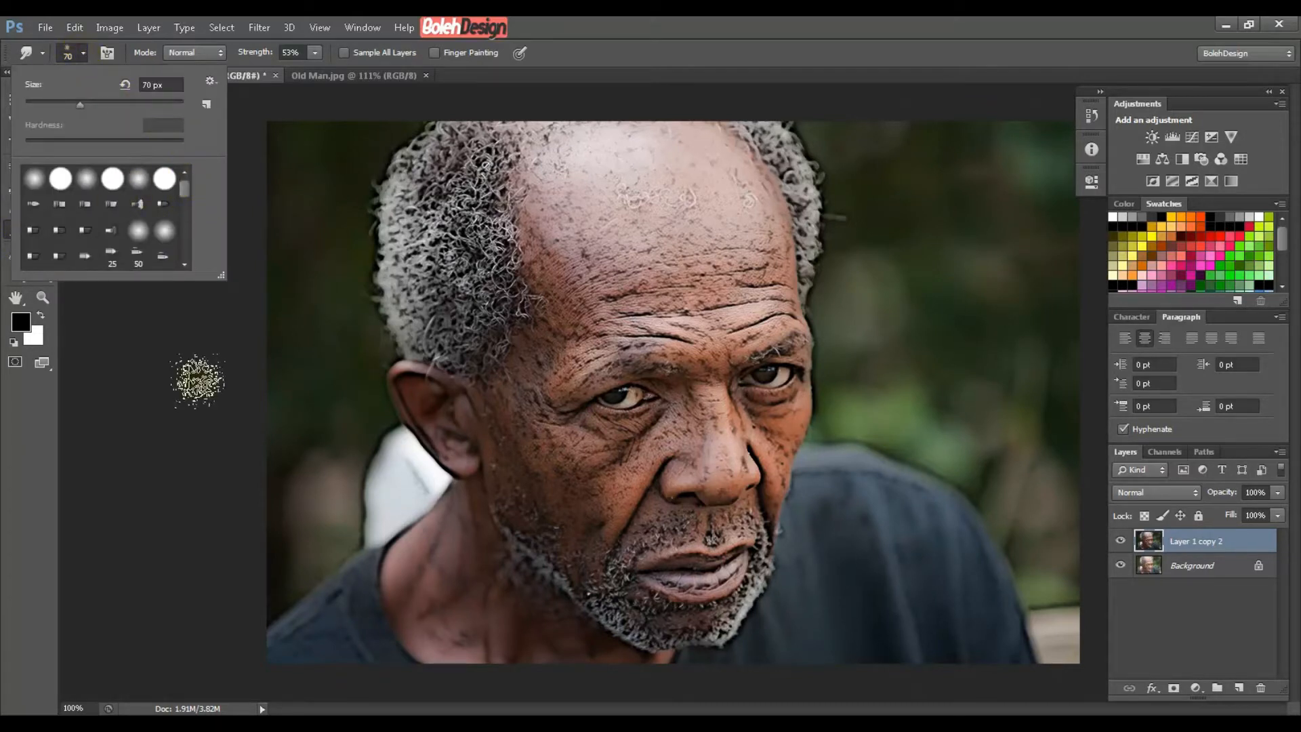
click(163, 357)
click(84, 52)
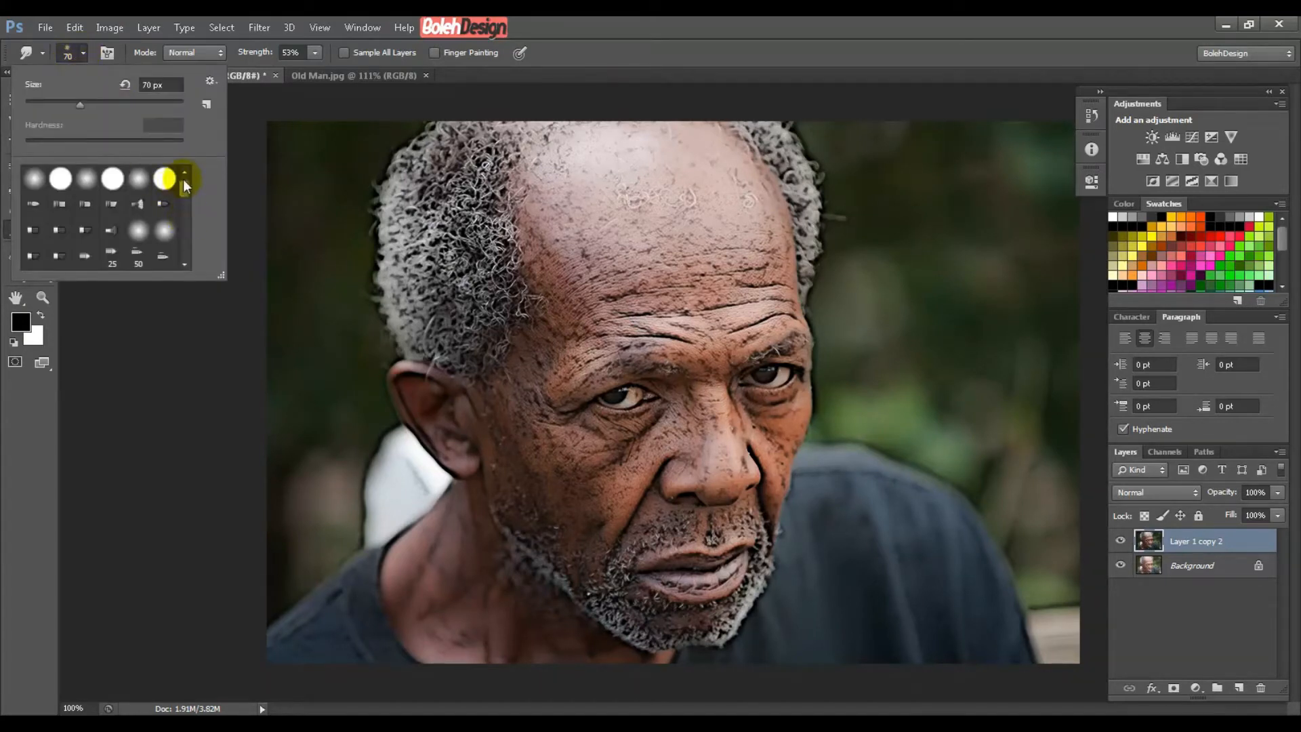
scroll(185, 191, down, 1)
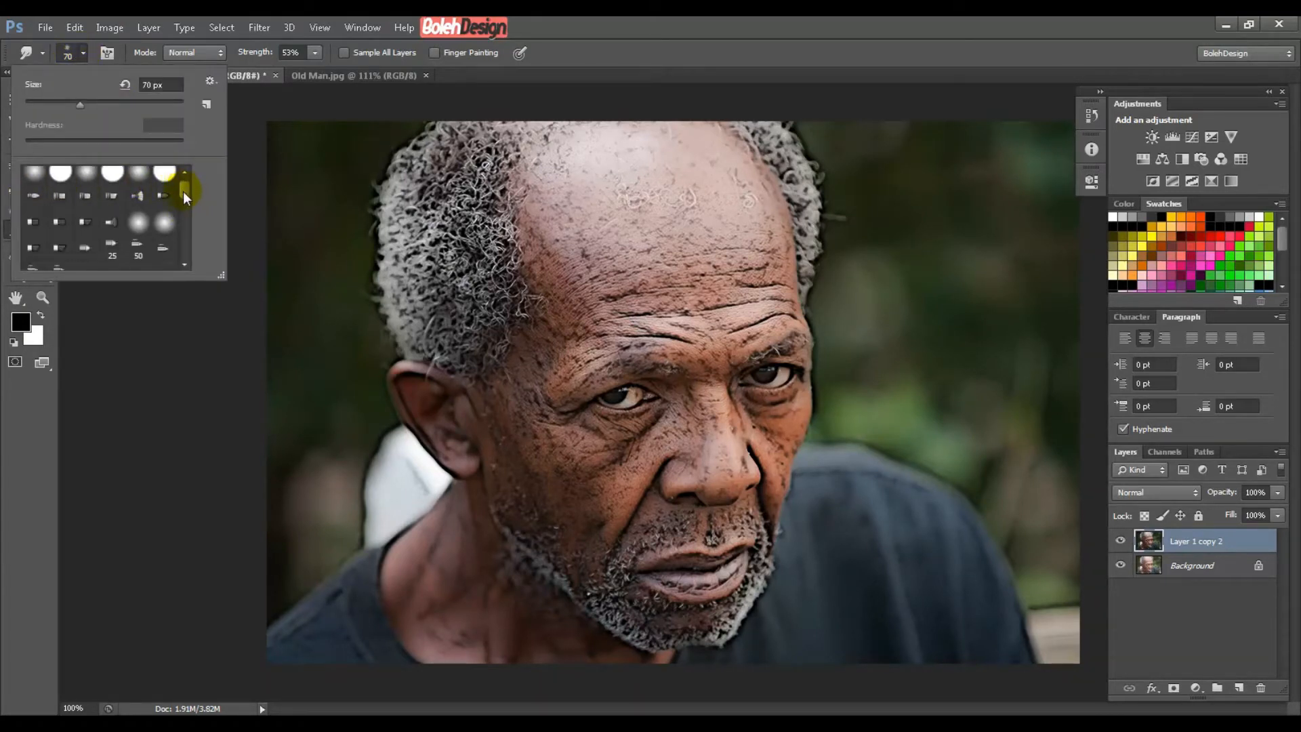
drag(183, 191, 194, 215)
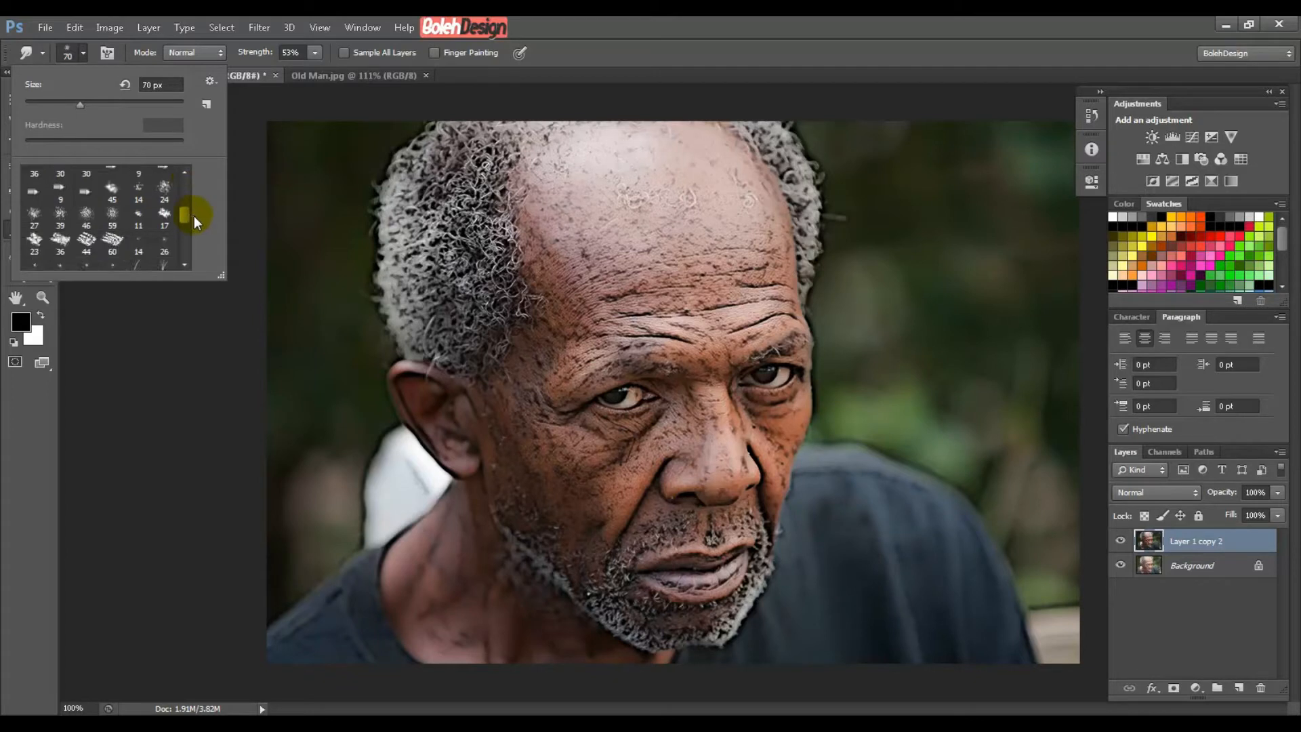
click(112, 216)
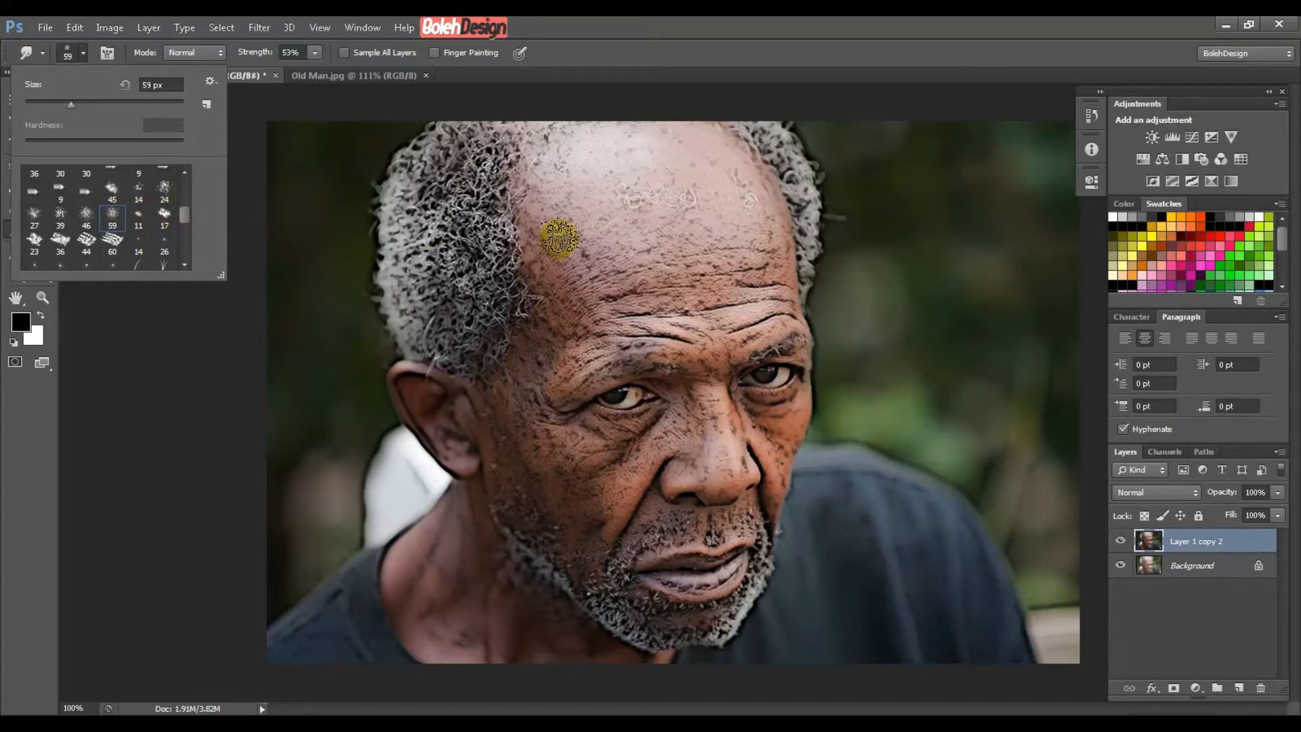
Keep the Smudge Tool in Normal mode and set its strength to 20%.
click(604, 47)
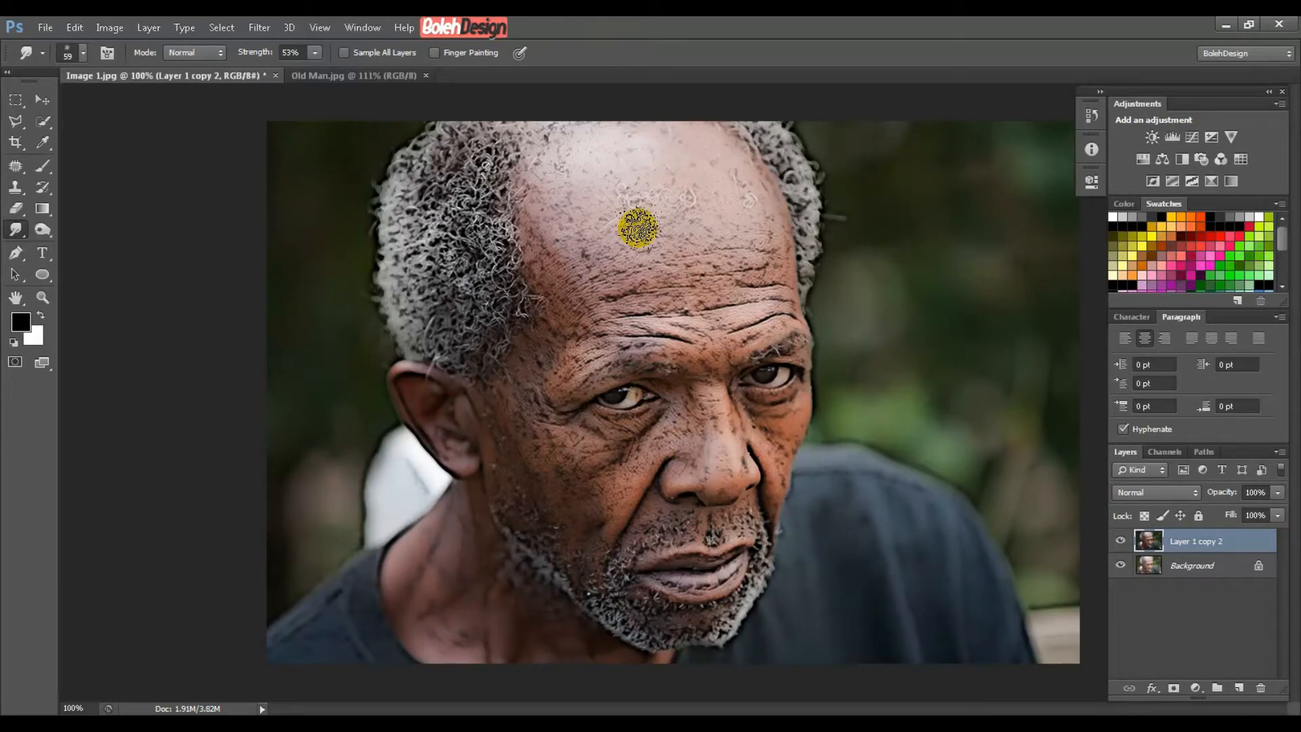
click(185, 57)
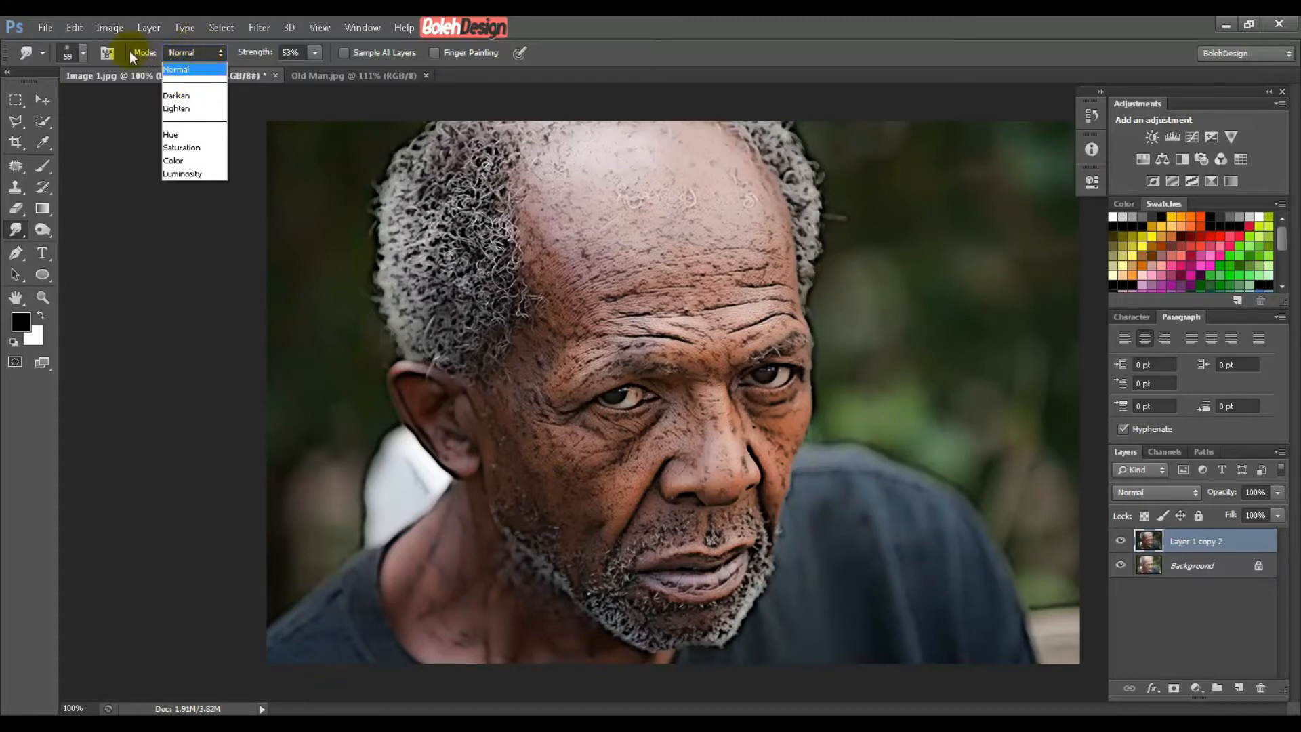
click(260, 53)
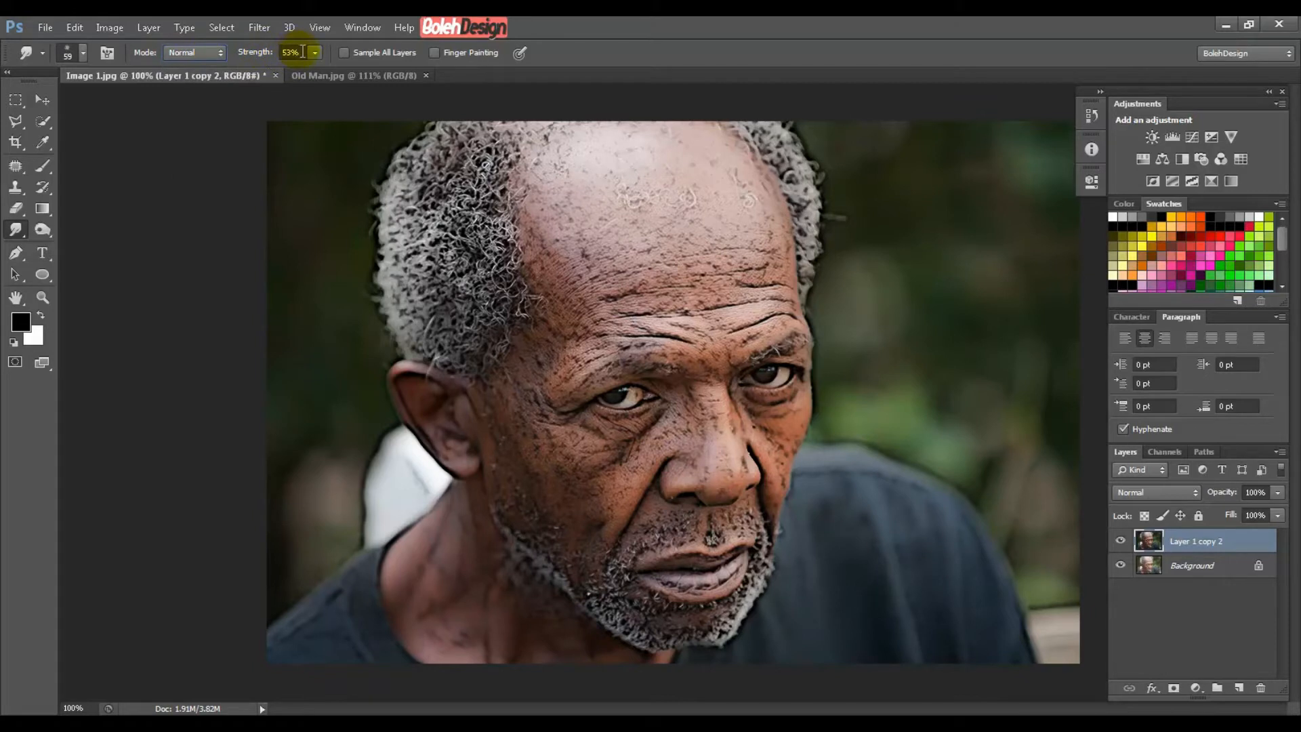
click(296, 52)
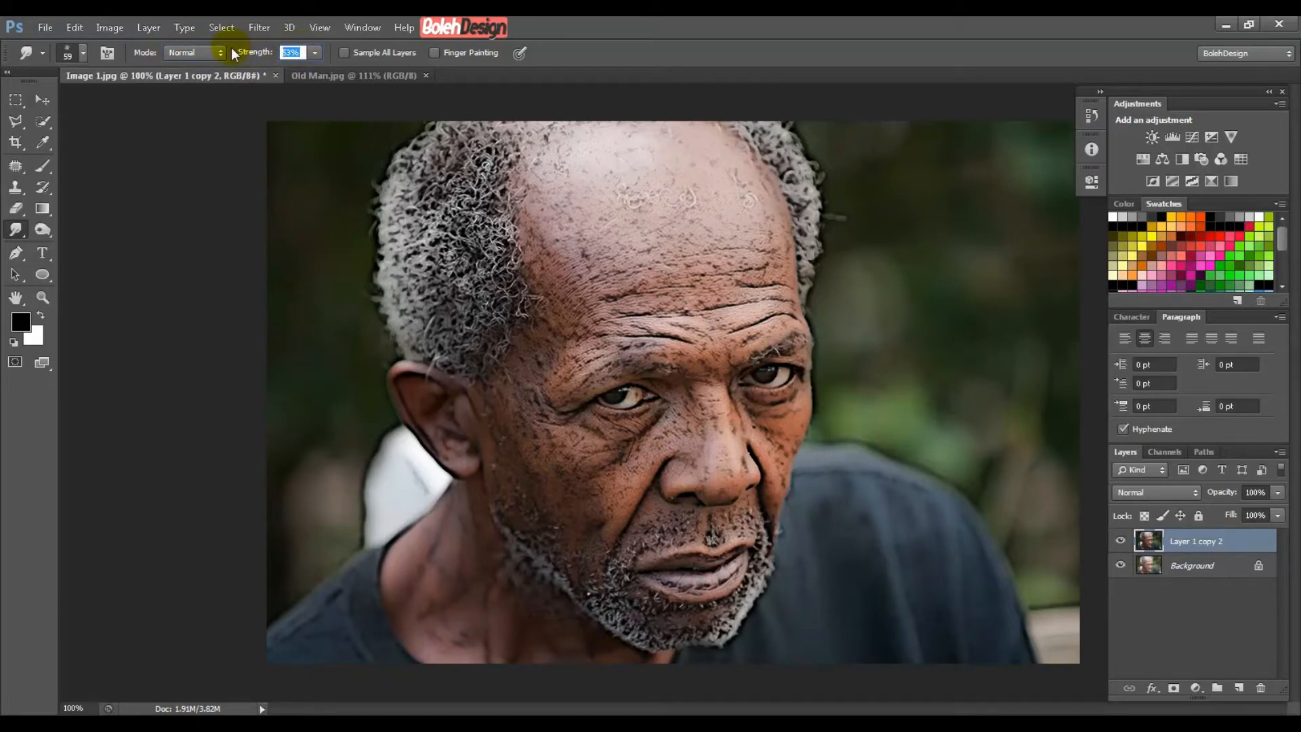
text(20)
click(274, 83)
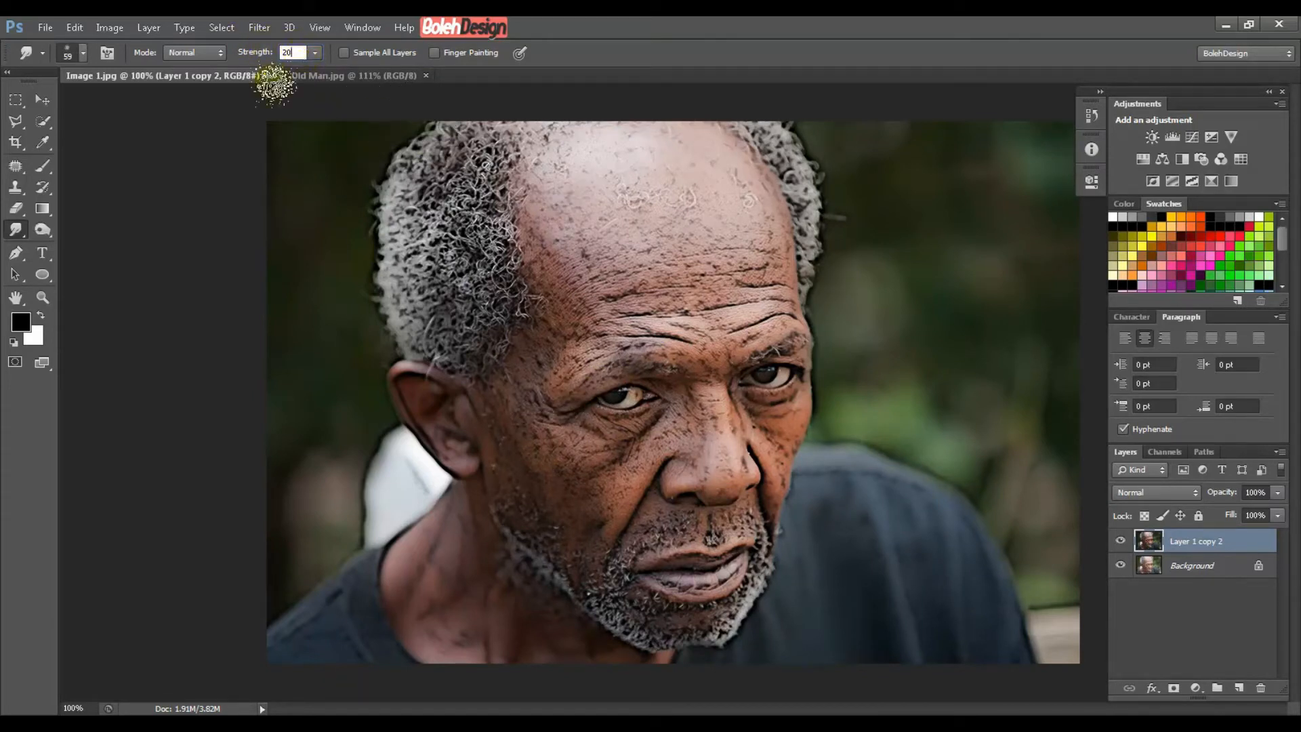
click(496, 80)
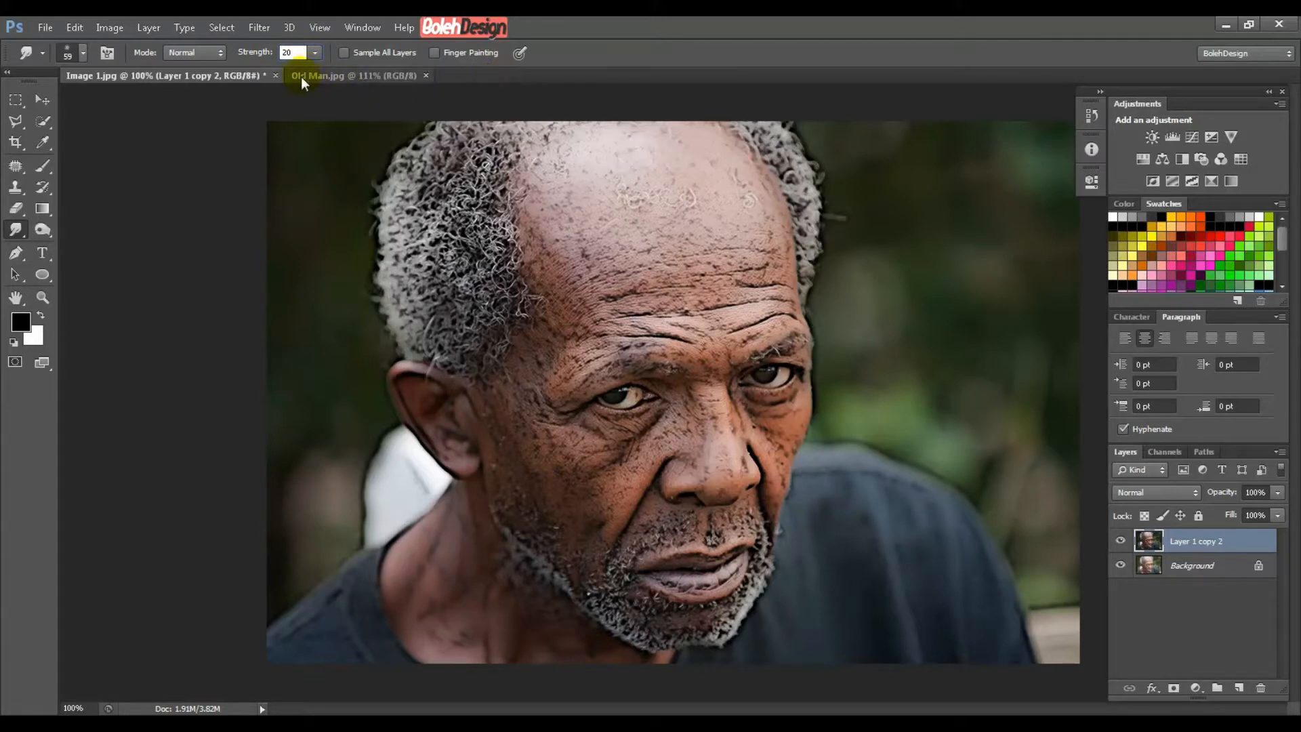
click(477, 103)
click(754, 248)
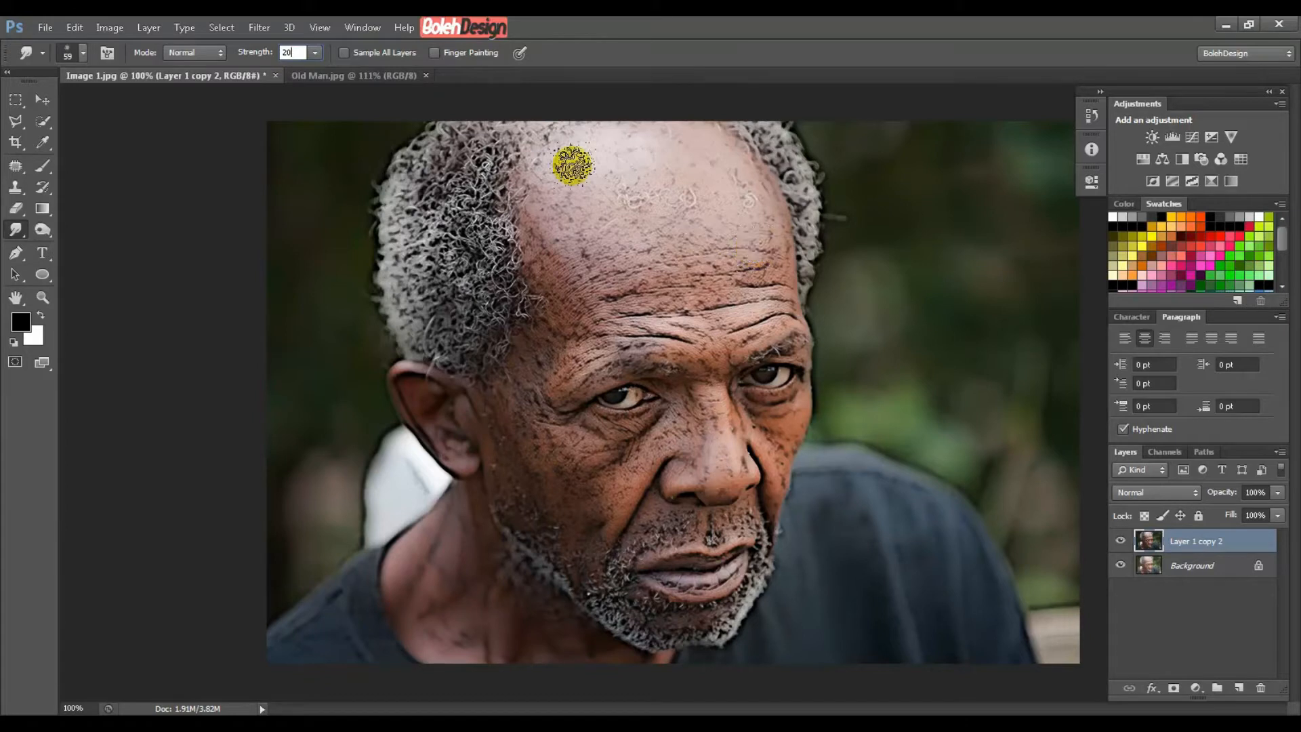
Try vertical smudge strokes down the face at decreasing strengths, beginning with 100% and 70%.
drag(244, 57, 328, 55)
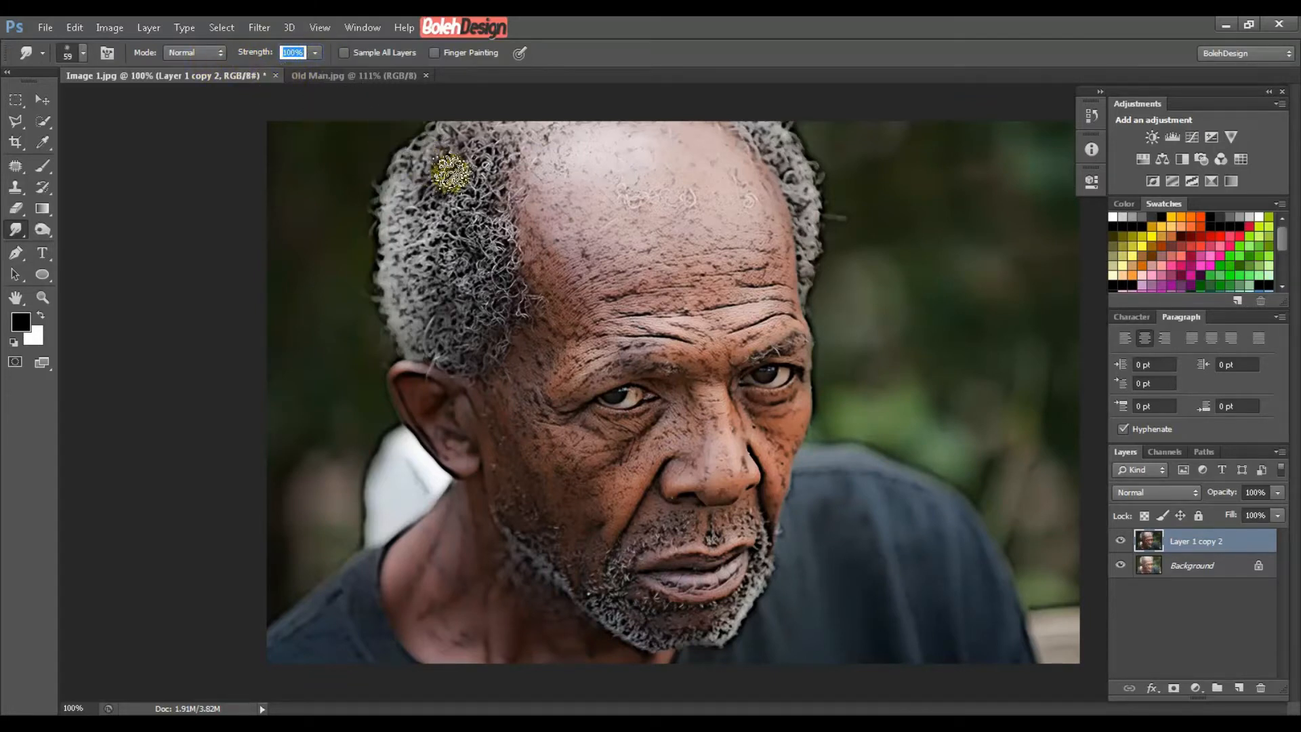
drag(688, 164, 697, 685)
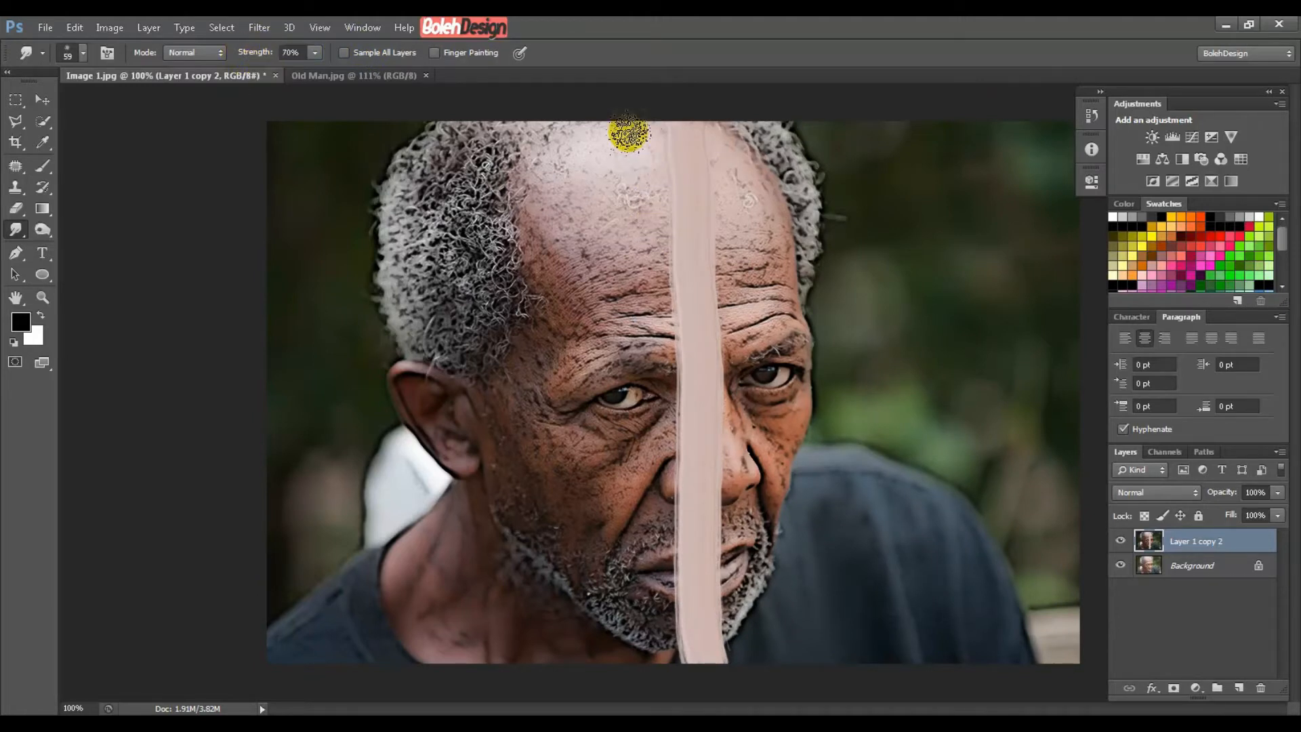
mouse_move(628, 131)
mouse_down()
mouse_move(656, 616)
mouse_move(637, 671)
mouse_up()
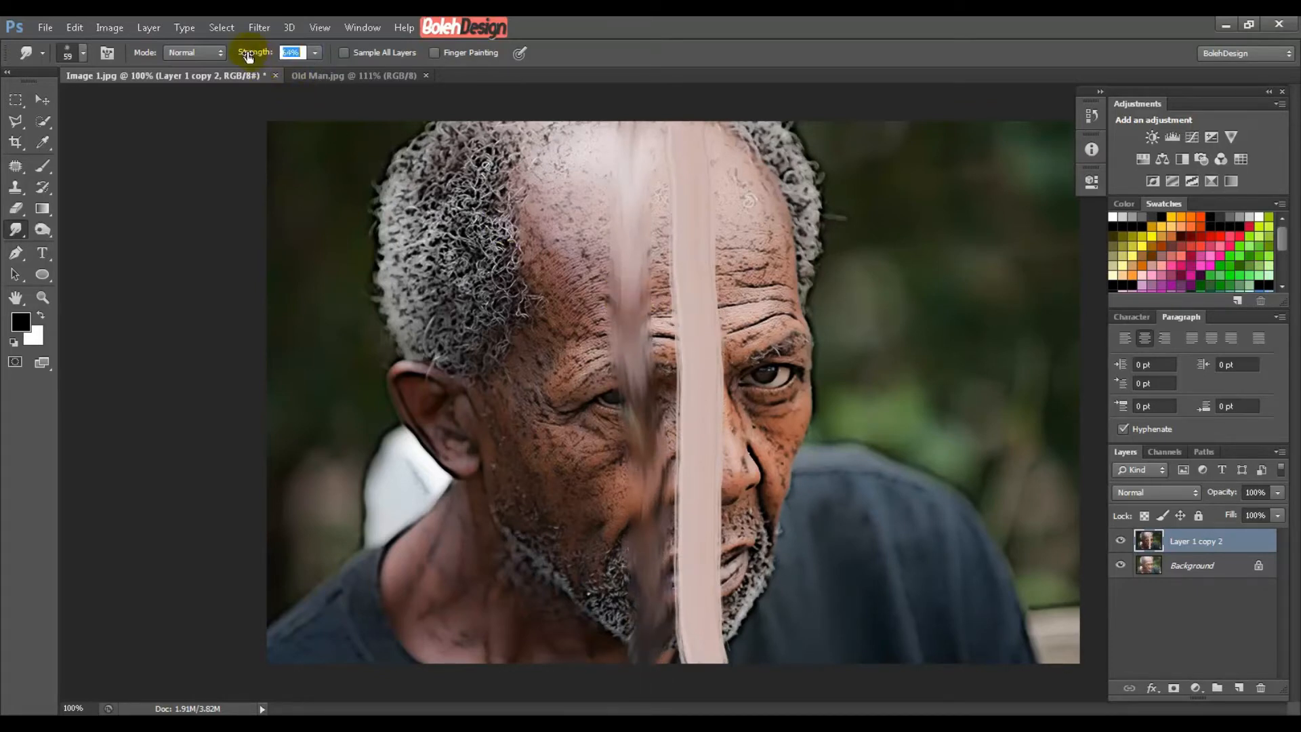
mouse_move(645, 130)
mouse_down()
mouse_move(574, 127)
mouse_move(566, 600)
mouse_up()
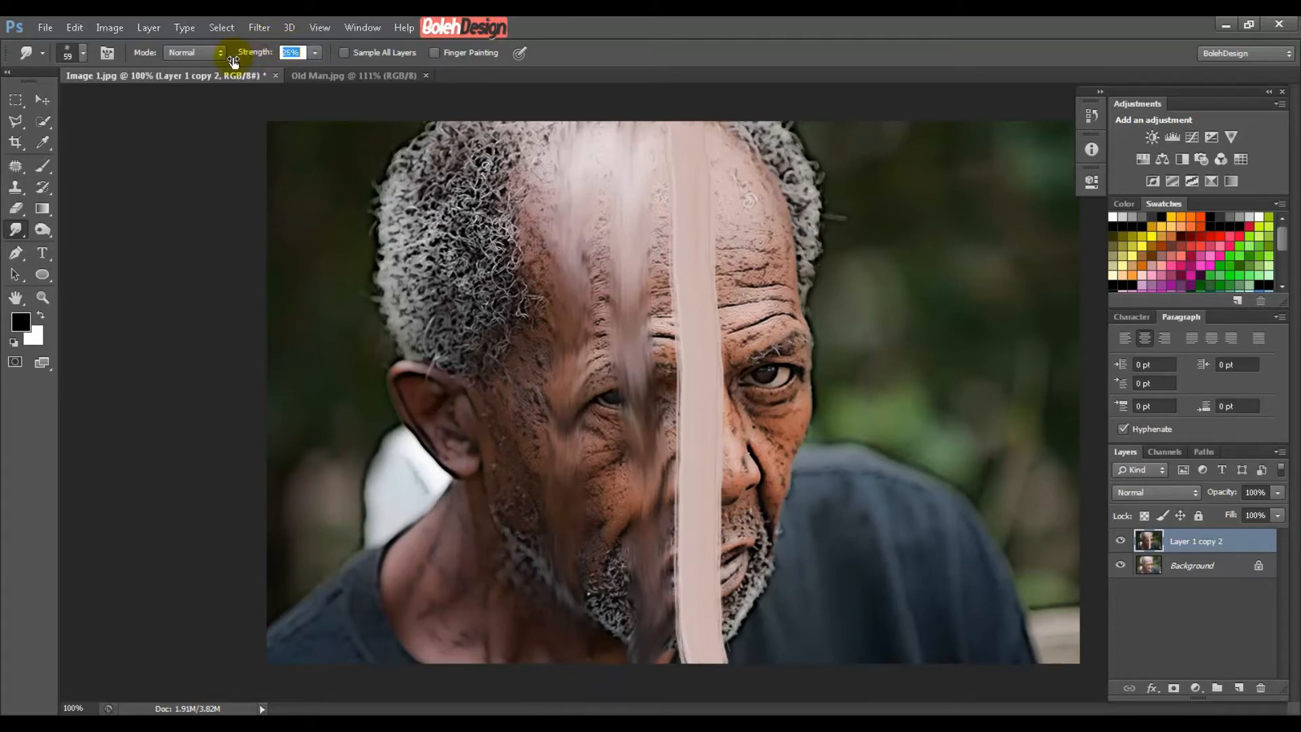
mouse_move(502, 136)
mouse_down()
mouse_move(507, 515)
mouse_move(494, 662)
mouse_up()
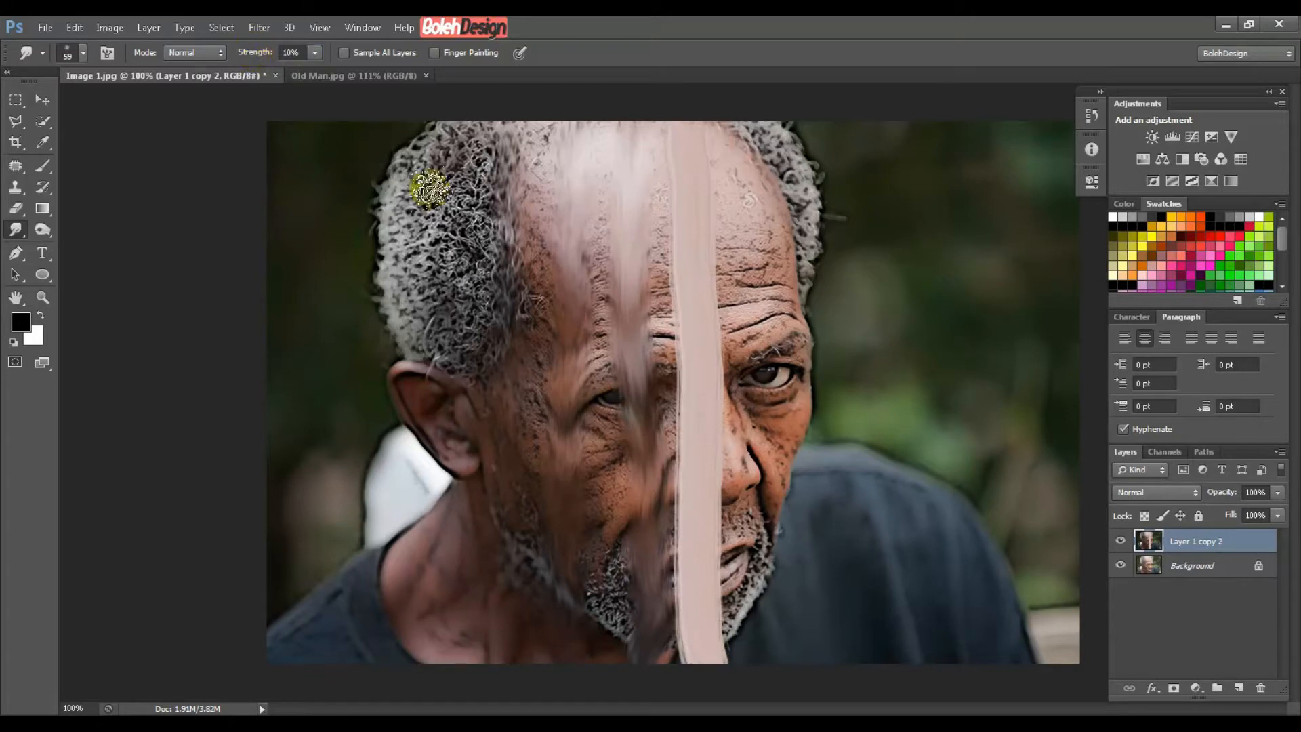
Try smudge strokes over the hair and the side of the face at 10% strength.
drag(746, 178, 776, 493)
drag(776, 612, 798, 693)
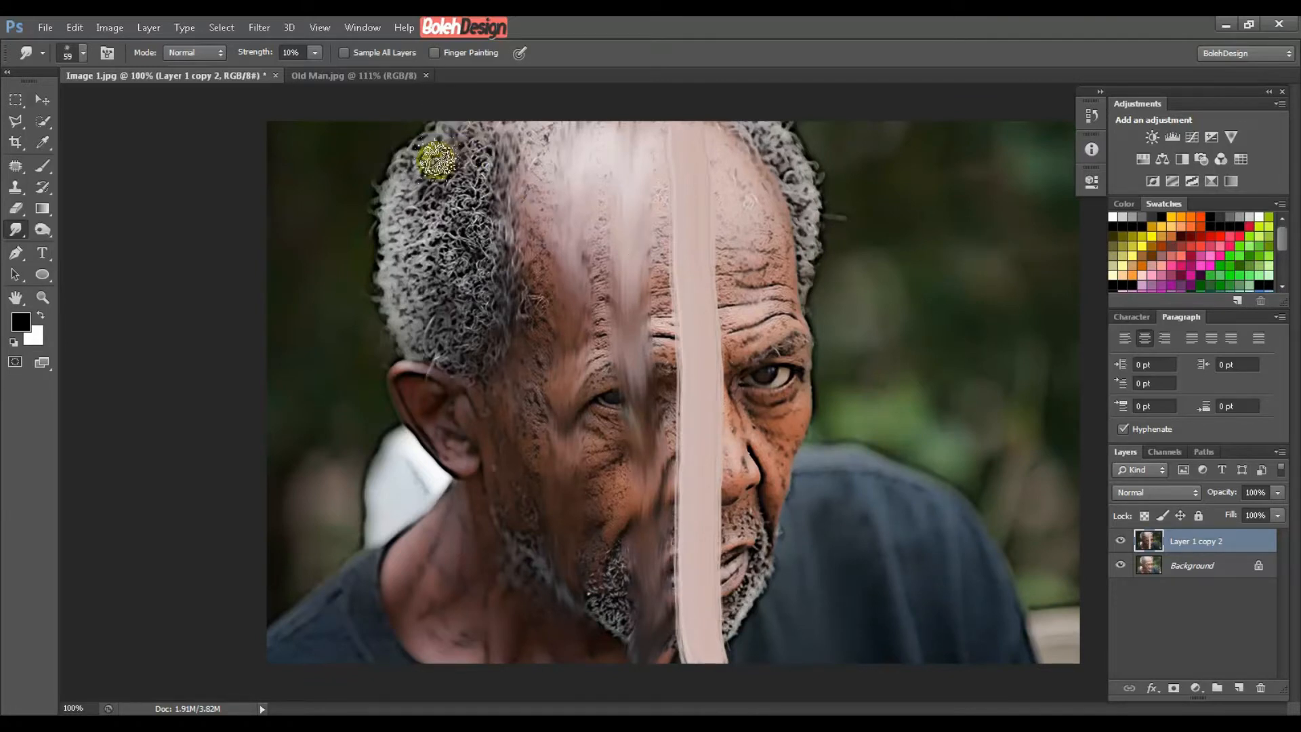
drag(436, 151, 444, 697)
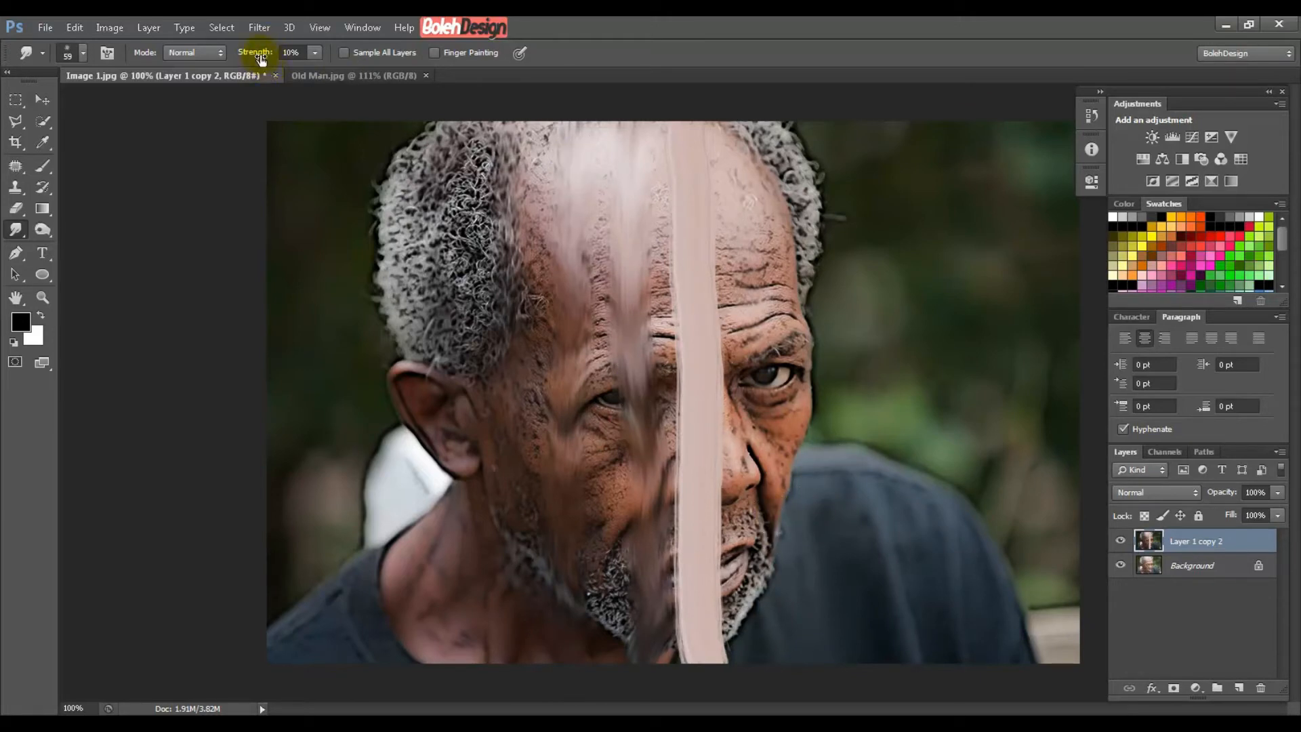
mouse_move(684, 228)
mouse_down()
mouse_move(733, 315)
mouse_move(705, 257)
mouse_move(764, 216)
mouse_move(757, 271)
mouse_move(773, 257)
mouse_move(802, 299)
mouse_up()
mouse_move(786, 342)
mouse_down()
mouse_move(768, 285)
mouse_move(738, 276)
mouse_move(399, 229)
mouse_up()
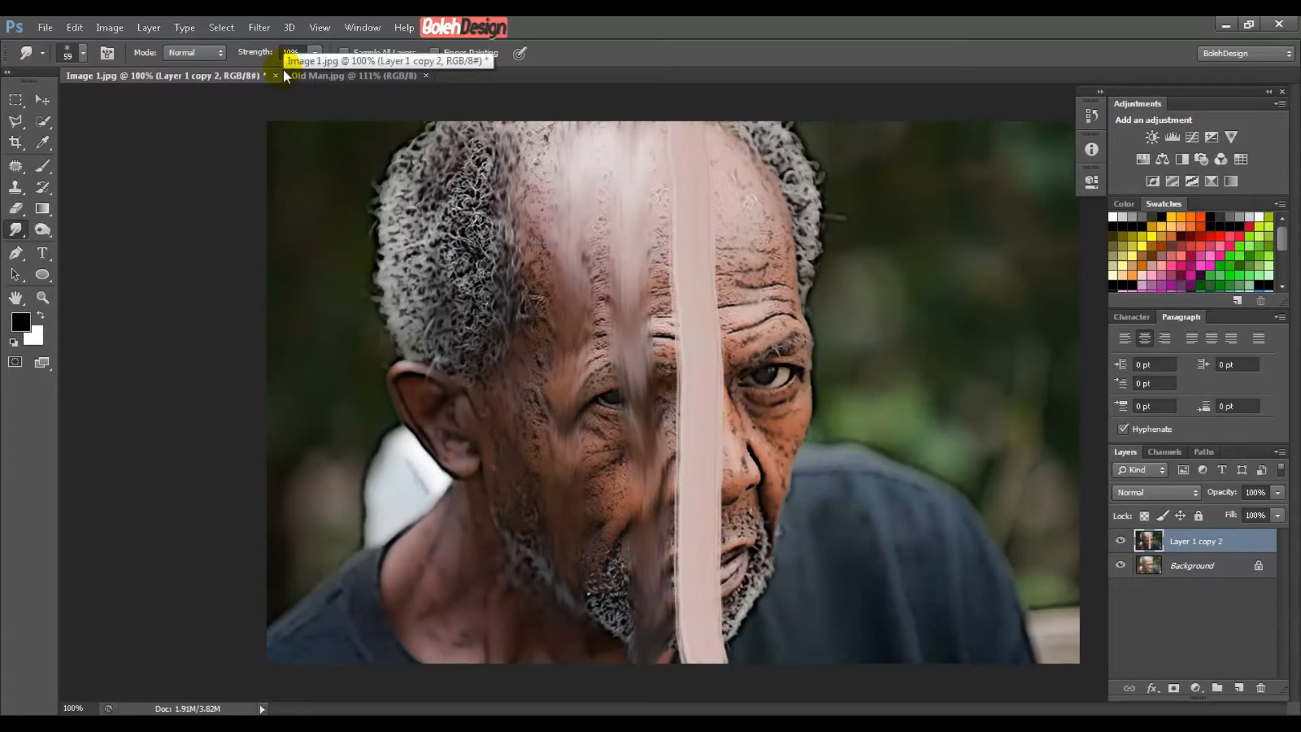
click(781, 339)
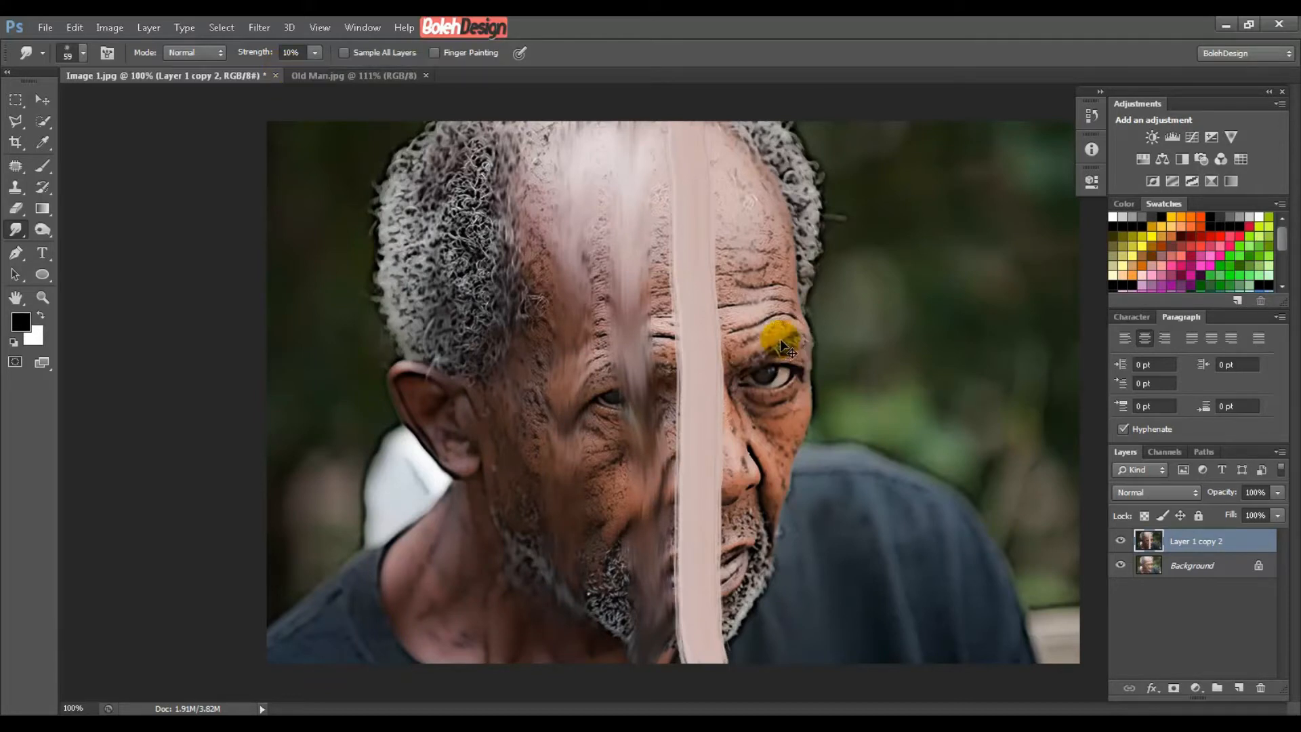
mouse_move(781, 342)
mouse_down()
mouse_move(724, 337)
mouse_move(820, 295)
mouse_move(662, 291)
mouse_up()
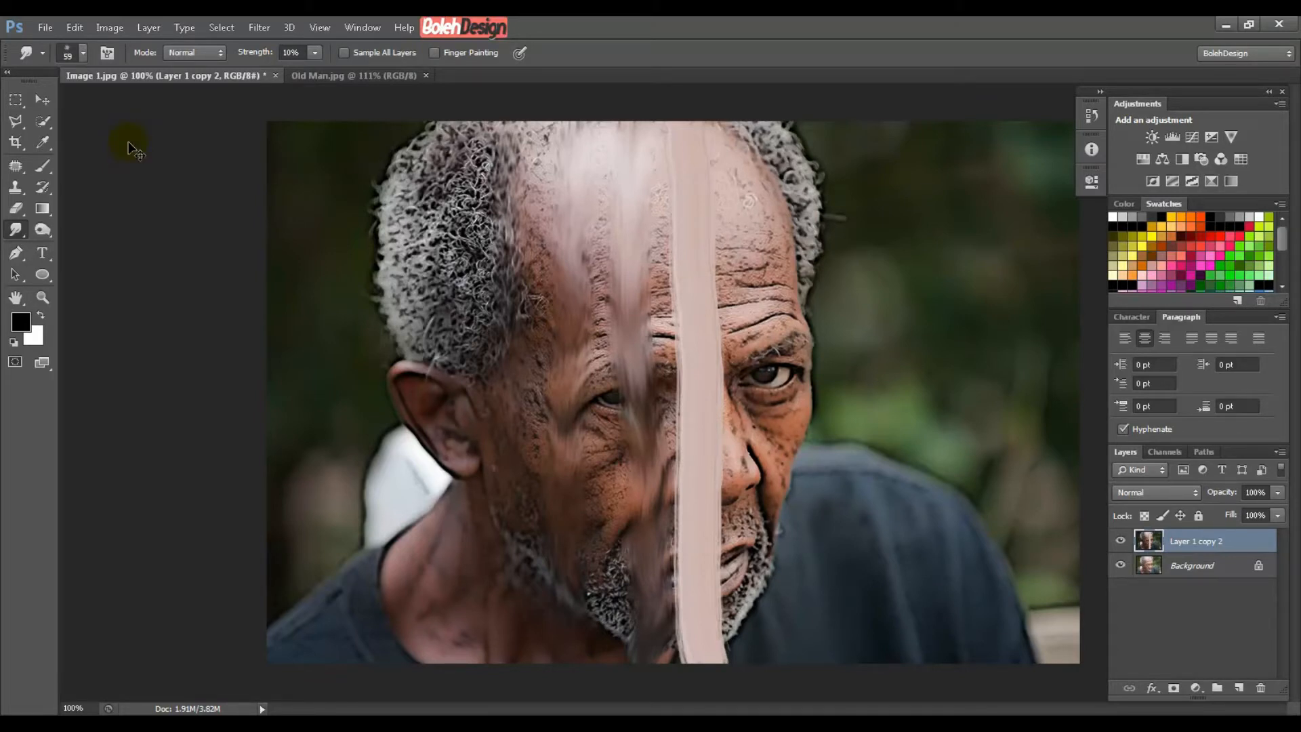
Undo all the test smudge strokes on the portrait.
key(ctrl+alt+z)
key(ctrl+alt+z)
key(ctrl+alt+z)
key(ctrl+alt+z)
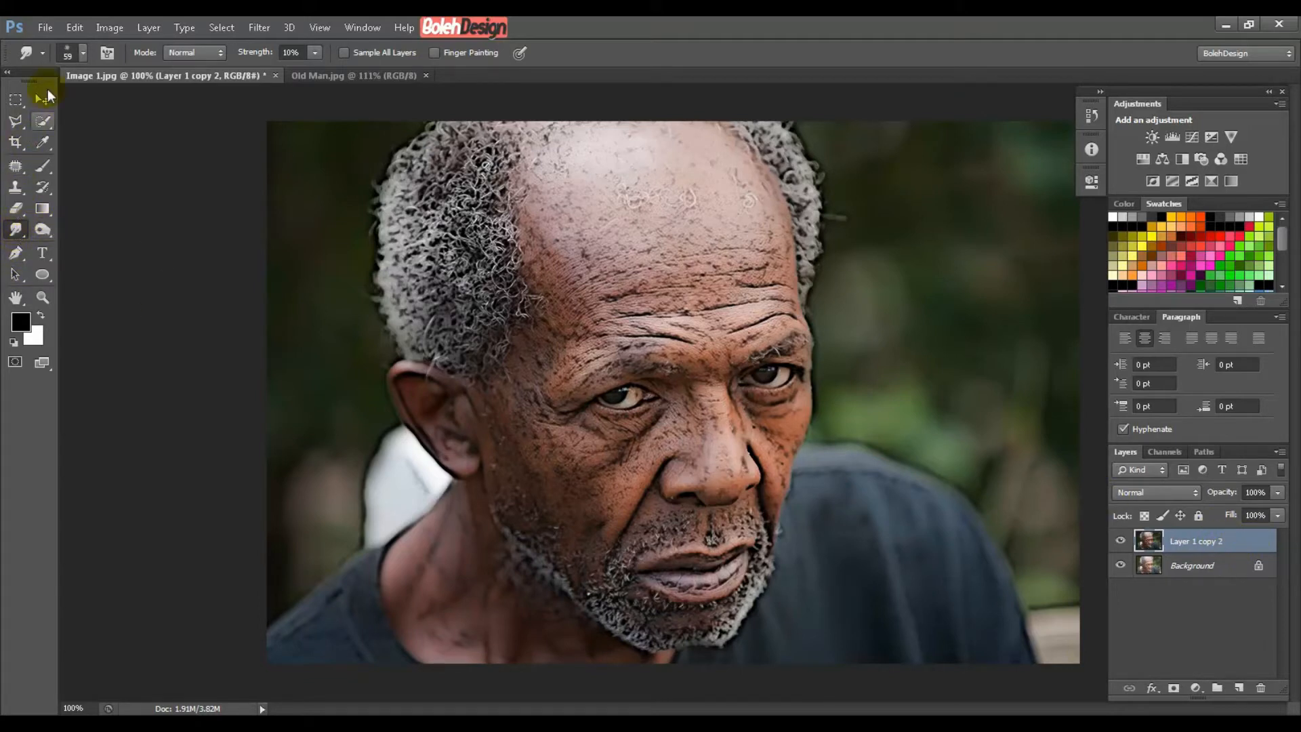
Set the smudge strength to 25% with the 59 px spatter tip and smooth the skin of the upper forehead.
click(82, 54)
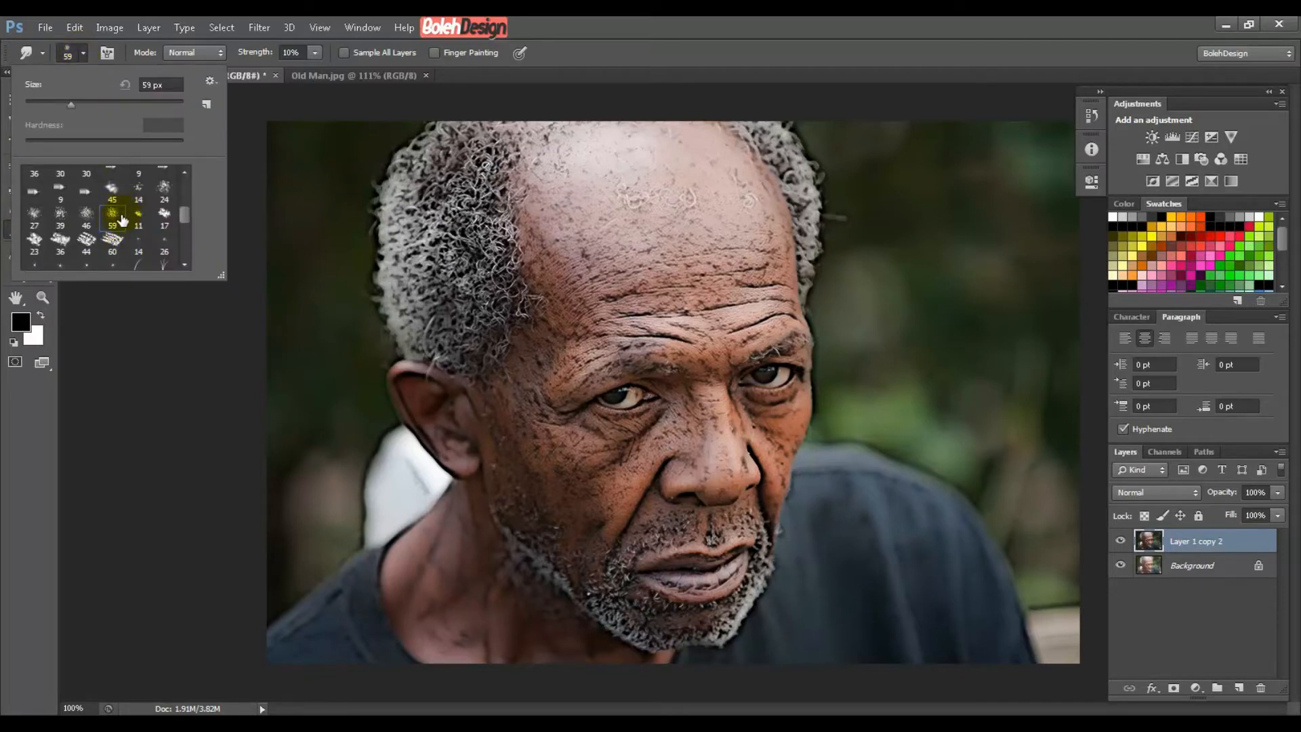
click(306, 51)
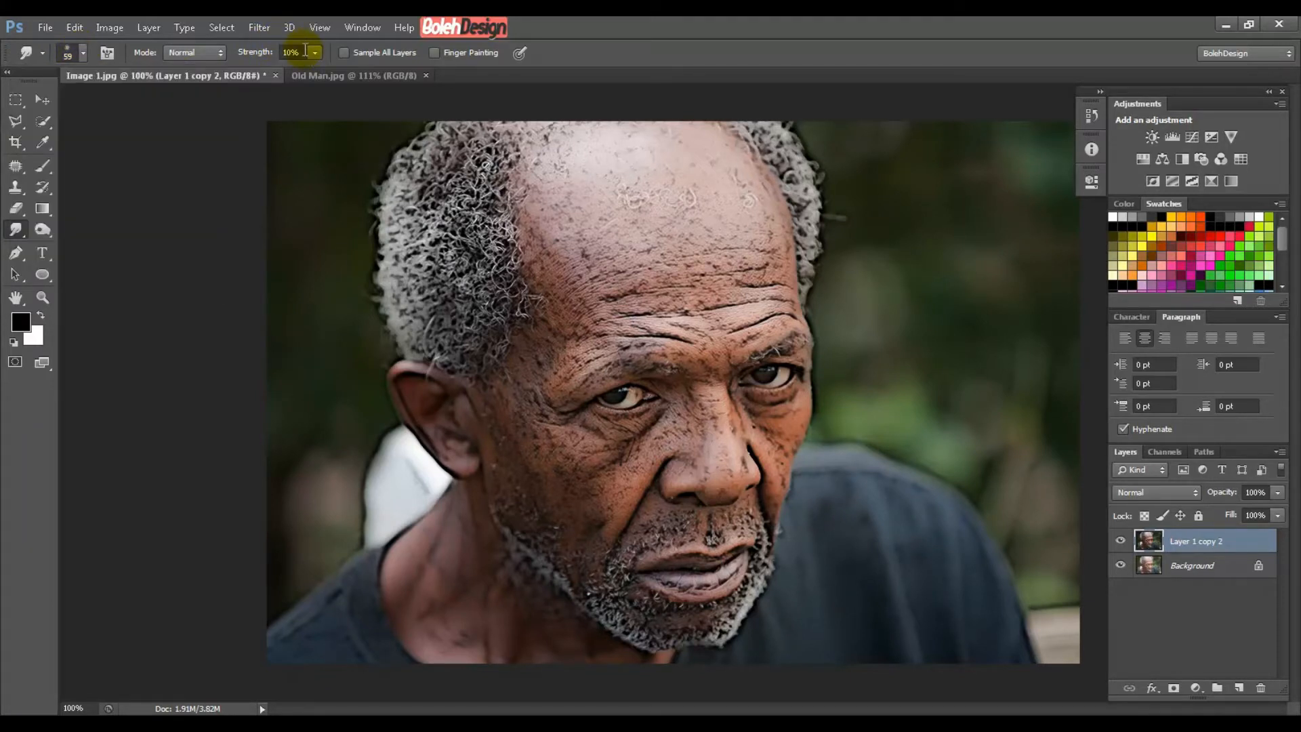
click(298, 53)
text(25)
click(646, 200)
mouse_move(647, 200)
mouse_down()
mouse_move(723, 250)
mouse_move(650, 256)
mouse_move(714, 218)
mouse_move(633, 217)
mouse_move(624, 267)
mouse_move(633, 238)
mouse_move(590, 233)
mouse_move(578, 195)
mouse_move(561, 224)
mouse_move(560, 125)
mouse_move(538, 186)
mouse_move(561, 128)
mouse_move(618, 183)
mouse_move(612, 203)
mouse_move(677, 203)
mouse_move(604, 197)
mouse_move(635, 241)
mouse_move(637, 203)
mouse_move(496, 157)
mouse_up()
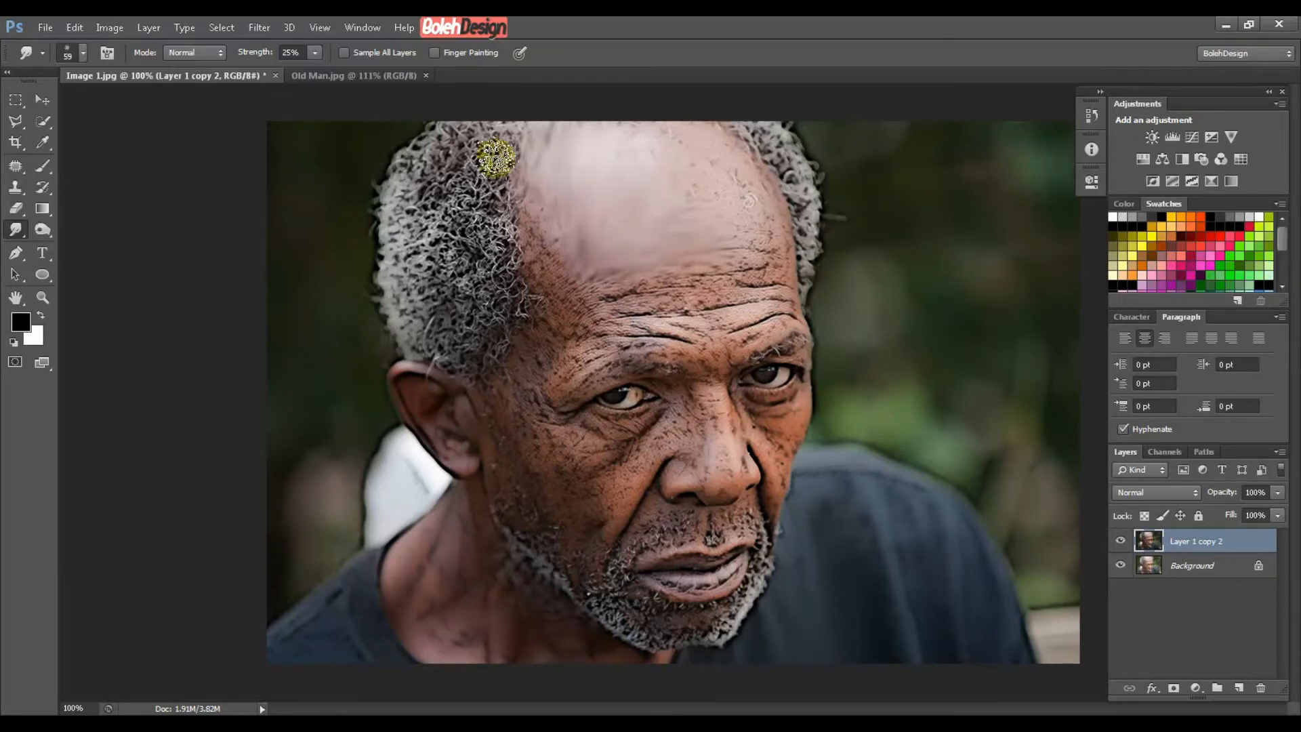
Examine the finished sepia painting in Old Man.jpg as a reference and return to Image 1.jpg.
click(314, 75)
mouse_move(670, 236)
mouse_down()
mouse_move(640, 233)
mouse_move(630, 274)
mouse_move(678, 312)
mouse_move(625, 294)
mouse_move(692, 282)
mouse_move(791, 324)
mouse_move(675, 285)
mouse_move(546, 318)
mouse_move(586, 324)
mouse_move(502, 478)
mouse_move(575, 308)
mouse_move(556, 373)
mouse_move(741, 292)
mouse_move(543, 329)
mouse_move(614, 276)
mouse_move(567, 287)
mouse_move(649, 258)
mouse_move(643, 237)
mouse_move(586, 245)
mouse_move(711, 234)
mouse_move(607, 256)
mouse_up()
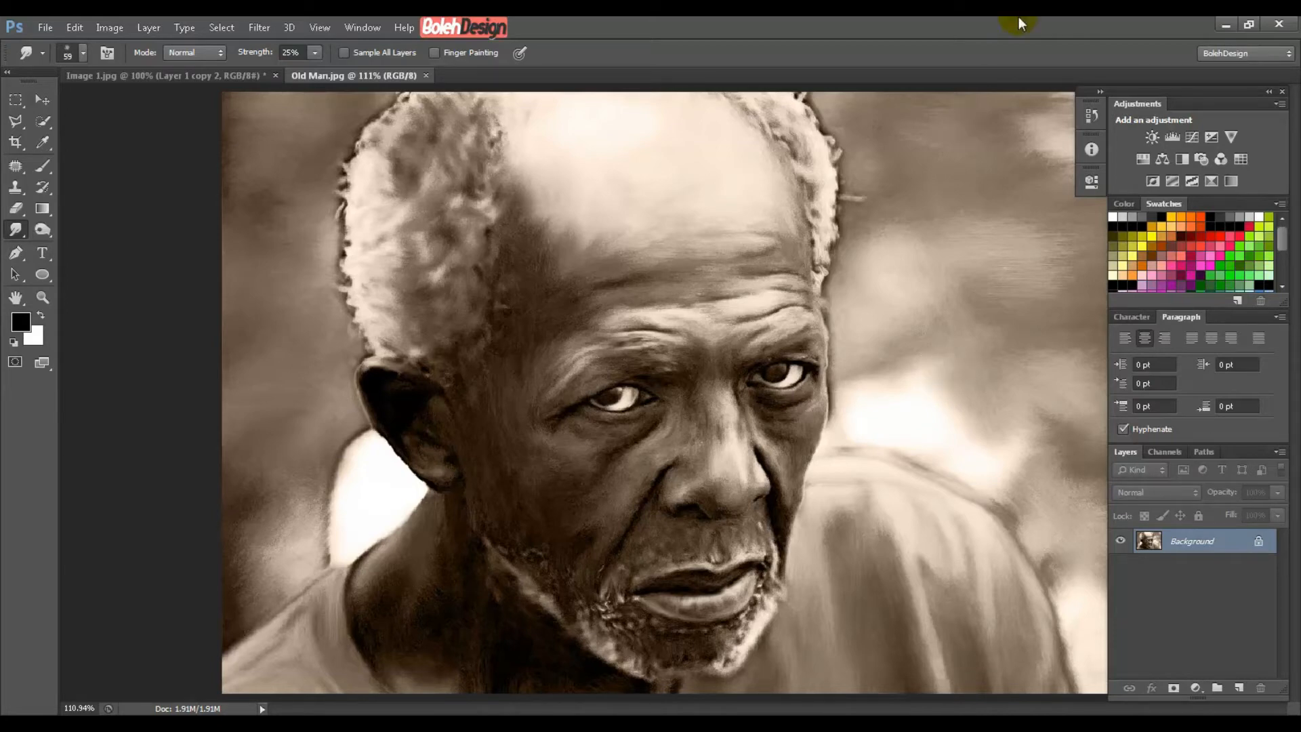
click(203, 75)
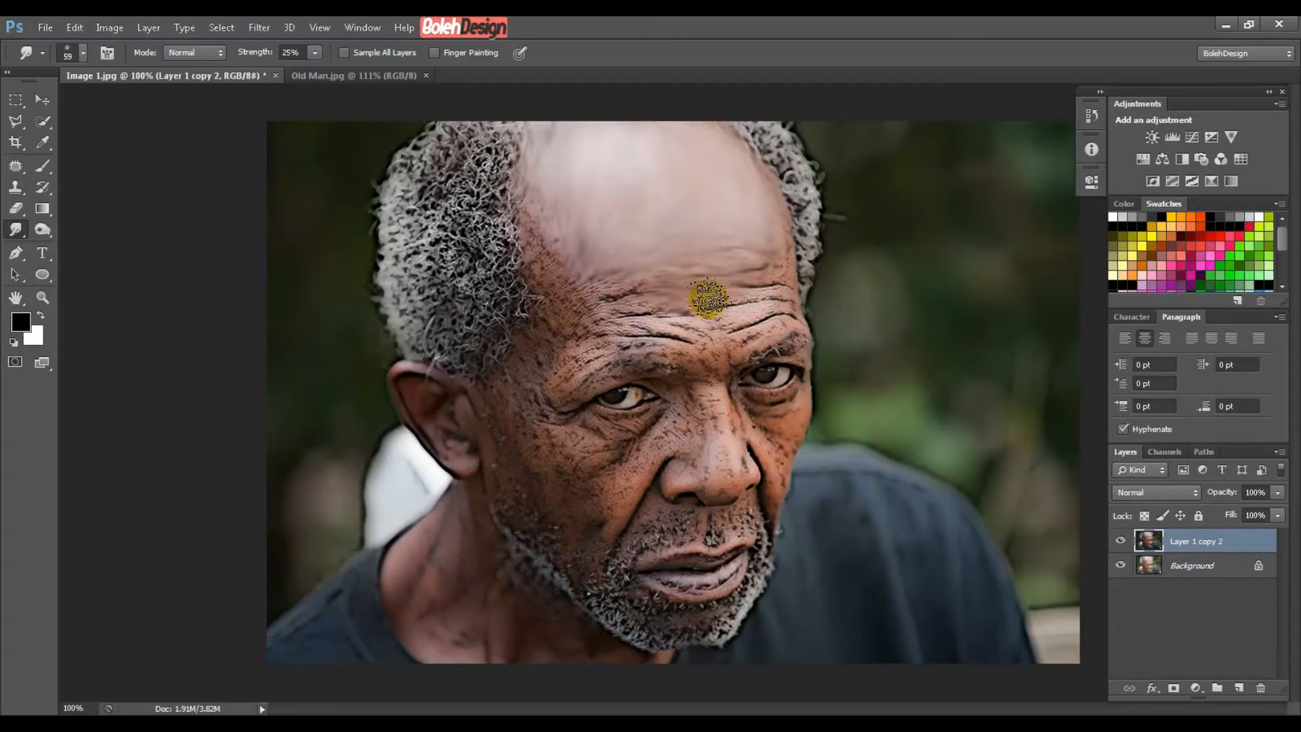
Smudge the lower forehead and the skin along the left hairline into smooth strokes.
key(ctrl+plus)
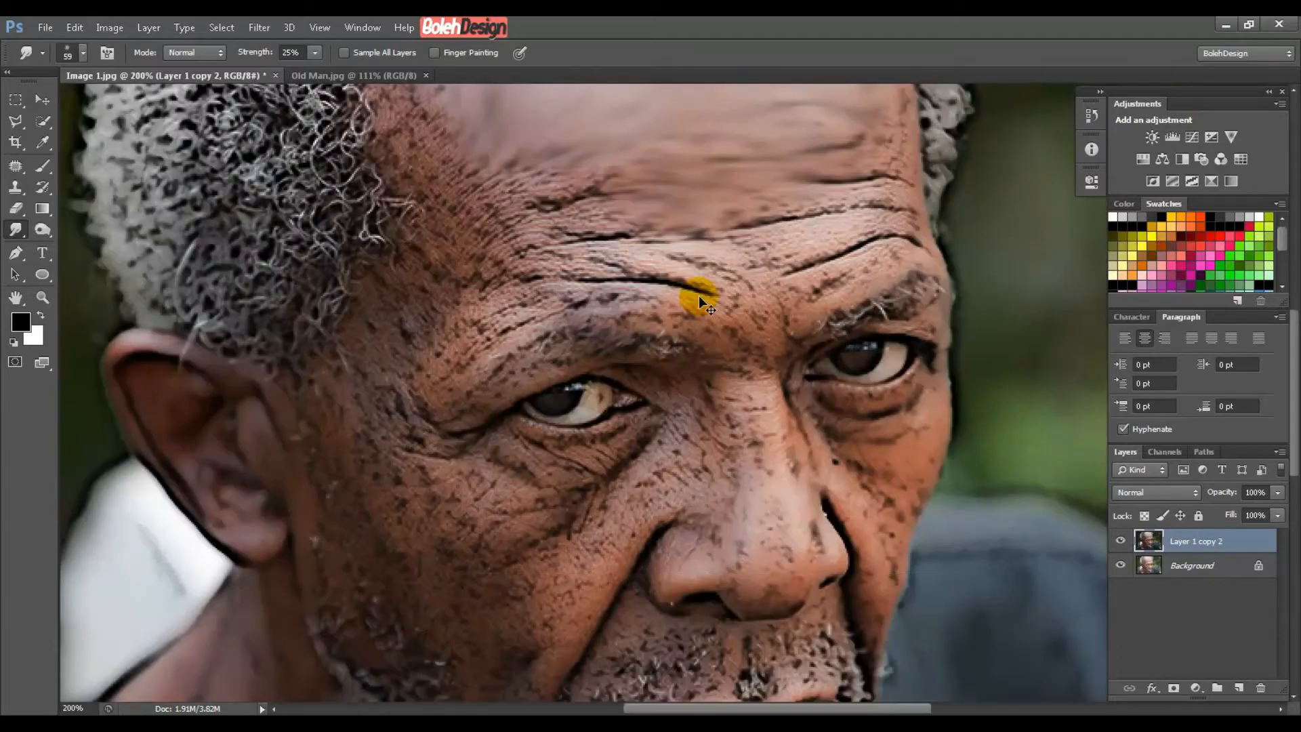
drag(641, 166, 703, 396)
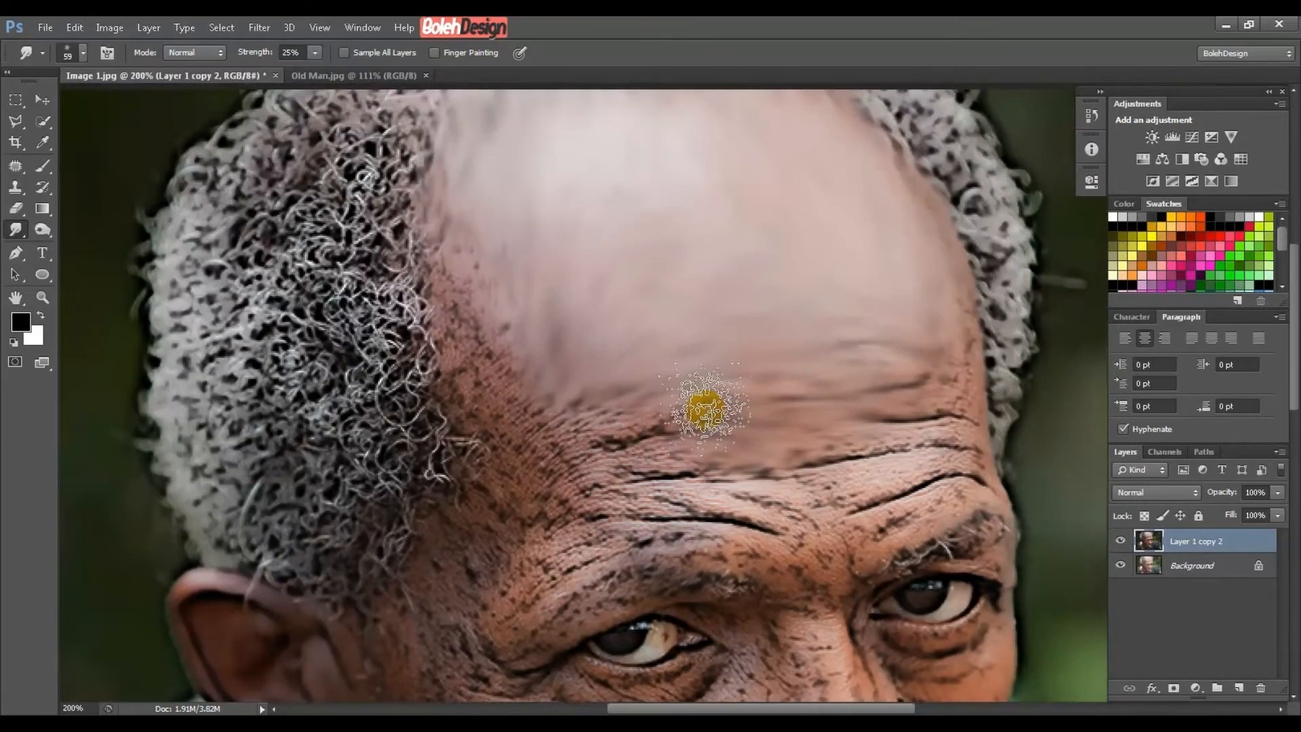
mouse_move(572, 434)
mouse_down()
mouse_move(598, 383)
mouse_move(522, 437)
mouse_move(501, 313)
mouse_move(460, 391)
mouse_move(449, 233)
mouse_move(502, 299)
mouse_move(506, 255)
mouse_move(584, 293)
mouse_move(585, 321)
mouse_move(609, 246)
mouse_move(567, 253)
mouse_move(594, 299)
mouse_move(586, 376)
mouse_move(592, 364)
mouse_move(622, 423)
mouse_move(753, 486)
mouse_move(757, 373)
mouse_move(692, 427)
mouse_up()
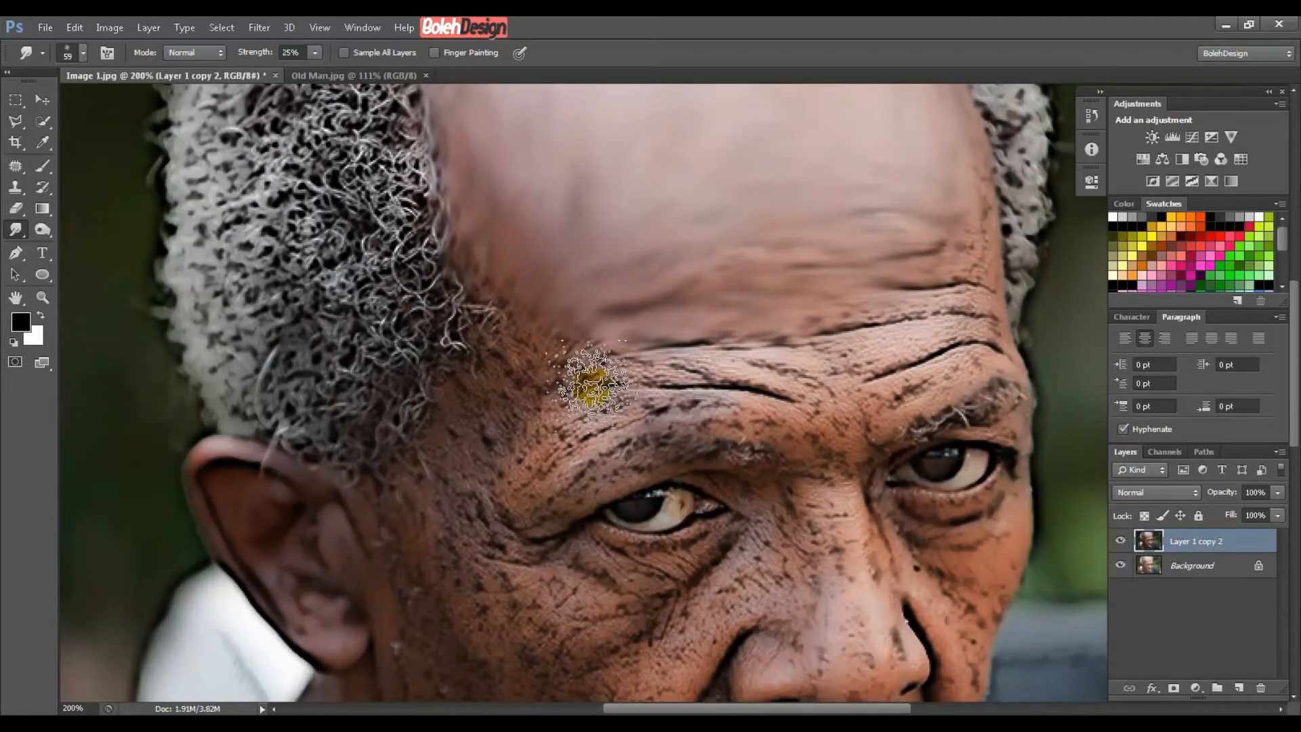
Reduce the smudge brush to 8 px, set the strength to 31%, and smooth the inside and rim of the eye on the image's left.
key(bracketleft)
key(bracketleft)
key(bracketleft)
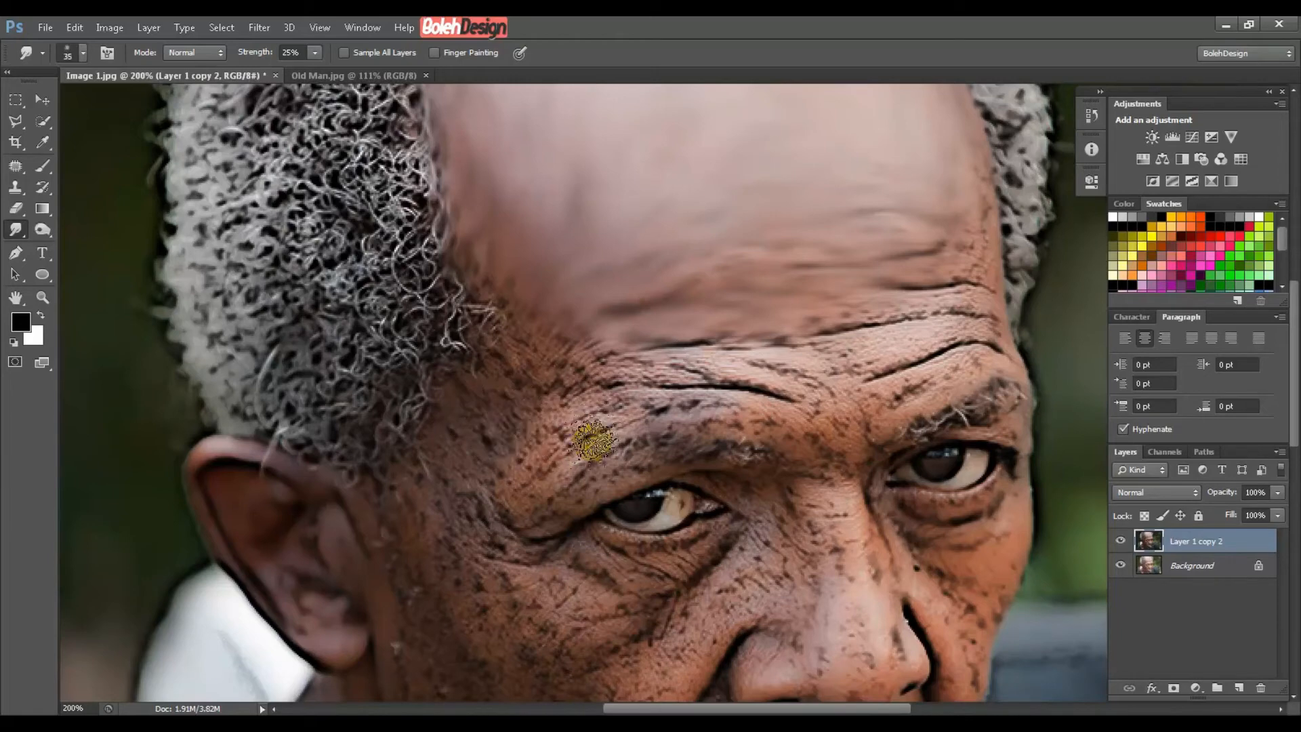
scroll(686, 450, up, 1)
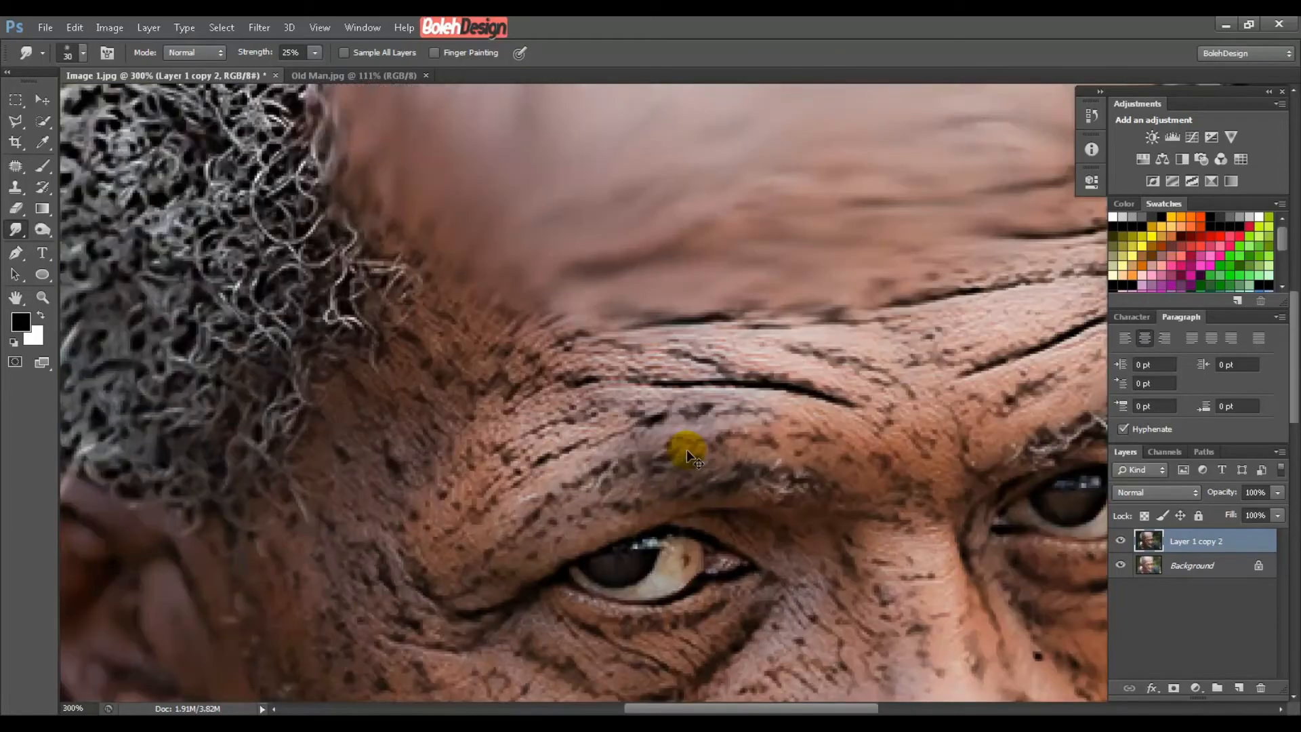
drag(686, 449, 683, 247)
drag(708, 358, 720, 364)
scroll(720, 364, up, 2)
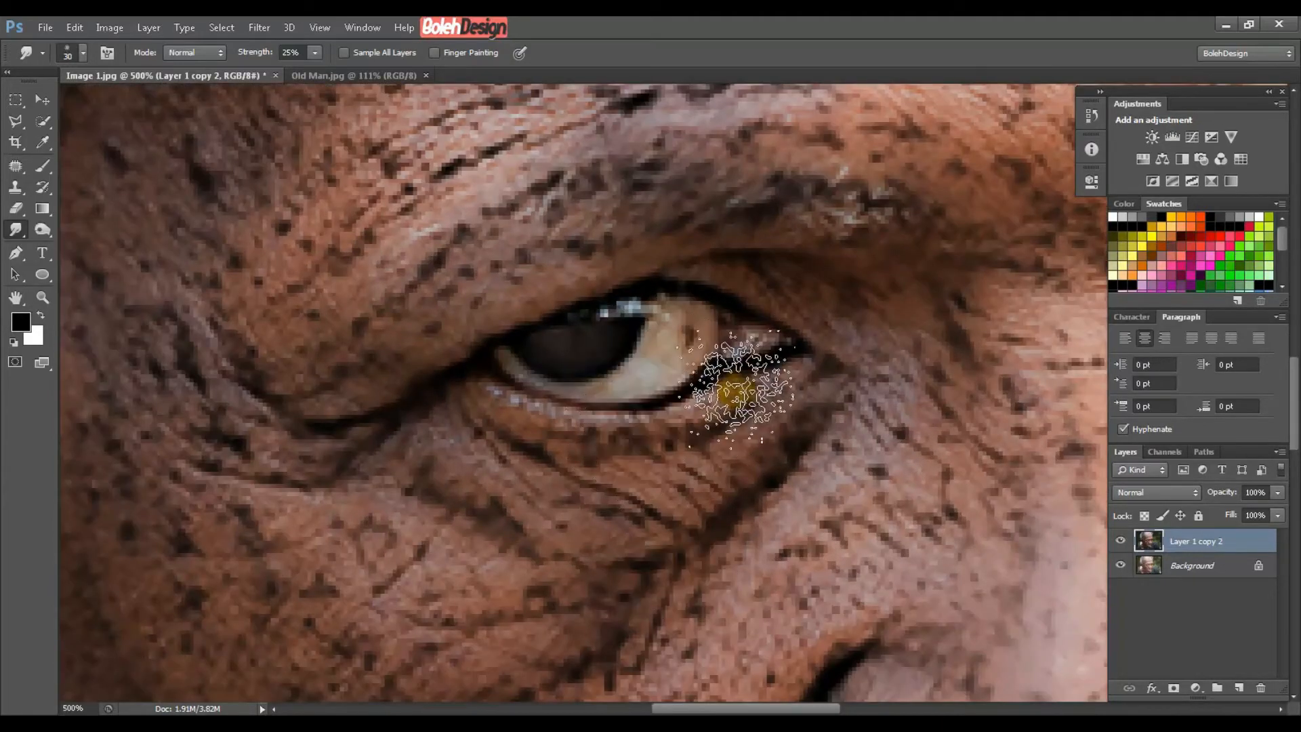
key(bracketleft)
key(bracketleft)
key(bracketleft)
key(bracketleft)
click(692, 373)
key(bracketleft)
key(bracketleft)
mouse_move(691, 372)
mouse_down()
mouse_move(679, 346)
mouse_move(694, 328)
mouse_move(650, 371)
mouse_move(679, 327)
mouse_move(653, 364)
mouse_up()
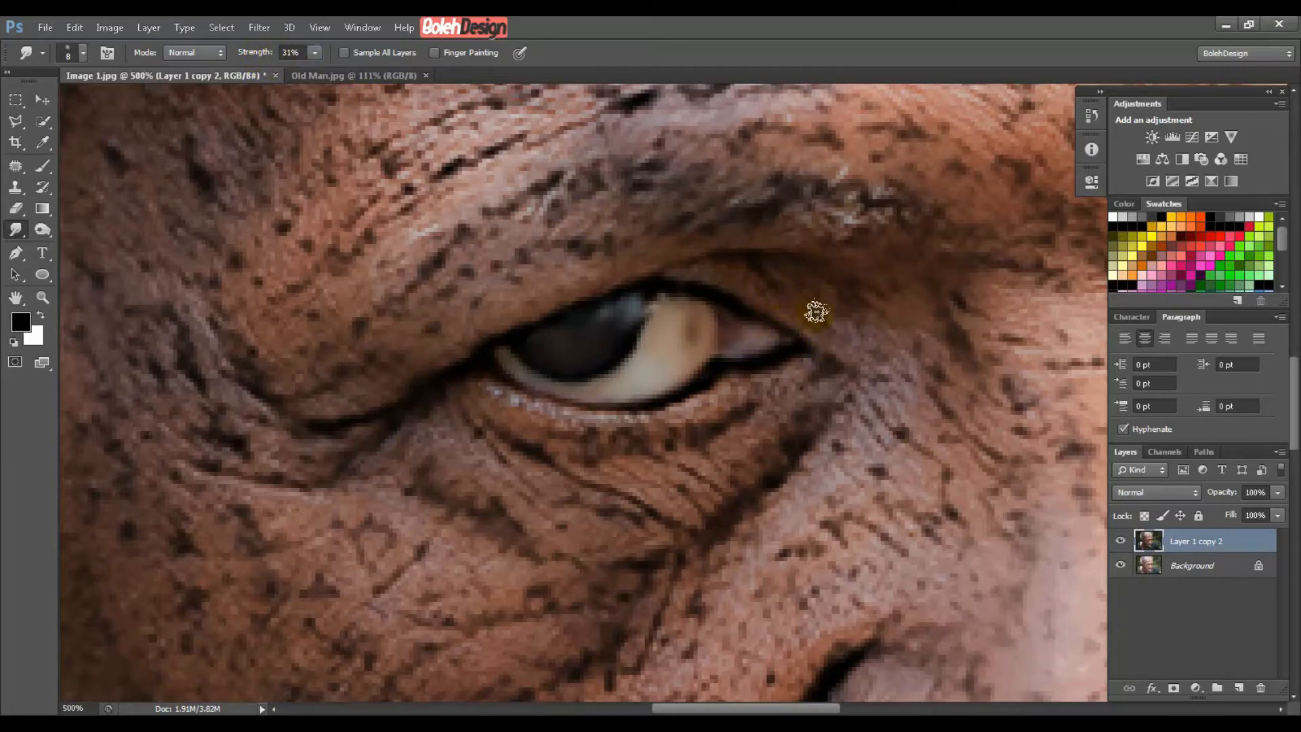
Smudge the skin at that eye's inner corner with a 10 px brush, and the eyebrow above with a 25 px brush at 21% strength.
key(bracketright)
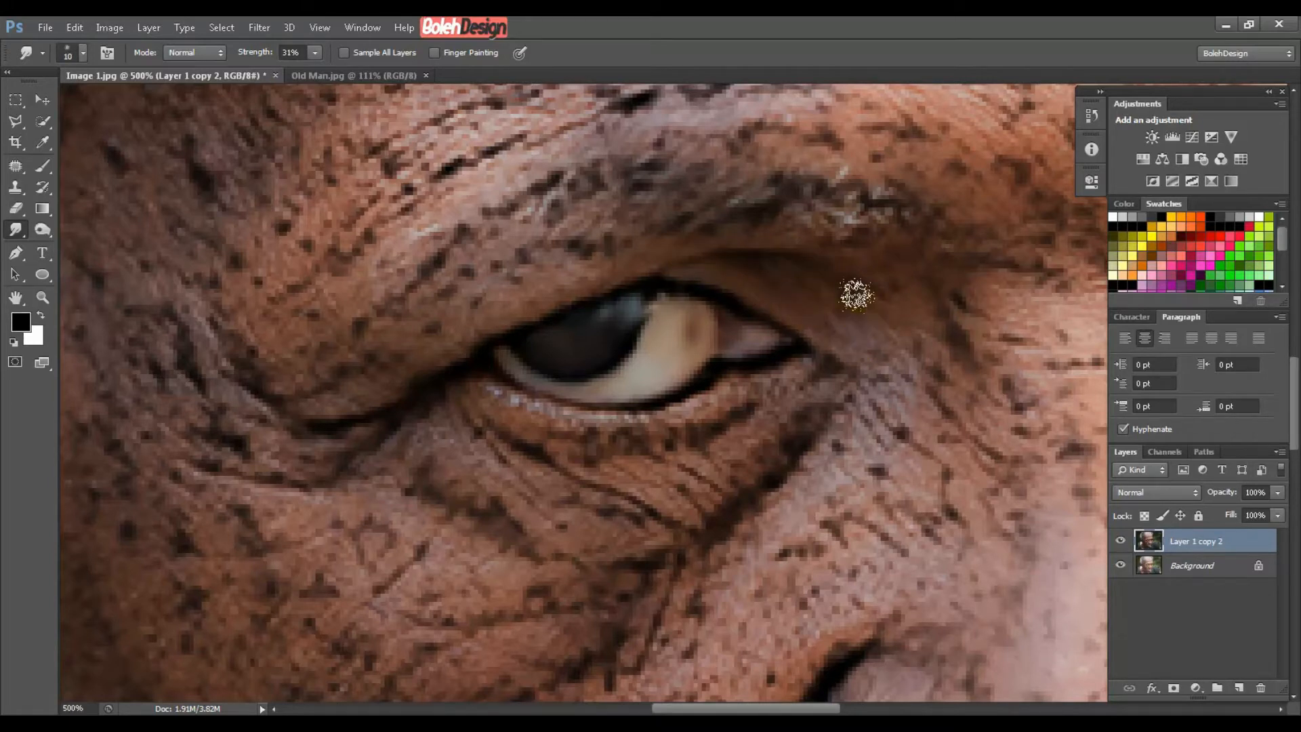
mouse_move(908, 355)
mouse_down()
mouse_move(858, 356)
mouse_move(902, 371)
mouse_up()
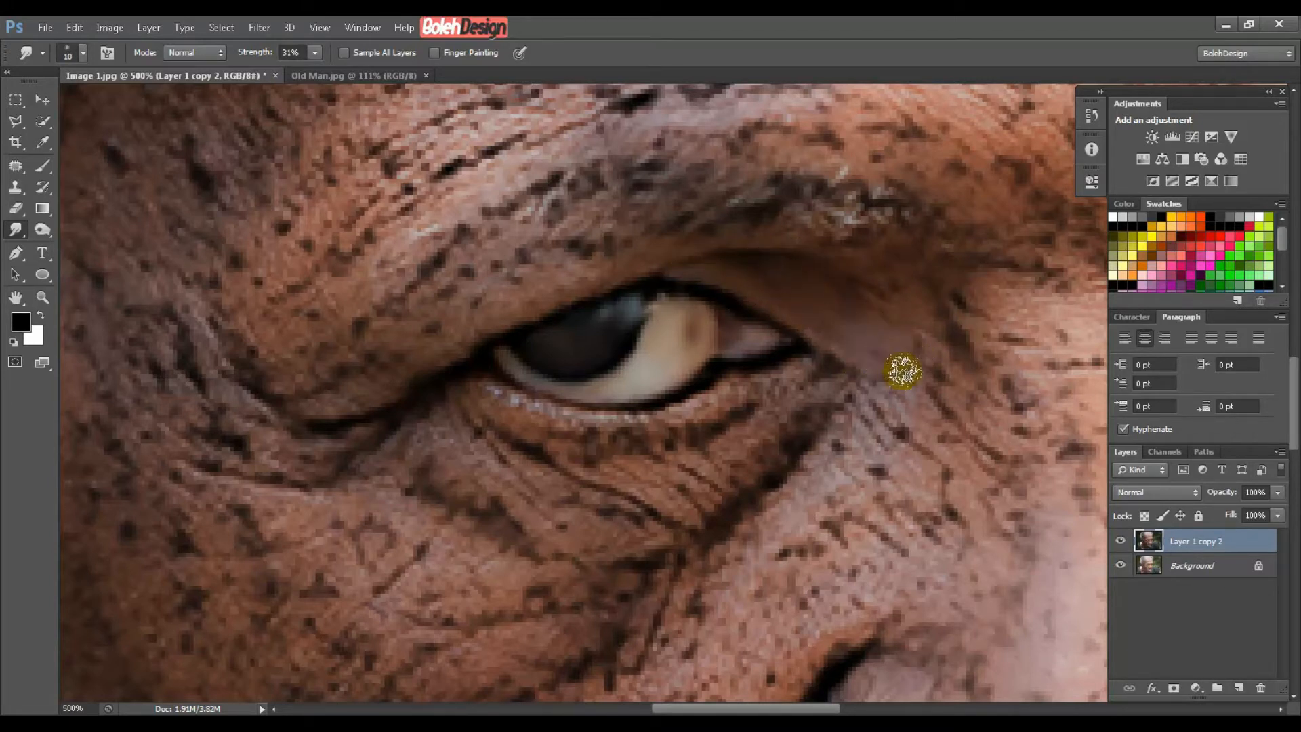
key(ctrl+minus)
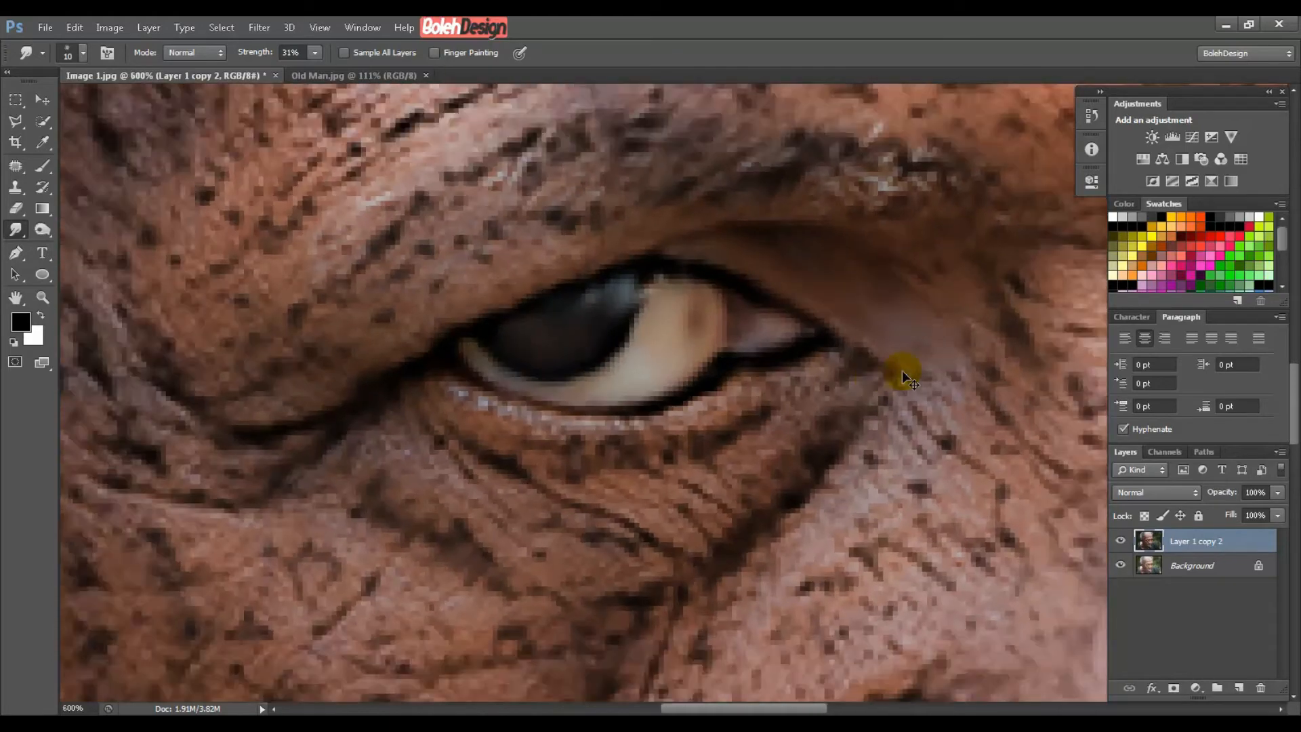
key(ctrl+minus)
key(ctrl+minus)
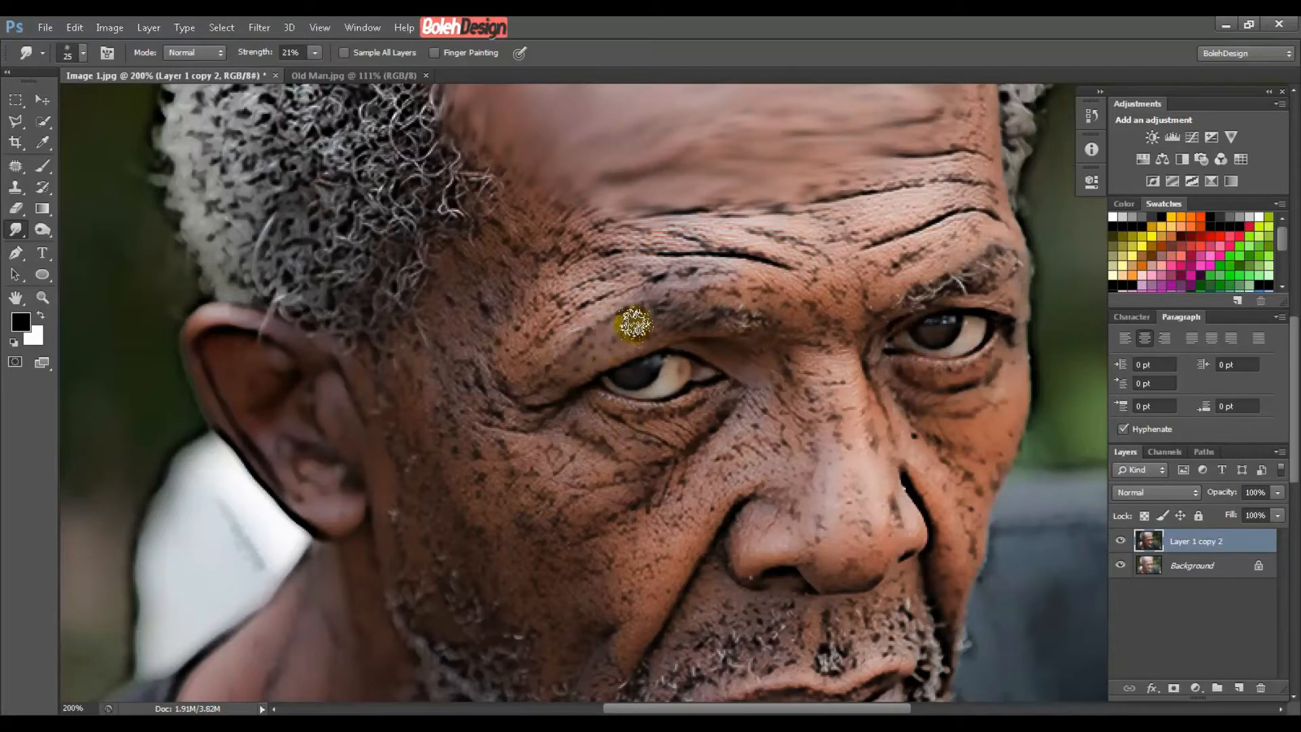
drag(673, 313, 767, 329)
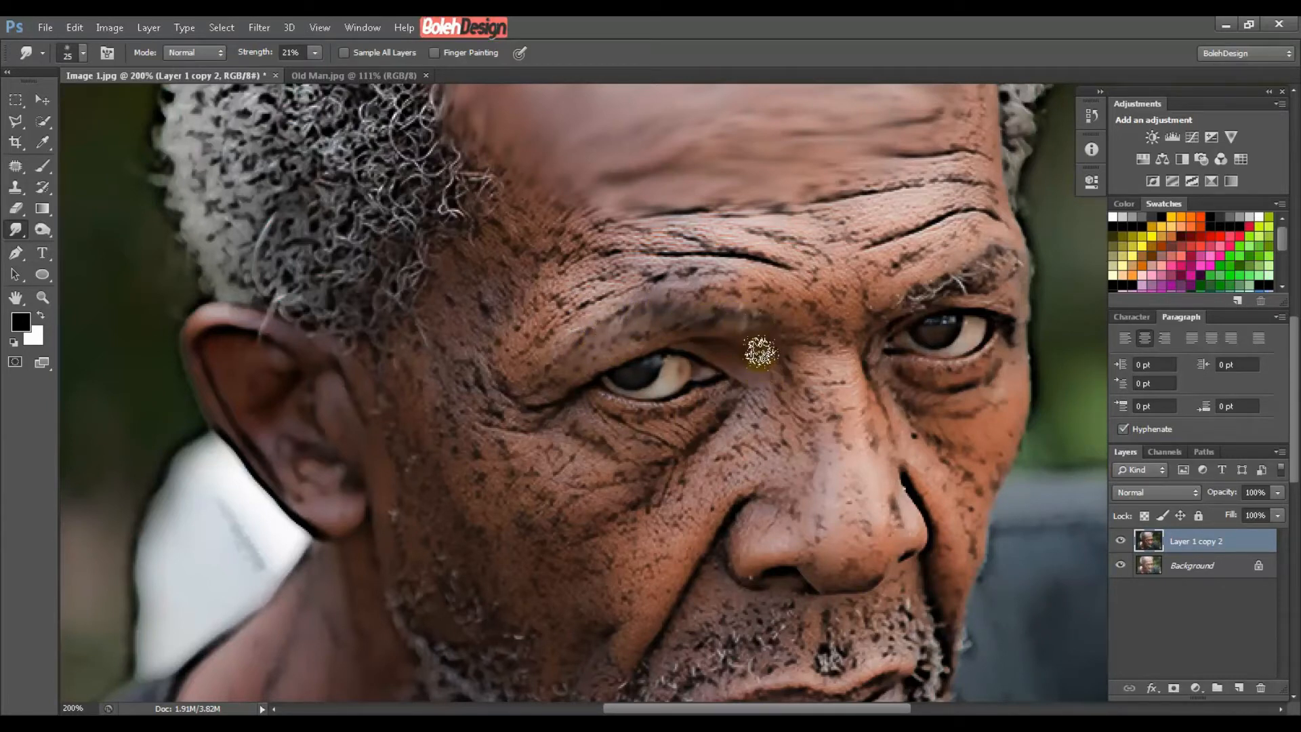
Smudge the brow on the image's left, the wrinkles above it and the adjoining temple with the 25 px brush at 21% strength.
mouse_move(778, 302)
mouse_down()
mouse_move(680, 274)
mouse_move(655, 278)
mouse_move(707, 279)
mouse_move(591, 290)
mouse_move(650, 286)
mouse_move(551, 311)
mouse_up()
mouse_move(775, 325)
mouse_down()
mouse_move(768, 265)
mouse_move(797, 270)
mouse_move(669, 254)
mouse_move(753, 265)
mouse_move(794, 242)
mouse_move(648, 222)
mouse_move(717, 216)
mouse_move(640, 237)
mouse_move(698, 242)
mouse_move(683, 247)
mouse_move(623, 246)
mouse_up()
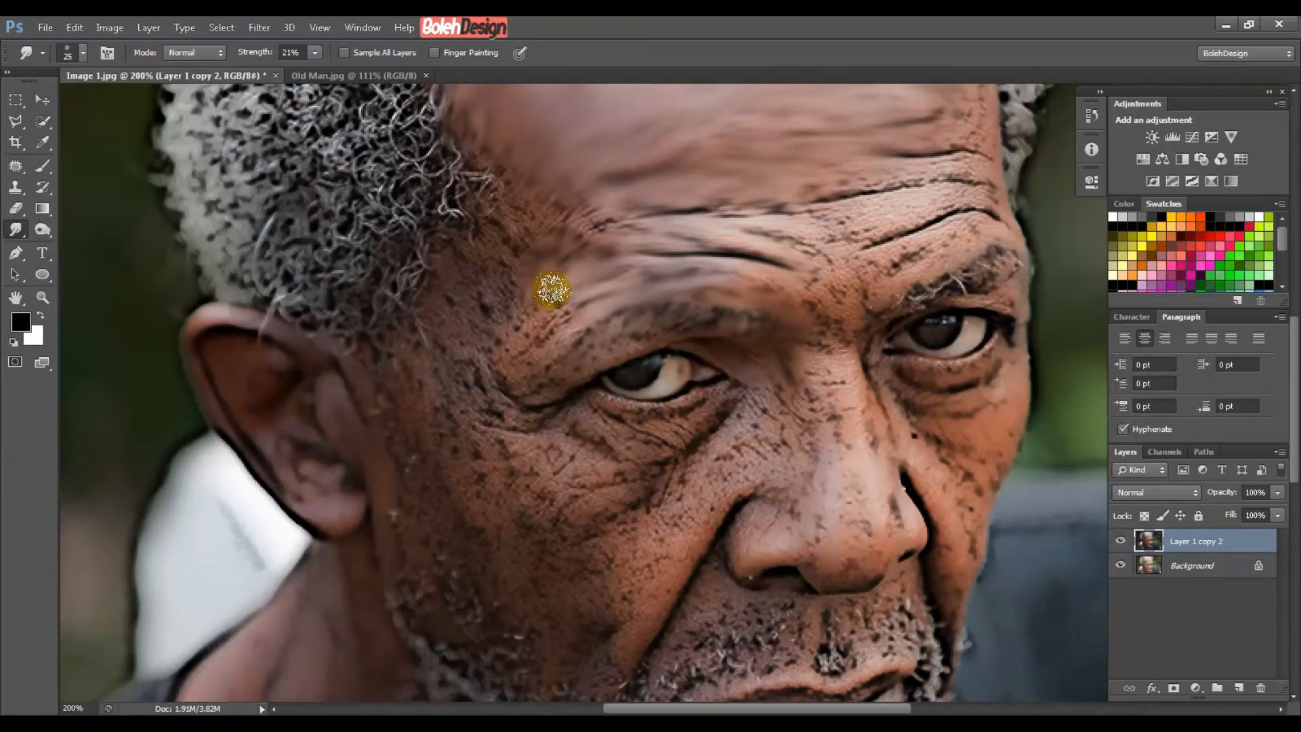
mouse_move(552, 290)
mouse_down()
mouse_move(595, 293)
mouse_move(516, 328)
mouse_move(518, 287)
mouse_move(465, 338)
mouse_move(475, 251)
mouse_move(467, 310)
mouse_move(571, 221)
mouse_move(603, 234)
mouse_move(548, 266)
mouse_move(611, 240)
mouse_move(750, 243)
mouse_move(687, 227)
mouse_move(559, 227)
mouse_move(611, 218)
mouse_move(539, 207)
mouse_move(504, 252)
mouse_move(542, 238)
mouse_move(535, 229)
mouse_move(520, 274)
mouse_move(578, 210)
mouse_move(523, 235)
mouse_move(490, 232)
mouse_move(468, 256)
mouse_move(492, 218)
mouse_move(651, 227)
mouse_move(717, 208)
mouse_move(624, 219)
mouse_move(636, 200)
mouse_move(575, 239)
mouse_move(590, 211)
mouse_move(560, 219)
mouse_move(547, 176)
mouse_move(535, 186)
mouse_move(546, 244)
mouse_move(639, 243)
mouse_move(602, 251)
mouse_move(613, 227)
mouse_move(590, 226)
mouse_move(565, 257)
mouse_move(563, 244)
mouse_move(653, 247)
mouse_move(650, 274)
mouse_move(651, 263)
mouse_move(754, 237)
mouse_move(805, 247)
mouse_move(769, 232)
mouse_move(821, 240)
mouse_up()
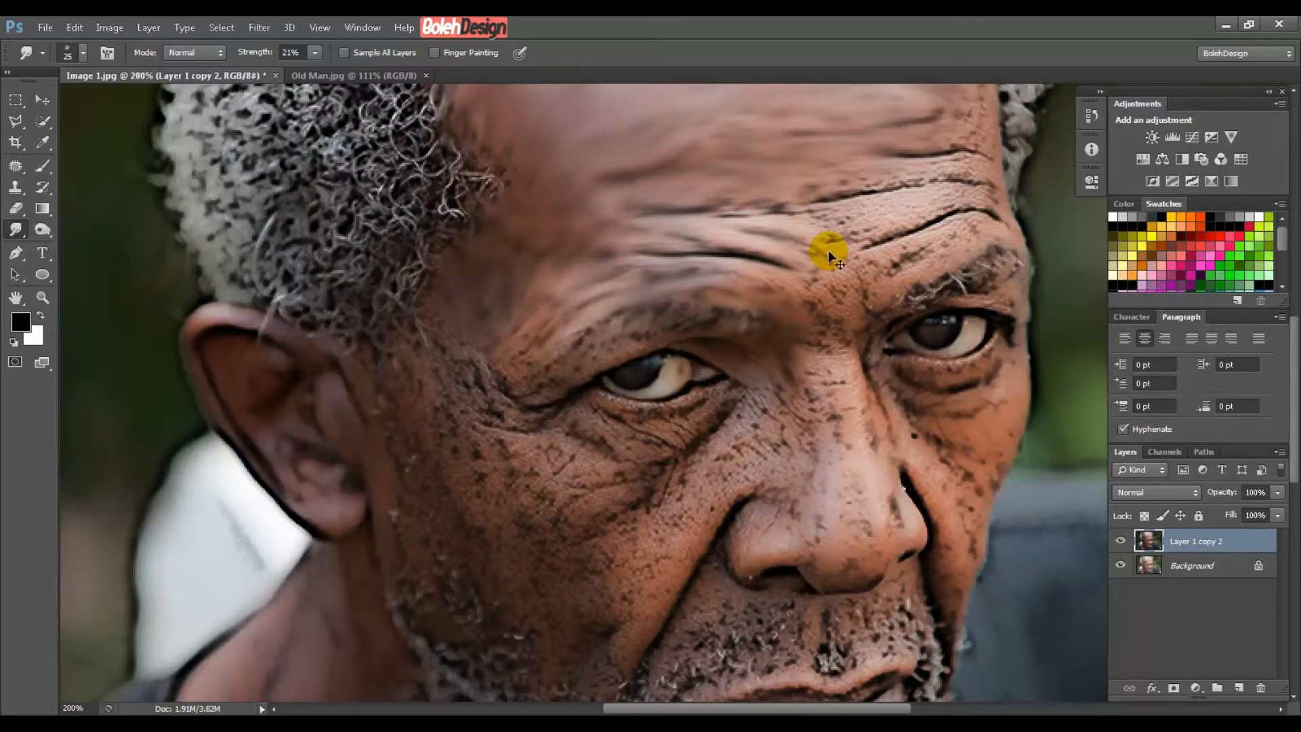
key(ctrl+plus)
key(ctrl+minus)
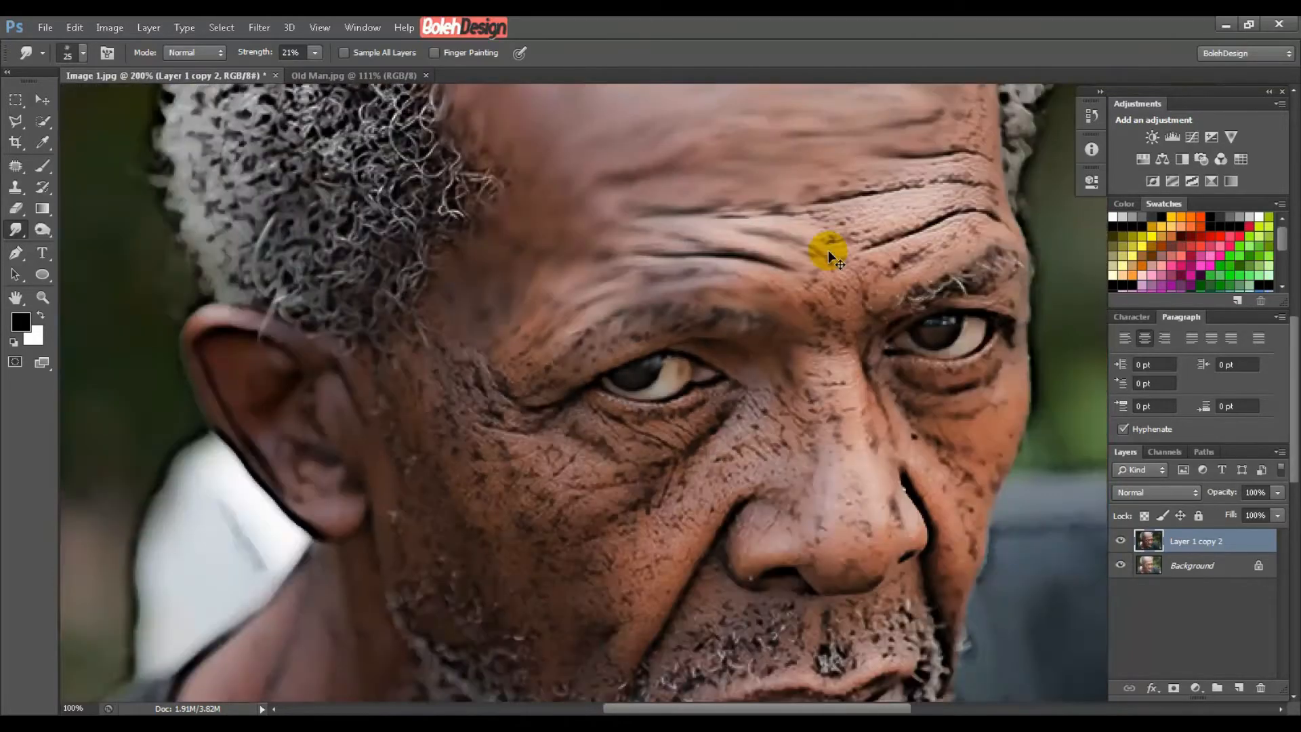
key(ctrl+minus)
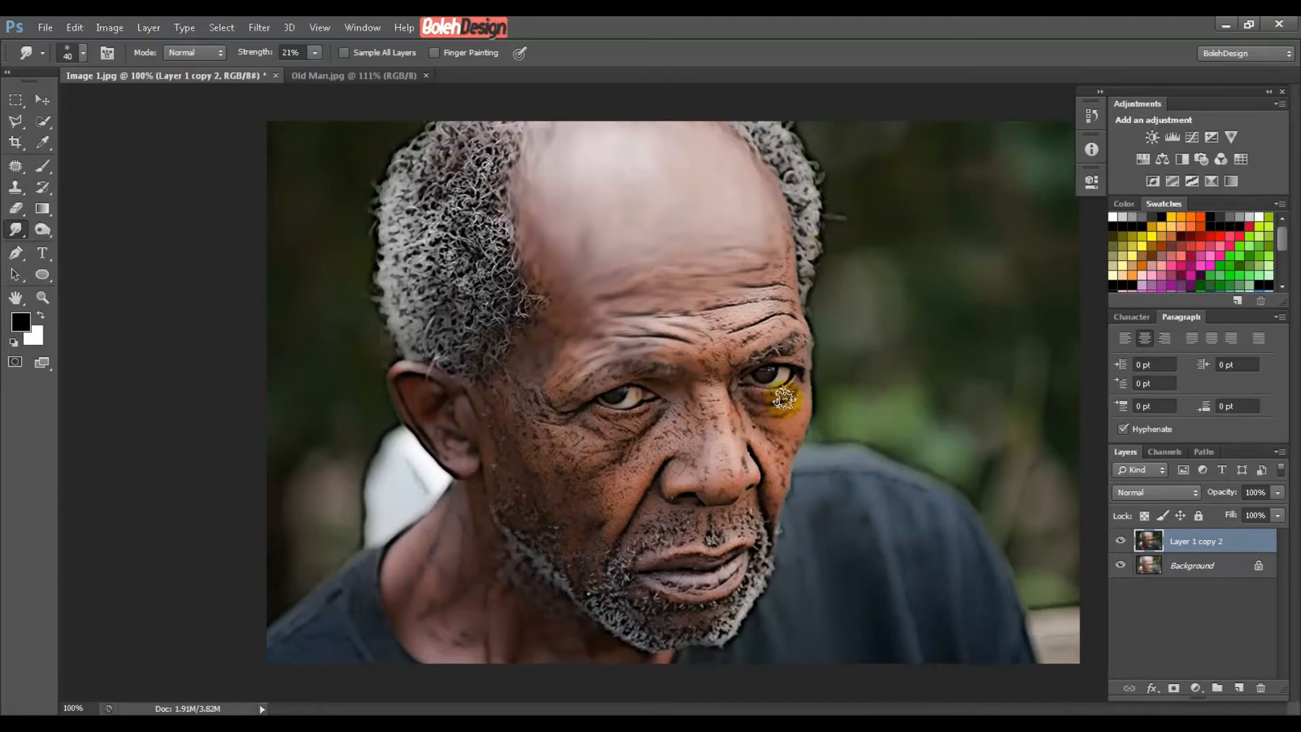
Smudge the temple and upper cheek with a 40 px brush, raise the strength to 26%, and smooth the under-eye skin at 25 px.
key(ctrl+plus)
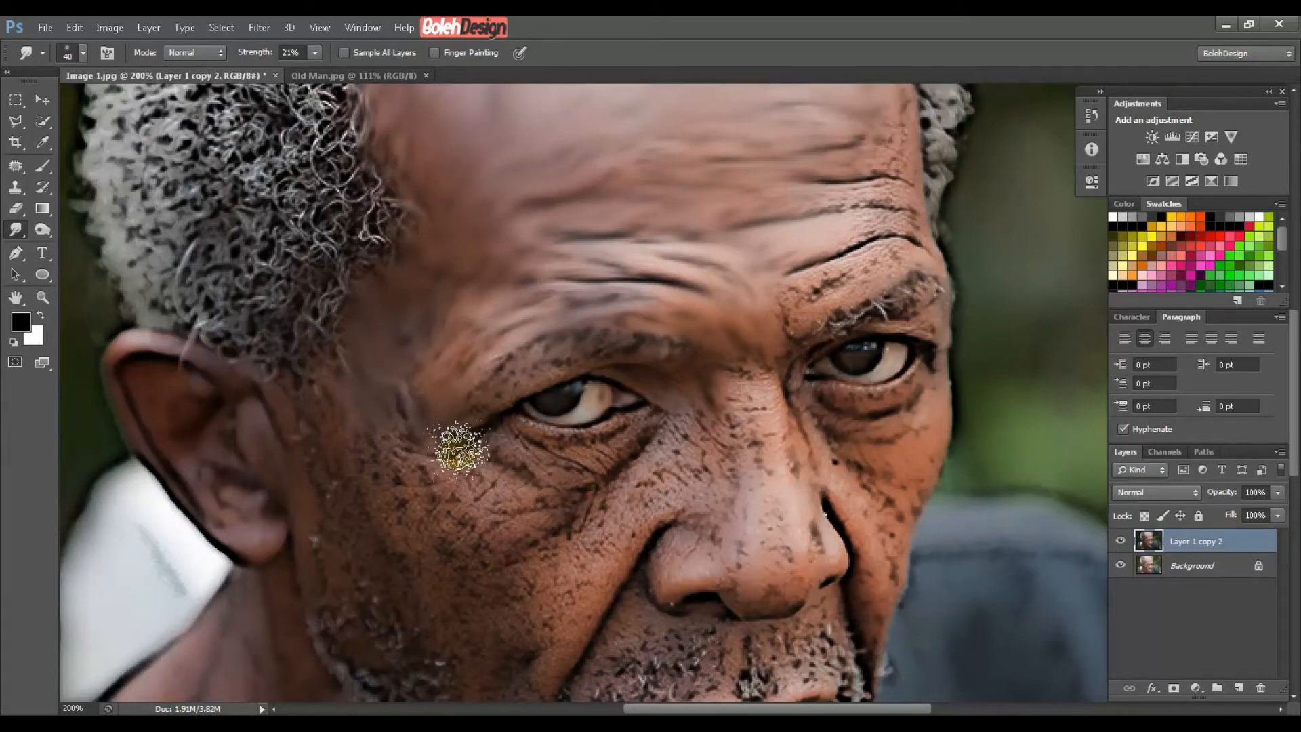
mouse_move(384, 434)
mouse_down()
mouse_move(450, 546)
mouse_move(406, 521)
mouse_move(346, 424)
mouse_move(397, 492)
mouse_move(449, 513)
mouse_move(399, 428)
mouse_up()
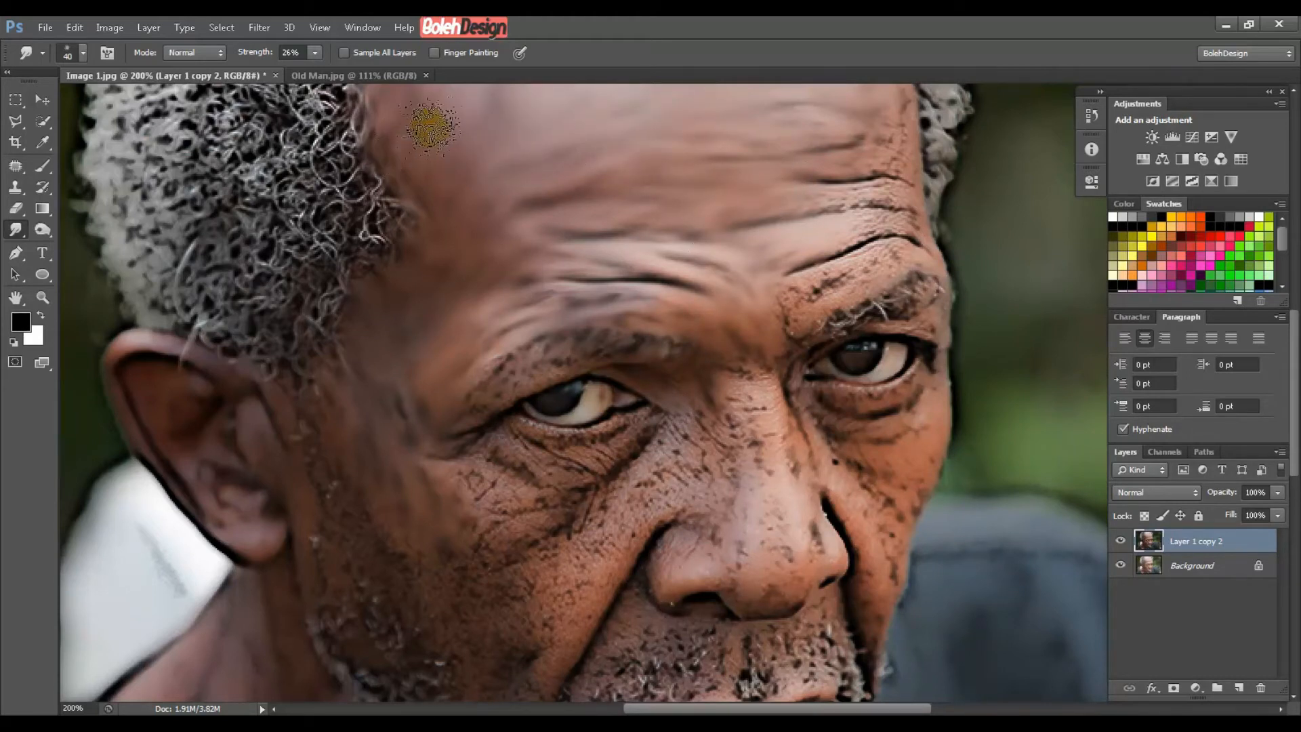
mouse_move(478, 462)
mouse_down()
mouse_move(527, 500)
mouse_move(430, 469)
mouse_move(393, 480)
mouse_move(406, 475)
mouse_move(383, 404)
mouse_move(375, 460)
mouse_move(412, 391)
mouse_move(391, 413)
mouse_move(369, 366)
mouse_move(343, 356)
mouse_move(342, 502)
mouse_move(313, 460)
mouse_move(354, 516)
mouse_move(373, 477)
mouse_move(390, 519)
mouse_move(416, 531)
mouse_move(448, 524)
mouse_move(428, 509)
mouse_move(567, 511)
mouse_move(465, 545)
mouse_move(547, 509)
mouse_move(420, 475)
mouse_move(484, 526)
mouse_move(402, 460)
mouse_move(461, 529)
mouse_move(402, 468)
mouse_move(457, 552)
mouse_move(372, 381)
mouse_move(463, 546)
mouse_move(533, 537)
mouse_move(502, 563)
mouse_move(546, 565)
mouse_move(531, 583)
mouse_move(449, 586)
mouse_move(515, 569)
mouse_move(405, 537)
mouse_move(483, 595)
mouse_move(378, 511)
mouse_move(405, 570)
mouse_move(681, 508)
mouse_move(666, 425)
mouse_move(592, 481)
mouse_move(656, 421)
mouse_move(579, 505)
mouse_move(682, 419)
mouse_move(591, 497)
mouse_move(671, 444)
mouse_move(571, 510)
mouse_move(599, 500)
mouse_move(559, 511)
mouse_move(605, 500)
mouse_move(640, 439)
mouse_move(590, 468)
mouse_move(516, 477)
mouse_up()
key(bracketleft)
key(bracketleft)
mouse_move(499, 471)
mouse_down()
mouse_move(487, 462)
mouse_move(545, 476)
mouse_up()
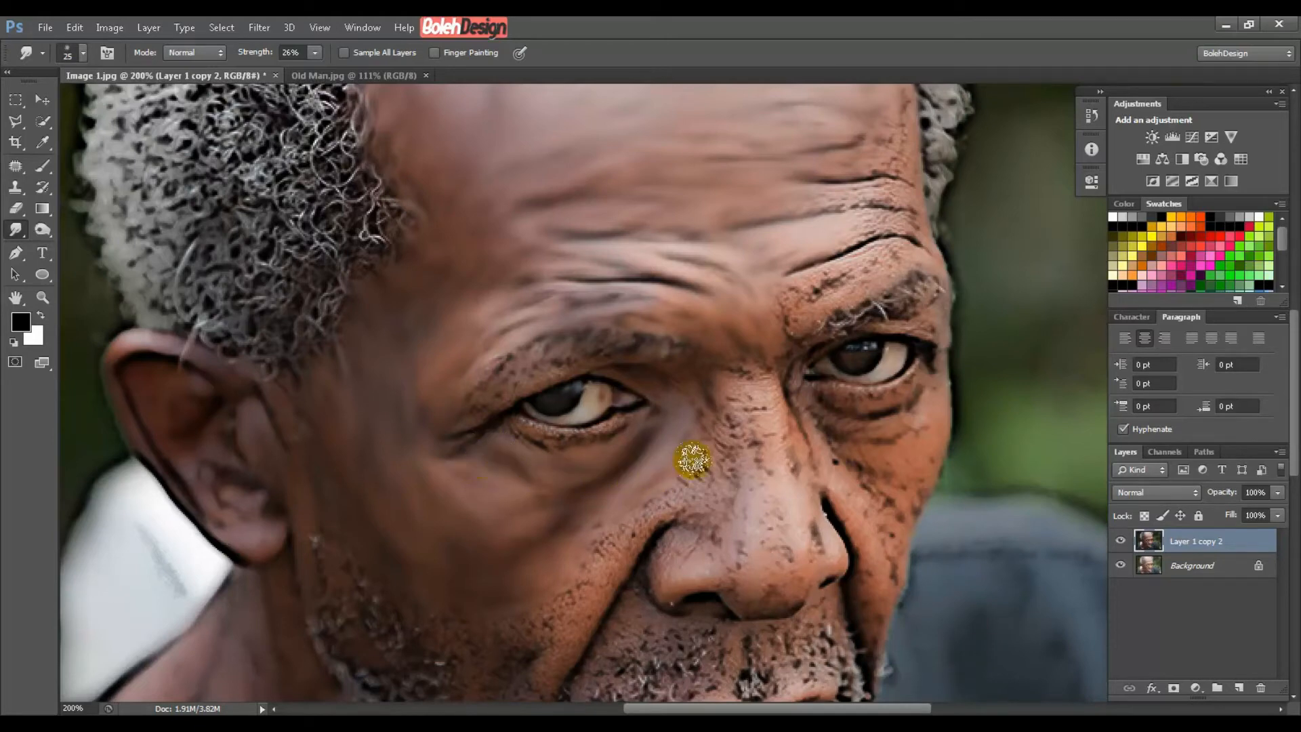
Smooth the lower lid, upper lid and eyebrow of the eye on the image's left with a 15 px smudge brush.
key(ctrl+plus)
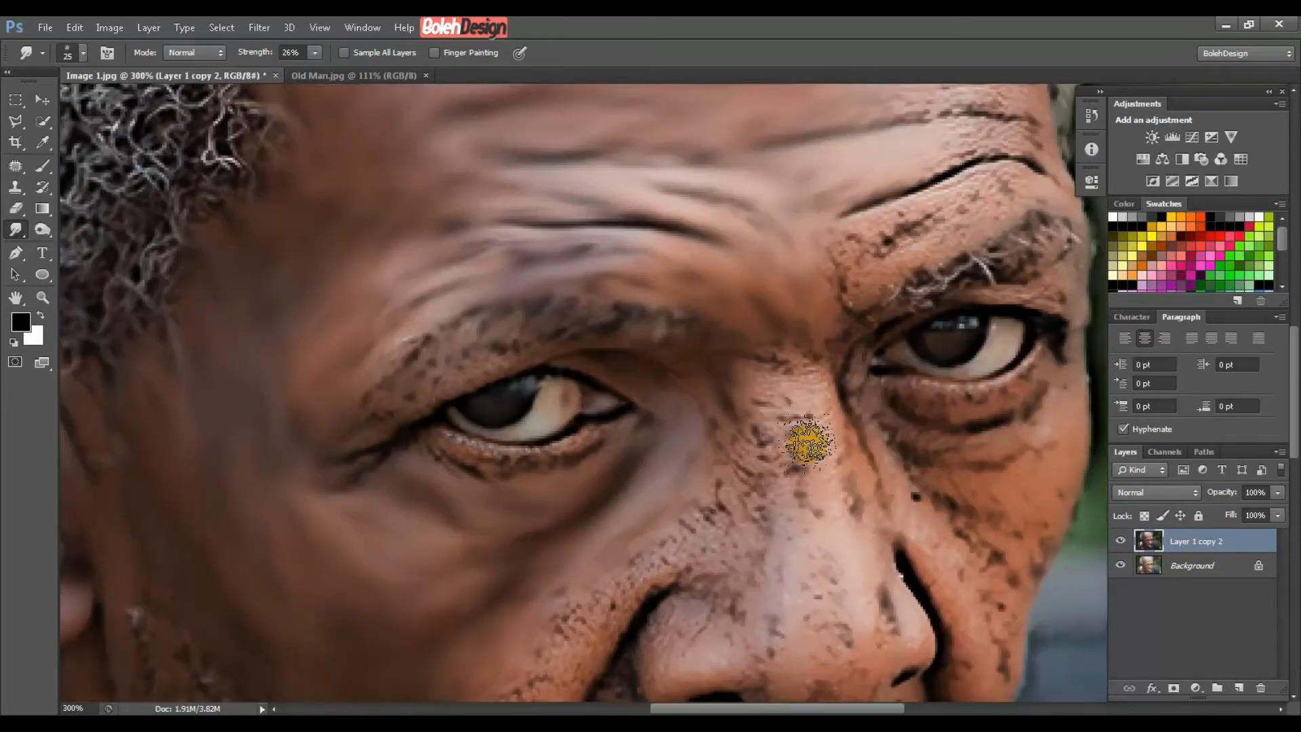
key(bracketleft)
mouse_move(580, 451)
mouse_down()
mouse_move(557, 467)
mouse_move(576, 465)
mouse_move(587, 458)
mouse_move(558, 473)
mouse_move(586, 447)
mouse_move(544, 470)
mouse_move(602, 438)
mouse_move(579, 445)
mouse_move(587, 433)
mouse_move(646, 420)
mouse_move(540, 460)
mouse_move(558, 455)
mouse_move(449, 441)
mouse_move(512, 473)
mouse_move(436, 456)
mouse_up()
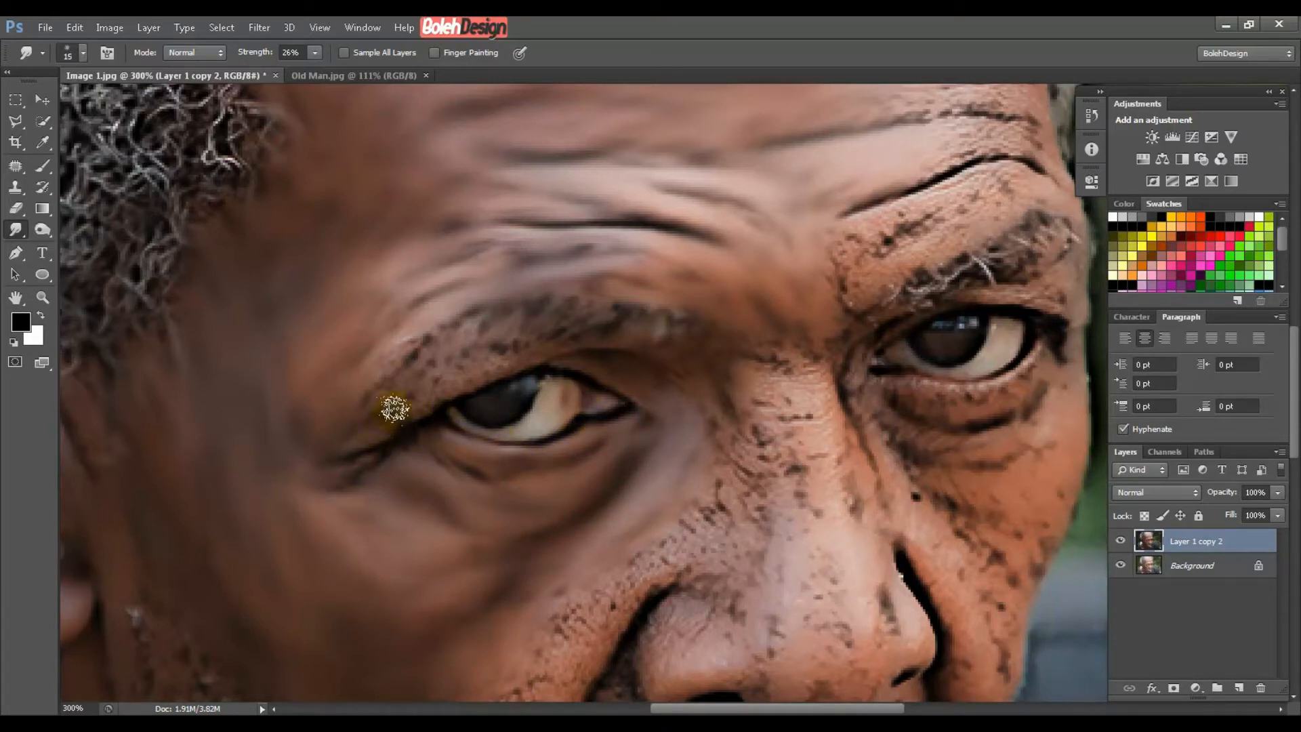
mouse_move(399, 397)
mouse_down()
mouse_move(389, 424)
mouse_move(415, 395)
mouse_move(473, 377)
mouse_up()
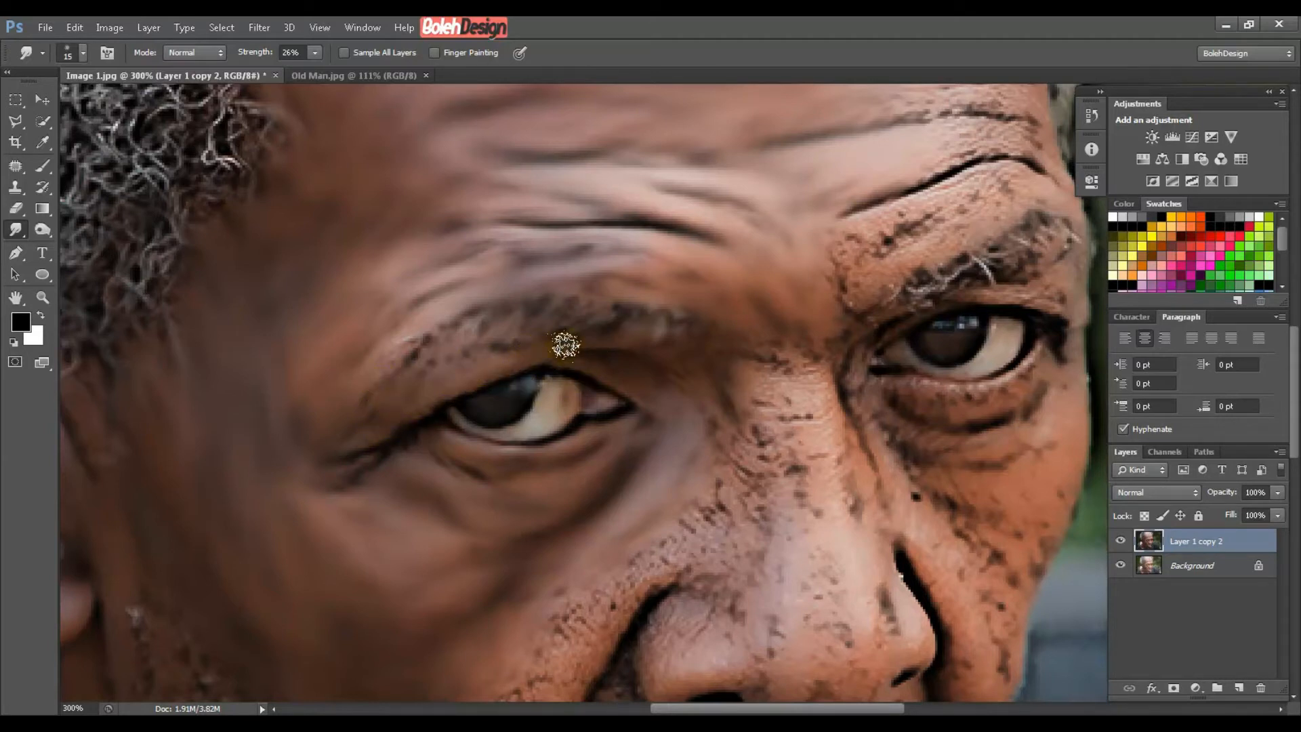
mouse_move(563, 343)
mouse_down()
mouse_move(517, 338)
mouse_move(433, 383)
mouse_move(447, 378)
mouse_move(387, 355)
mouse_move(416, 337)
mouse_move(474, 339)
mouse_up()
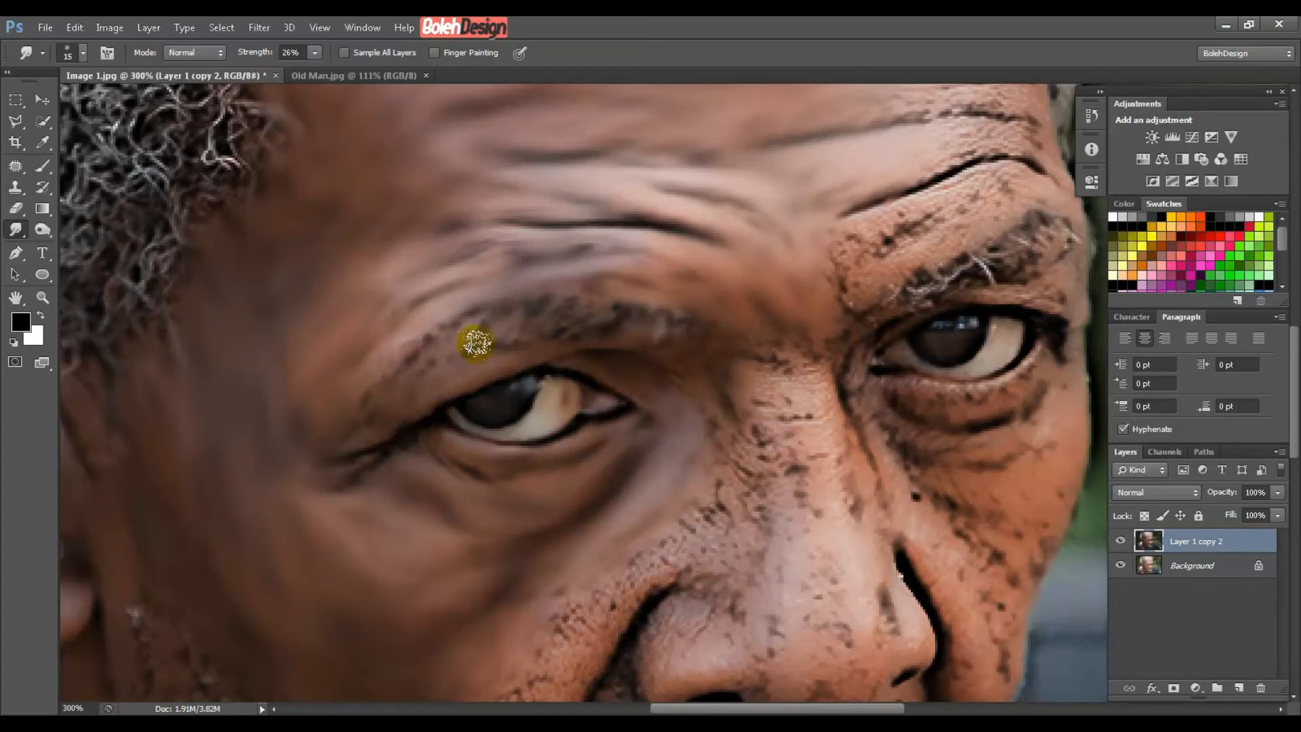
drag(600, 307, 678, 363)
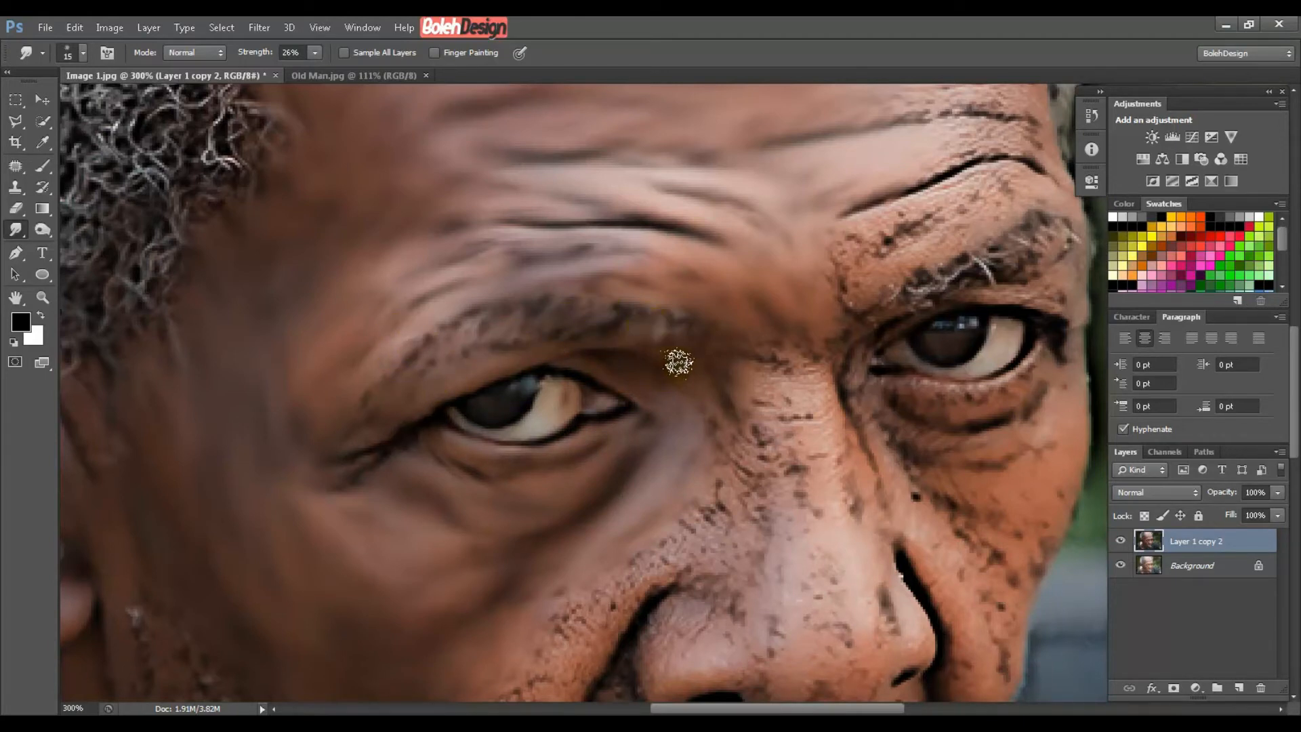
Smudge the bridge and side of the nose and the adjoining cheek into smooth strokes, enlarging the brush to 30 px.
mouse_move(754, 381)
mouse_down()
mouse_move(762, 359)
mouse_move(798, 389)
mouse_move(875, 308)
mouse_move(780, 480)
mouse_move(766, 460)
mouse_move(734, 499)
mouse_up()
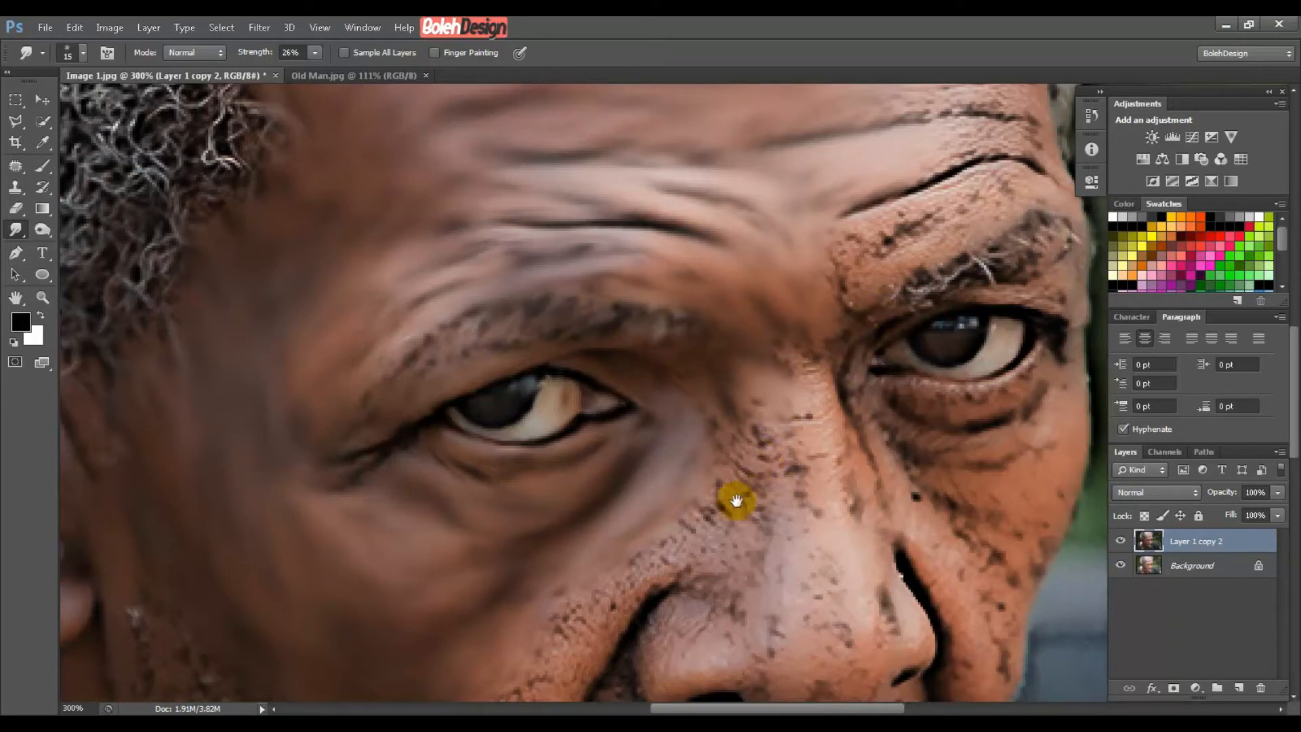
mouse_move(755, 570)
mouse_down()
mouse_move(836, 270)
mouse_move(703, 396)
mouse_move(672, 391)
mouse_up()
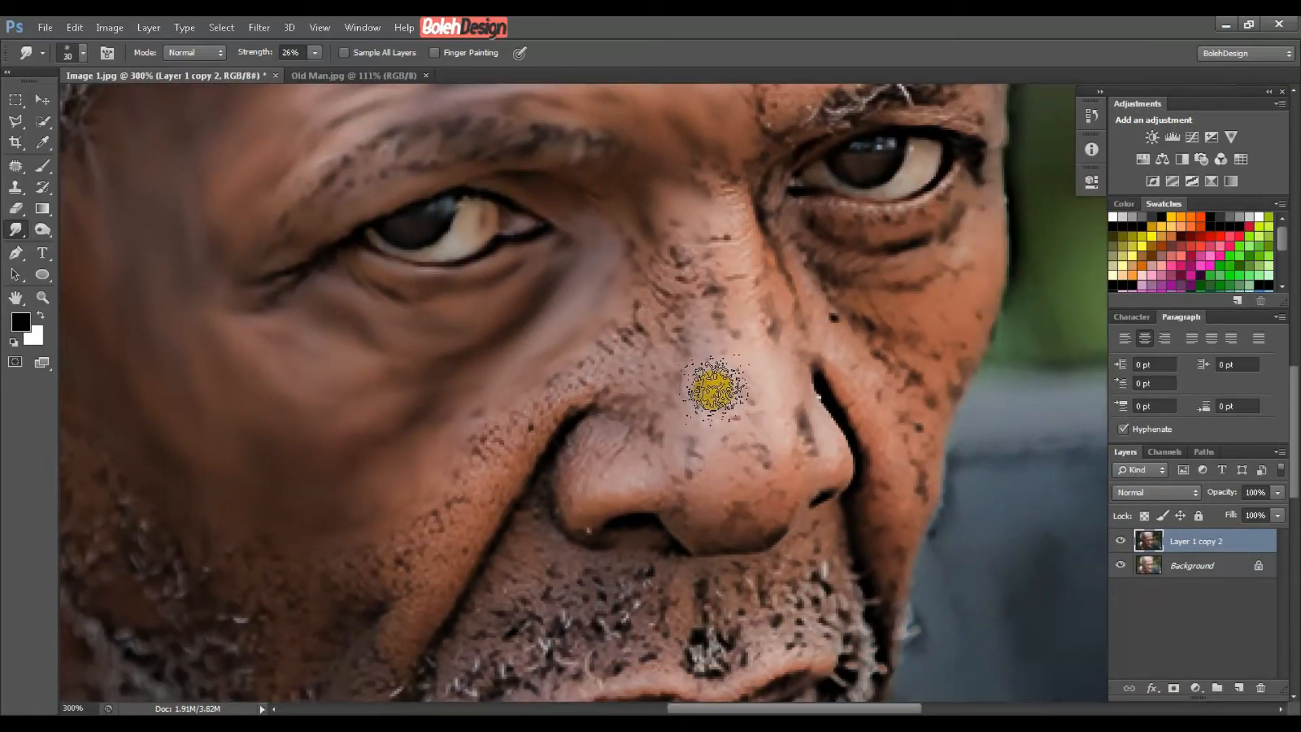
key(bracketright)
mouse_move(677, 329)
mouse_down()
mouse_move(632, 253)
mouse_move(684, 292)
mouse_move(703, 281)
mouse_move(687, 223)
mouse_move(697, 198)
mouse_move(716, 214)
mouse_move(725, 199)
mouse_move(720, 362)
mouse_move(684, 322)
mouse_move(652, 337)
mouse_move(639, 381)
mouse_move(622, 369)
mouse_move(645, 421)
mouse_move(630, 455)
mouse_move(636, 436)
mouse_move(688, 447)
mouse_move(669, 352)
mouse_move(669, 365)
mouse_move(610, 336)
mouse_move(582, 339)
mouse_move(510, 445)
mouse_move(462, 456)
mouse_move(409, 610)
mouse_move(427, 573)
mouse_move(420, 590)
mouse_move(415, 574)
mouse_move(458, 543)
mouse_move(444, 577)
mouse_up()
Smooth the cheek fold beside the nose with a 15 px brush and the edge of the nostril wing with a 10 px brush.
key(bracketleft)
key(bracketleft)
key(bracketleft)
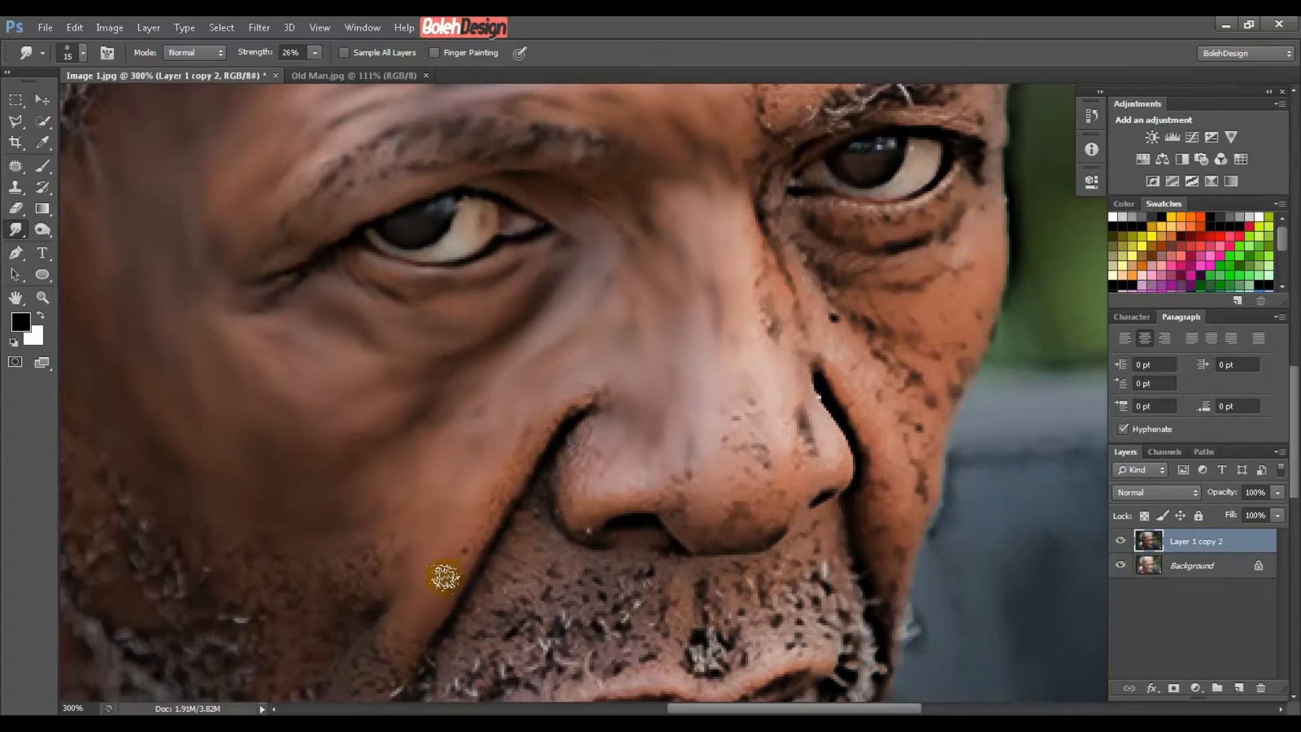
mouse_move(486, 517)
mouse_down()
mouse_move(468, 579)
mouse_move(438, 598)
mouse_up()
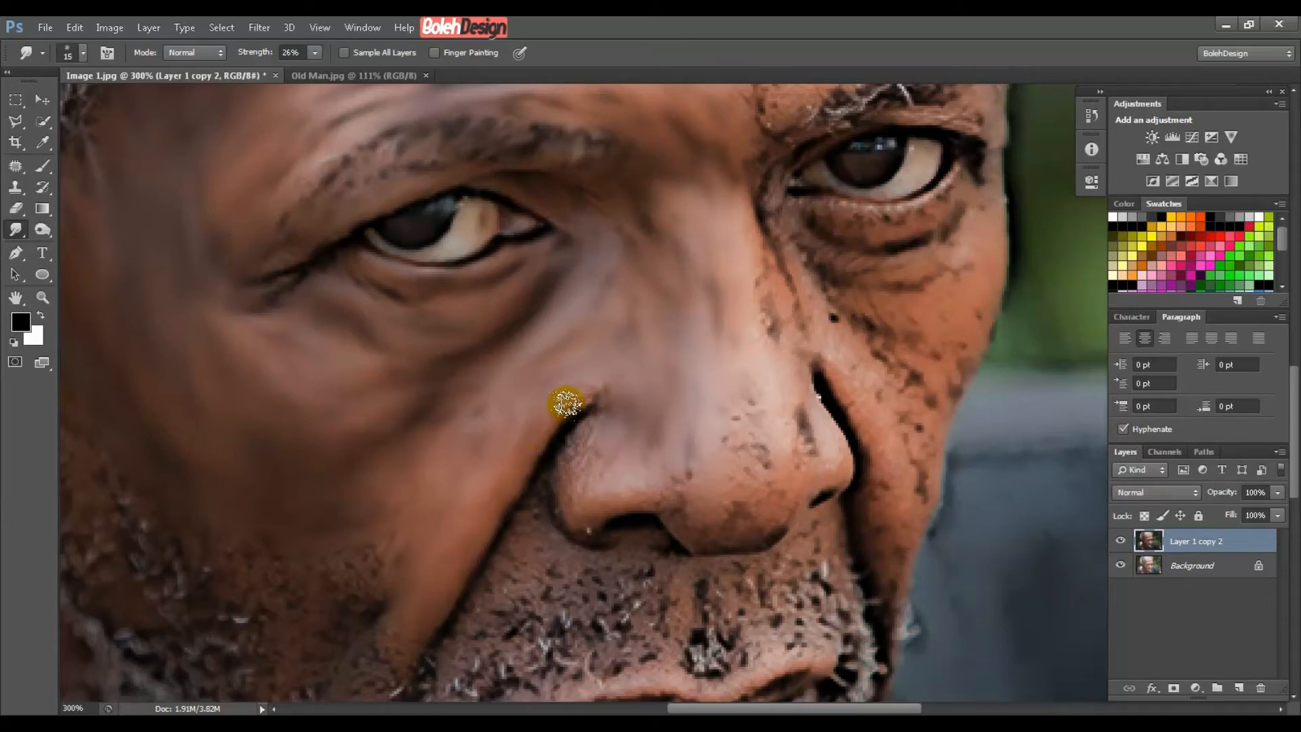
mouse_move(565, 405)
mouse_down()
mouse_move(578, 473)
mouse_move(597, 421)
mouse_move(575, 471)
mouse_move(574, 448)
mouse_move(572, 526)
mouse_move(595, 434)
mouse_move(594, 478)
mouse_move(615, 428)
mouse_move(613, 522)
mouse_move(584, 531)
mouse_move(580, 491)
mouse_move(591, 540)
mouse_up()
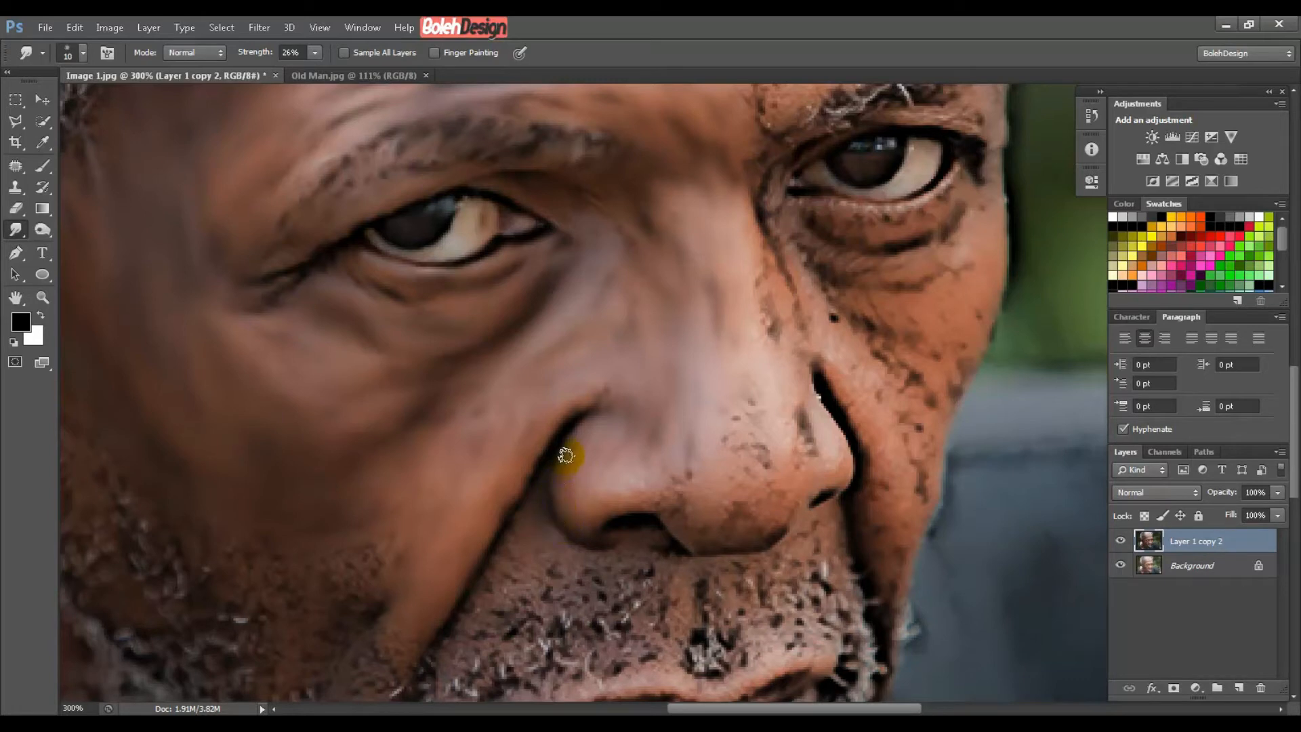
Smudge the nose tip and the nostril on the image's right smooth, using 15 px and 10 px brushes.
mouse_move(588, 499)
mouse_down()
mouse_move(590, 499)
mouse_move(605, 505)
mouse_move(601, 492)
mouse_move(589, 523)
mouse_move(588, 475)
mouse_move(586, 531)
mouse_move(584, 505)
mouse_move(620, 481)
mouse_move(606, 504)
mouse_move(665, 490)
mouse_move(632, 479)
mouse_move(641, 463)
mouse_move(621, 455)
mouse_move(624, 435)
mouse_move(599, 492)
mouse_move(612, 426)
mouse_move(635, 472)
mouse_move(679, 492)
mouse_move(697, 530)
mouse_move(673, 509)
mouse_move(695, 538)
mouse_move(695, 483)
mouse_up()
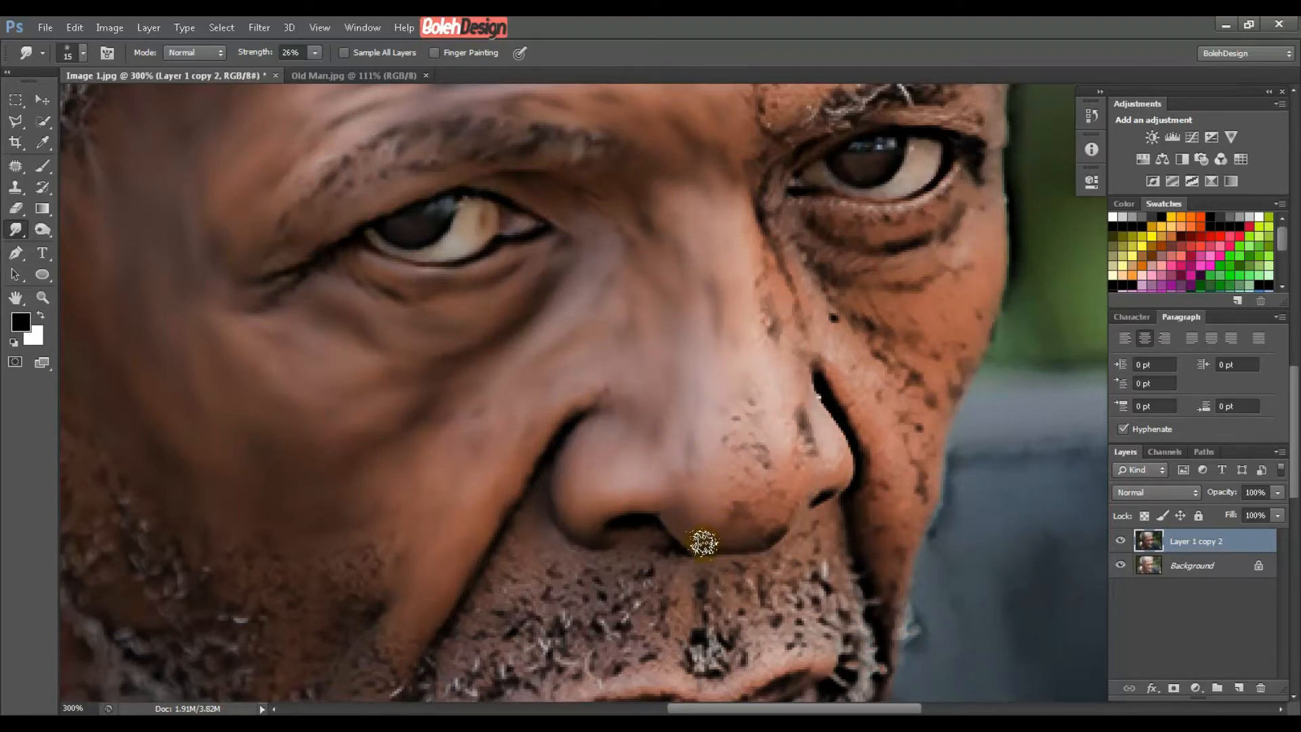
mouse_move(703, 542)
mouse_down()
mouse_move(746, 540)
mouse_move(782, 503)
mouse_up()
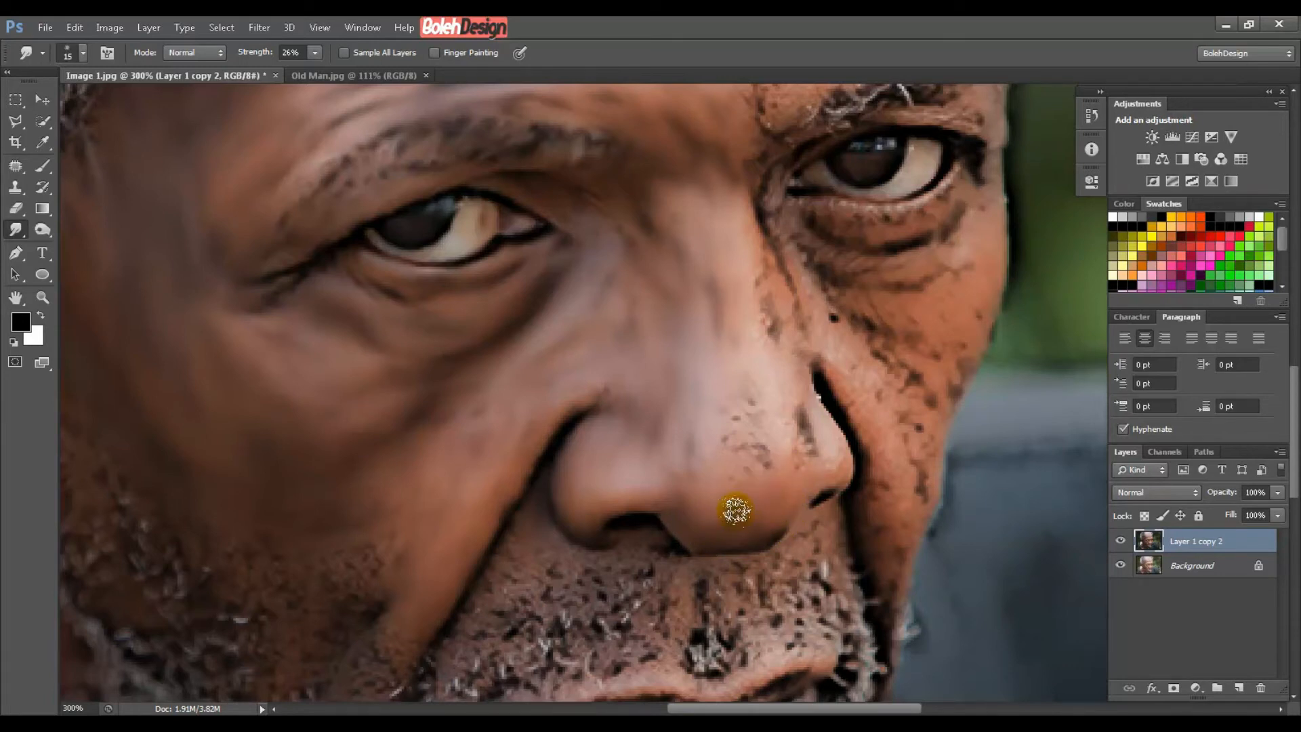
mouse_move(723, 511)
mouse_down()
mouse_move(733, 479)
mouse_move(697, 463)
mouse_move(690, 439)
mouse_move(725, 440)
mouse_move(745, 460)
mouse_move(734, 407)
mouse_move(722, 455)
mouse_move(714, 396)
mouse_move(715, 459)
mouse_move(738, 519)
mouse_move(721, 524)
mouse_move(765, 513)
mouse_move(783, 456)
mouse_move(760, 411)
mouse_move(727, 388)
mouse_move(742, 385)
mouse_move(756, 434)
mouse_move(752, 412)
mouse_move(753, 435)
mouse_move(703, 451)
mouse_move(756, 460)
mouse_move(795, 456)
mouse_up()
key(bracketright)
key(bracketleft)
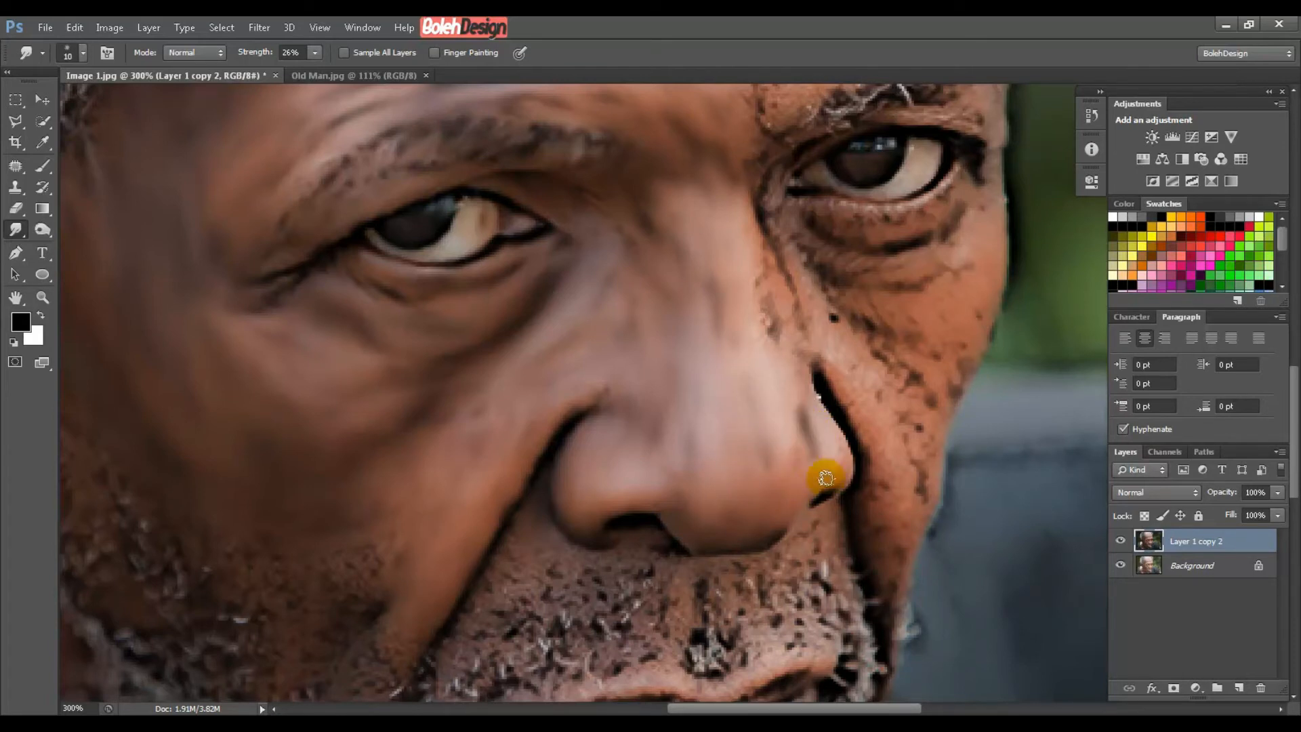
mouse_move(838, 450)
mouse_down()
mouse_move(804, 364)
mouse_move(770, 358)
mouse_move(708, 383)
mouse_move(710, 282)
mouse_up()
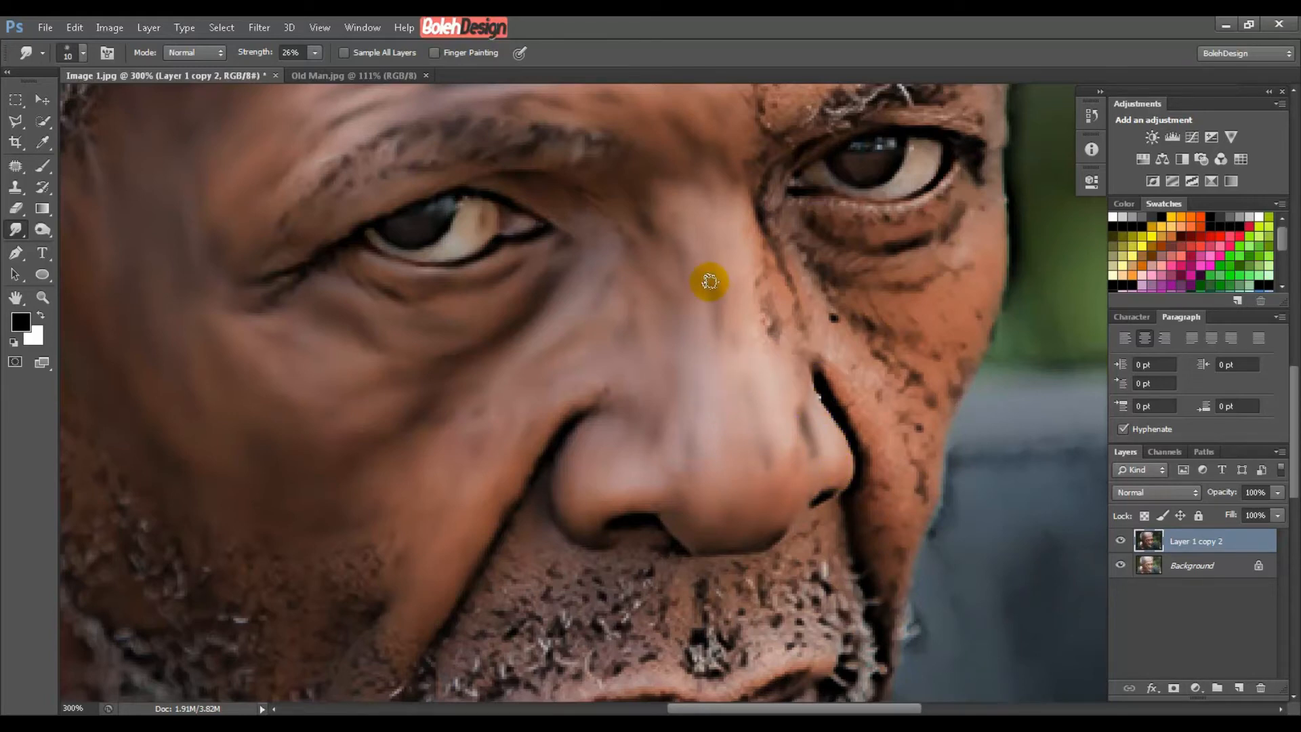
key(ctrl+1)
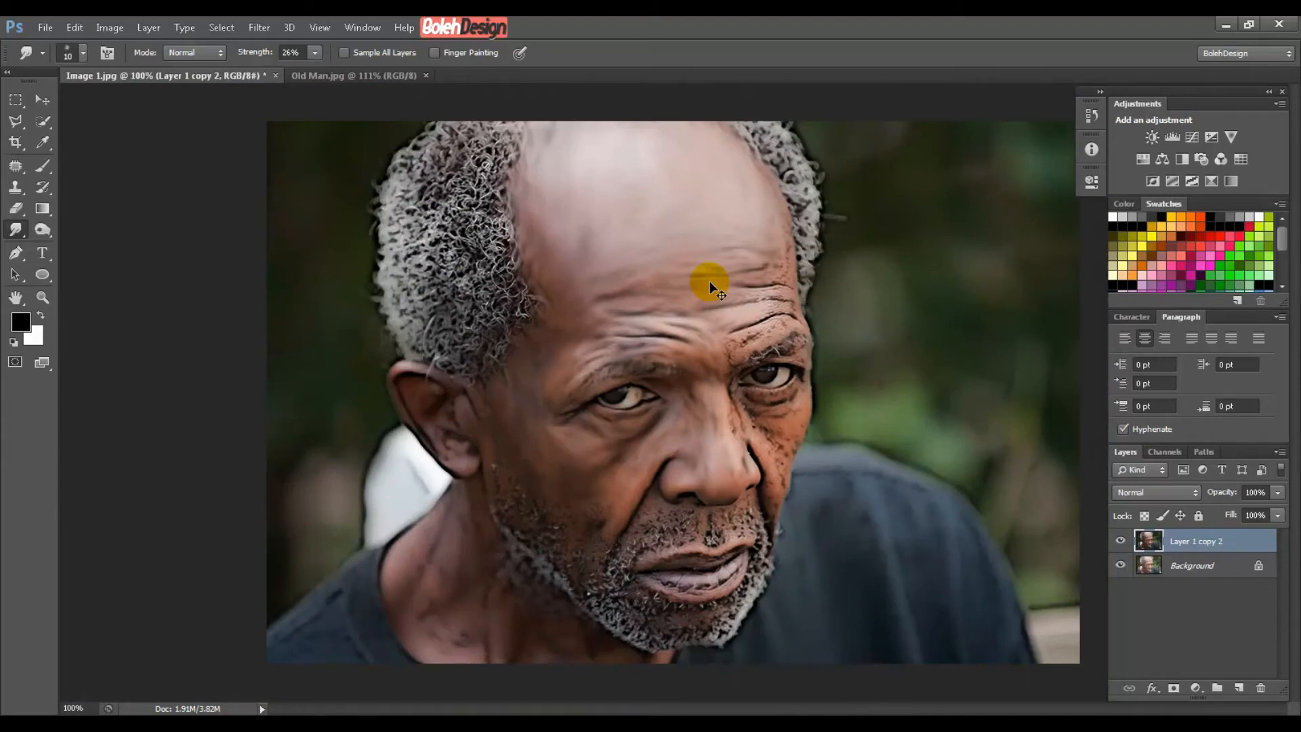
Smudge the forehead wrinkles and skin above the eye on the image's right, starting at 10 px and enlarging the brush to 25 px.
key(ctrl+plus)
key(ctrl+plus)
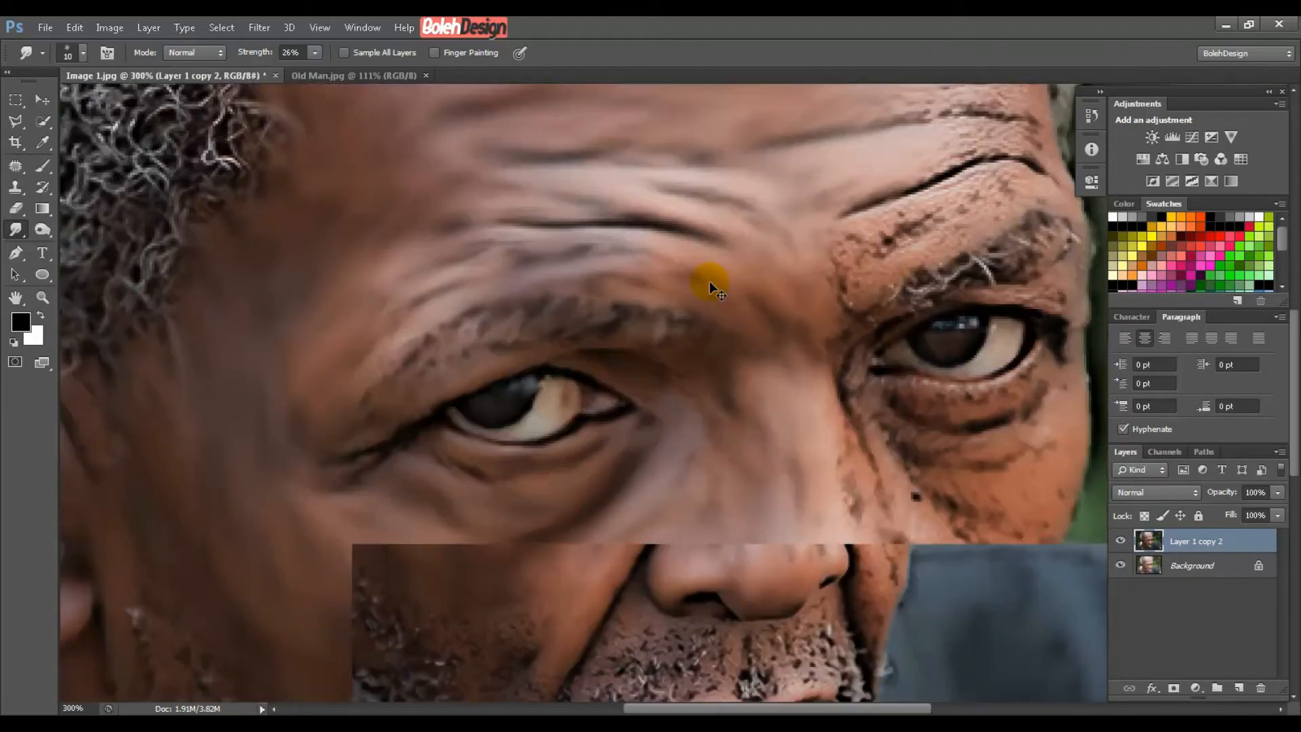
drag(710, 282, 505, 419)
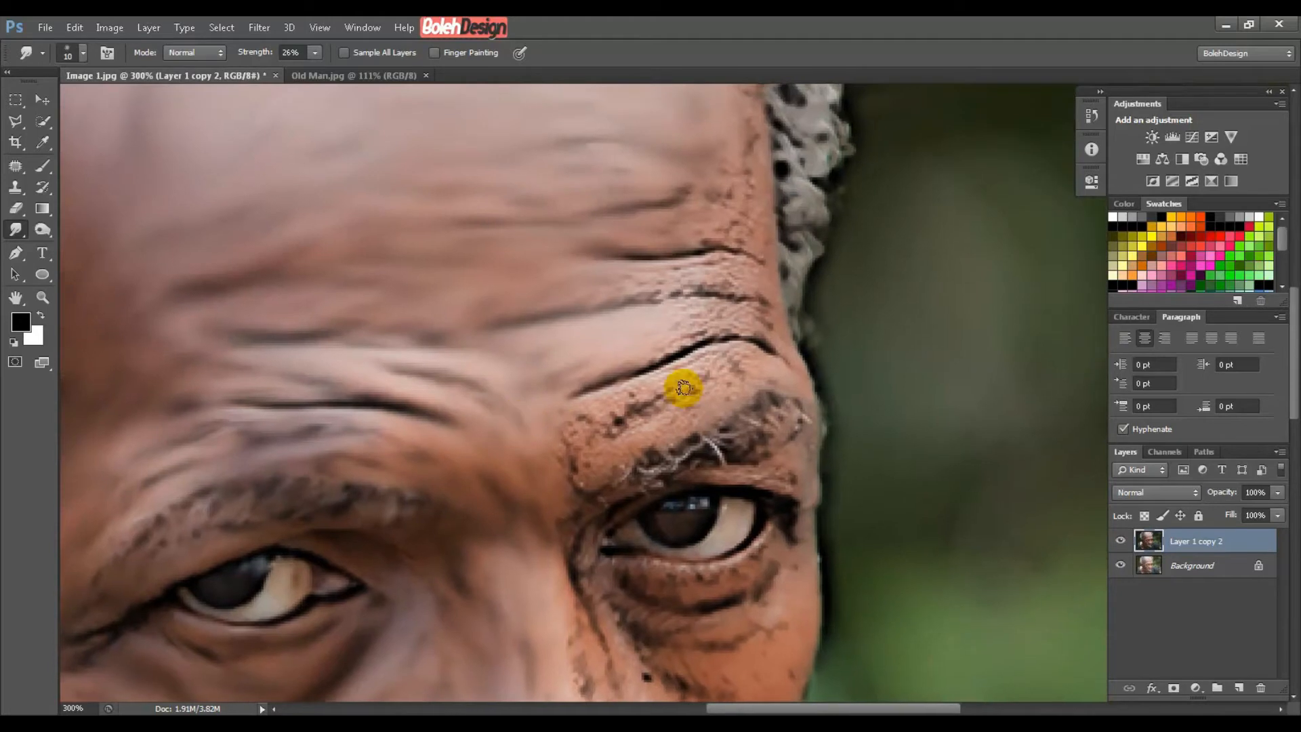
mouse_move(682, 380)
mouse_down()
mouse_move(722, 349)
mouse_move(766, 349)
mouse_move(727, 339)
mouse_move(673, 356)
mouse_move(735, 340)
mouse_move(671, 331)
mouse_move(710, 290)
mouse_move(653, 264)
mouse_move(713, 265)
mouse_move(751, 281)
mouse_move(758, 305)
mouse_move(726, 190)
mouse_move(673, 225)
mouse_move(709, 284)
mouse_move(743, 292)
mouse_move(683, 275)
mouse_move(686, 317)
mouse_move(758, 361)
mouse_move(634, 435)
mouse_move(611, 425)
mouse_move(672, 383)
mouse_move(583, 436)
mouse_move(605, 433)
mouse_move(540, 529)
mouse_move(541, 512)
mouse_move(640, 433)
mouse_move(667, 275)
mouse_move(703, 235)
mouse_up()
key(bracketright)
key(ctrl+minus)
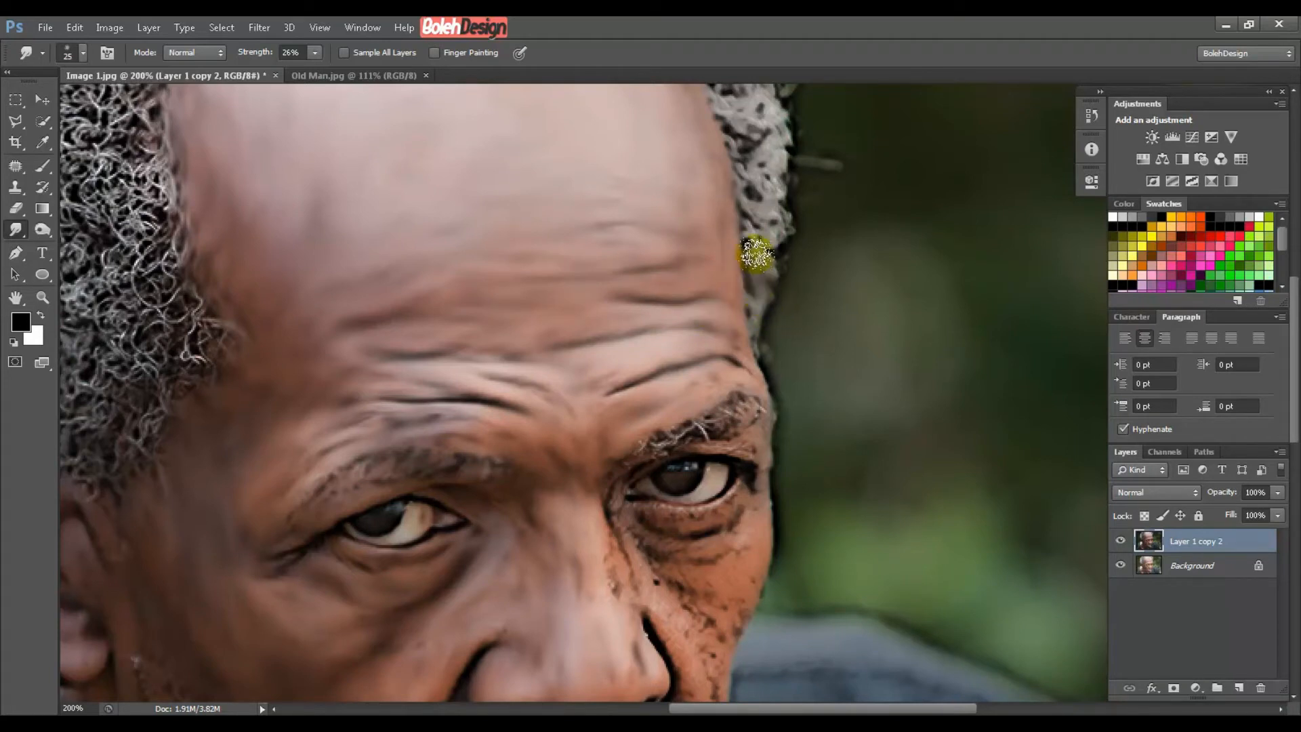
Lower the smudge strength to 20% and soften the grey hair on the image's right with 25 px and 35 px brushes.
mouse_move(754, 254)
mouse_down()
mouse_move(755, 226)
mouse_move(777, 217)
mouse_move(755, 217)
mouse_move(754, 259)
mouse_up()
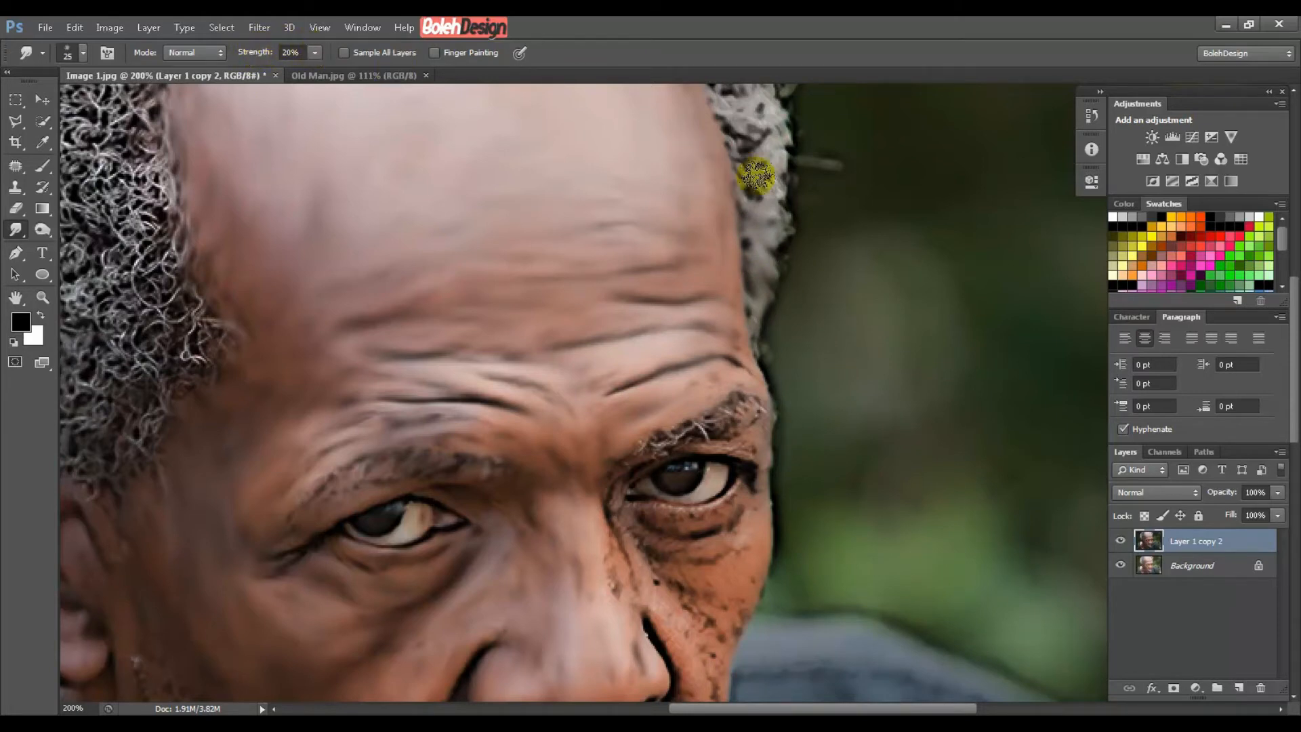
drag(745, 145, 772, 153)
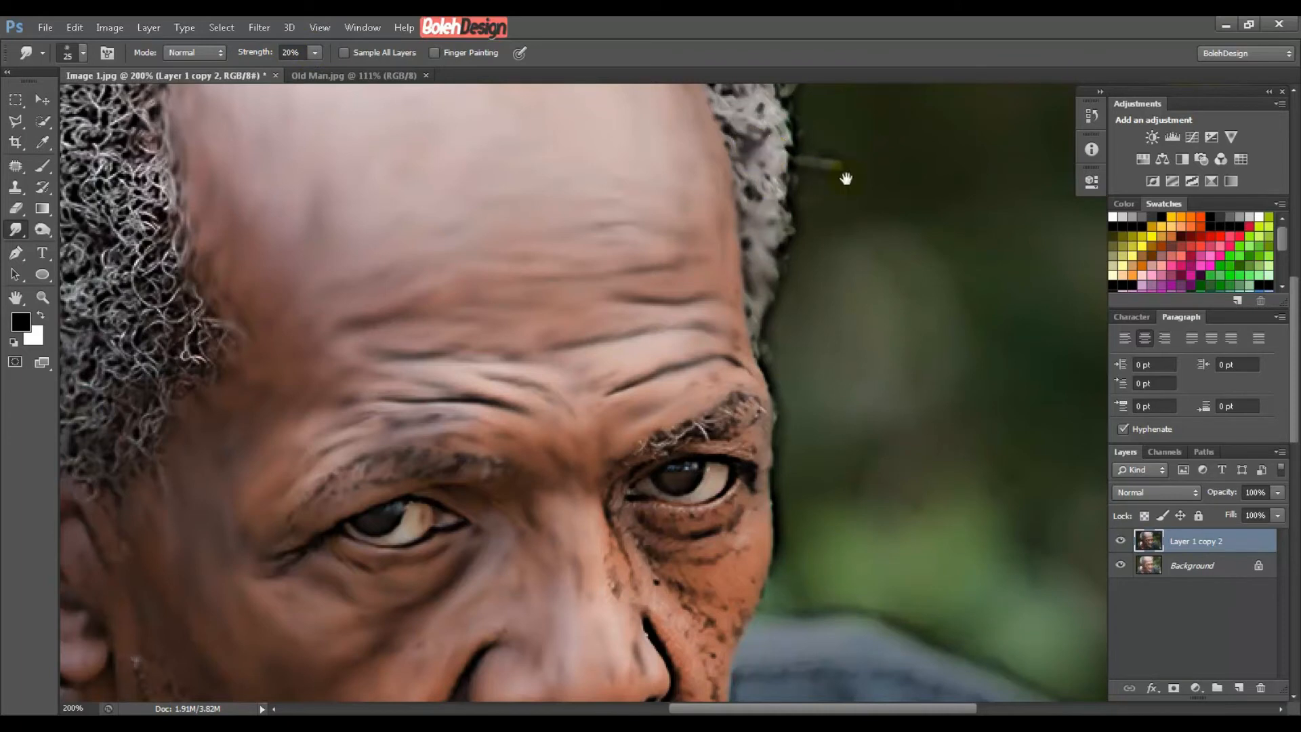
drag(674, 241, 613, 423)
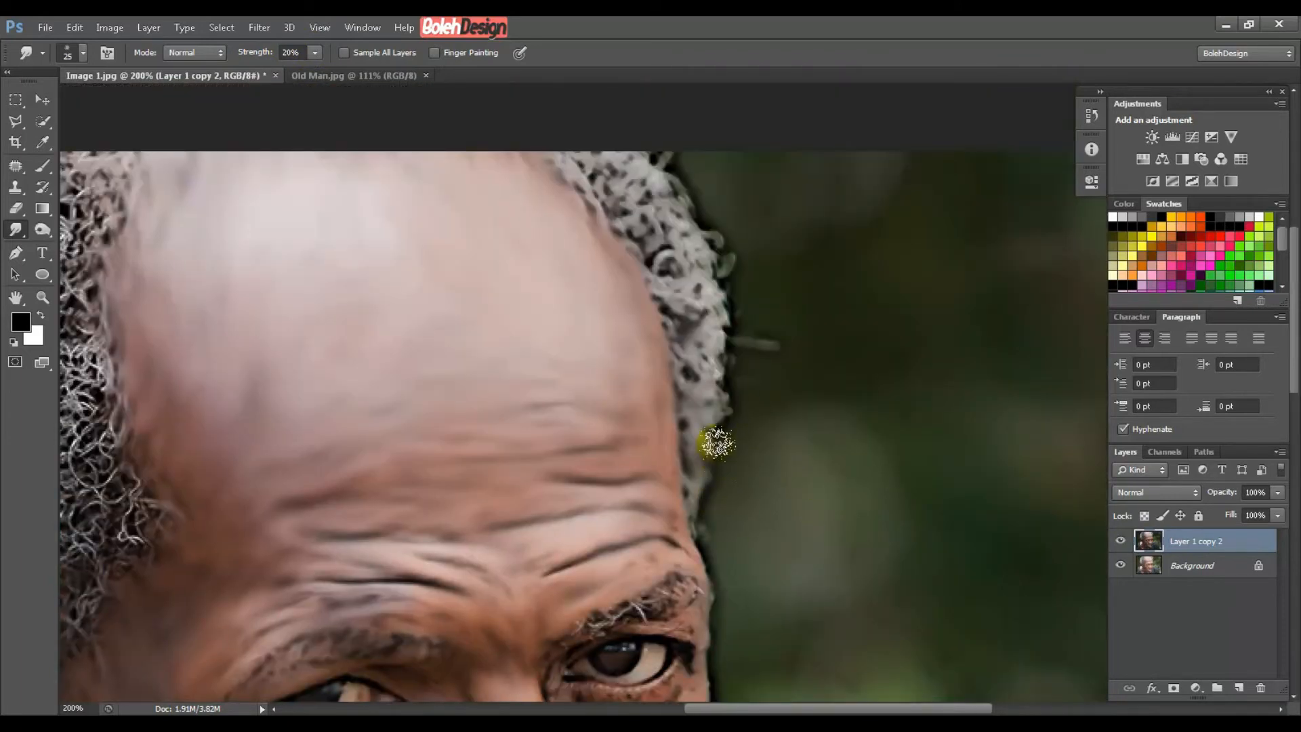
mouse_move(716, 444)
mouse_down()
mouse_move(725, 315)
mouse_move(655, 317)
mouse_move(696, 322)
mouse_move(693, 406)
mouse_move(706, 423)
mouse_move(700, 292)
mouse_move(682, 286)
mouse_move(653, 223)
mouse_move(631, 205)
mouse_up()
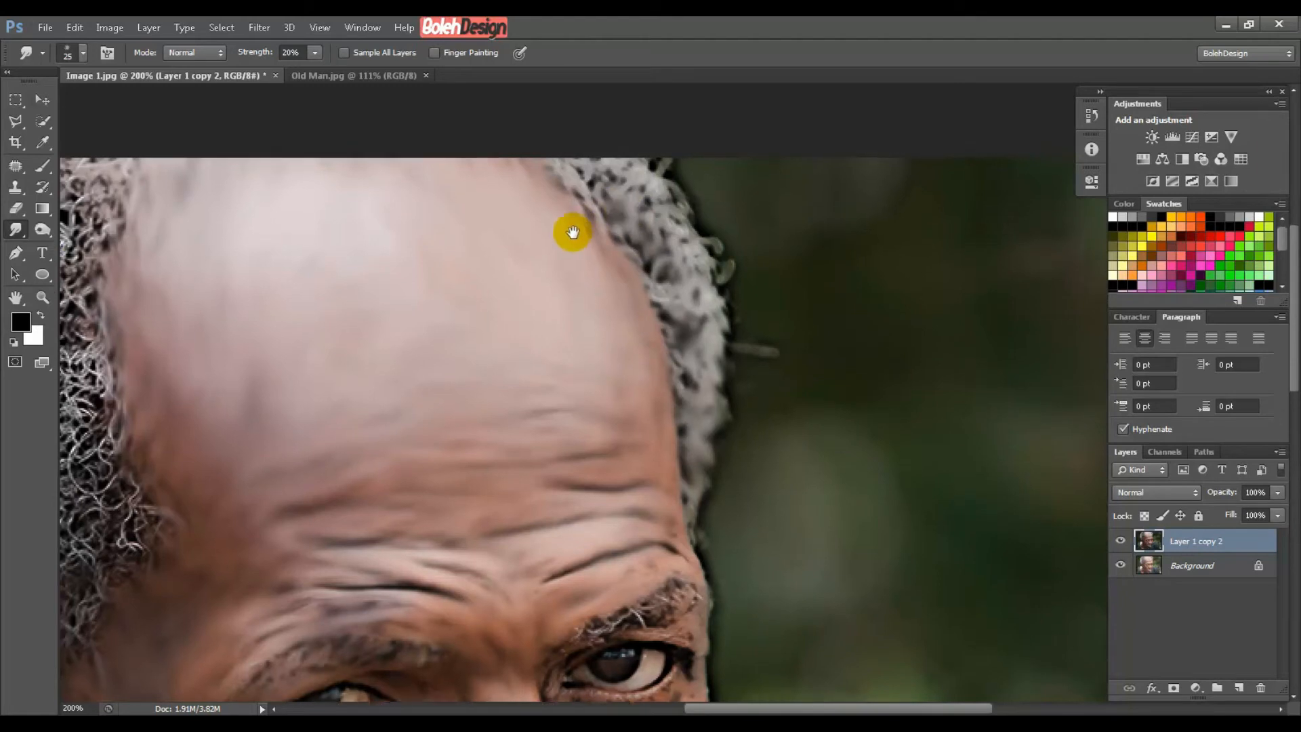
scroll(572, 229, up, 3)
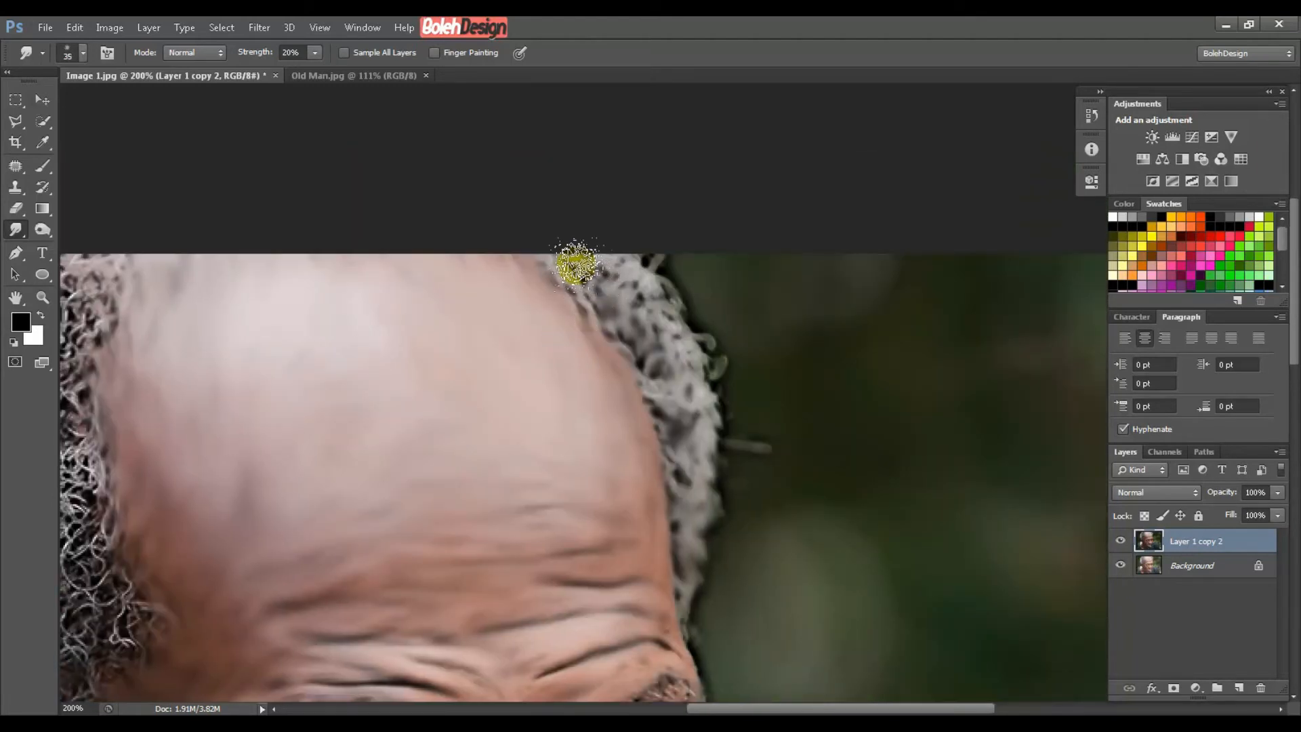
key(bracketright)
mouse_move(646, 272)
mouse_down()
mouse_move(714, 361)
mouse_move(693, 370)
mouse_move(693, 354)
mouse_move(723, 382)
mouse_move(621, 297)
mouse_move(695, 374)
mouse_move(685, 409)
mouse_up()
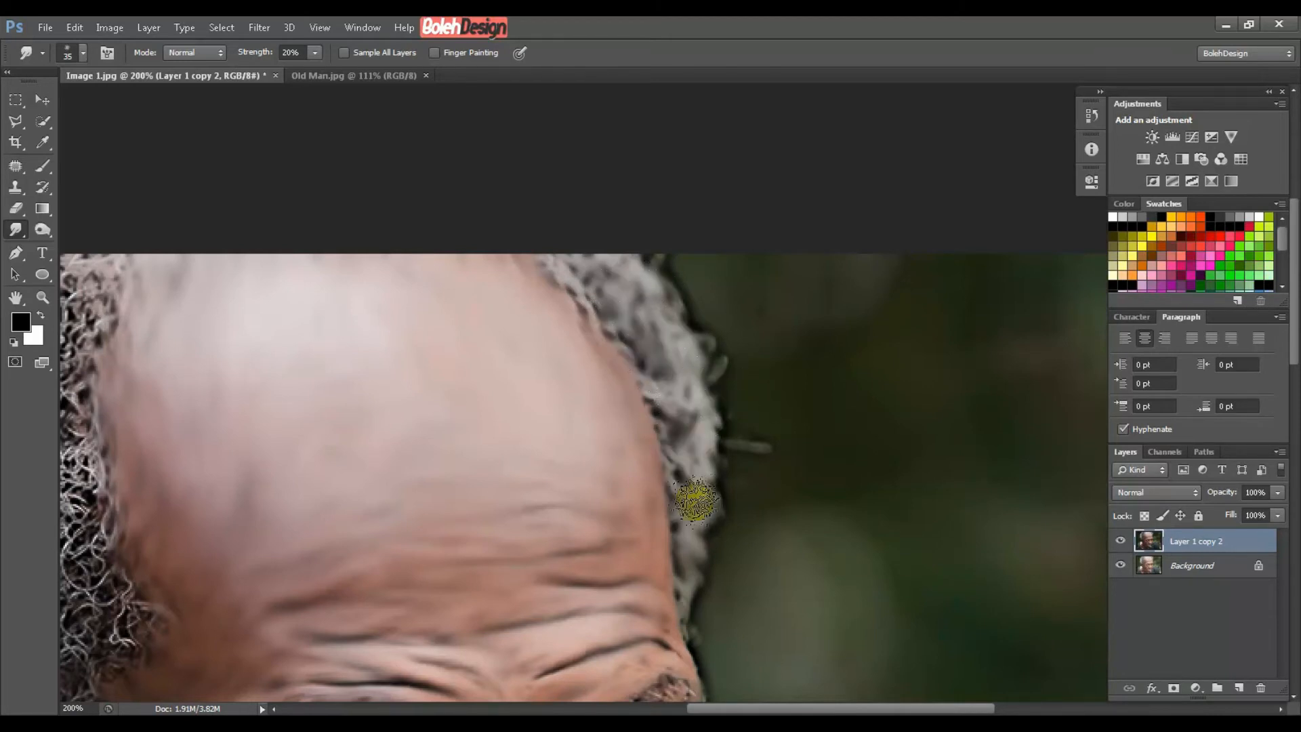
Smudge the hair along the hairline on the image's left and enlarge the brush to 50 px.
drag(310, 523, 618, 440)
mouse_move(340, 290)
mouse_down()
mouse_move(370, 193)
mouse_move(408, 191)
mouse_move(360, 200)
mouse_move(355, 224)
mouse_move(382, 217)
mouse_move(366, 294)
mouse_move(379, 304)
mouse_move(405, 252)
mouse_move(397, 231)
mouse_move(404, 352)
mouse_move(384, 417)
mouse_move(410, 434)
mouse_move(408, 500)
mouse_move(430, 510)
mouse_move(413, 523)
mouse_move(489, 553)
mouse_move(421, 553)
mouse_move(412, 516)
mouse_move(434, 515)
mouse_move(411, 507)
mouse_move(385, 545)
mouse_move(510, 468)
mouse_move(515, 496)
mouse_move(568, 503)
mouse_move(486, 530)
mouse_move(512, 535)
mouse_move(512, 505)
mouse_move(503, 595)
mouse_move(466, 609)
mouse_move(460, 586)
mouse_move(416, 568)
mouse_move(413, 582)
mouse_move(387, 536)
mouse_move(374, 563)
mouse_move(320, 538)
mouse_move(429, 575)
mouse_move(465, 542)
mouse_up()
key(bracketright)
key(bracketright)
key(bracketright)
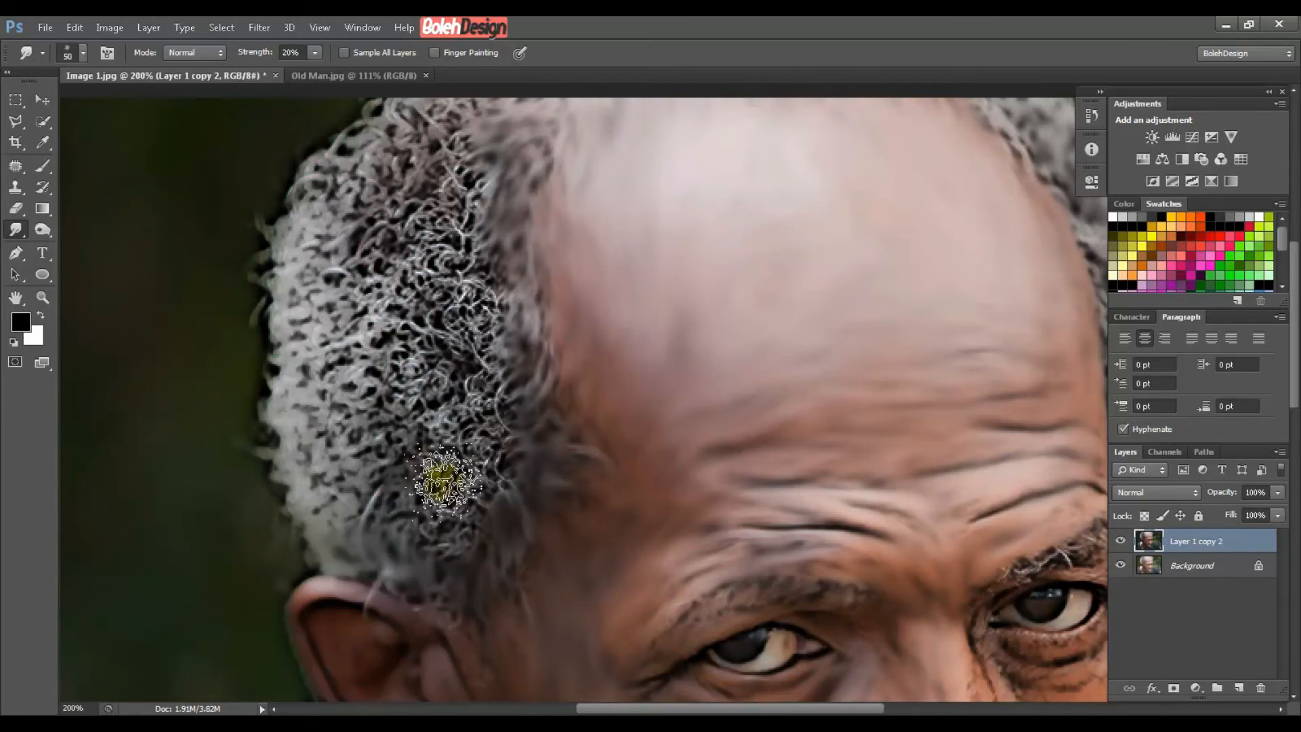
Blend the remaining curly hair on the image's left with a 60 px smudge brush and the skin before the ear at 50 px.
mouse_move(446, 501)
mouse_down()
mouse_move(426, 481)
mouse_move(404, 499)
mouse_move(442, 522)
mouse_move(450, 501)
mouse_move(452, 542)
mouse_move(488, 453)
mouse_move(468, 397)
mouse_move(430, 403)
mouse_move(354, 496)
mouse_move(339, 485)
mouse_move(341, 413)
mouse_move(320, 410)
mouse_move(301, 307)
mouse_move(323, 354)
mouse_move(344, 324)
mouse_move(323, 200)
mouse_move(364, 180)
mouse_move(351, 141)
mouse_move(383, 162)
mouse_move(397, 275)
mouse_move(376, 320)
mouse_move(390, 371)
mouse_move(397, 347)
mouse_move(446, 346)
mouse_move(455, 319)
mouse_move(477, 328)
mouse_move(405, 290)
mouse_move(424, 255)
mouse_move(410, 237)
mouse_move(358, 259)
mouse_move(395, 354)
mouse_move(388, 419)
mouse_move(455, 374)
mouse_move(489, 331)
mouse_move(467, 221)
mouse_move(455, 231)
mouse_move(429, 409)
mouse_up()
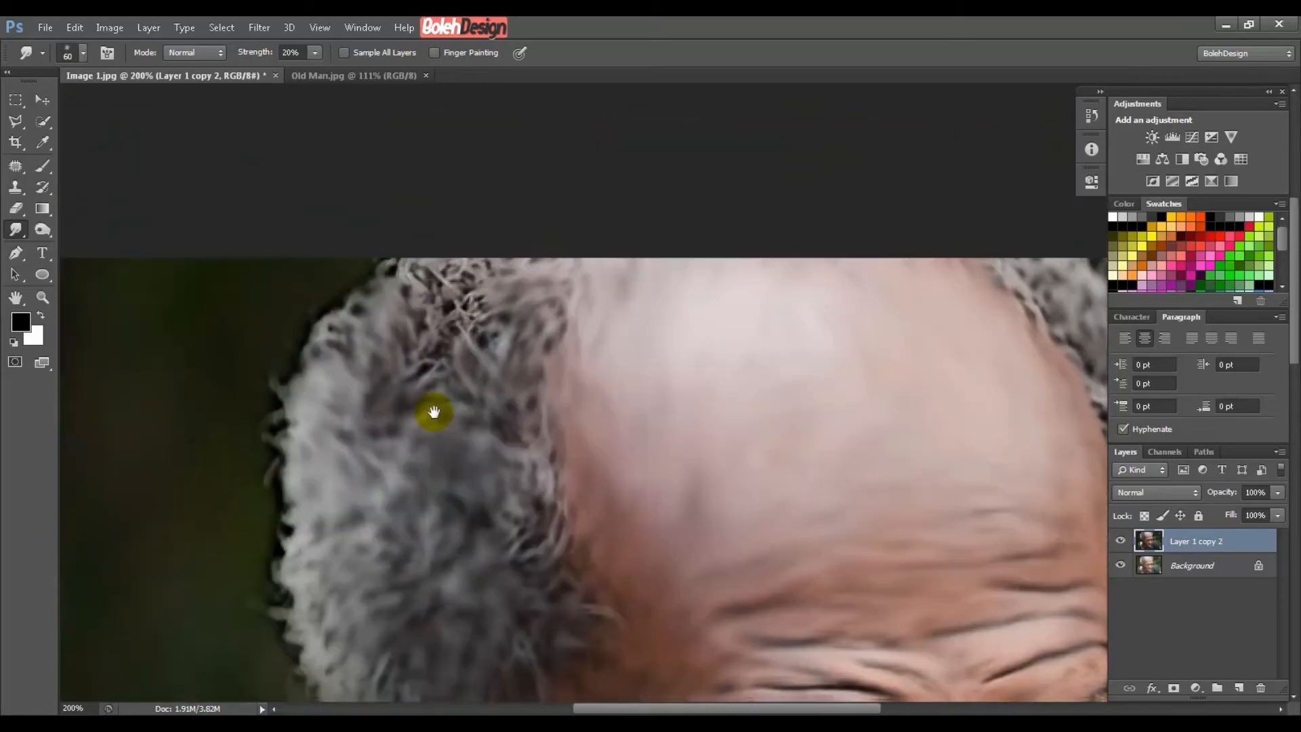
mouse_move(482, 312)
mouse_down()
mouse_move(509, 295)
mouse_move(446, 444)
mouse_move(383, 256)
mouse_move(365, 323)
mouse_move(347, 323)
mouse_move(320, 366)
mouse_move(330, 425)
mouse_move(302, 385)
mouse_move(290, 545)
mouse_move(312, 572)
mouse_move(400, 386)
mouse_move(388, 437)
mouse_move(453, 480)
mouse_move(512, 483)
mouse_move(468, 488)
mouse_move(504, 508)
mouse_move(559, 521)
mouse_move(520, 450)
mouse_move(542, 366)
mouse_up()
key(bracketleft)
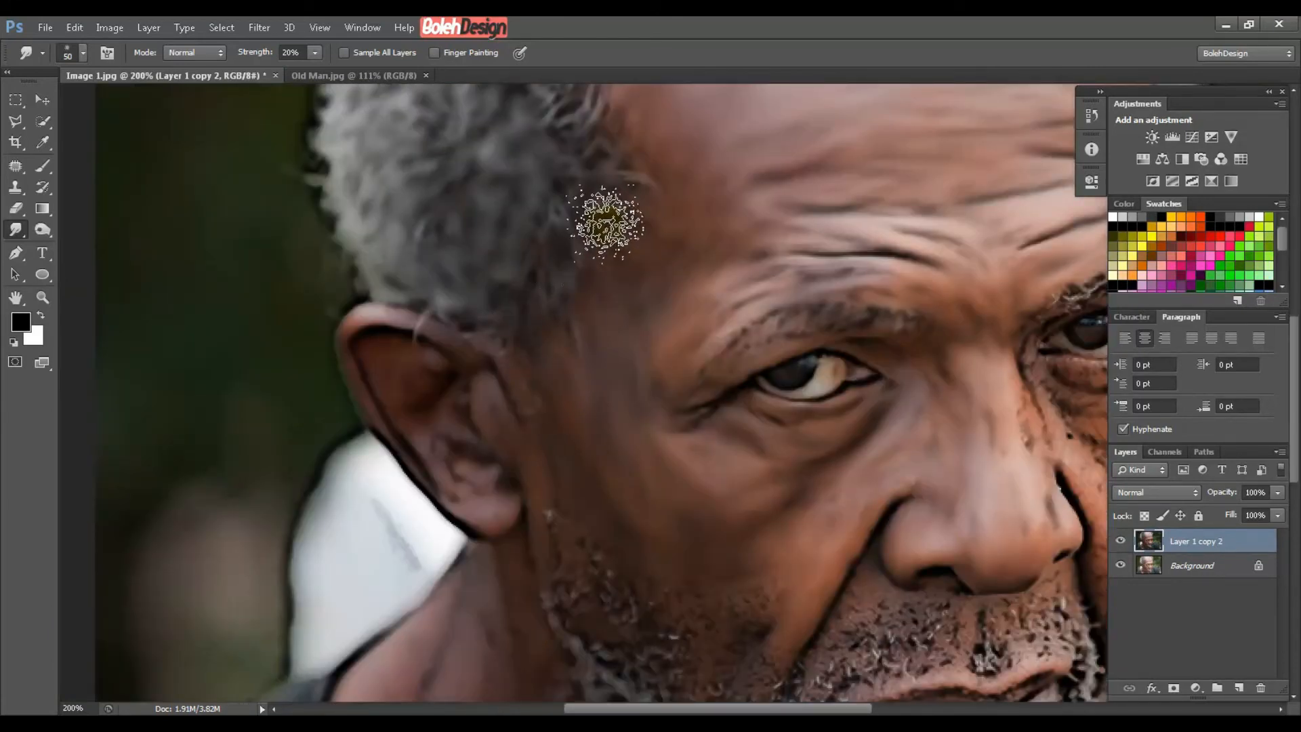
drag(558, 459, 535, 294)
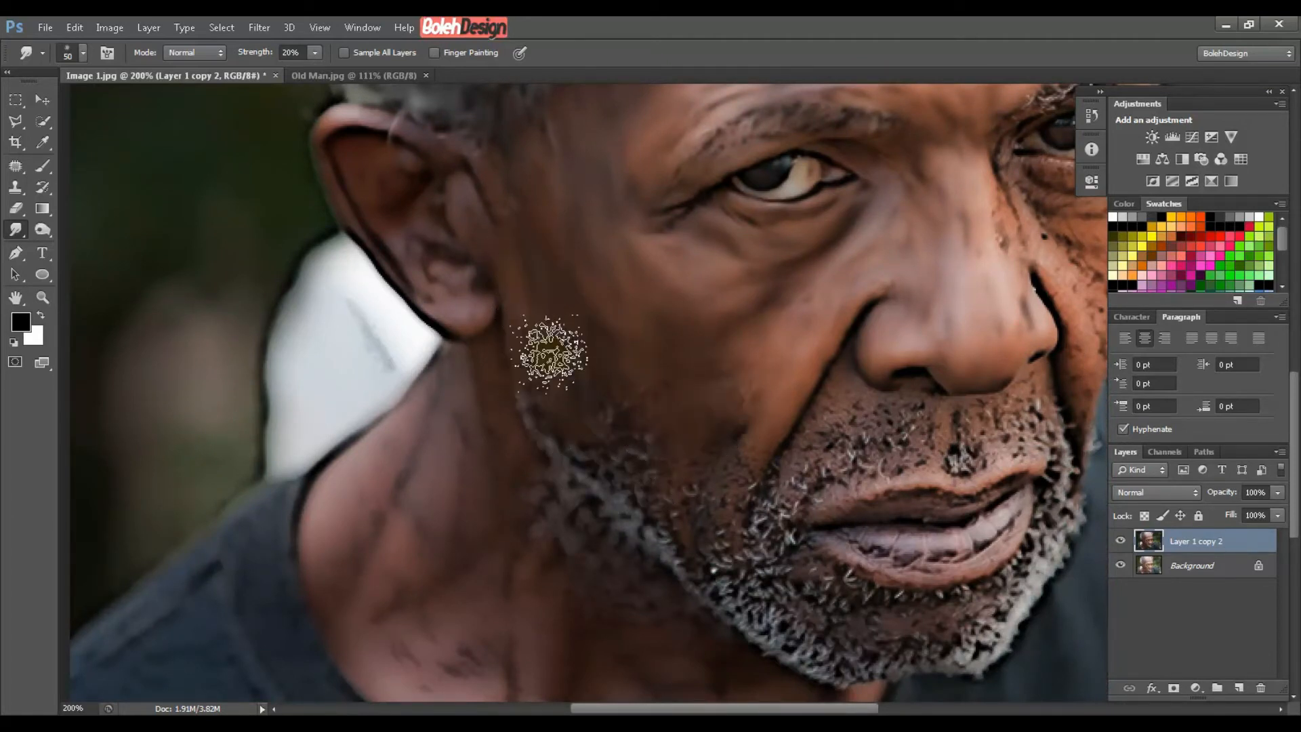
Smudge the lower cheek and the jaw stubble on the image's left with 50 px and 40 px brushes.
drag(639, 427, 565, 351)
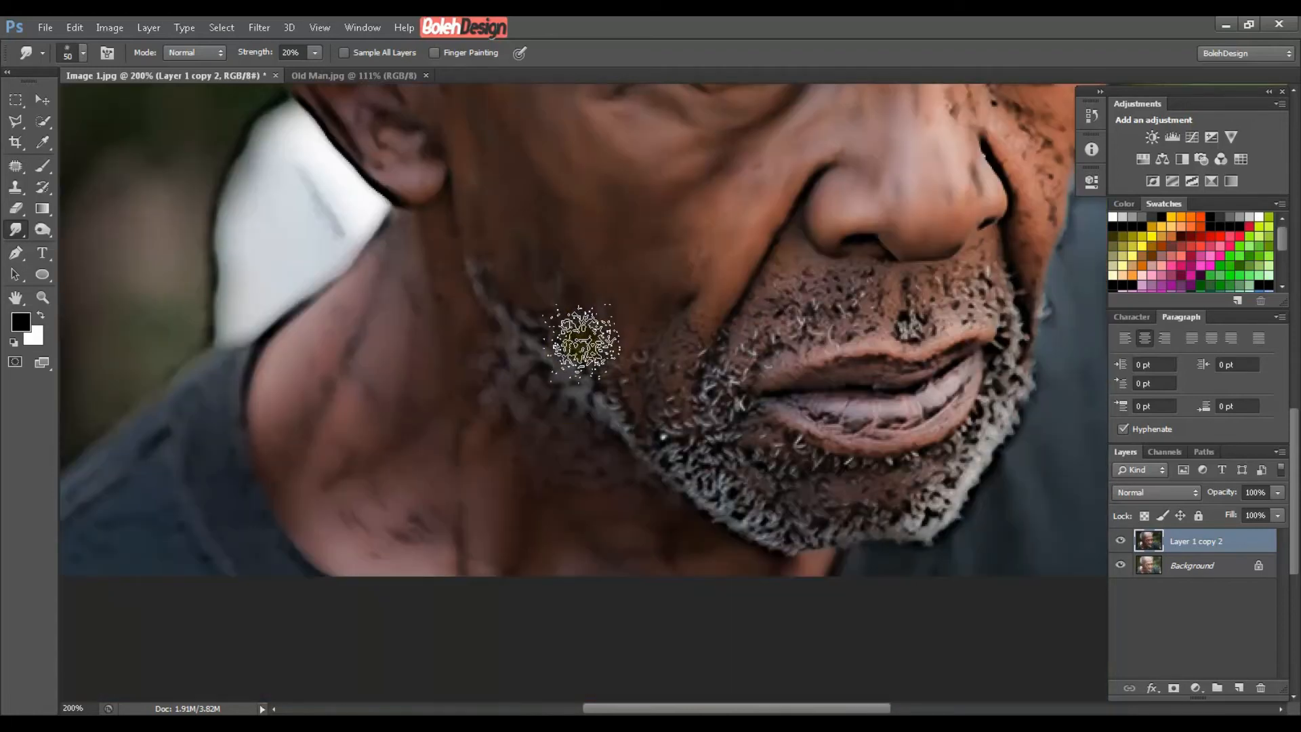
key(bracketleft)
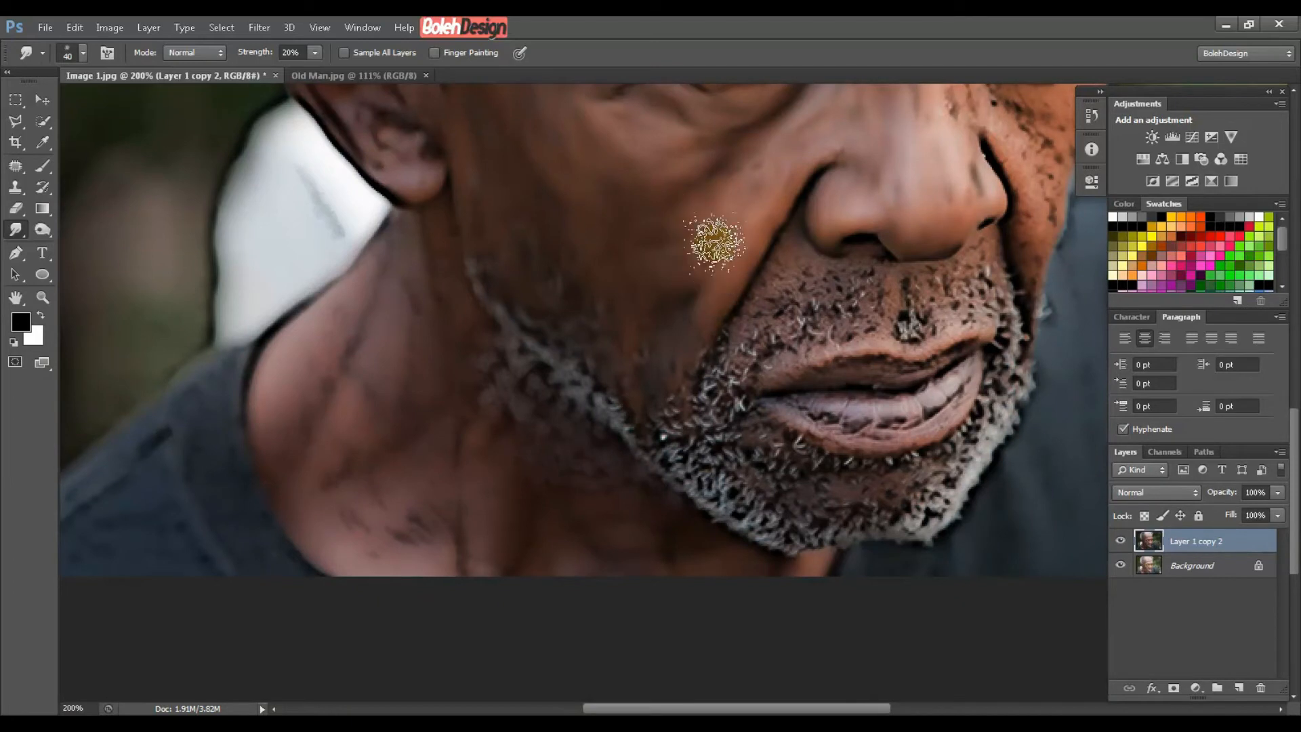
mouse_move(581, 351)
mouse_down()
mouse_move(590, 393)
mouse_move(673, 450)
mouse_move(706, 368)
mouse_move(688, 458)
mouse_move(610, 395)
mouse_move(744, 474)
mouse_move(746, 498)
mouse_move(822, 531)
mouse_move(801, 551)
mouse_move(726, 459)
mouse_move(533, 551)
mouse_up()
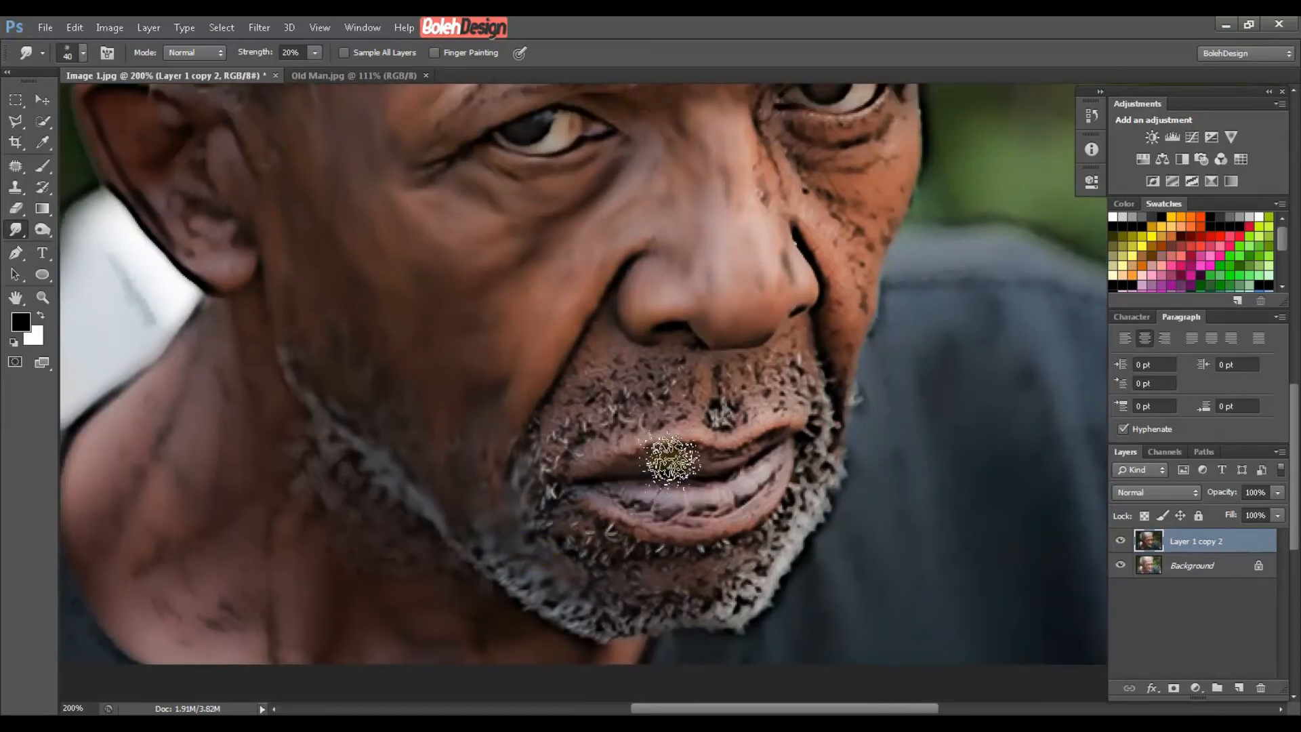
scroll(671, 461, up, 1)
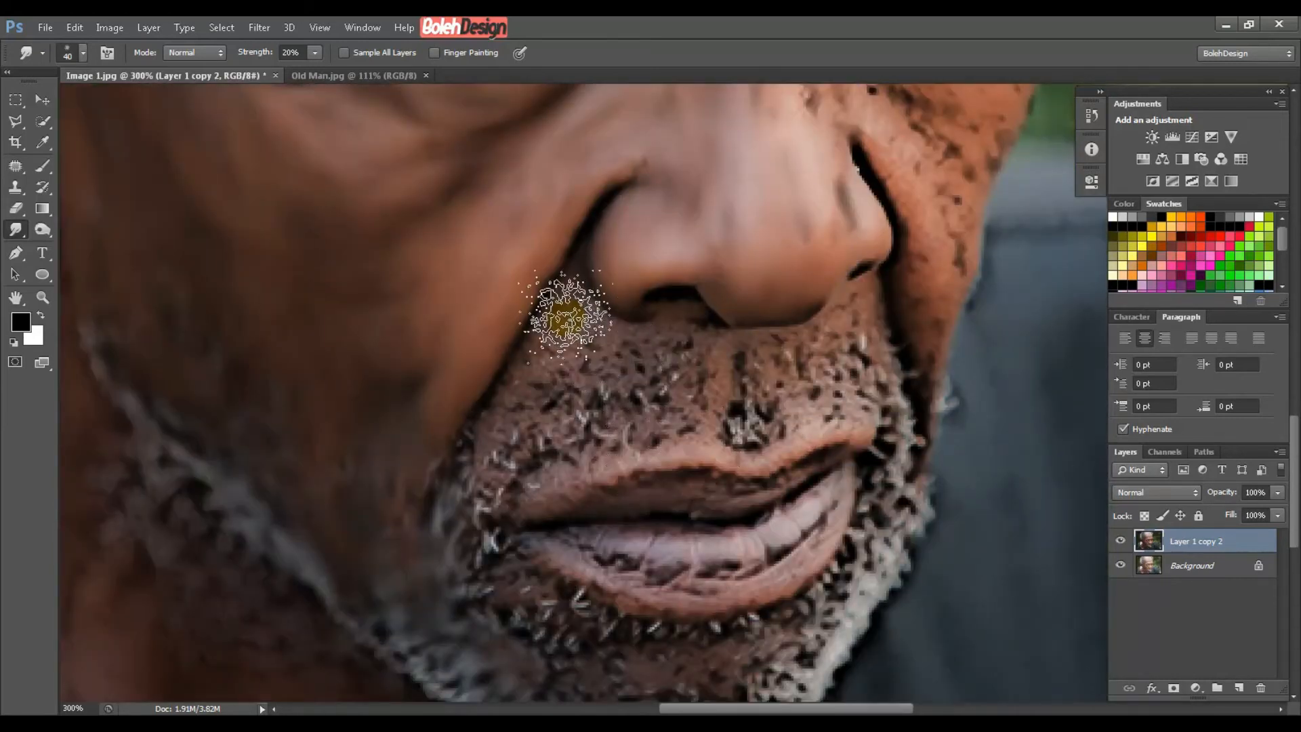
Smudge the moustache stubble, the mouth corner and the chin beard with a 40 px brush.
mouse_move(564, 317)
mouse_down()
mouse_move(612, 351)
mouse_move(609, 414)
mouse_move(609, 373)
mouse_move(542, 440)
mouse_move(530, 427)
mouse_move(517, 441)
mouse_move(679, 391)
mouse_move(759, 412)
mouse_move(811, 376)
mouse_move(862, 390)
mouse_move(761, 385)
mouse_move(700, 423)
mouse_move(554, 375)
mouse_move(455, 559)
mouse_move(473, 500)
mouse_move(467, 573)
mouse_up()
scroll(468, 572, down, 3)
mouse_move(531, 456)
mouse_down()
mouse_move(569, 485)
mouse_move(622, 498)
mouse_move(662, 543)
mouse_move(570, 555)
mouse_move(358, 462)
mouse_move(532, 572)
mouse_move(706, 587)
mouse_move(746, 569)
mouse_move(836, 479)
mouse_move(845, 494)
mouse_move(906, 464)
mouse_move(851, 456)
mouse_move(894, 334)
mouse_move(904, 255)
mouse_move(871, 387)
mouse_move(926, 348)
mouse_move(832, 426)
mouse_move(714, 487)
mouse_move(494, 416)
mouse_move(459, 456)
mouse_move(673, 496)
mouse_move(816, 499)
mouse_move(822, 485)
mouse_move(763, 538)
mouse_move(697, 521)
mouse_move(790, 532)
mouse_up()
Reduce the smudge brush to 25 px and blend the remaining moustache and the beard along the jaw on the image's left.
key(bracketleft)
key(bracketleft)
mouse_move(770, 311)
mouse_down()
mouse_move(740, 284)
mouse_move(755, 256)
mouse_move(685, 203)
mouse_move(662, 212)
mouse_move(862, 197)
mouse_move(870, 214)
mouse_up()
mouse_move(389, 404)
mouse_down()
mouse_move(505, 252)
mouse_move(471, 327)
mouse_move(517, 216)
mouse_move(458, 345)
mouse_move(532, 196)
mouse_move(467, 318)
mouse_move(480, 250)
mouse_move(437, 327)
mouse_move(425, 308)
mouse_move(458, 179)
mouse_move(421, 296)
mouse_move(380, 284)
mouse_move(410, 387)
mouse_move(317, 313)
mouse_up()
drag(313, 429, 479, 459)
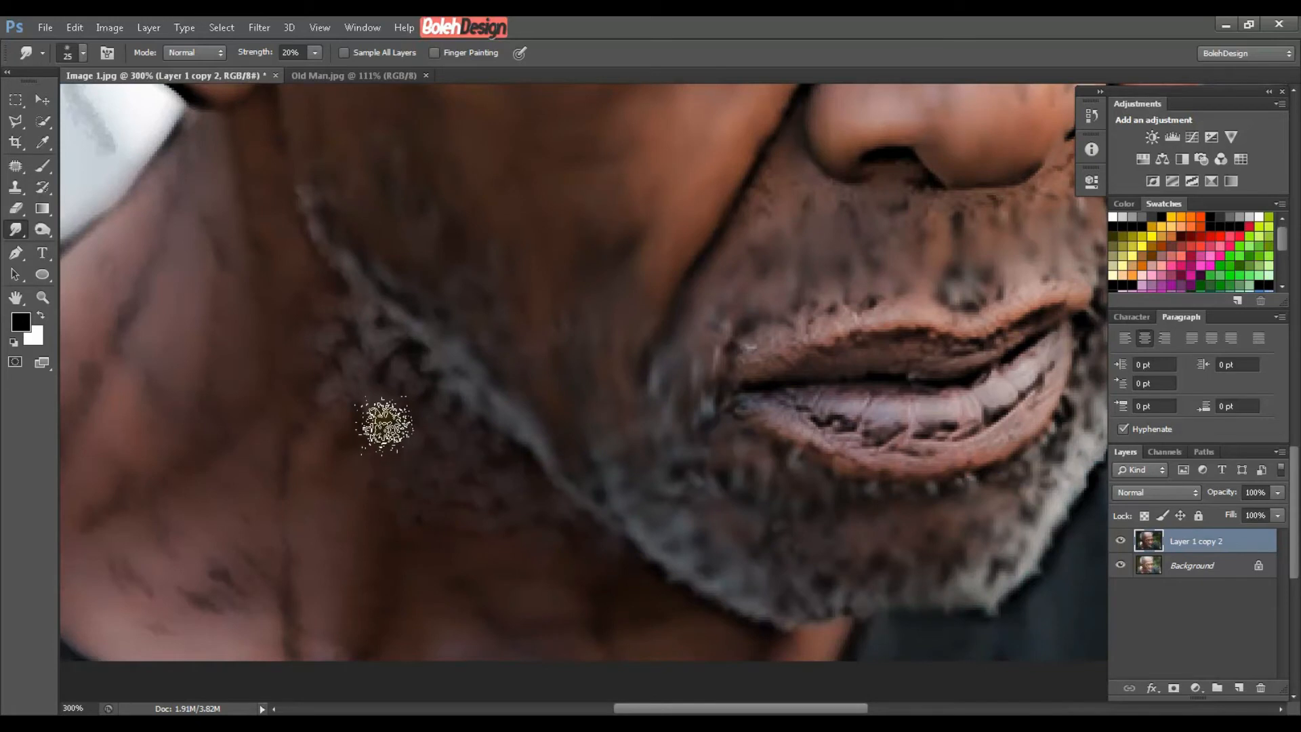
Enlarge the smudge brush to 40 px and soften the stubble on the neck below the jaw.
key(bracketright)
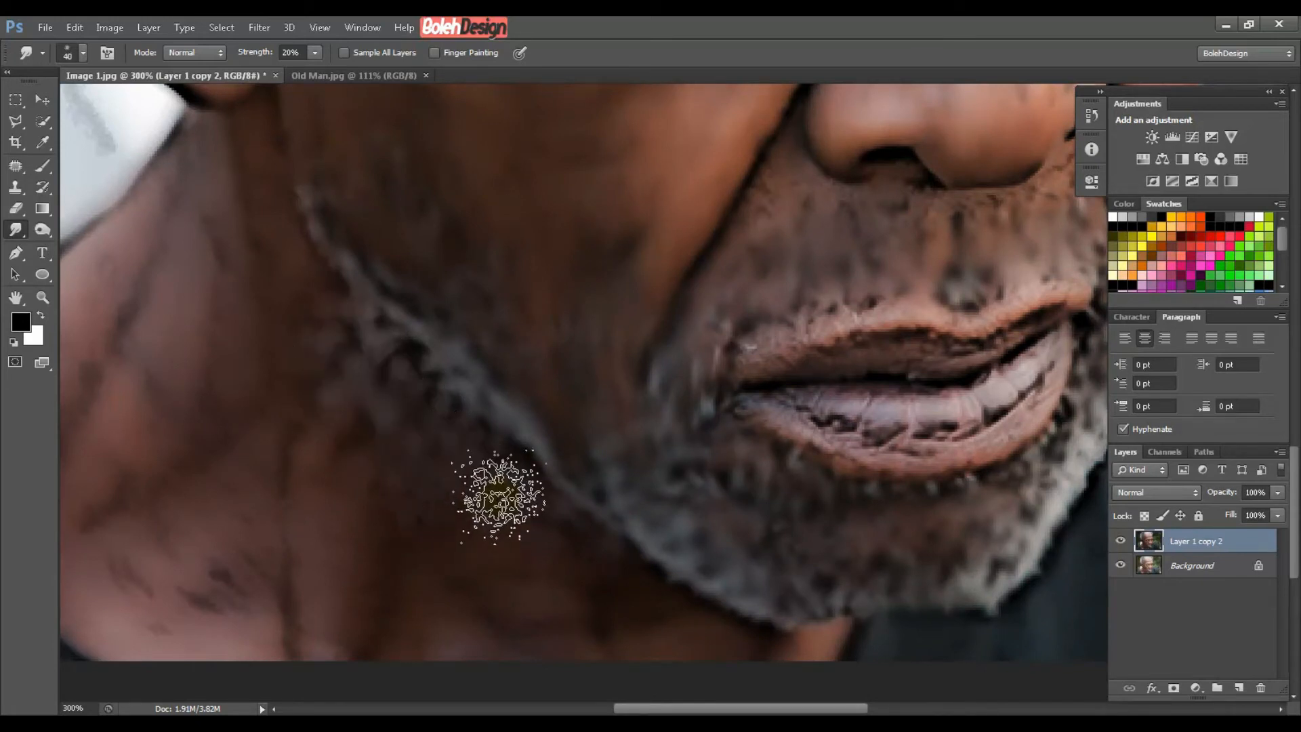
key(bracketright)
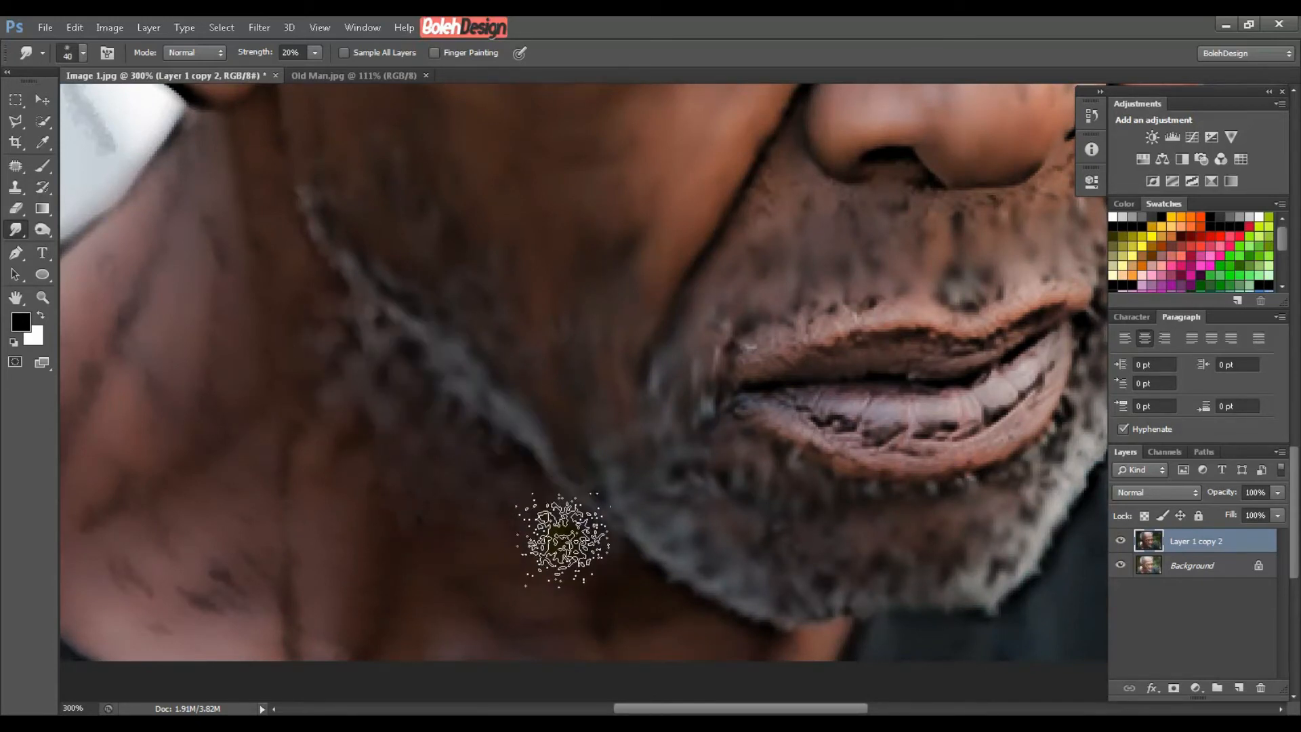
drag(971, 275, 616, 558)
Smudge the skin under the nose and the spotted cheek beside it at 30% strength with 10 px and 15 px brushes.
key(bracketleft)
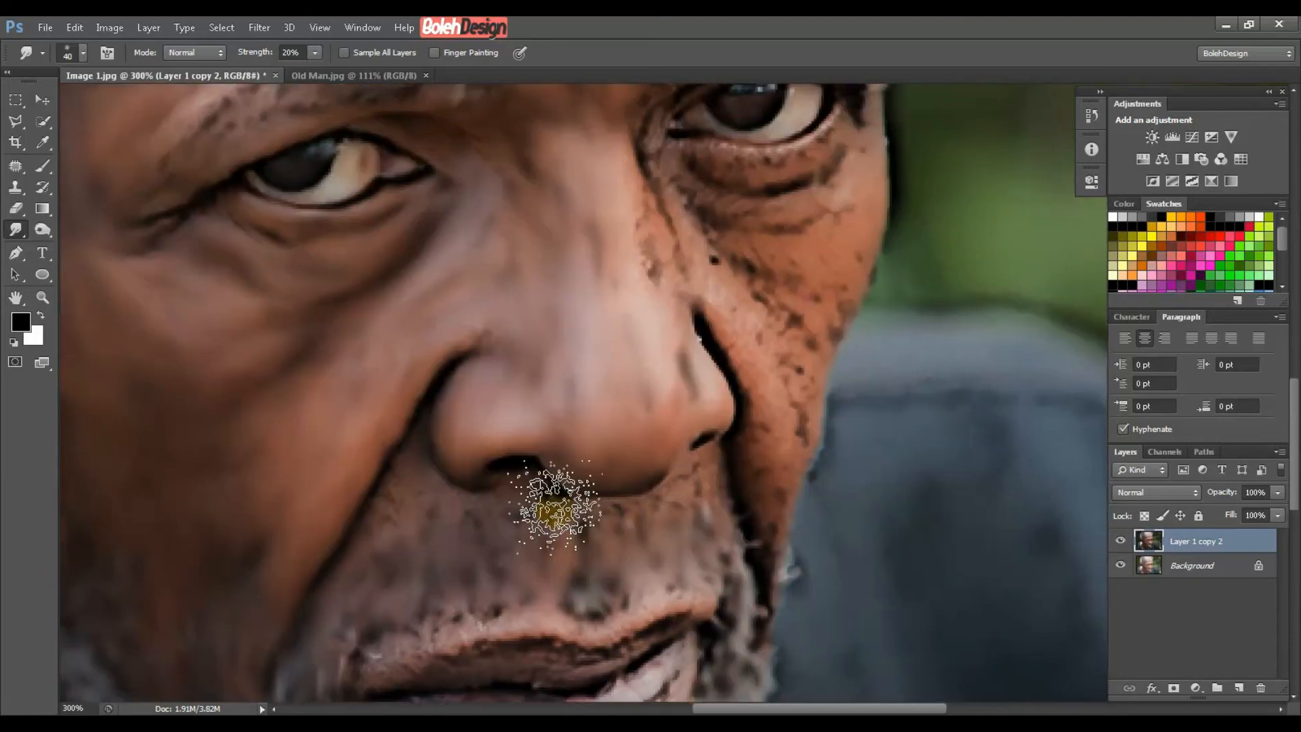
key(bracketleft)
key(bracketleft)
key(bracketleft)
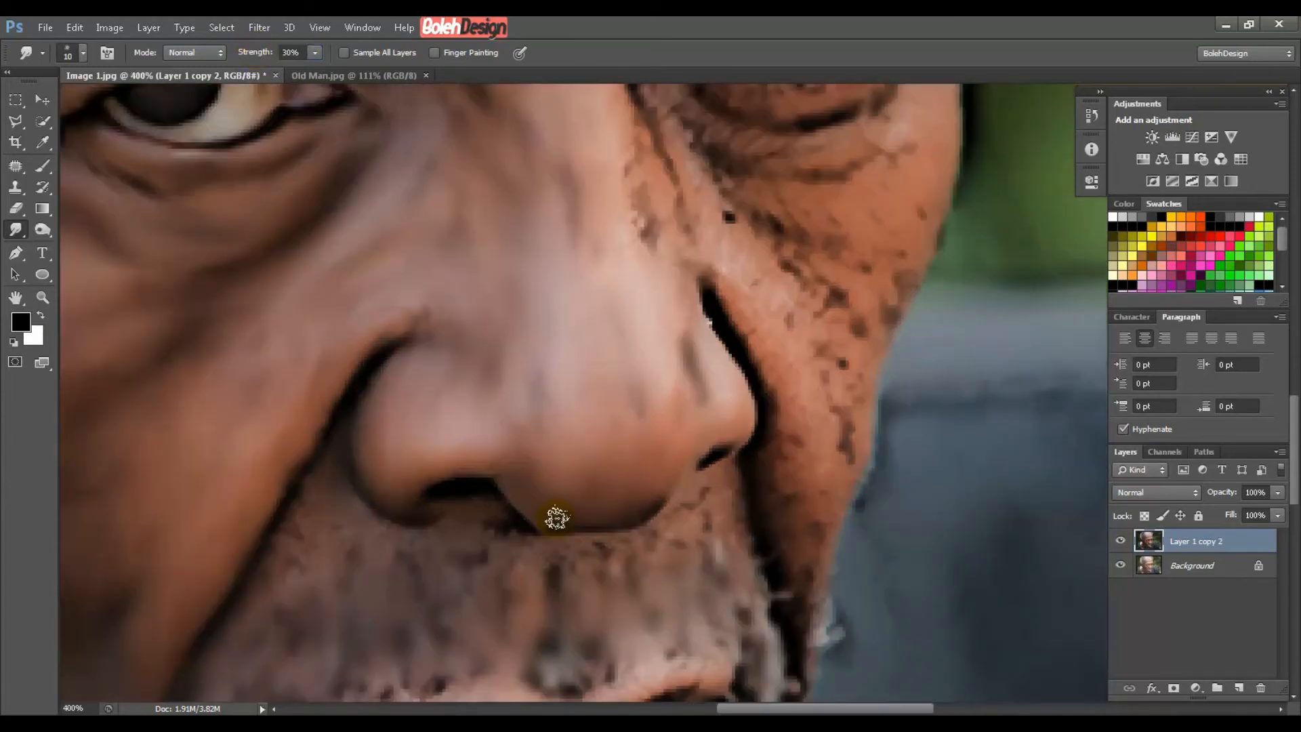
scroll(555, 517, up, 2)
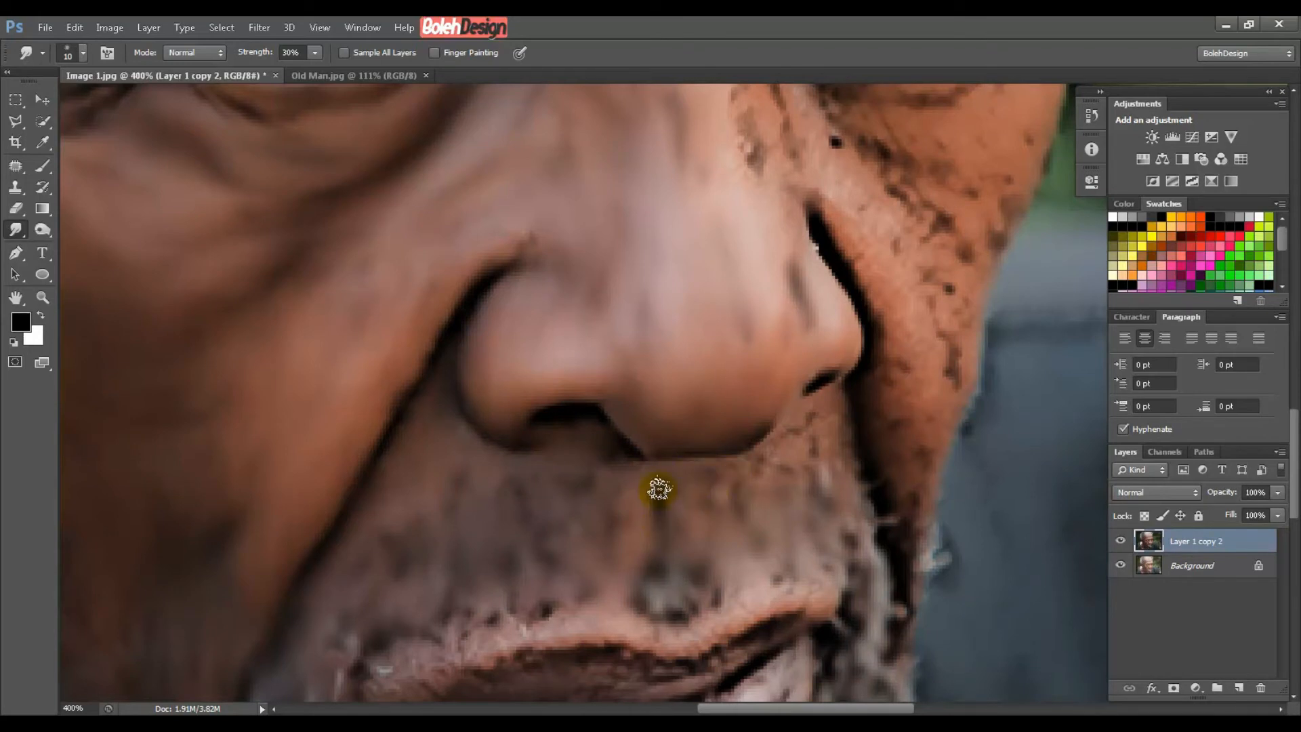
drag(659, 521, 568, 563)
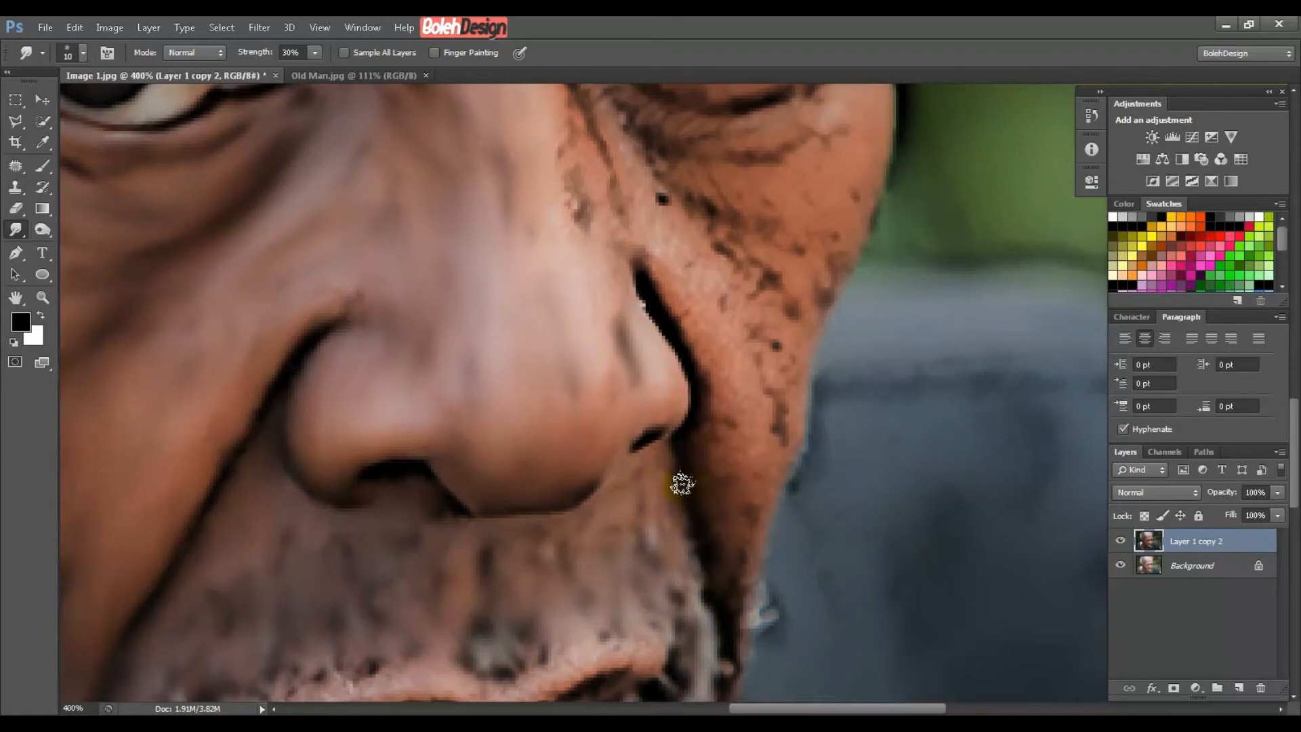
key(bracketright)
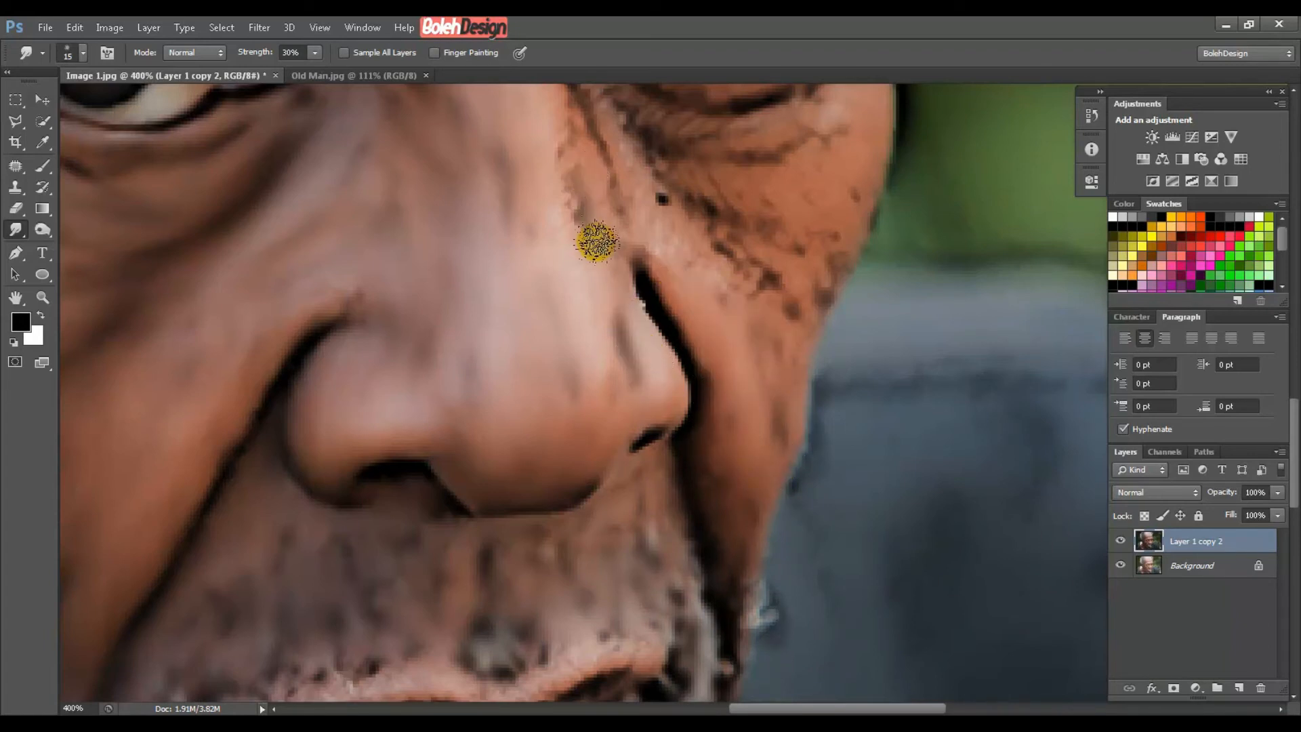
Smooth the creases of the upper and lower lips with 10 px and 9 px smudge brushes.
scroll(593, 379, down, 5)
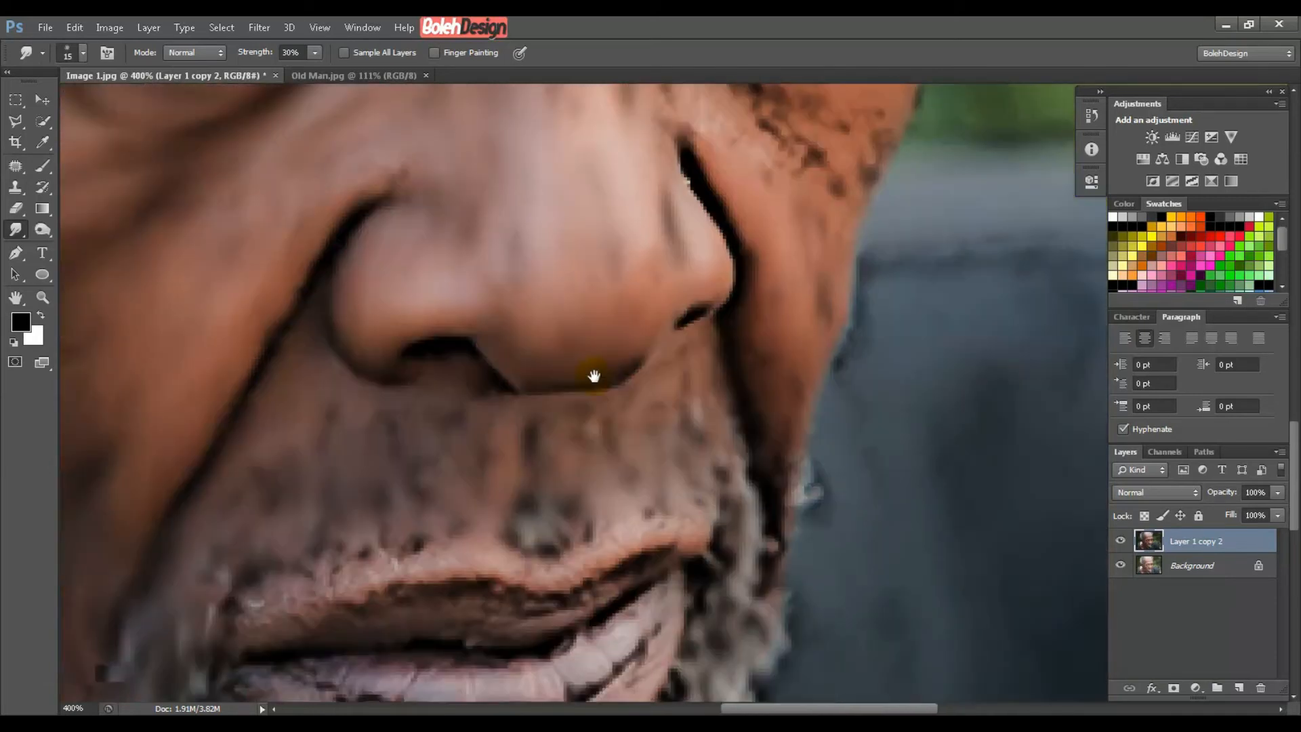
scroll(678, 339, left, 3)
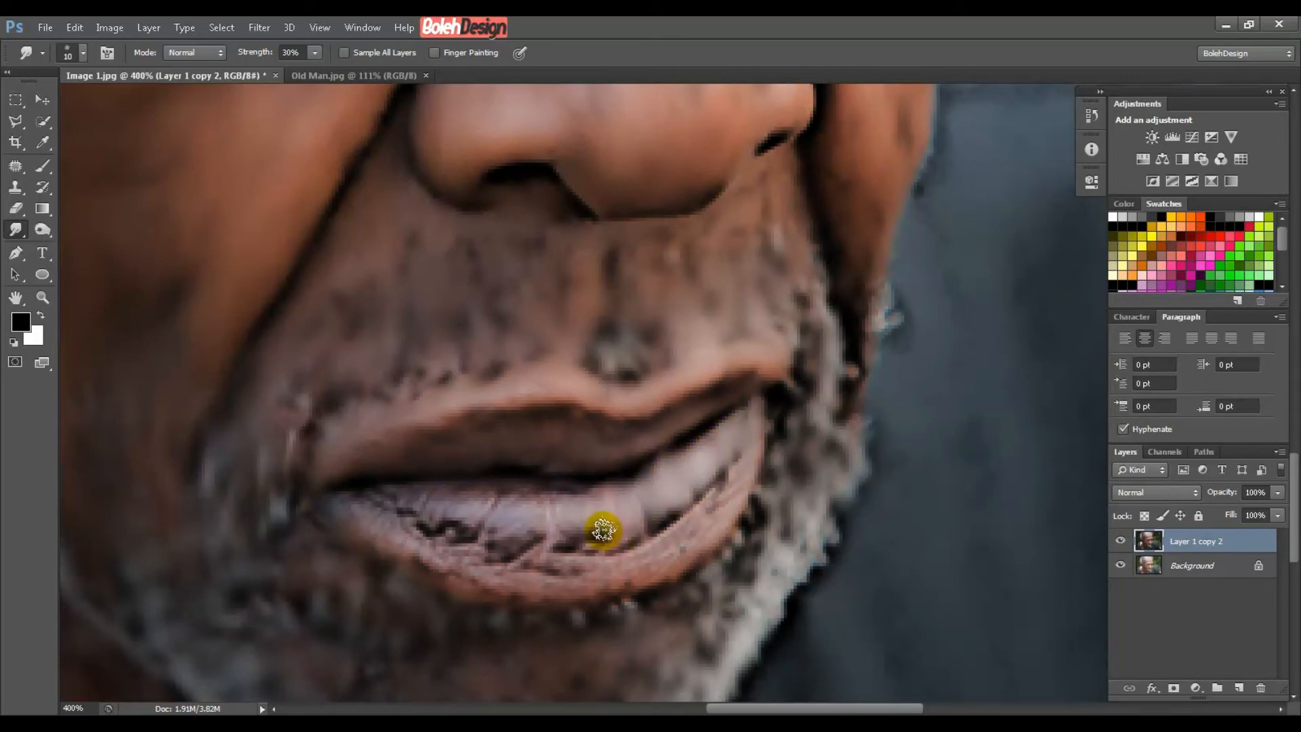
mouse_move(601, 508)
mouse_down()
mouse_move(569, 546)
mouse_move(548, 515)
mouse_up()
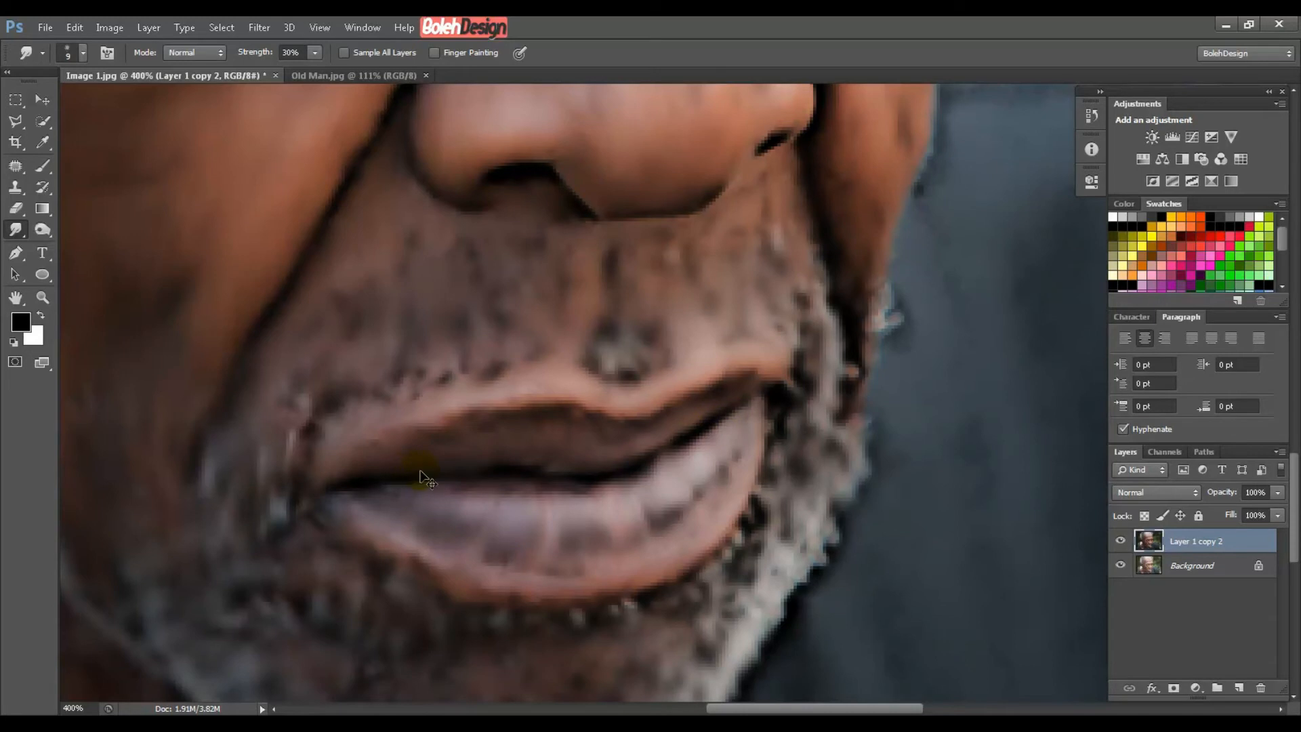
Smudge the spotted cheek and under-eye bag on the image's right with 15 px, 20 px and 10 px brushes.
key(ctrl+minus)
key(ctrl+minus)
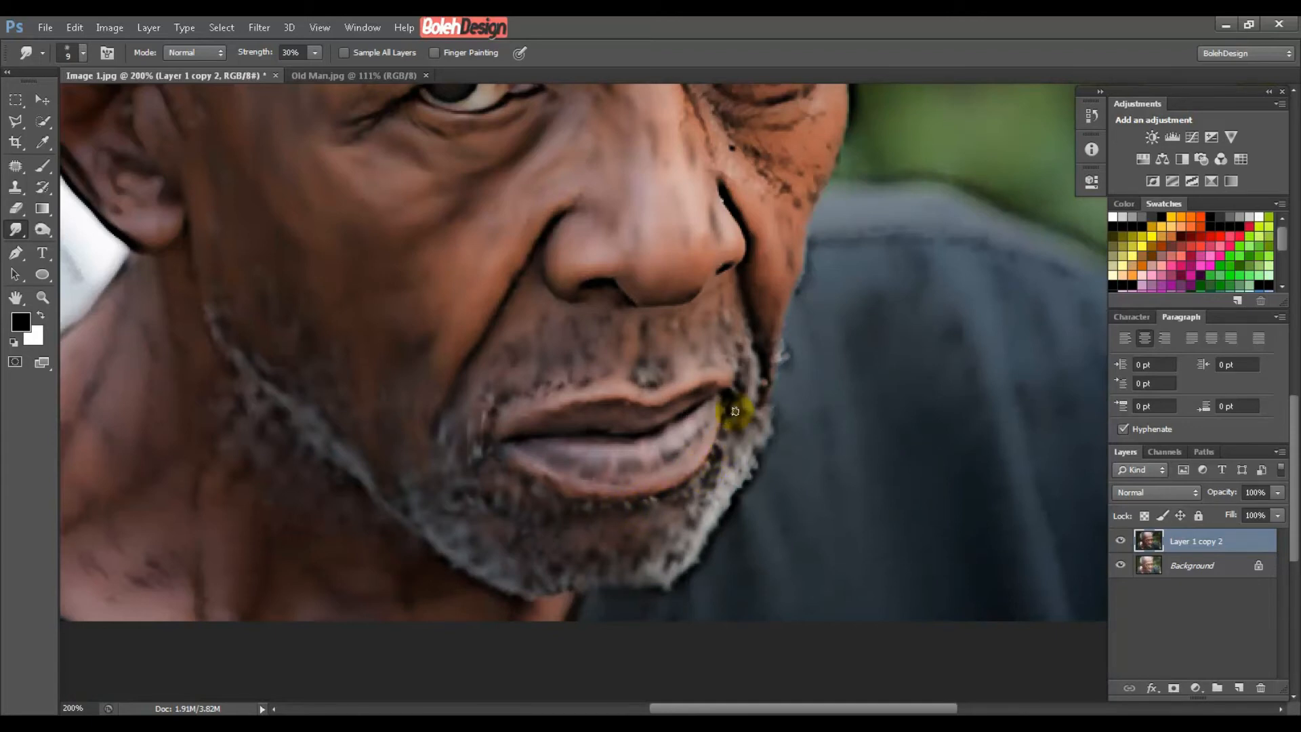
drag(523, 467, 391, 513)
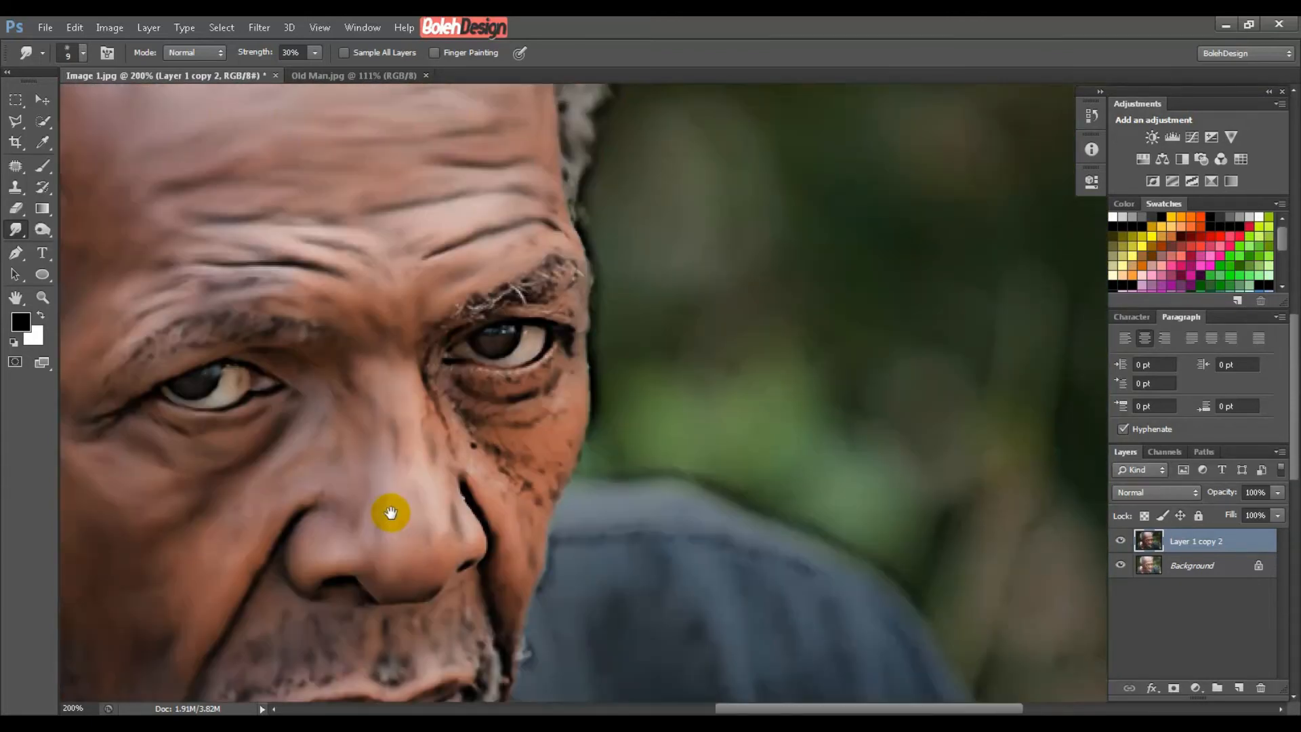
key(ctrl+plus)
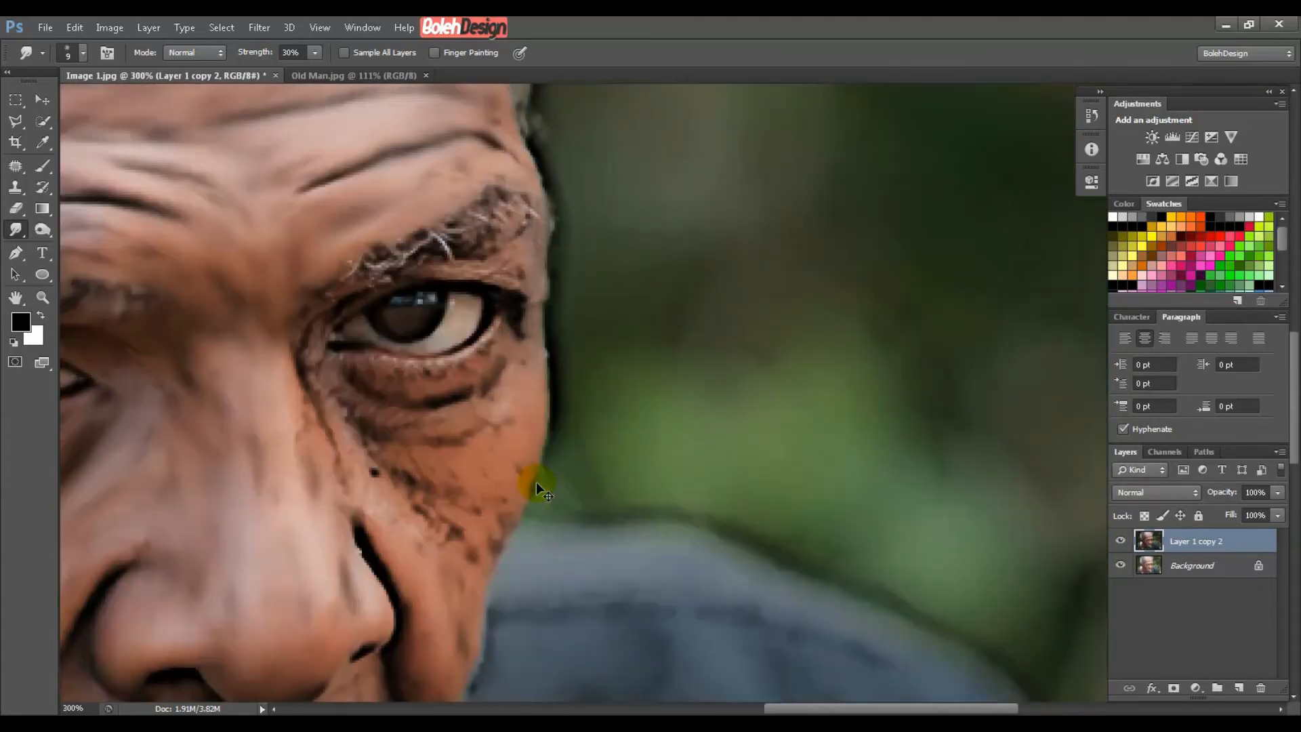
key(bracketright)
key(bracketright)
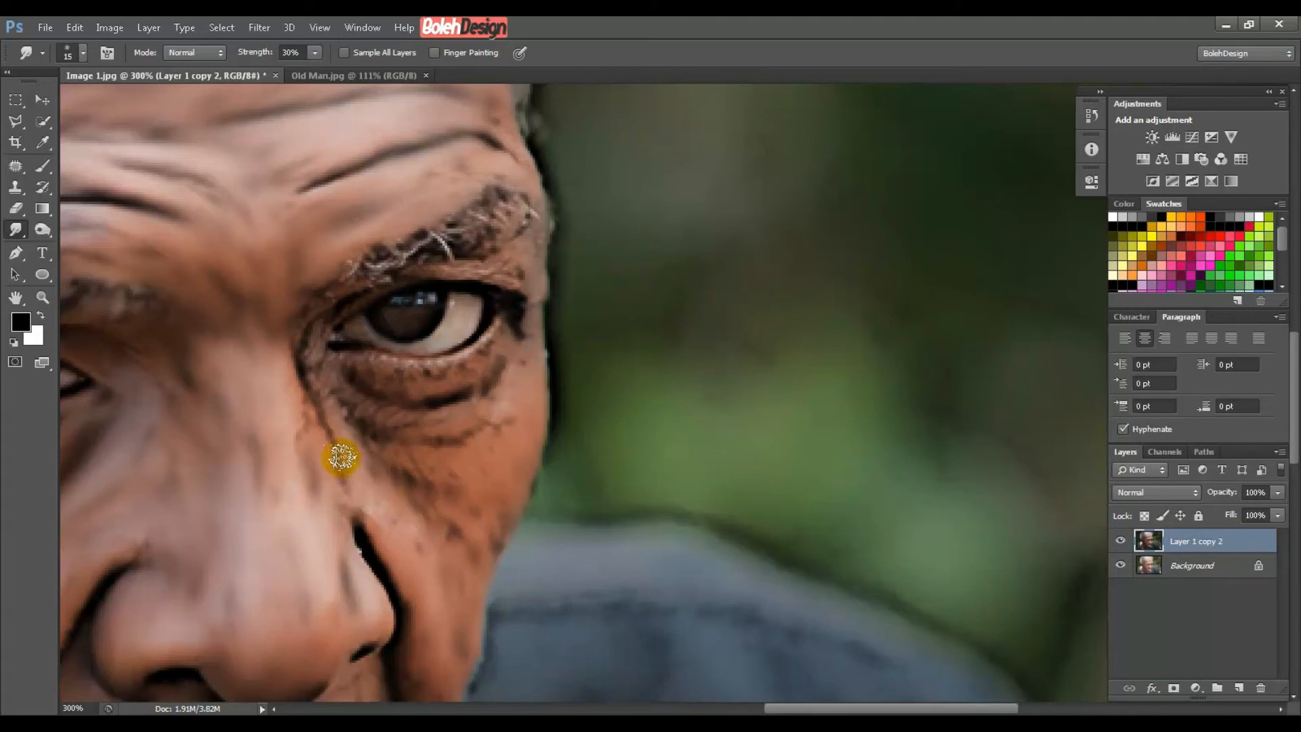
mouse_move(342, 456)
mouse_down()
mouse_move(377, 452)
mouse_move(355, 425)
mouse_move(346, 450)
mouse_move(330, 409)
mouse_move(362, 434)
mouse_move(358, 405)
mouse_move(468, 414)
mouse_move(366, 381)
mouse_move(415, 393)
mouse_move(481, 368)
mouse_move(361, 382)
mouse_move(447, 393)
mouse_move(497, 370)
mouse_move(503, 347)
mouse_move(434, 390)
mouse_move(506, 365)
mouse_move(432, 402)
mouse_move(468, 563)
mouse_up()
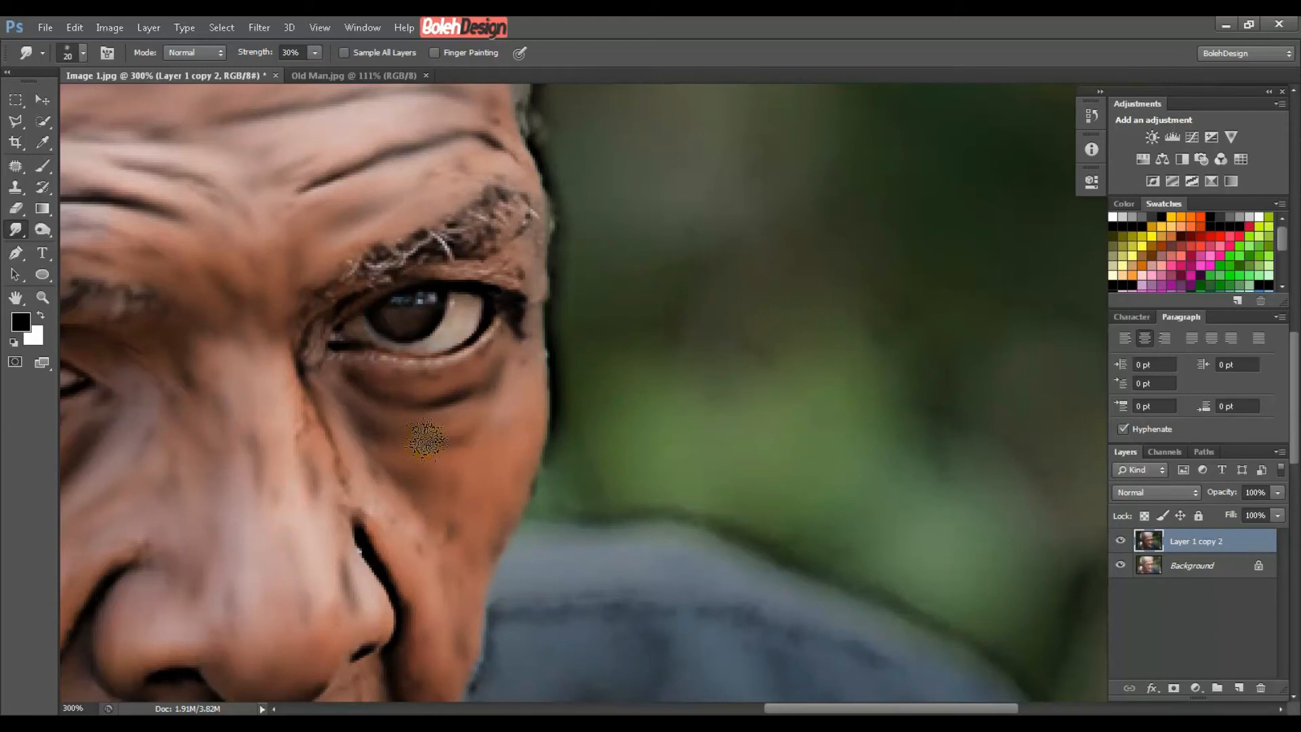
mouse_move(447, 399)
mouse_down()
mouse_move(328, 372)
mouse_move(382, 374)
mouse_up()
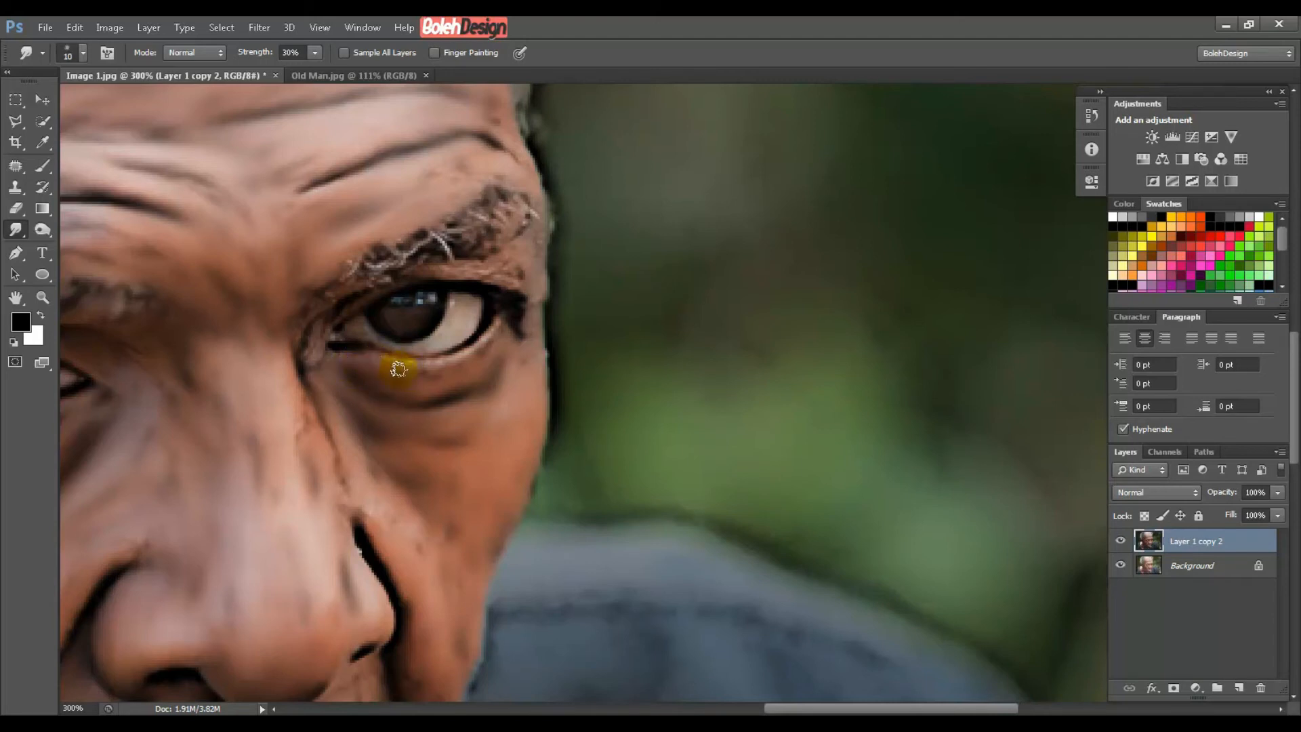
Smudge the eye white, iris reflections and upper eyelid of the eye on the image's right, reducing the brush from 10 px to 8 px.
key(ctrl+plus)
key(ctrl+plus)
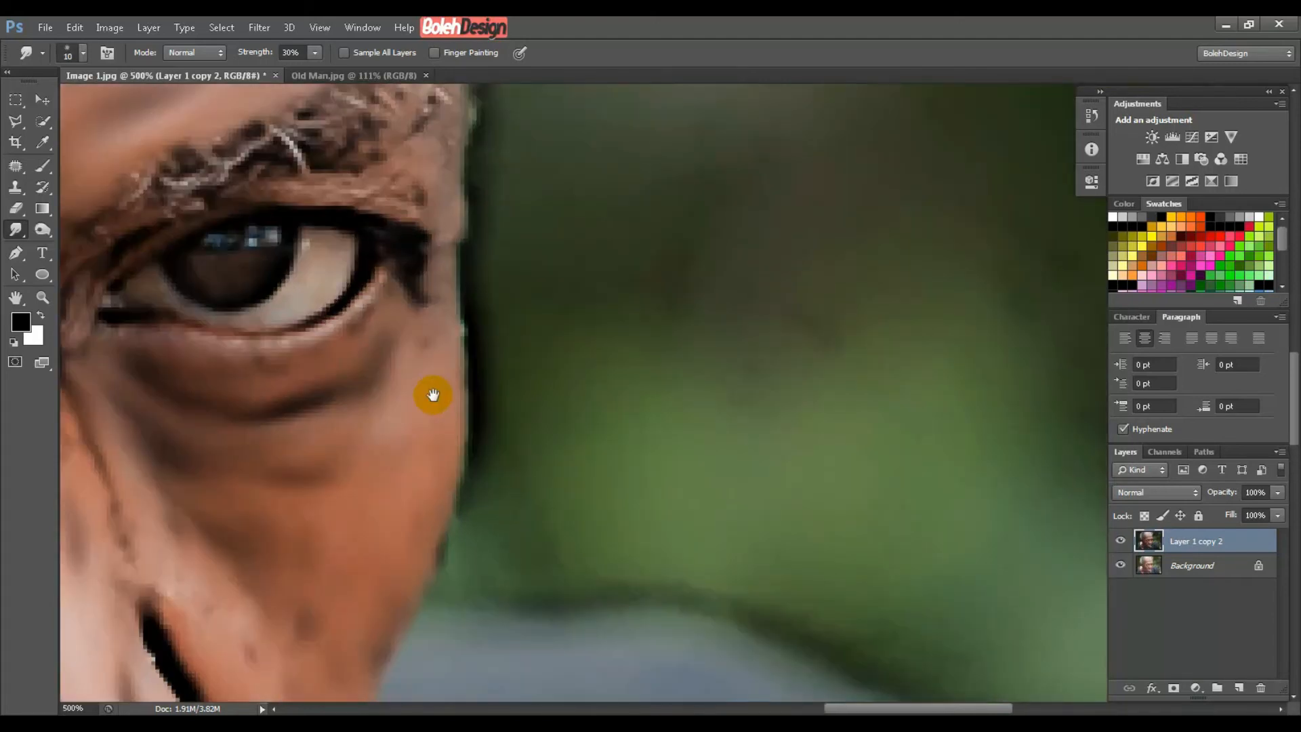
drag(373, 394, 569, 494)
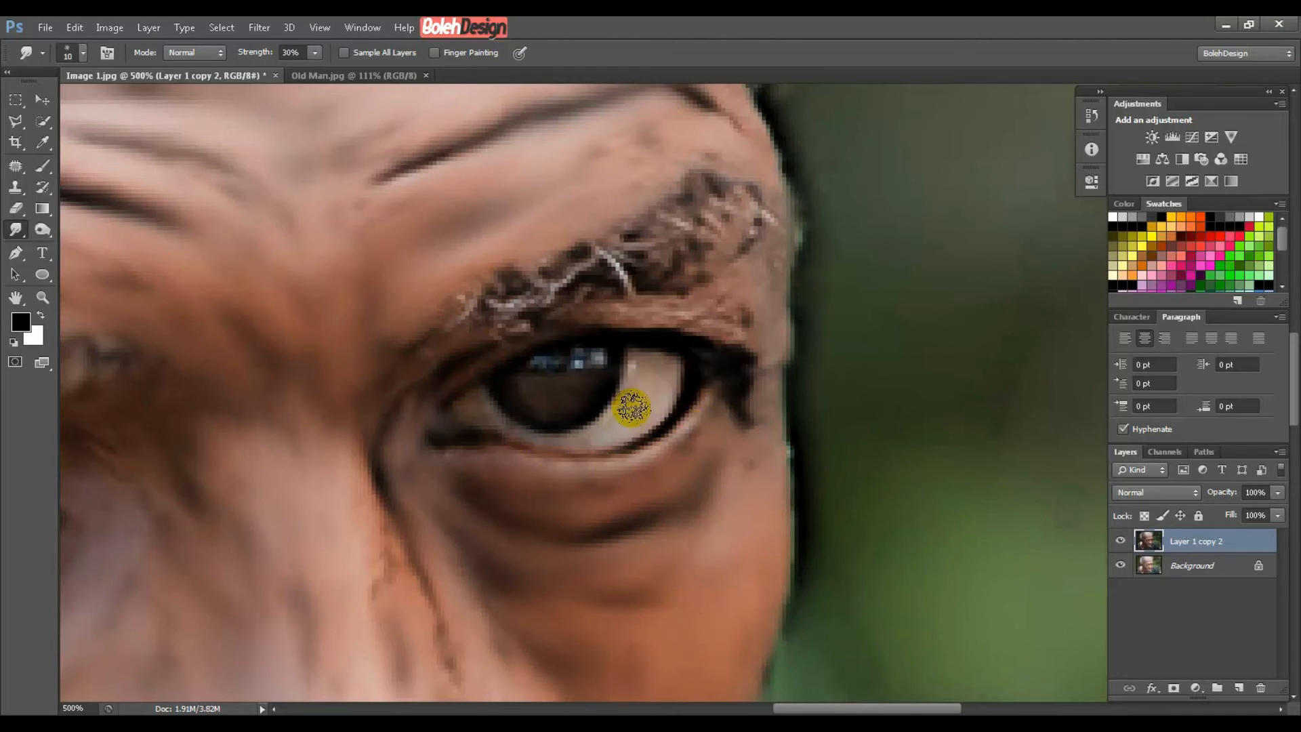
drag(631, 407, 639, 372)
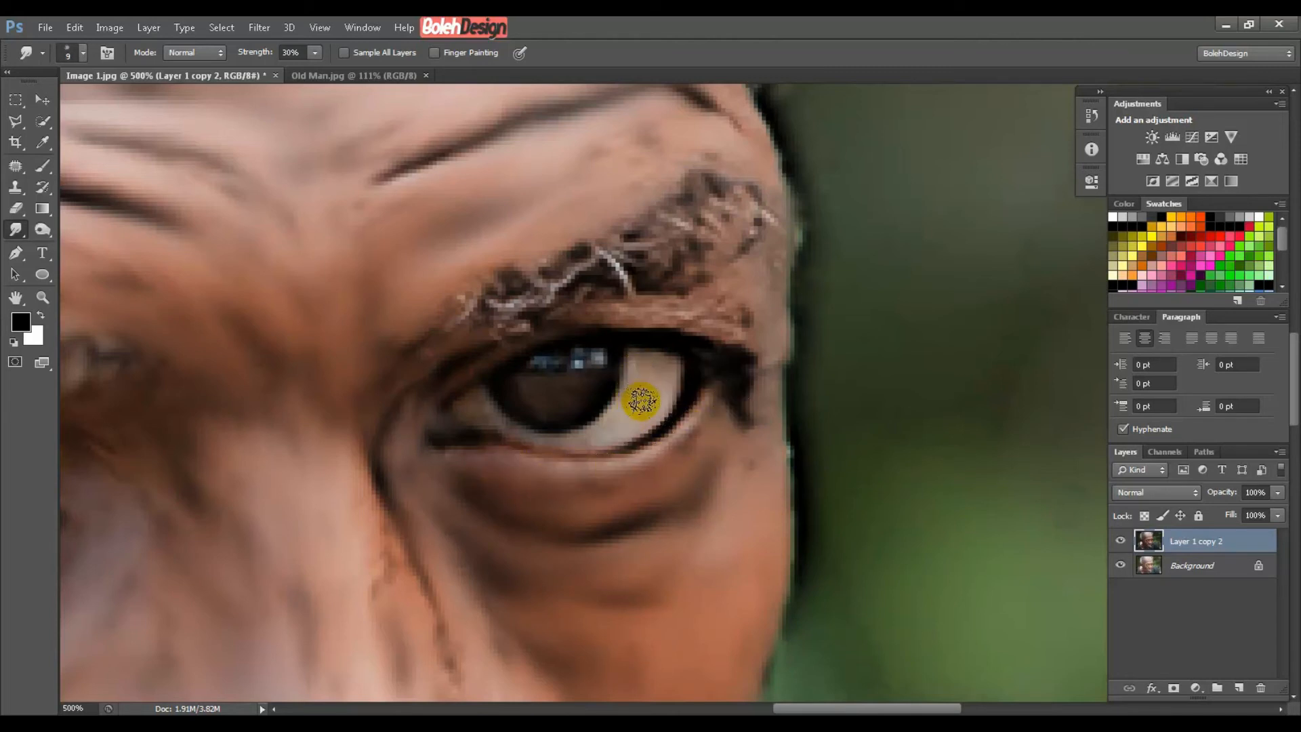
mouse_move(637, 416)
mouse_down()
mouse_move(662, 386)
mouse_move(603, 434)
mouse_up()
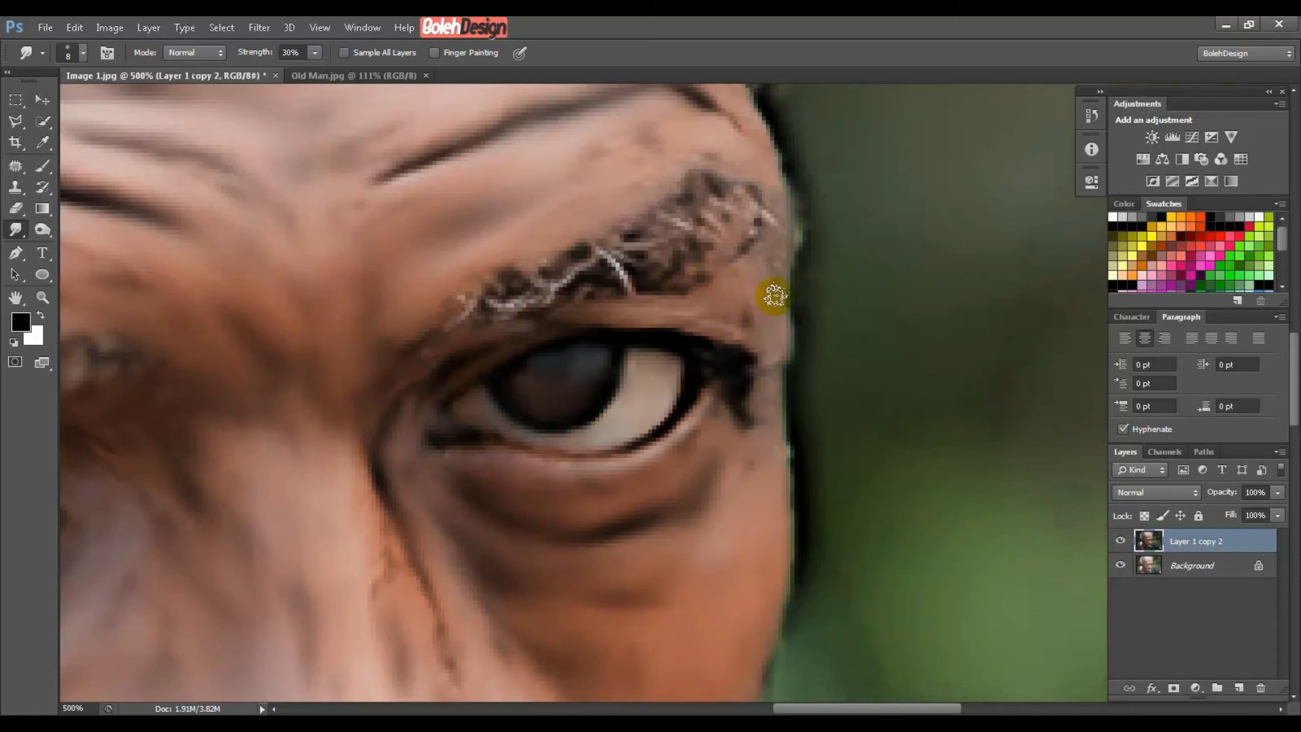
Lower the smudge strength to 20% and soften the eyebrow on the image's right with 20 px and 10 px brushes.
key(bracketright)
key(bracketright)
key(bracketright)
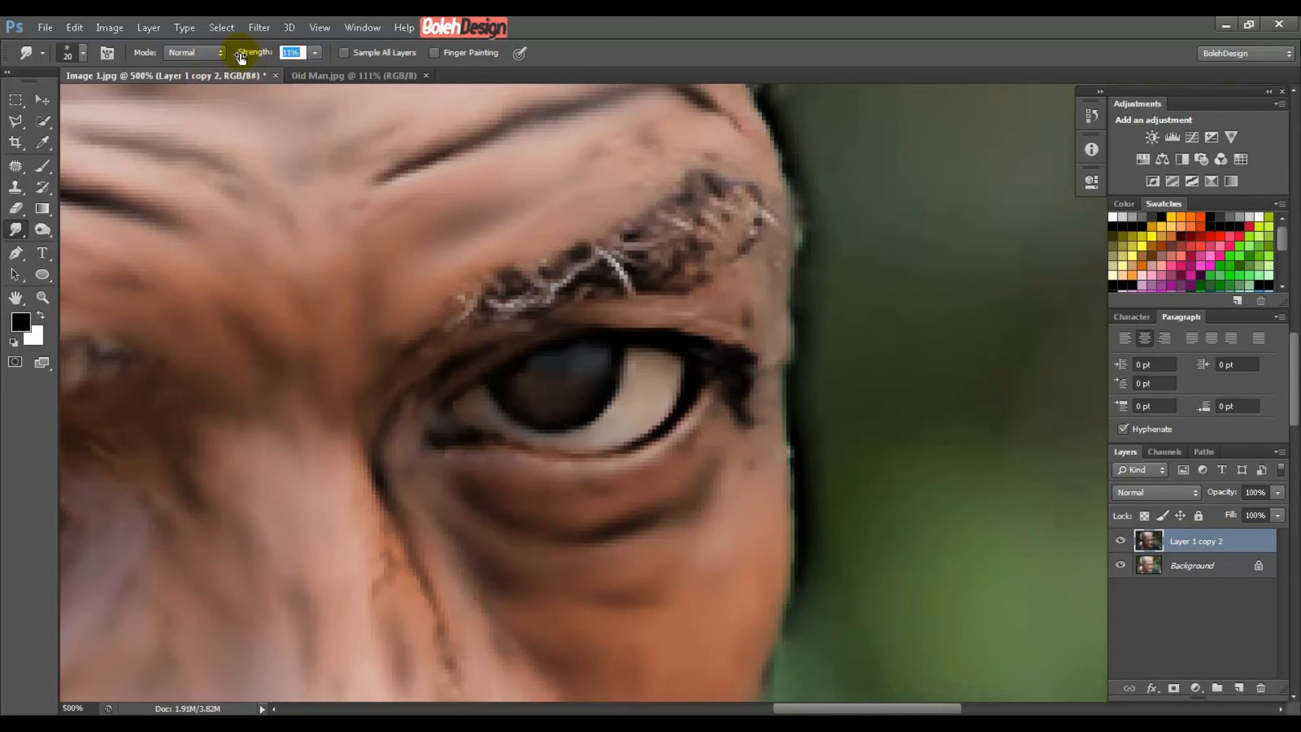
drag(242, 58, 241, 59)
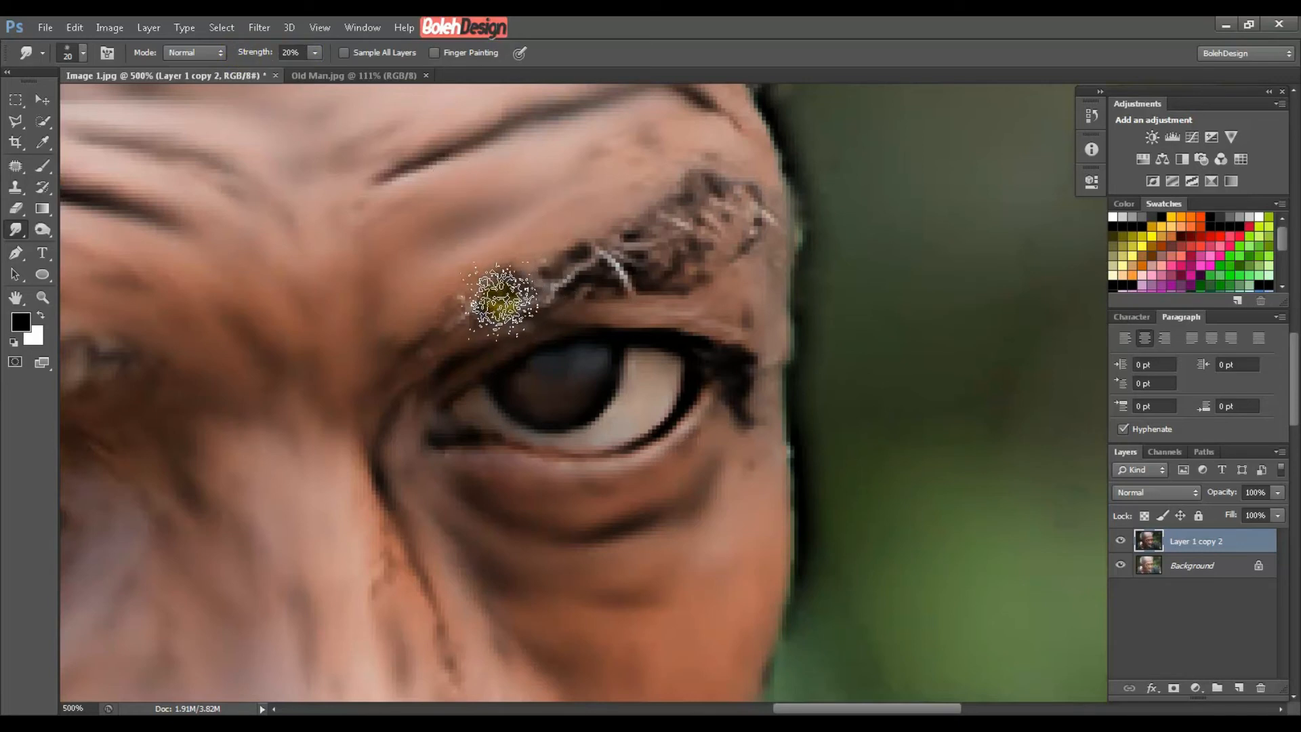
mouse_move(482, 305)
mouse_down()
mouse_move(595, 276)
mouse_move(611, 253)
mouse_move(675, 267)
mouse_move(699, 242)
mouse_move(639, 148)
mouse_move(614, 158)
mouse_move(699, 128)
mouse_move(644, 123)
mouse_move(616, 141)
mouse_move(740, 226)
mouse_move(758, 212)
mouse_move(719, 229)
mouse_move(665, 214)
mouse_move(591, 244)
mouse_move(617, 268)
mouse_move(574, 265)
mouse_move(585, 295)
mouse_move(506, 267)
mouse_move(479, 296)
mouse_up()
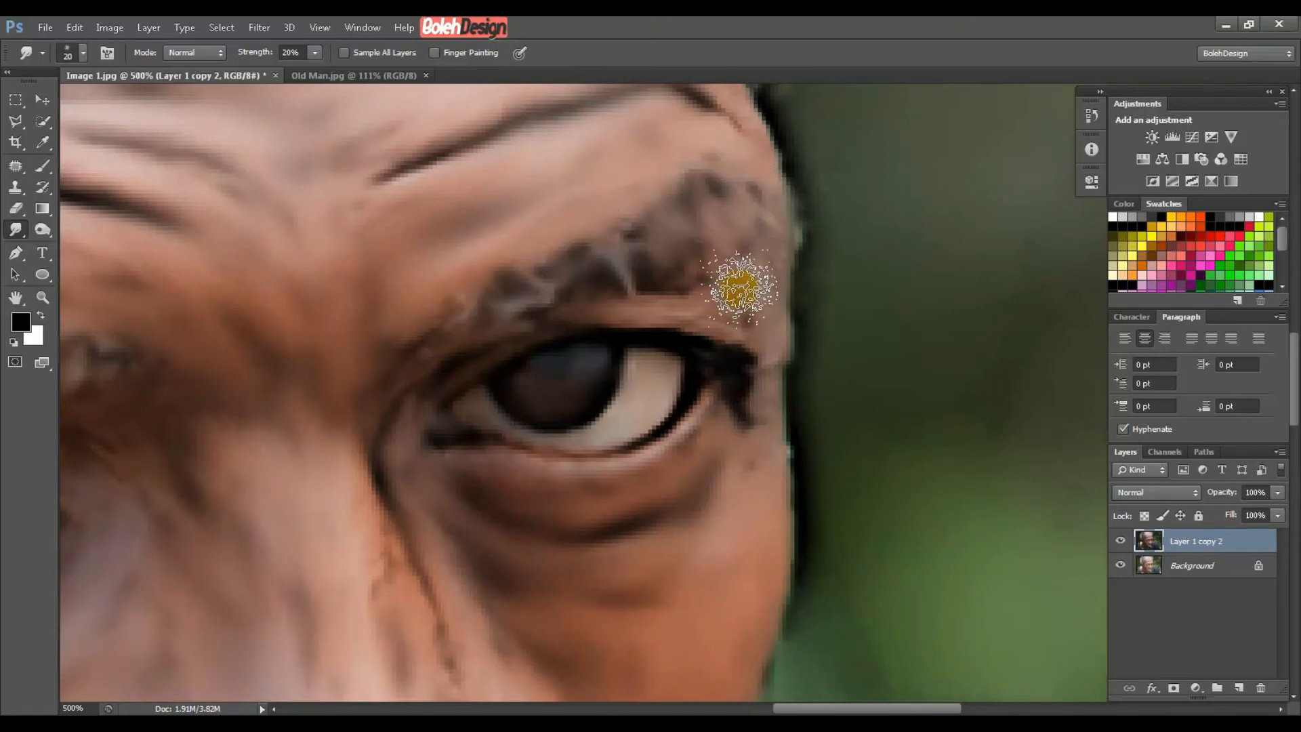
key(bracketleft)
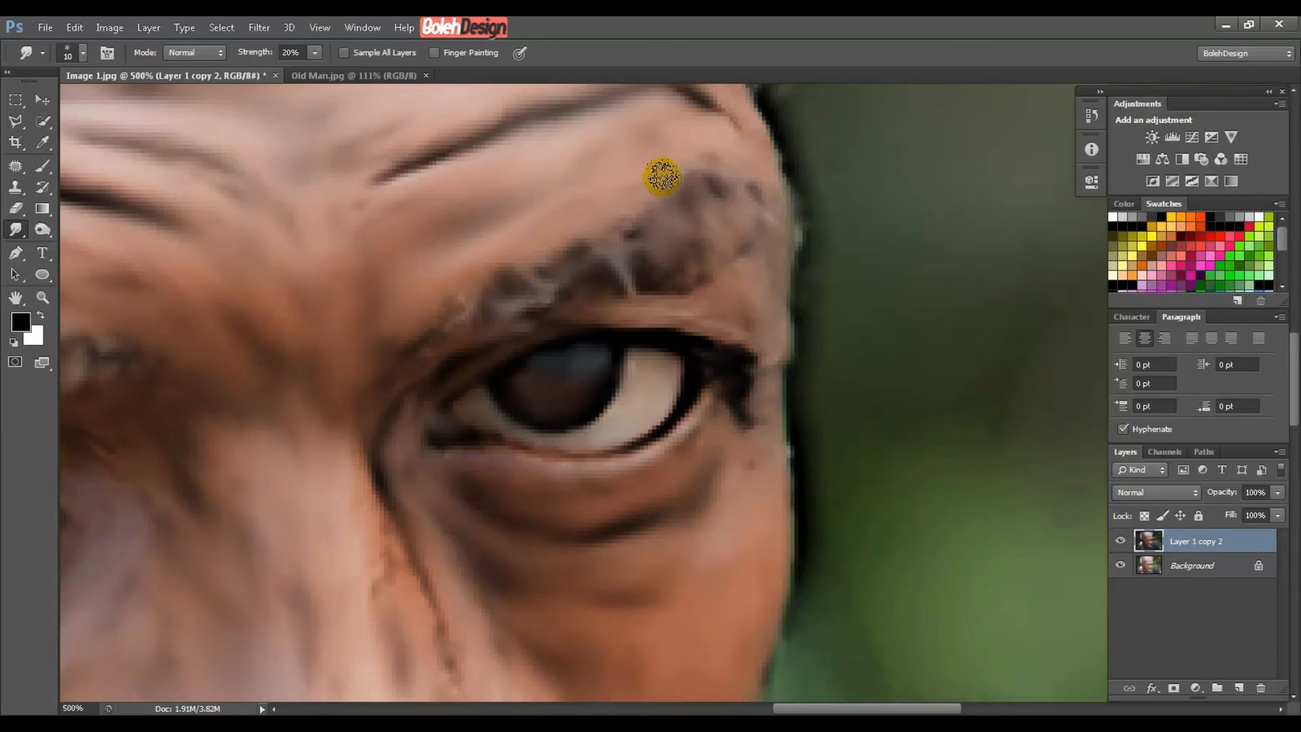
Smudge the cheek and the beard beside the mouth on the image's right with a 30 px brush.
key(ctrl+minus)
key(ctrl+minus)
key(ctrl+minus)
key(ctrl+minus)
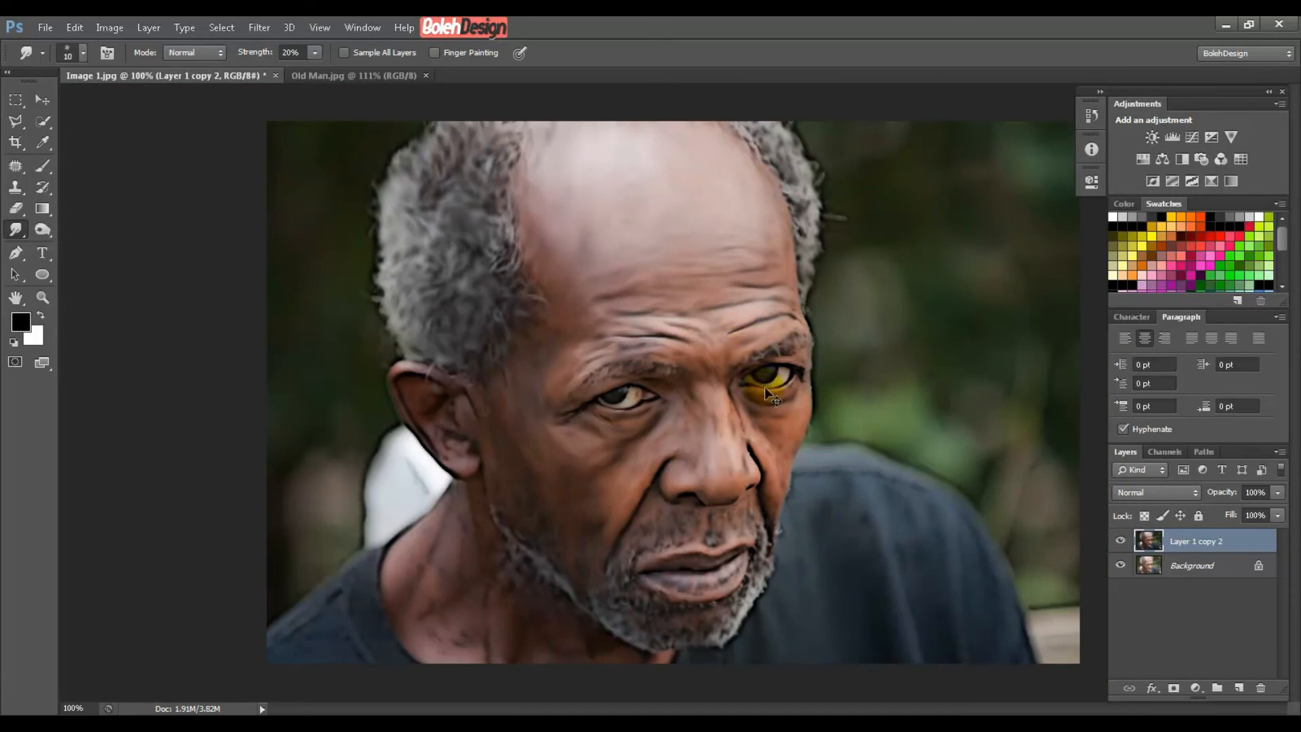
key(ctrl+plus)
key(ctrl+0)
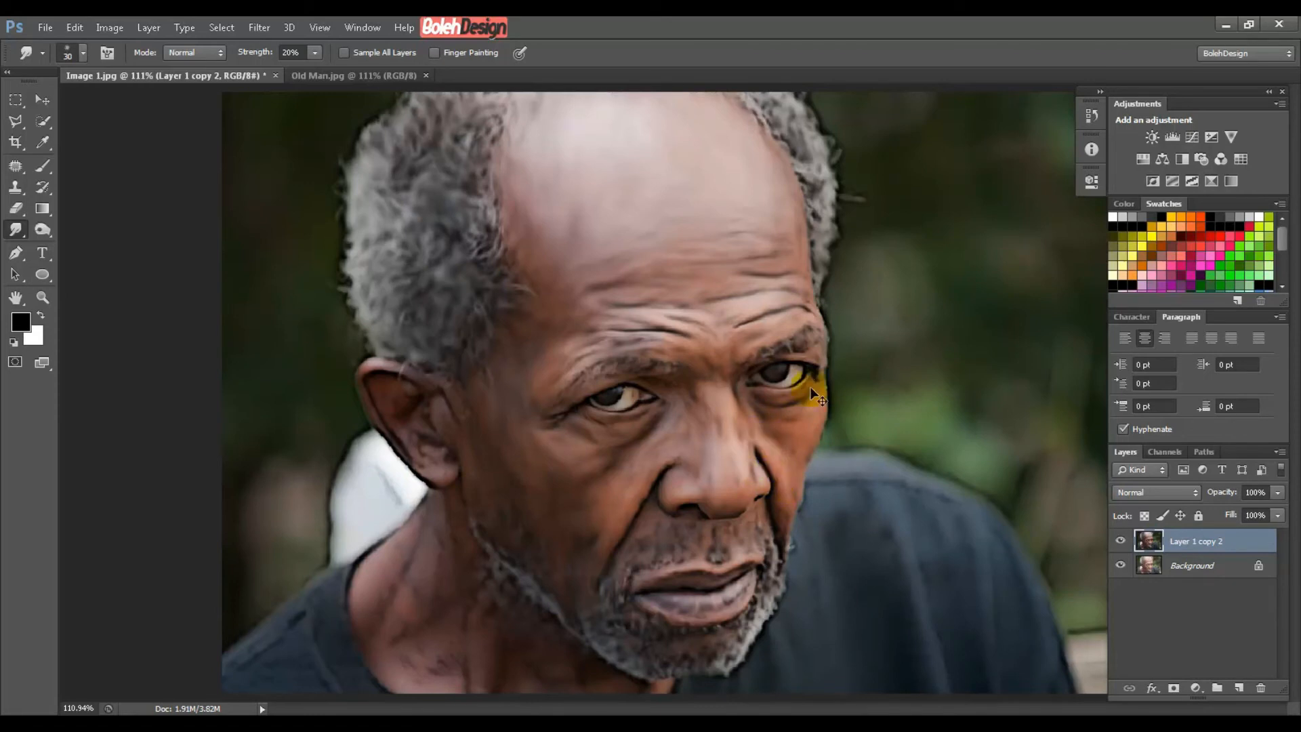
key(ctrl+plus)
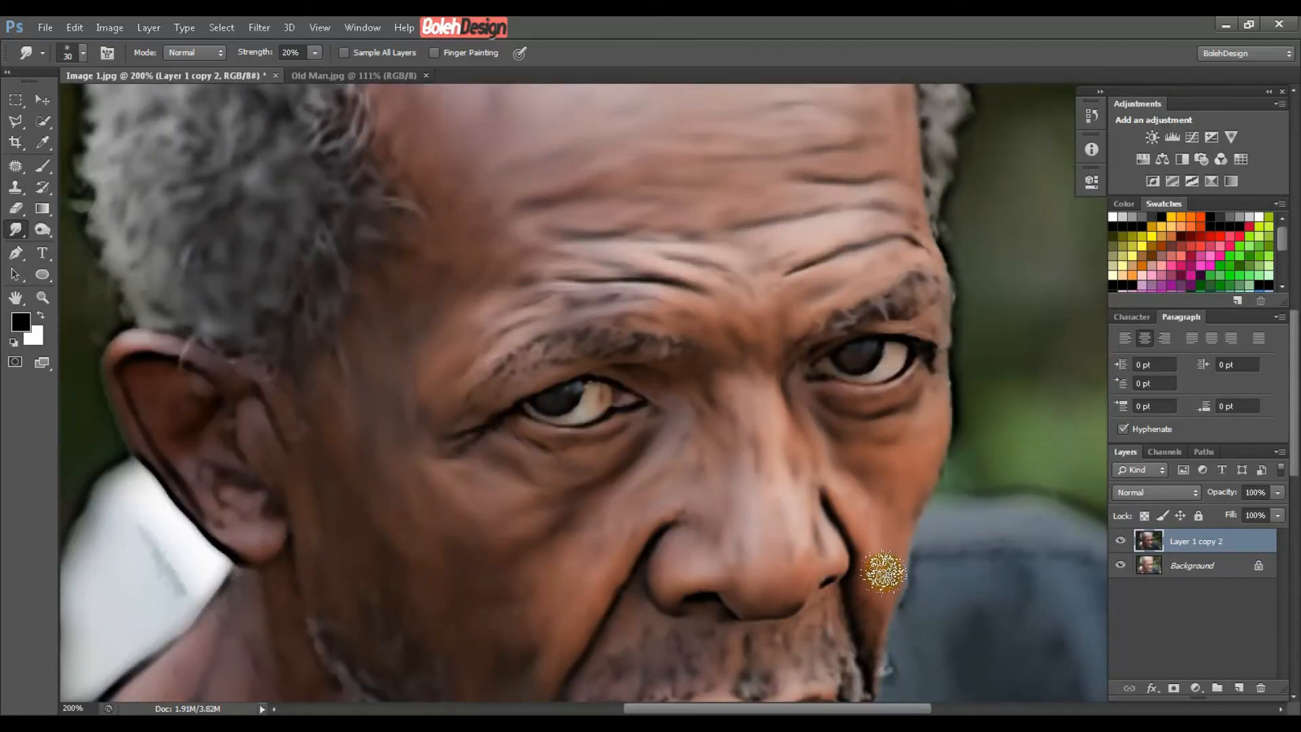
drag(850, 543, 798, 393)
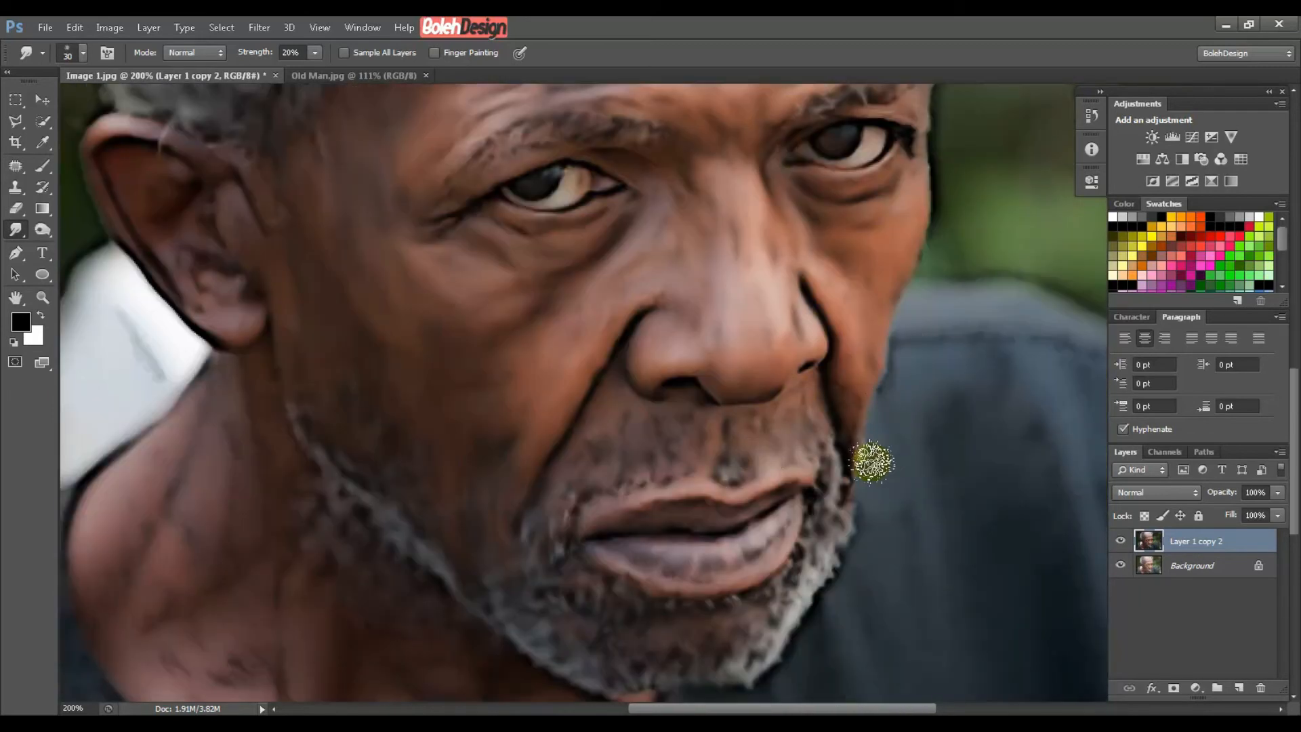
scroll(840, 540, down, 3)
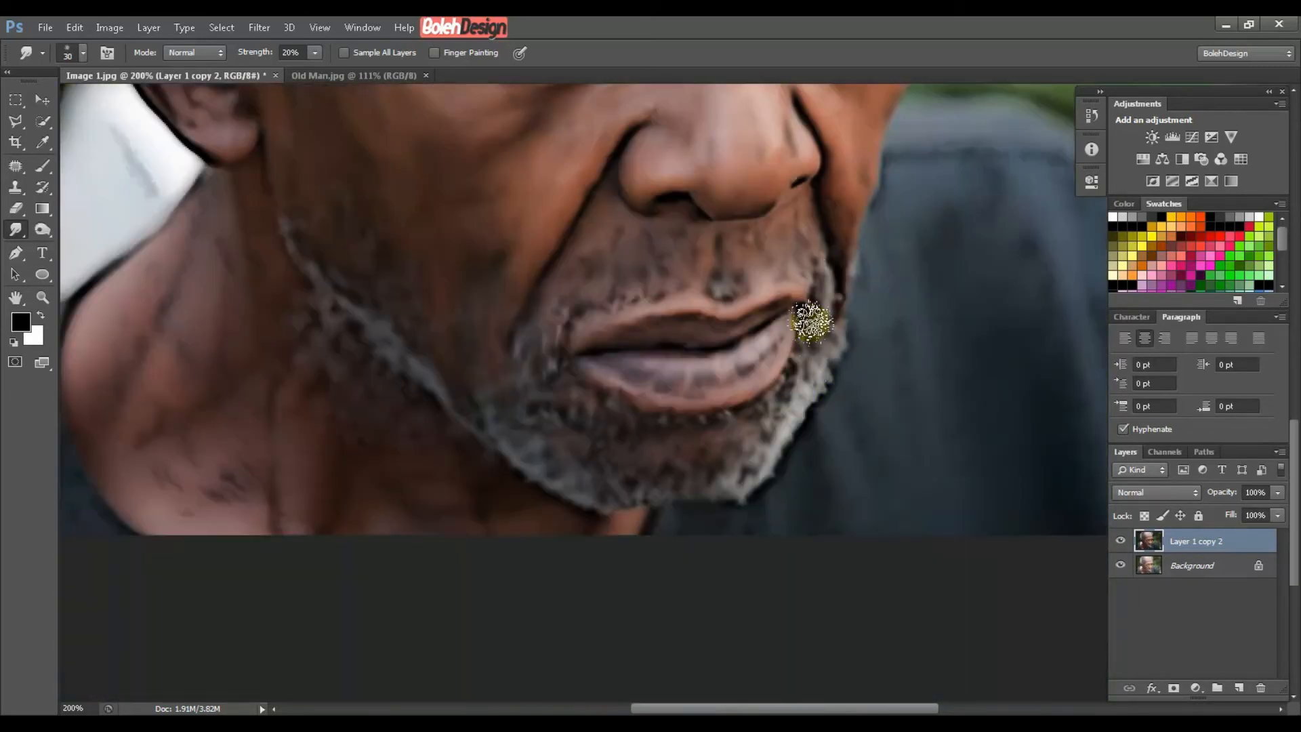
mouse_move(812, 321)
mouse_down()
mouse_move(779, 406)
mouse_move(725, 436)
mouse_move(799, 421)
mouse_move(692, 461)
mouse_move(616, 461)
mouse_move(609, 482)
mouse_move(369, 280)
mouse_up()
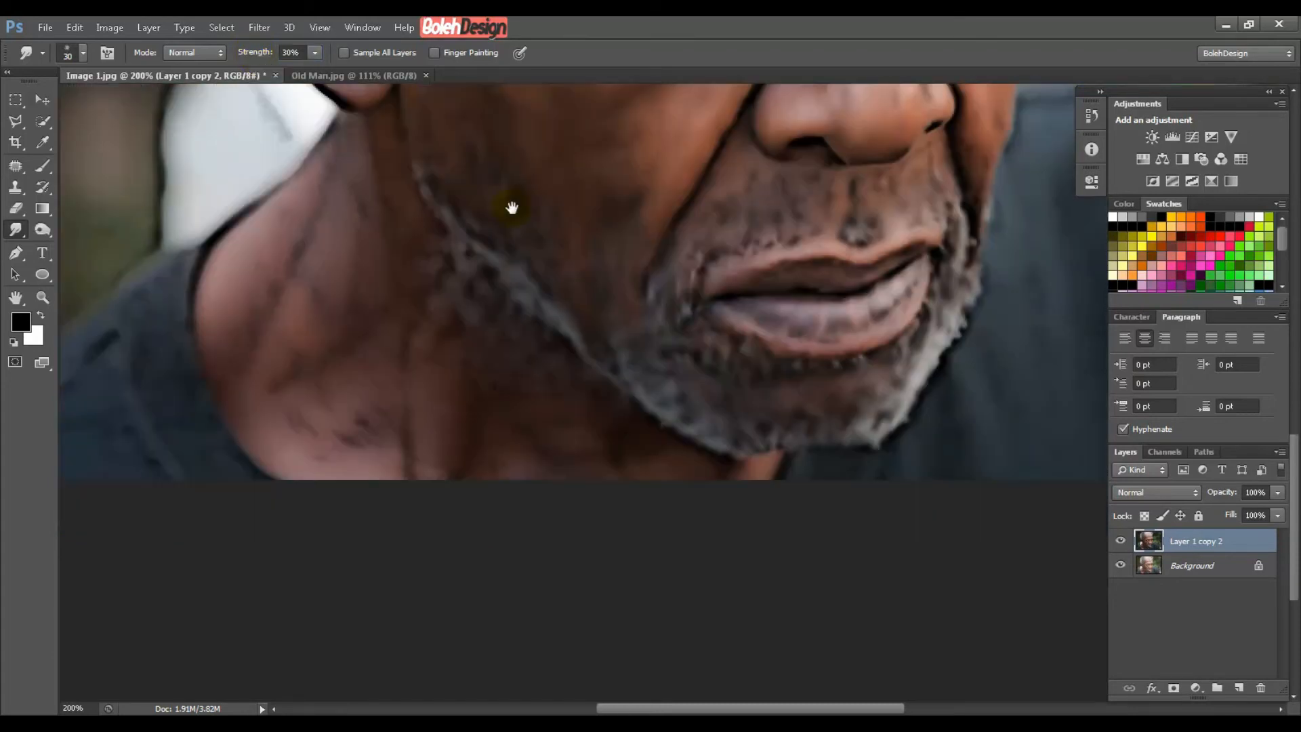
Smudge the neck skin and the jaw area beside the beard with 30 px and 50 px brushes.
drag(374, 258, 509, 203)
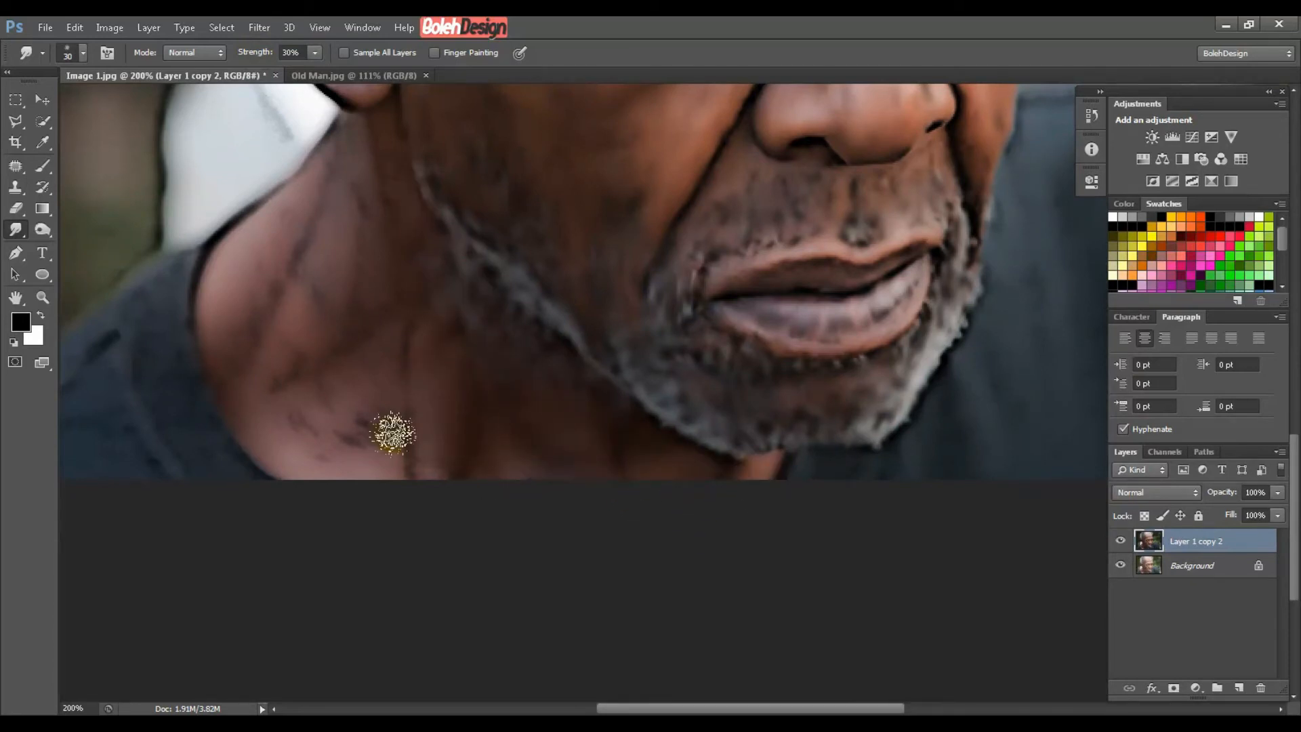
key(bracketright)
key(bracketright)
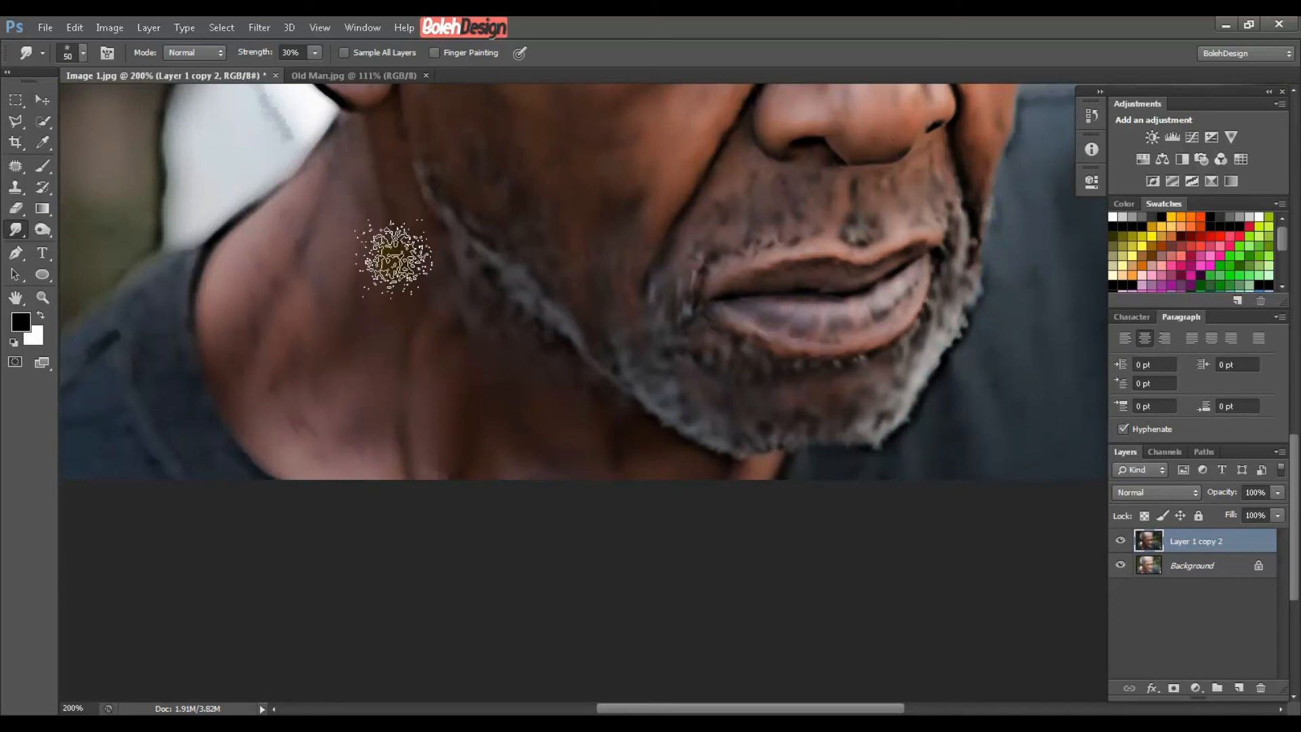
drag(347, 234, 397, 441)
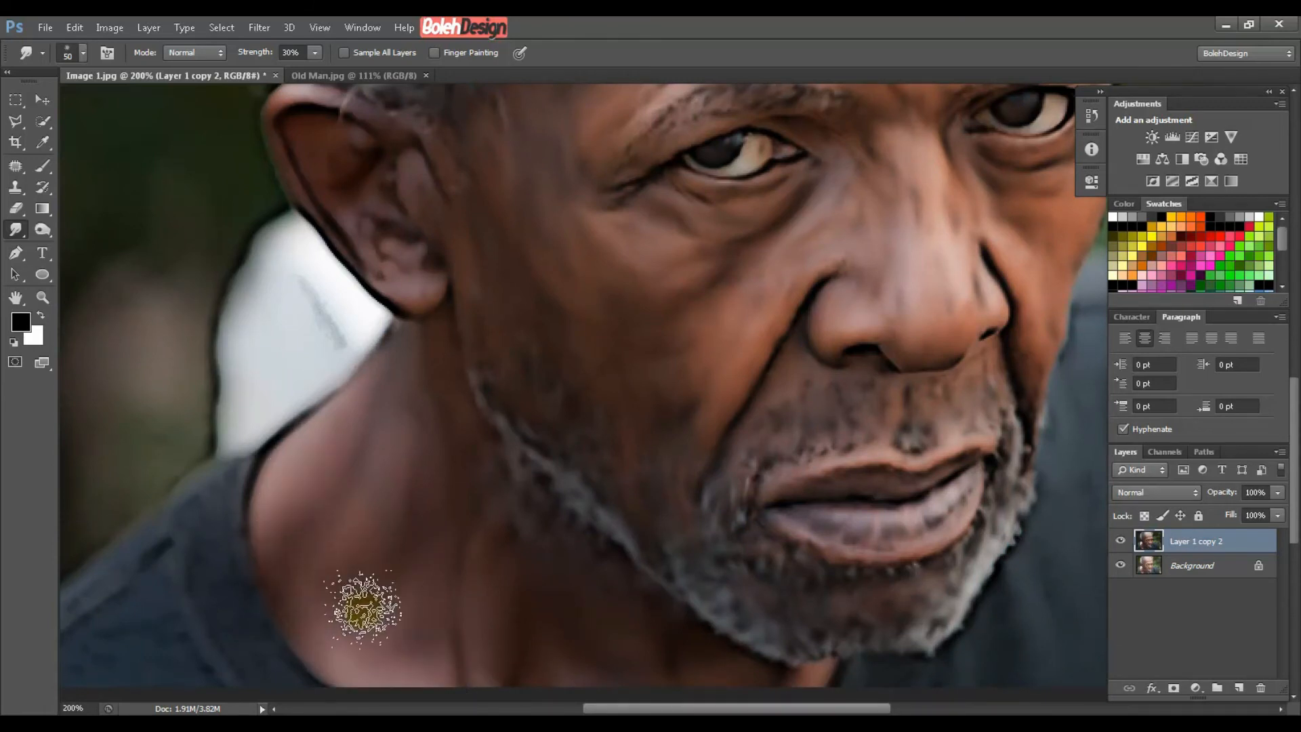
Smudge the ear's rim, inner folds and lobe, including the stray hair across it, with 35 px, 15 px and 20 px brushes.
drag(635, 379, 481, 557)
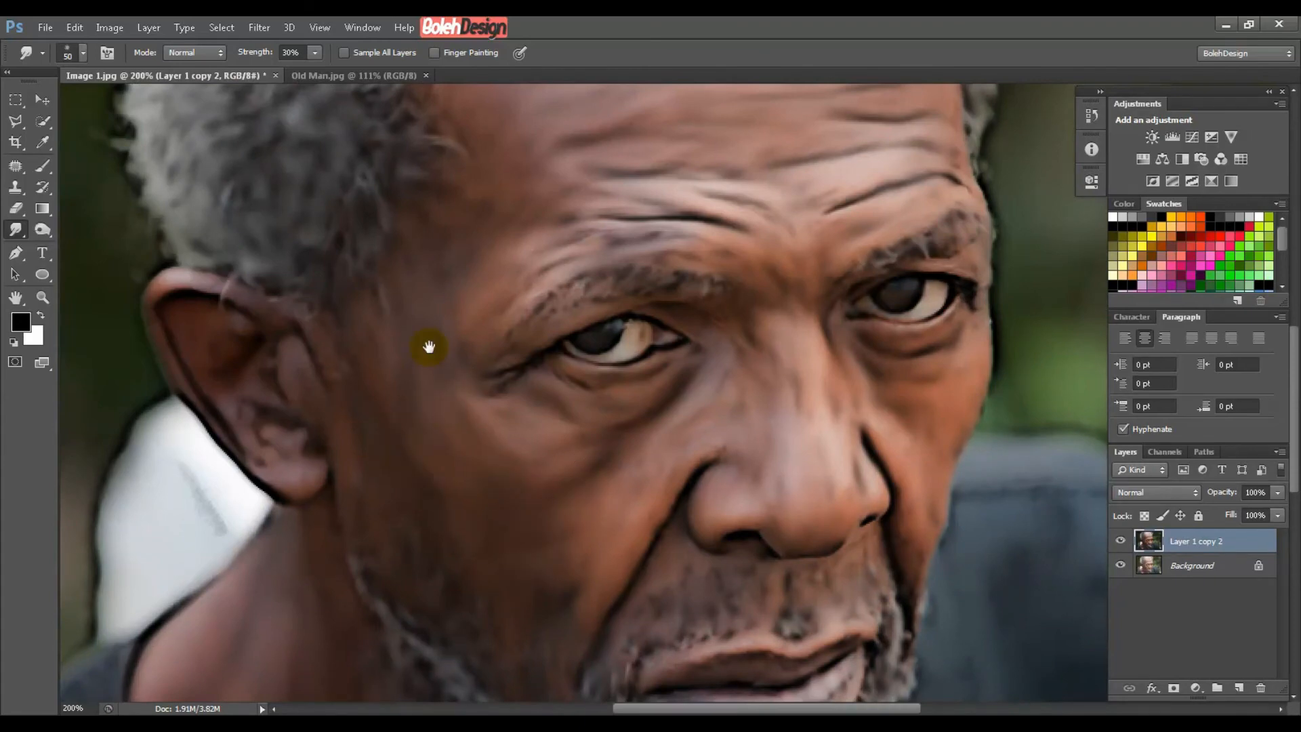
mouse_move(427, 348)
mouse_down()
mouse_move(532, 485)
mouse_move(409, 642)
mouse_move(311, 325)
mouse_move(255, 429)
mouse_move(723, 453)
mouse_up()
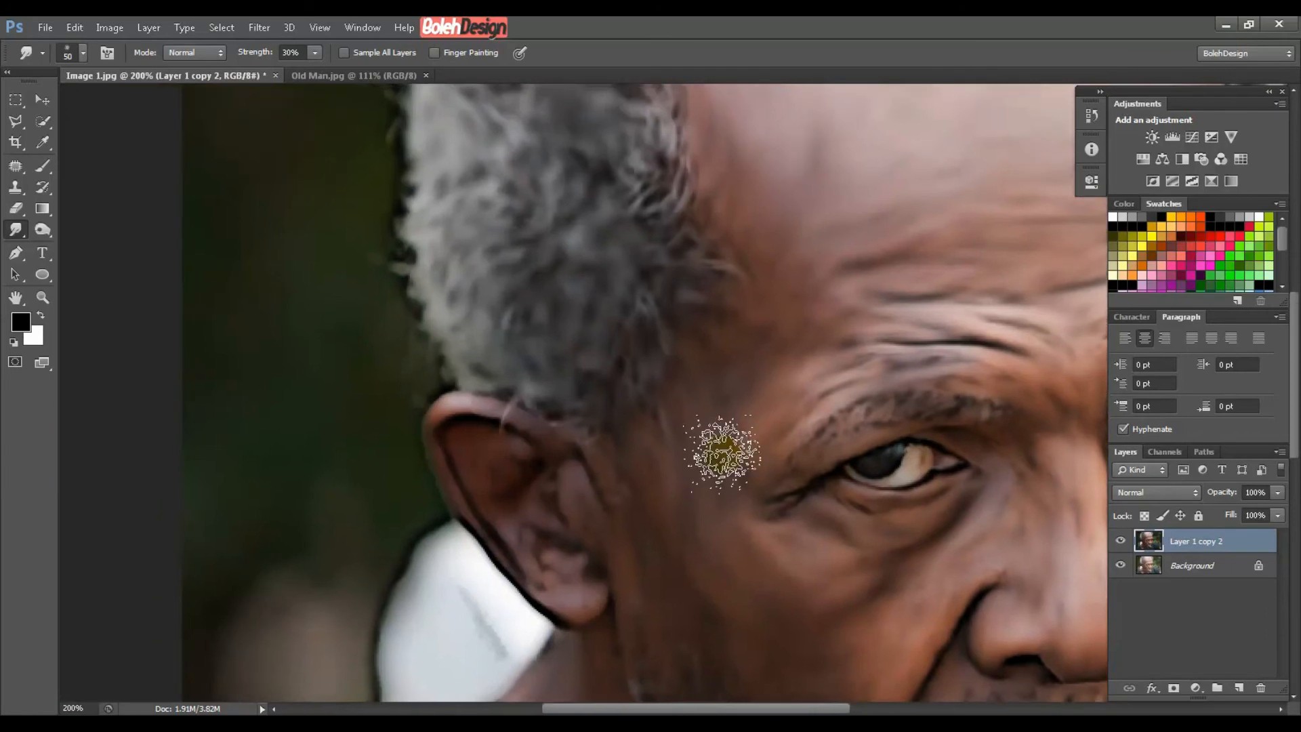
key(ctrl+plus)
key(ctrl+plus)
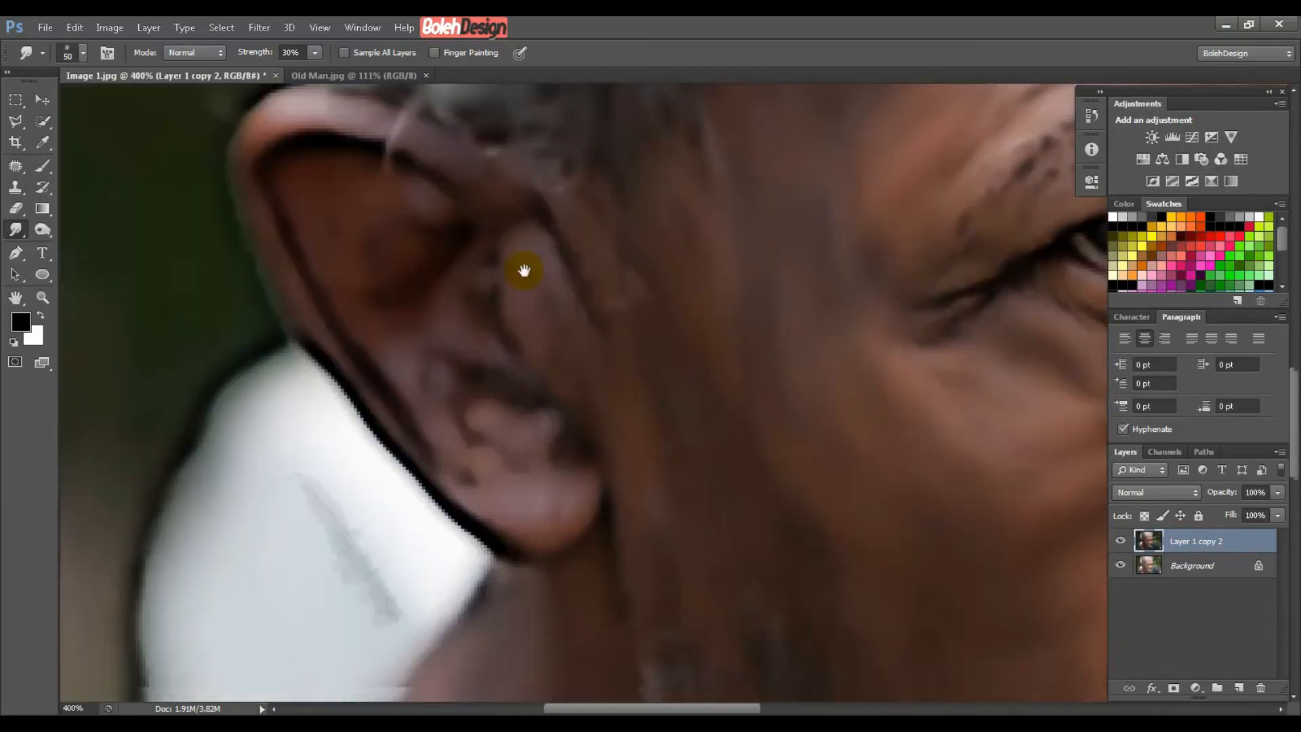
scroll(644, 364, up, 3)
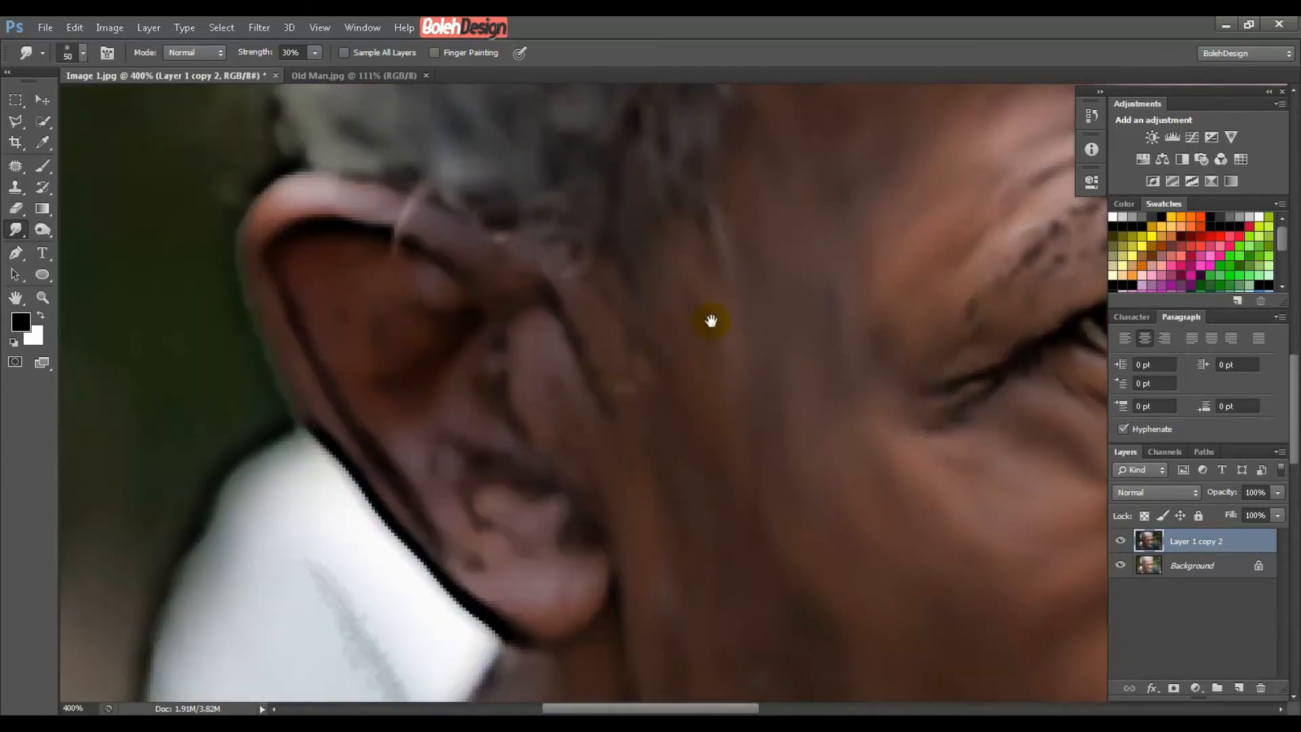
drag(653, 276, 719, 271)
key(bracketleft)
key(bracketleft)
key(bracketleft)
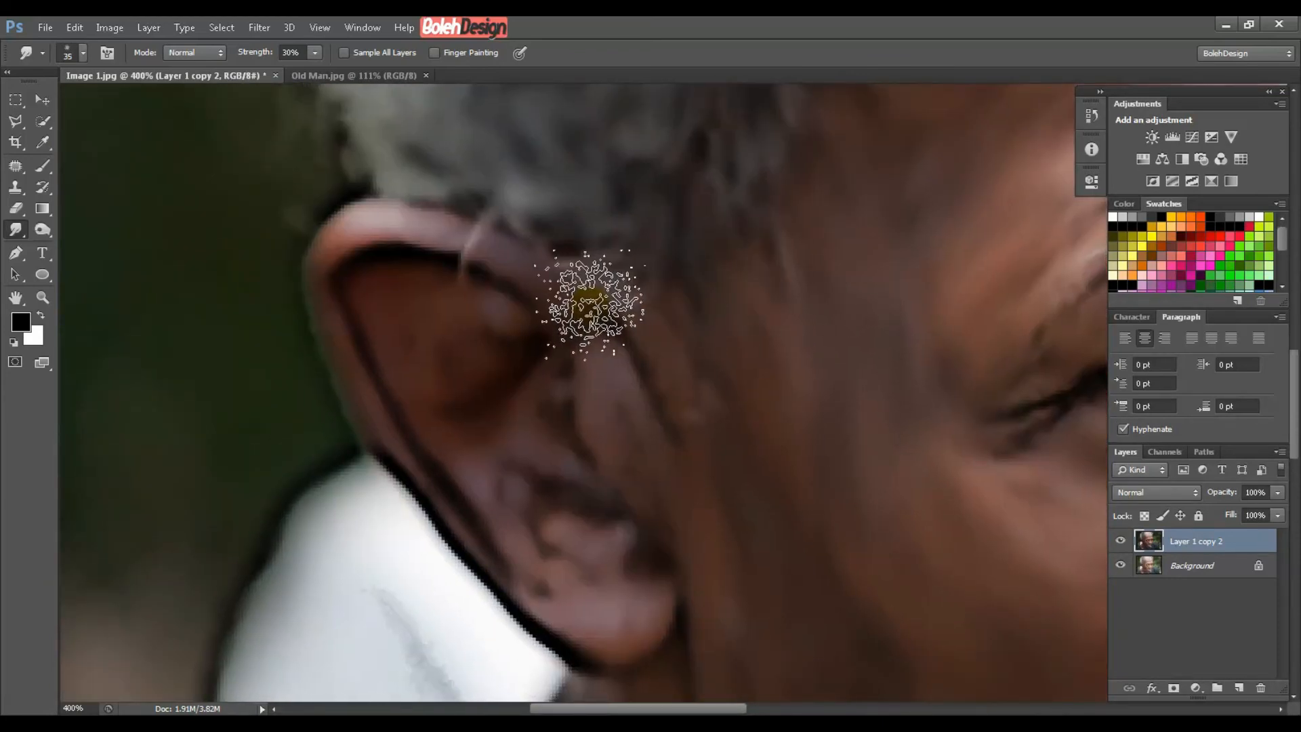
key(bracketleft)
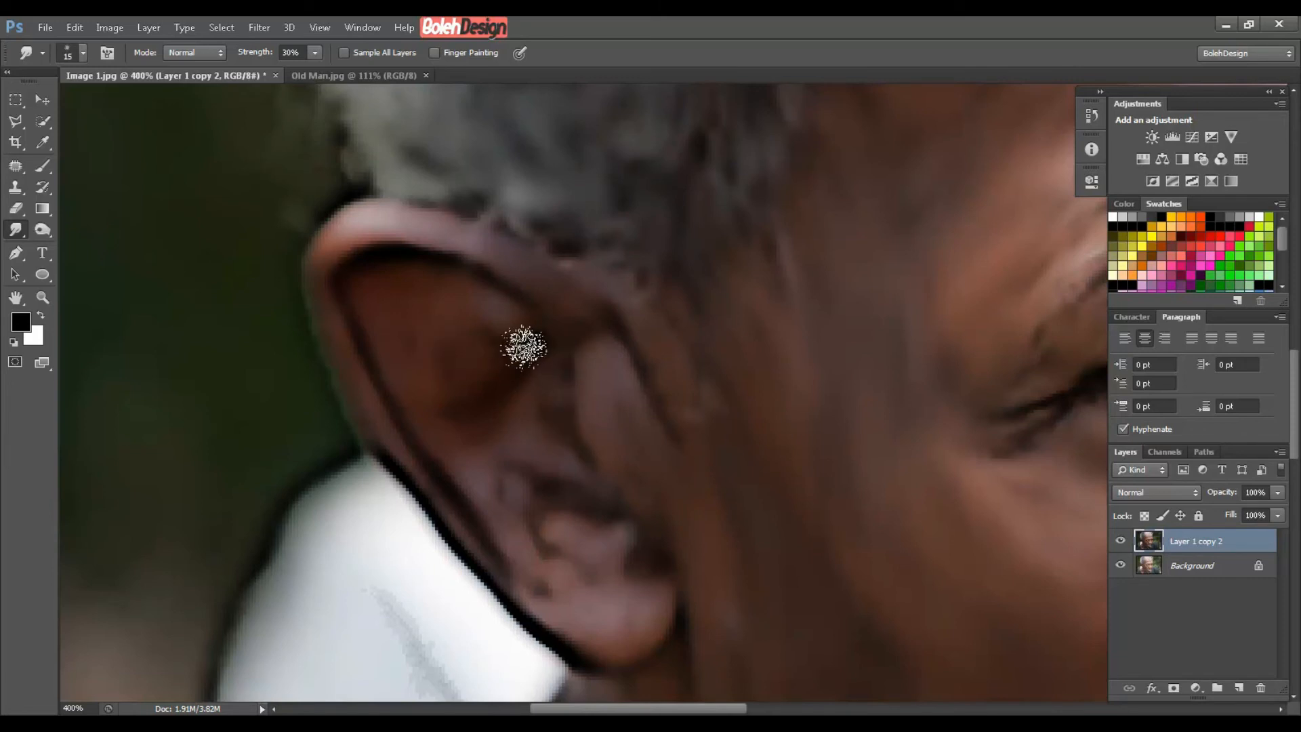
key(bracketright)
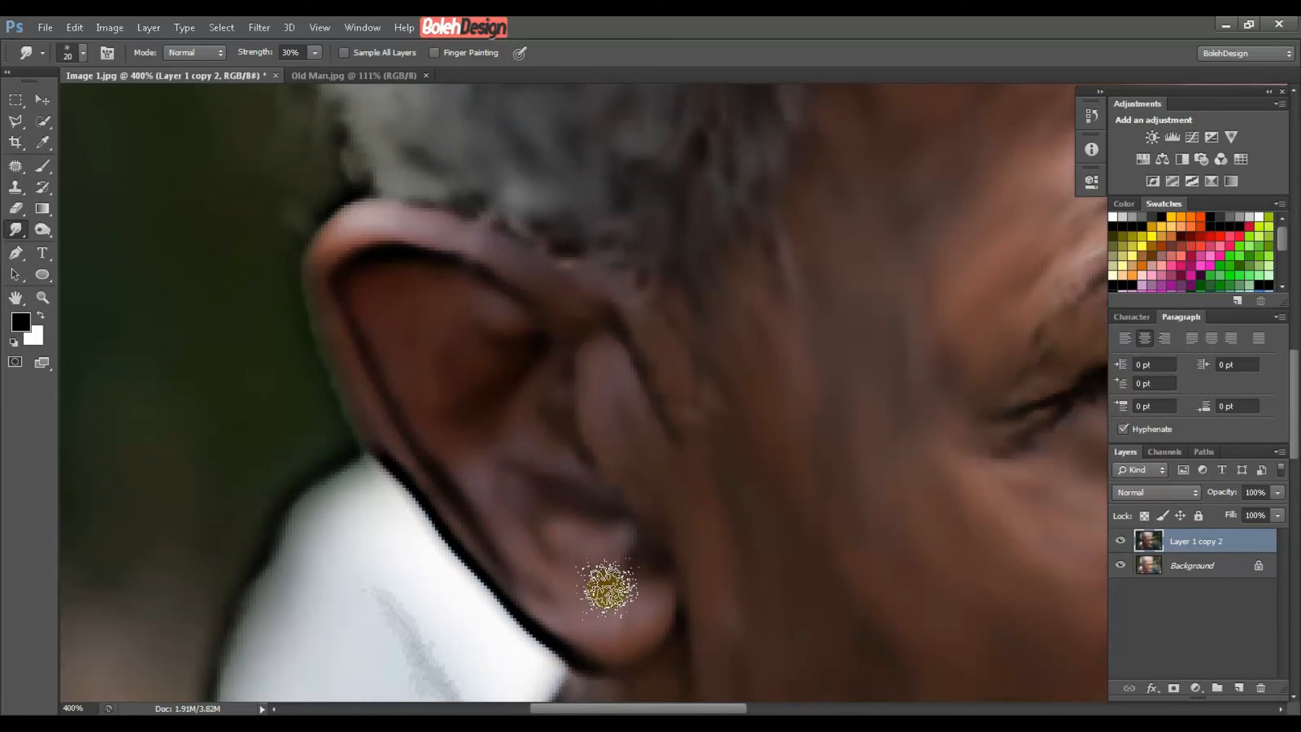
drag(604, 590, 552, 508)
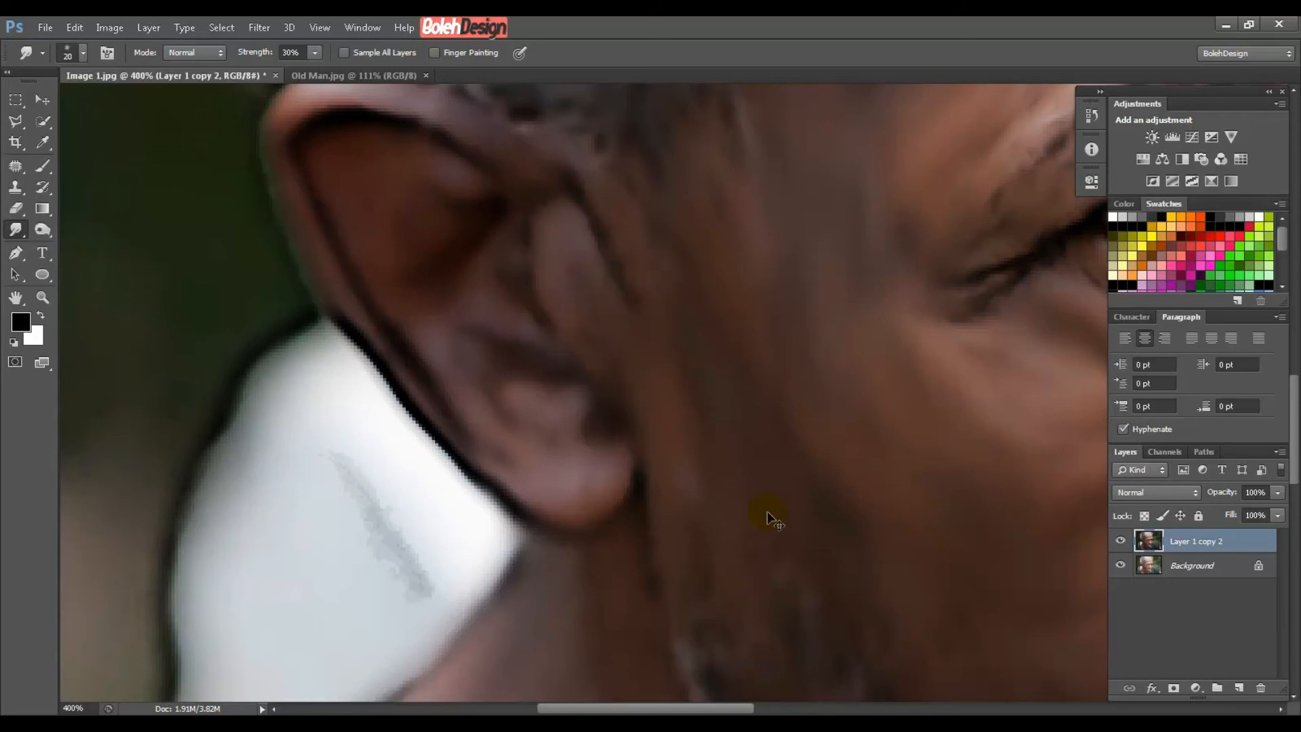
Smudge the dark shirt on both shoulders with 50 px and 70 px brushes.
key(ctrl+minus)
key(ctrl+minus)
key(ctrl+minus)
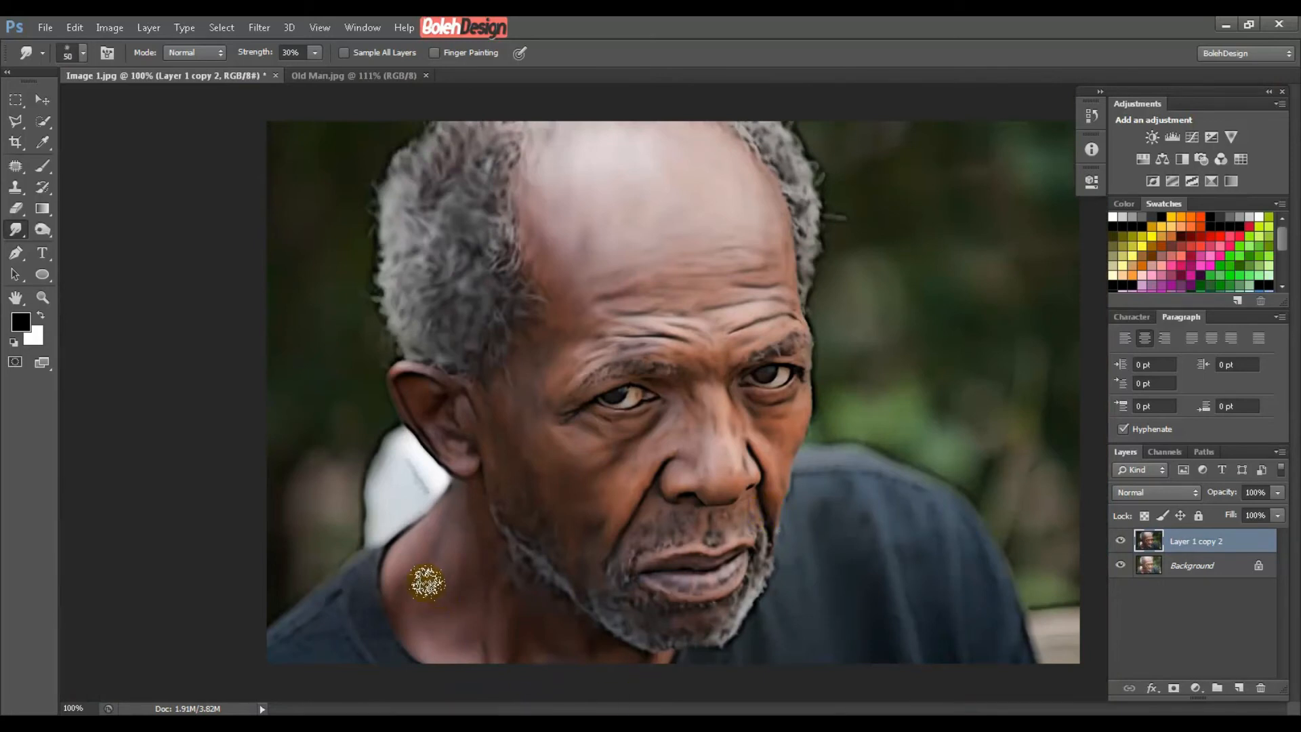
key(bracketright)
key(bracketright)
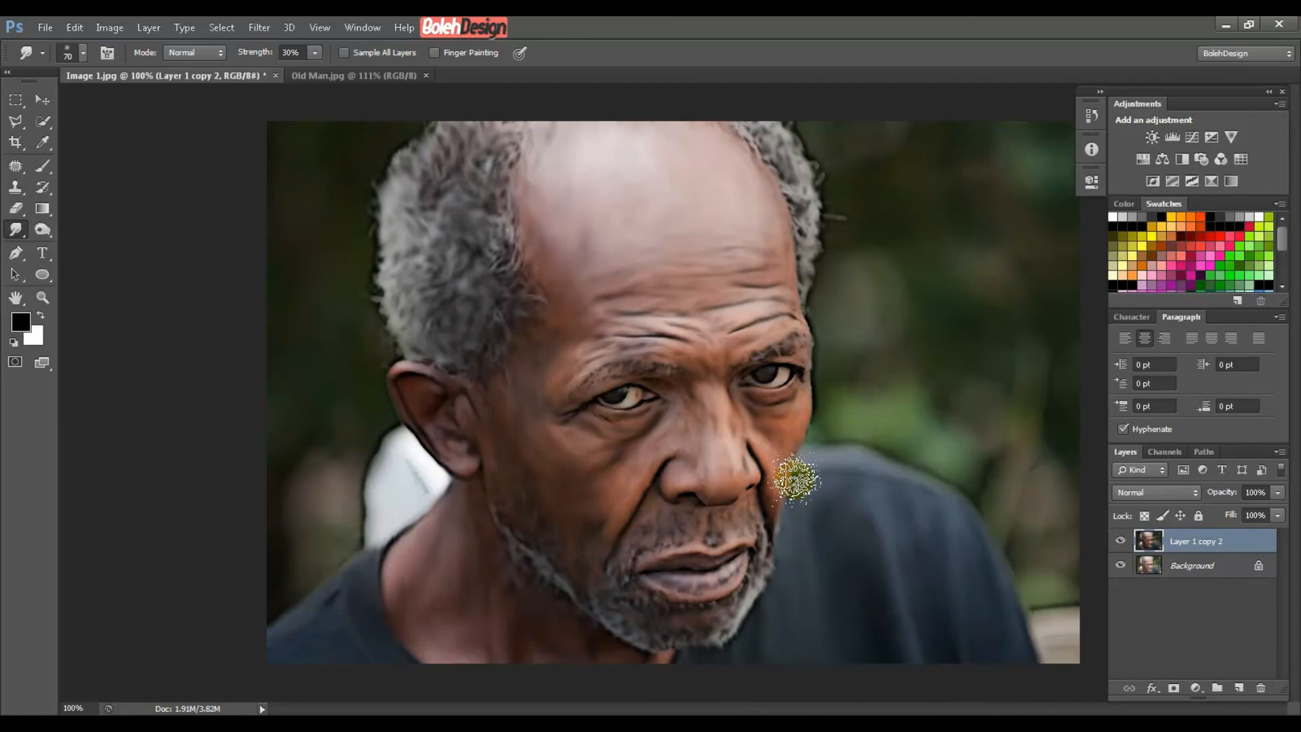
Smudge the cheek edge on the image's right and the nose with 30 px and 20 px brushes.
key(ctrl+plus)
key(ctrl+plus)
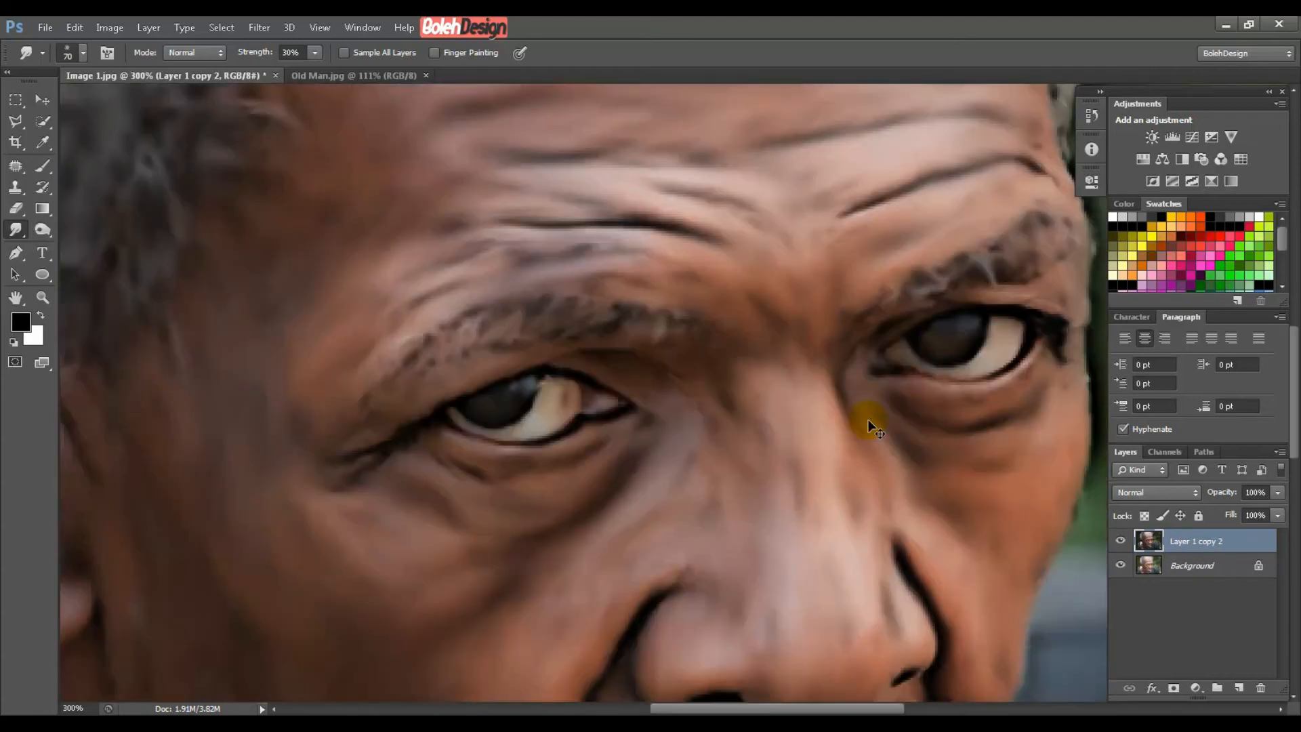
drag(867, 454, 695, 261)
key(bracketleft)
key(bracketleft)
key(bracketleft)
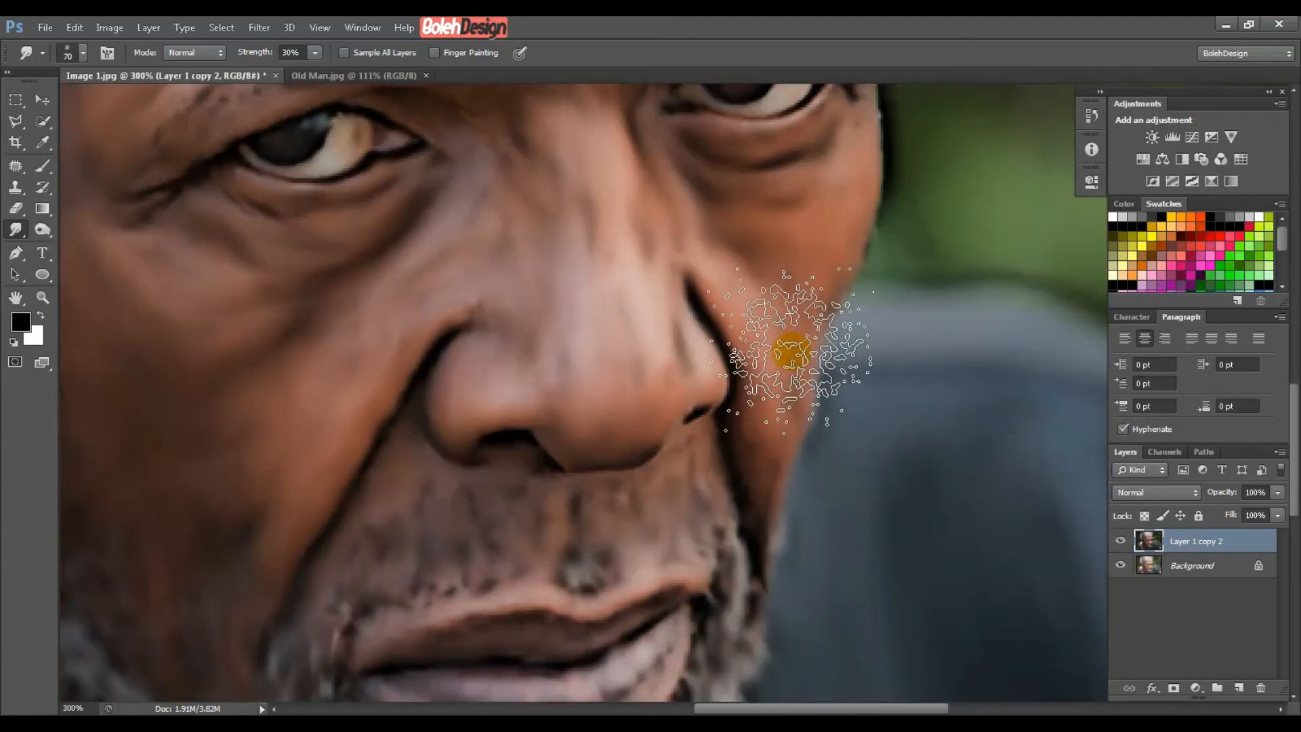
key(bracketleft)
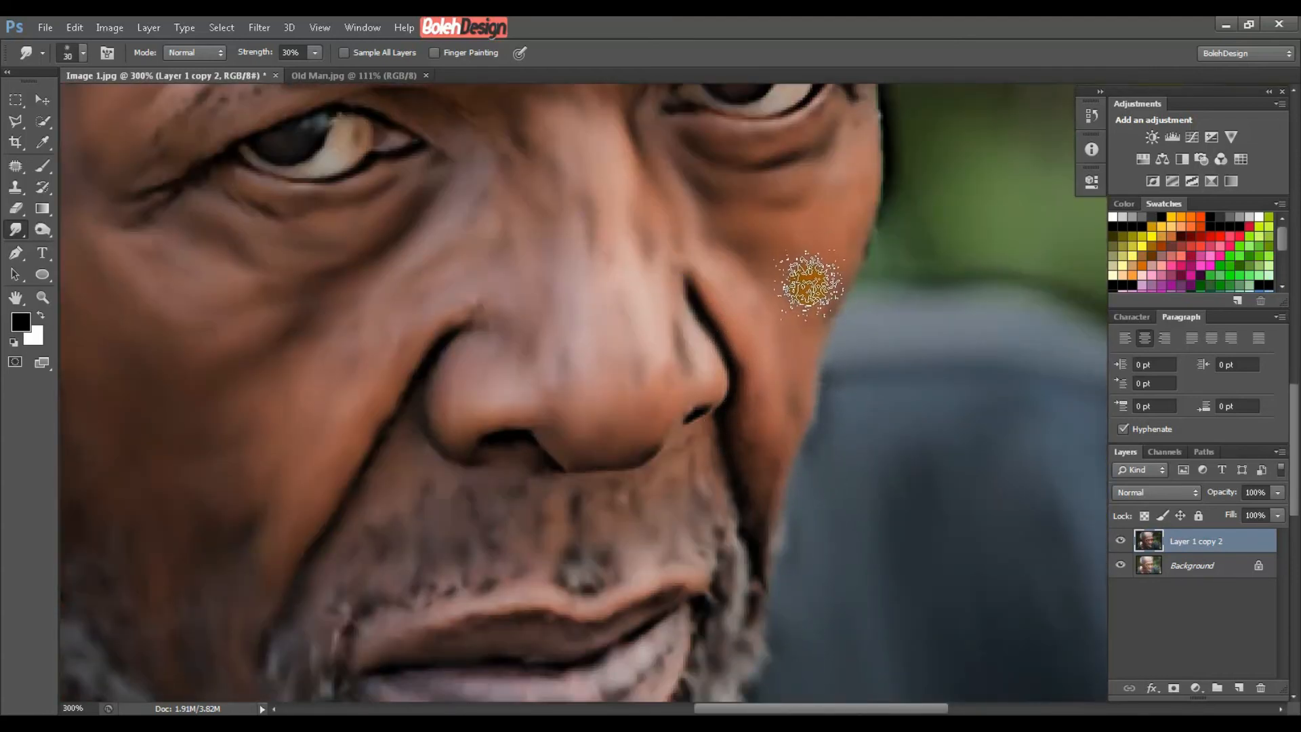
key(bracketleft)
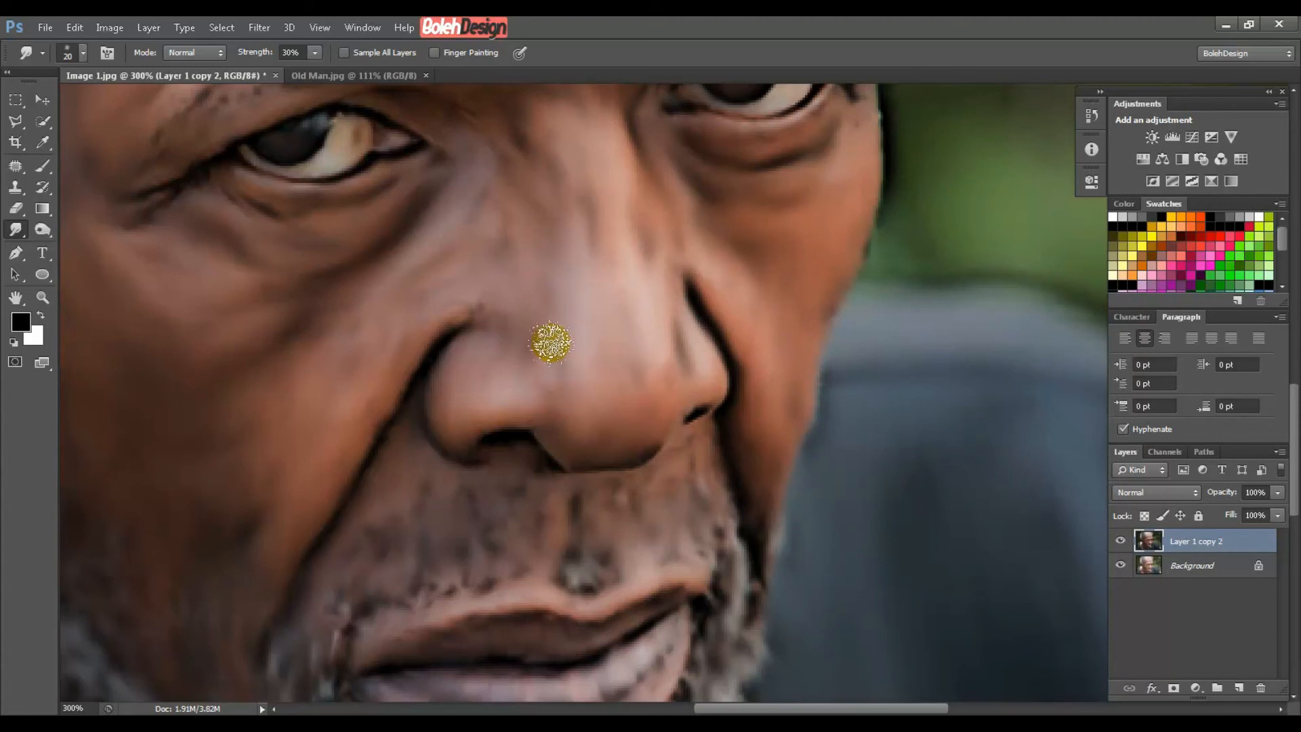
Raise the smudge strength to 50% and smudge the background and white patch on the image's left with 90 px and 80 px brushes.
key(ctrl+1)
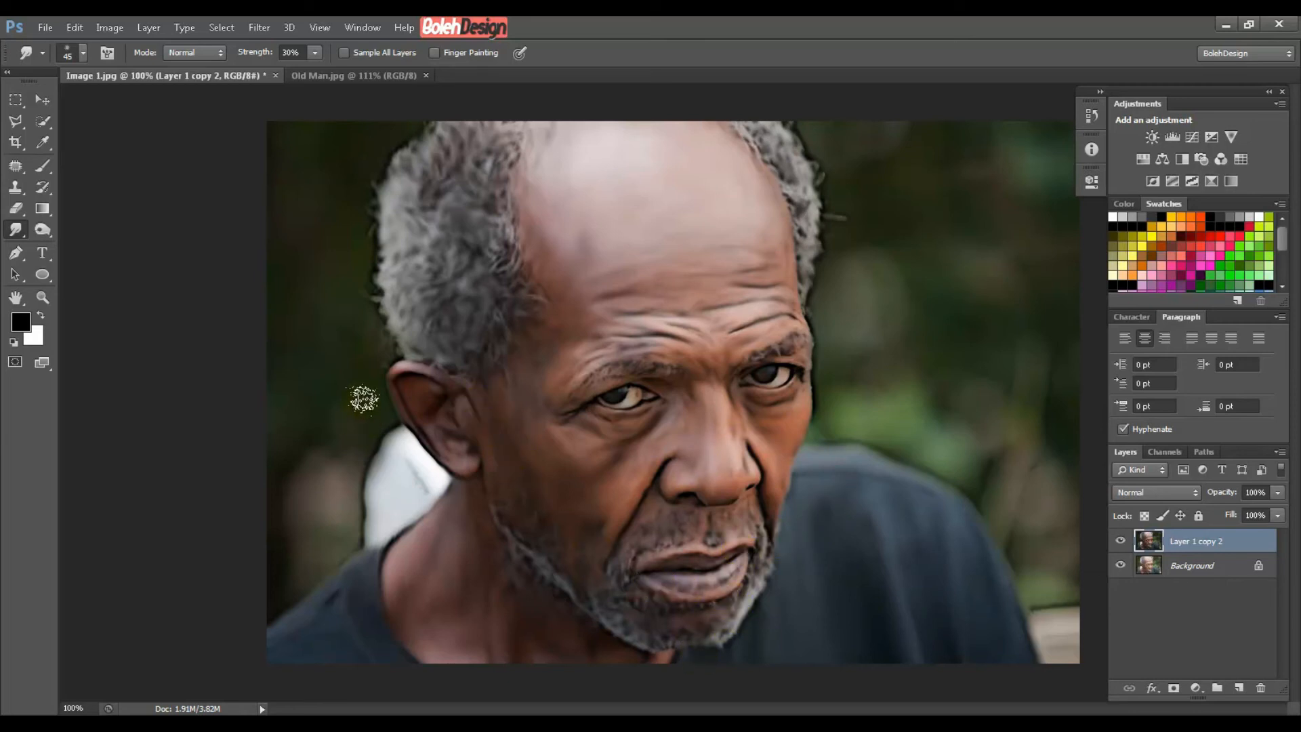
key(bracketright)
key(bracketright)
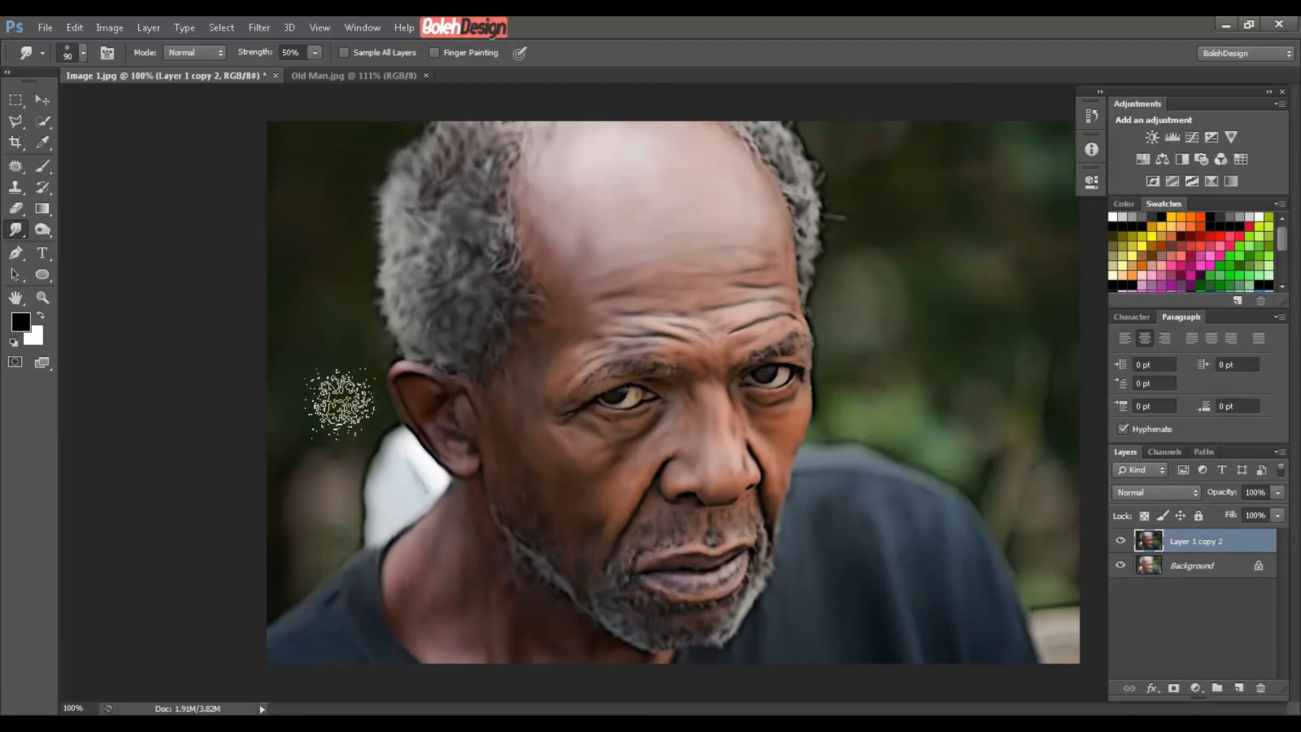
mouse_move(362, 422)
mouse_down()
mouse_move(370, 478)
mouse_move(385, 486)
mouse_move(332, 536)
mouse_move(375, 521)
mouse_move(391, 485)
mouse_move(424, 482)
mouse_move(405, 483)
mouse_move(393, 457)
mouse_move(415, 479)
mouse_move(377, 519)
mouse_up()
key(bracketleft)
key(bracketleft)
key(bracketleft)
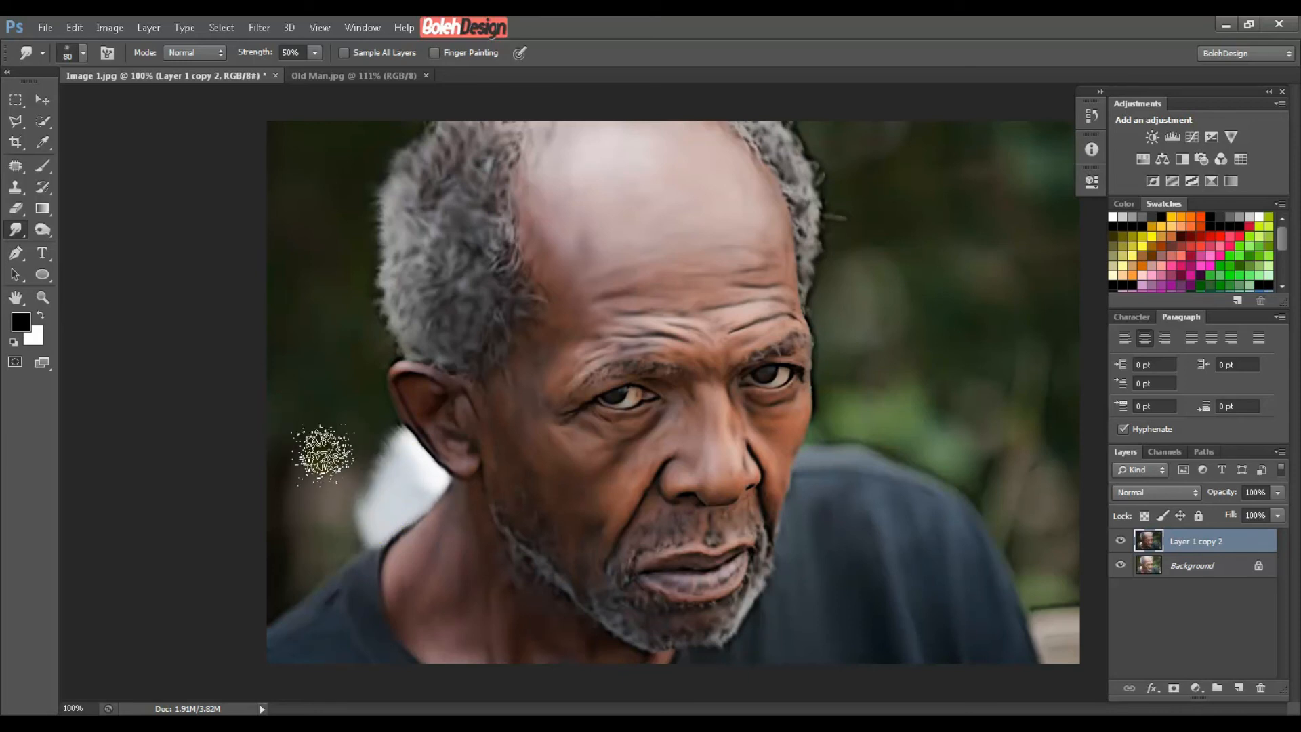
key(bracketright)
key(bracketright)
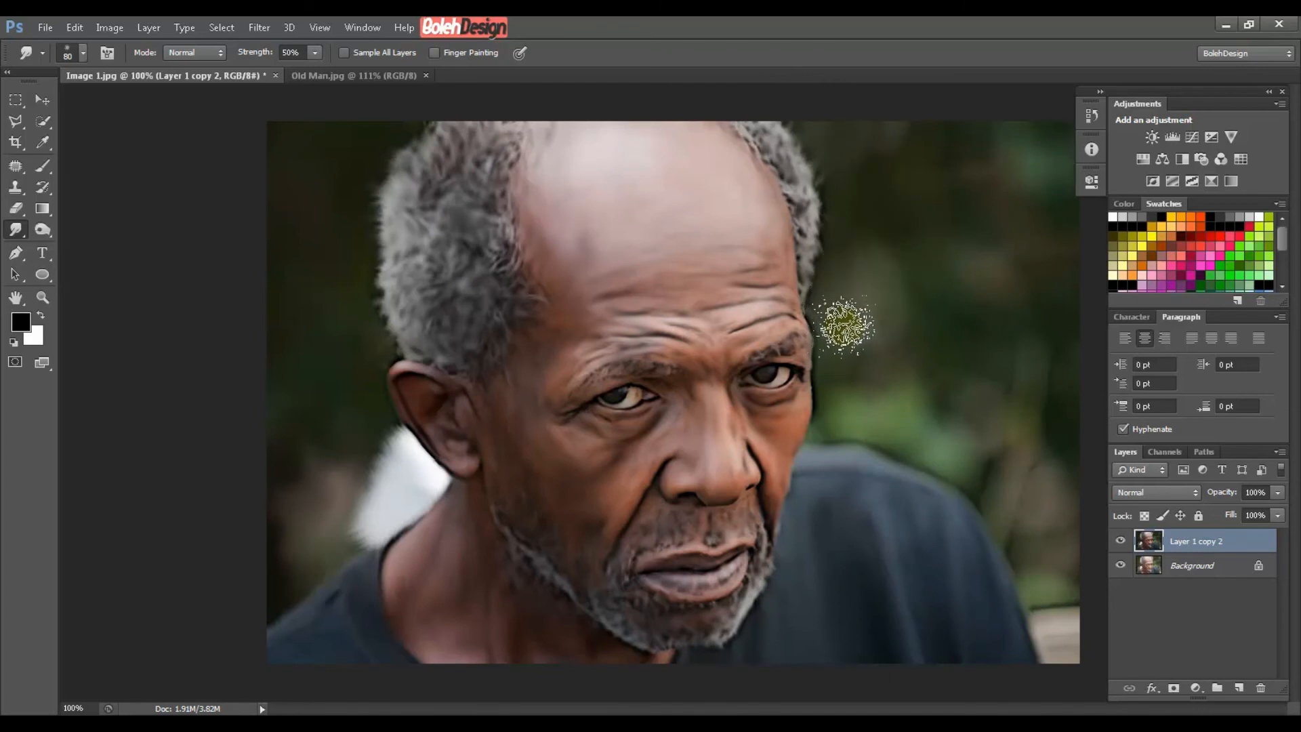
Smudge the background on the image's right, along the head and shoulder, with 50 px and 70 px brushes.
key(bracketleft)
key(bracketleft)
key(bracketleft)
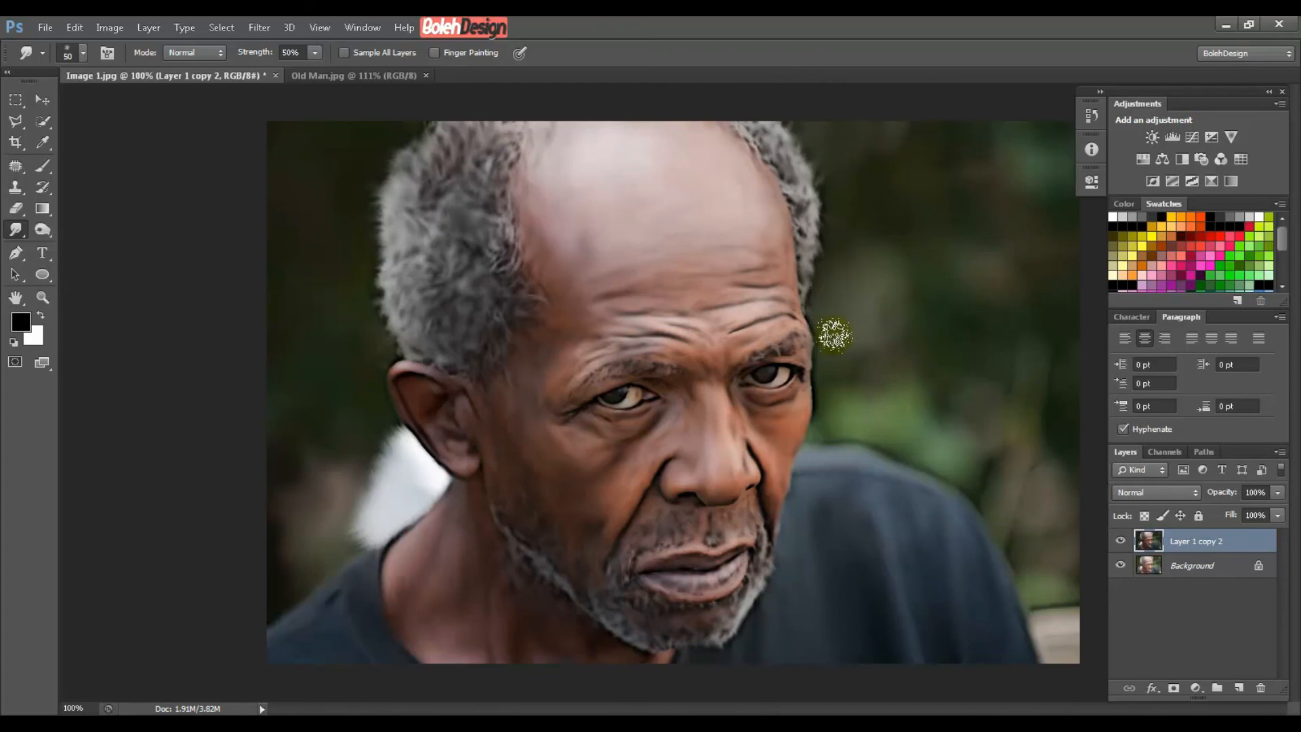
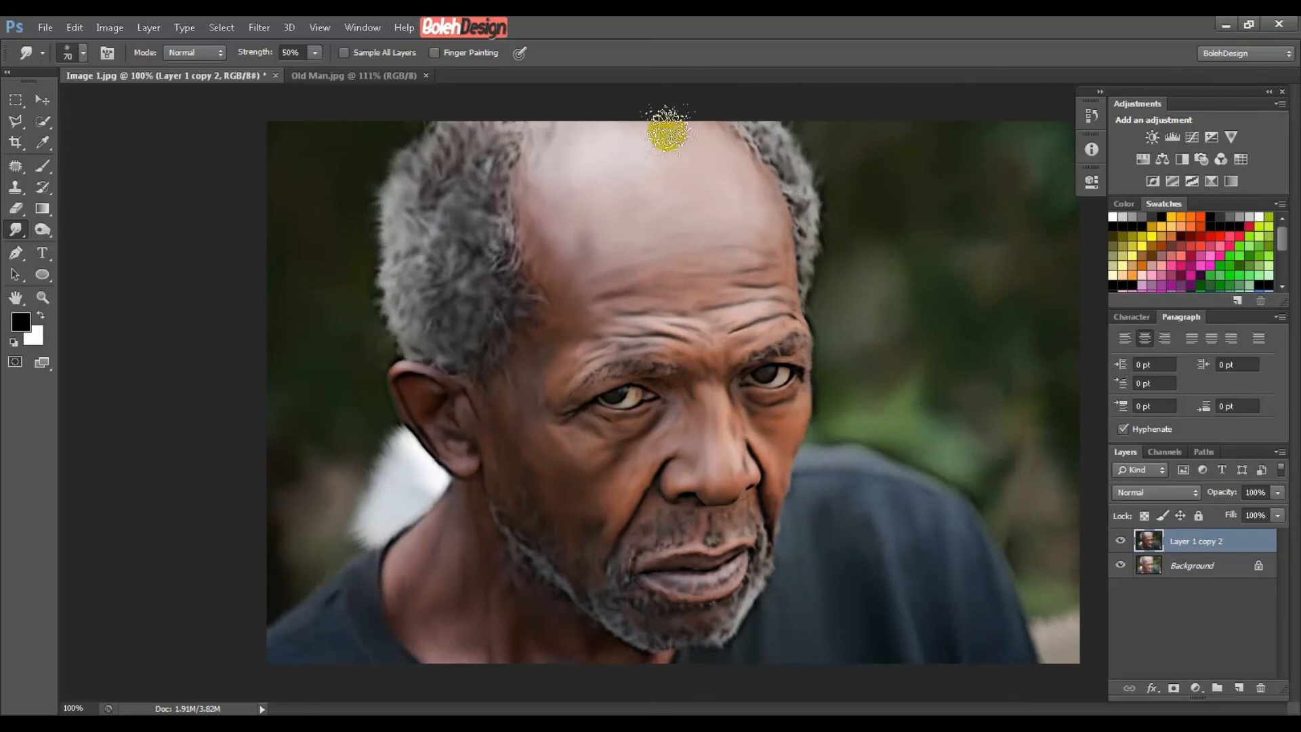
mouse_move(667, 132)
mouse_down()
mouse_move(661, 164)
mouse_move(638, 135)
mouse_move(662, 141)
mouse_move(646, 156)
mouse_move(679, 163)
mouse_move(621, 145)
mouse_move(647, 146)
mouse_move(644, 184)
mouse_up()
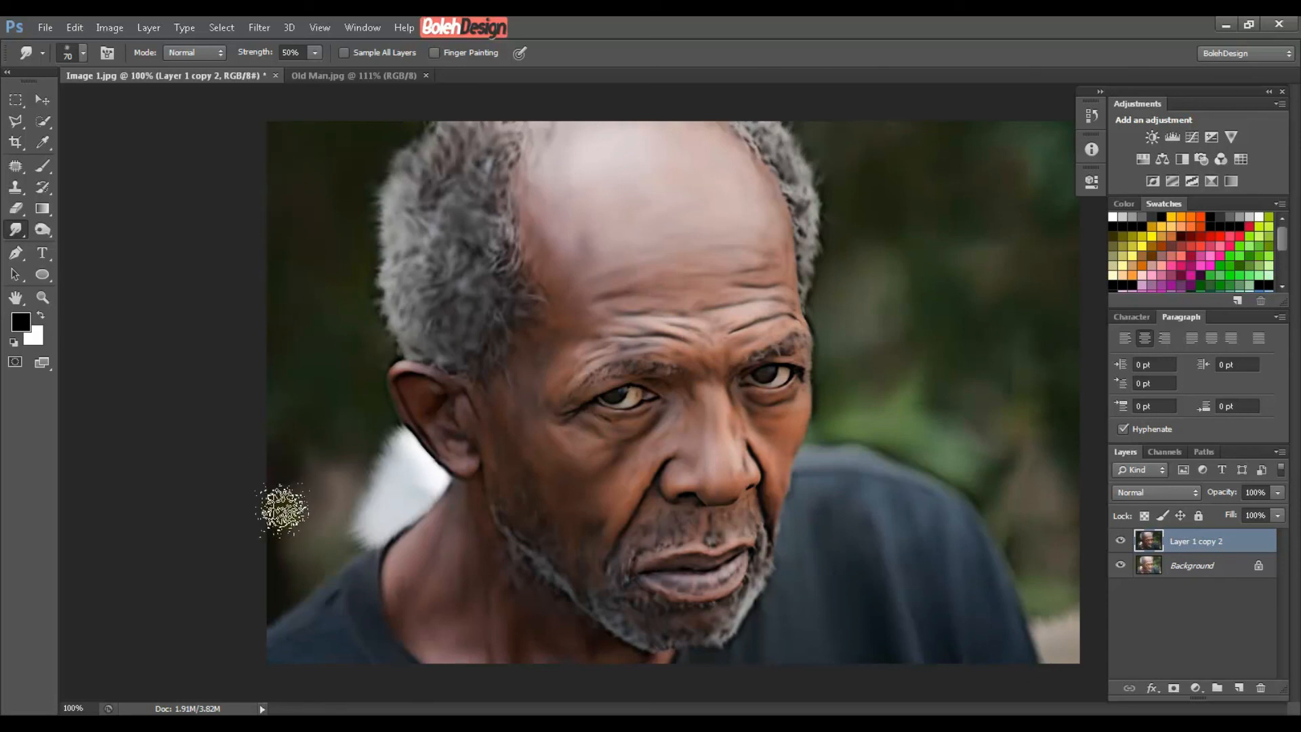
click(695, 499)
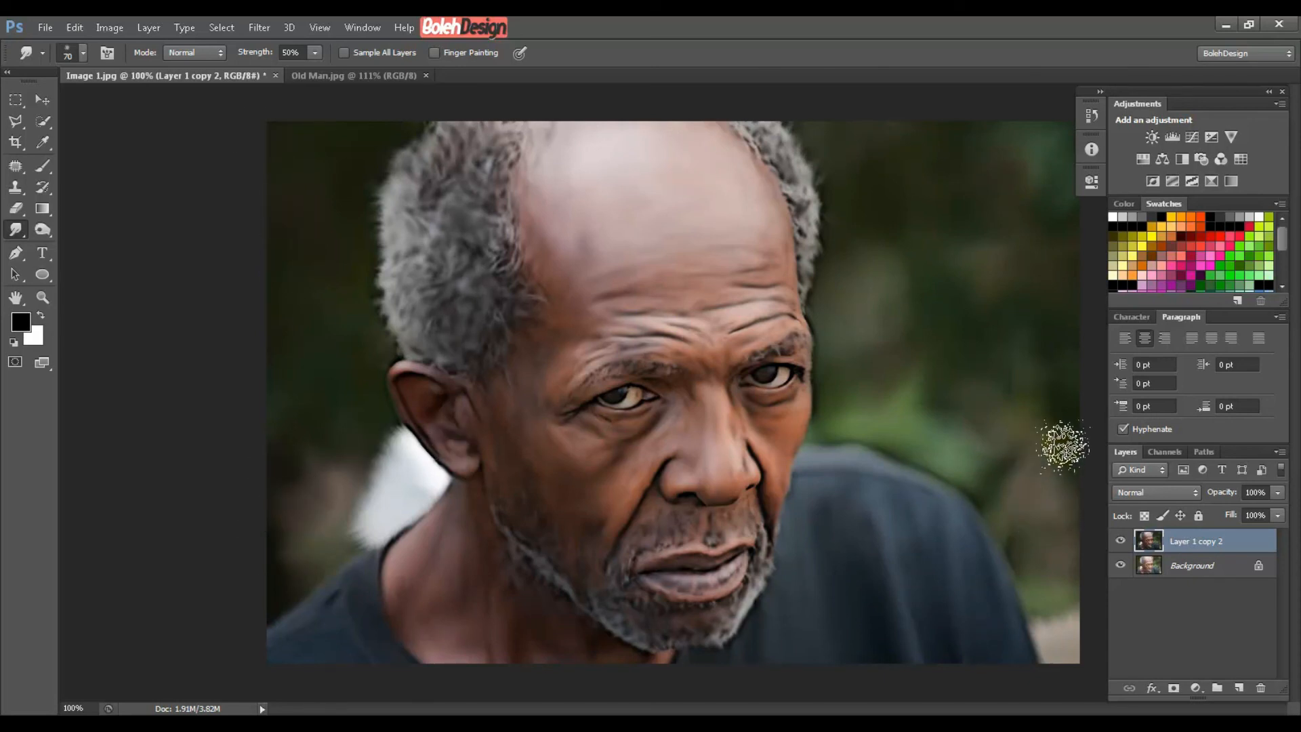
click(735, 434)
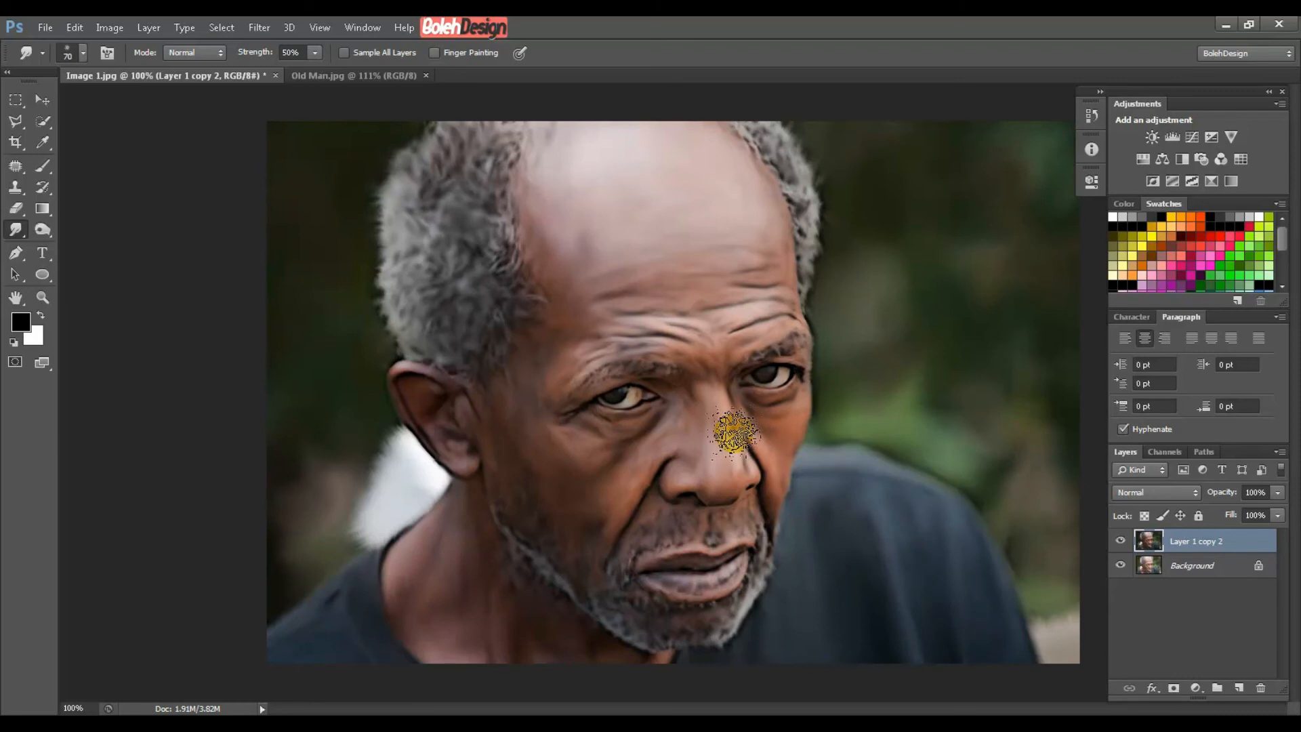
mouse_move(734, 435)
mouse_down()
mouse_move(647, 311)
mouse_move(618, 338)
mouse_move(543, 357)
mouse_move(565, 312)
mouse_move(621, 288)
mouse_move(693, 303)
mouse_move(761, 378)
mouse_up()
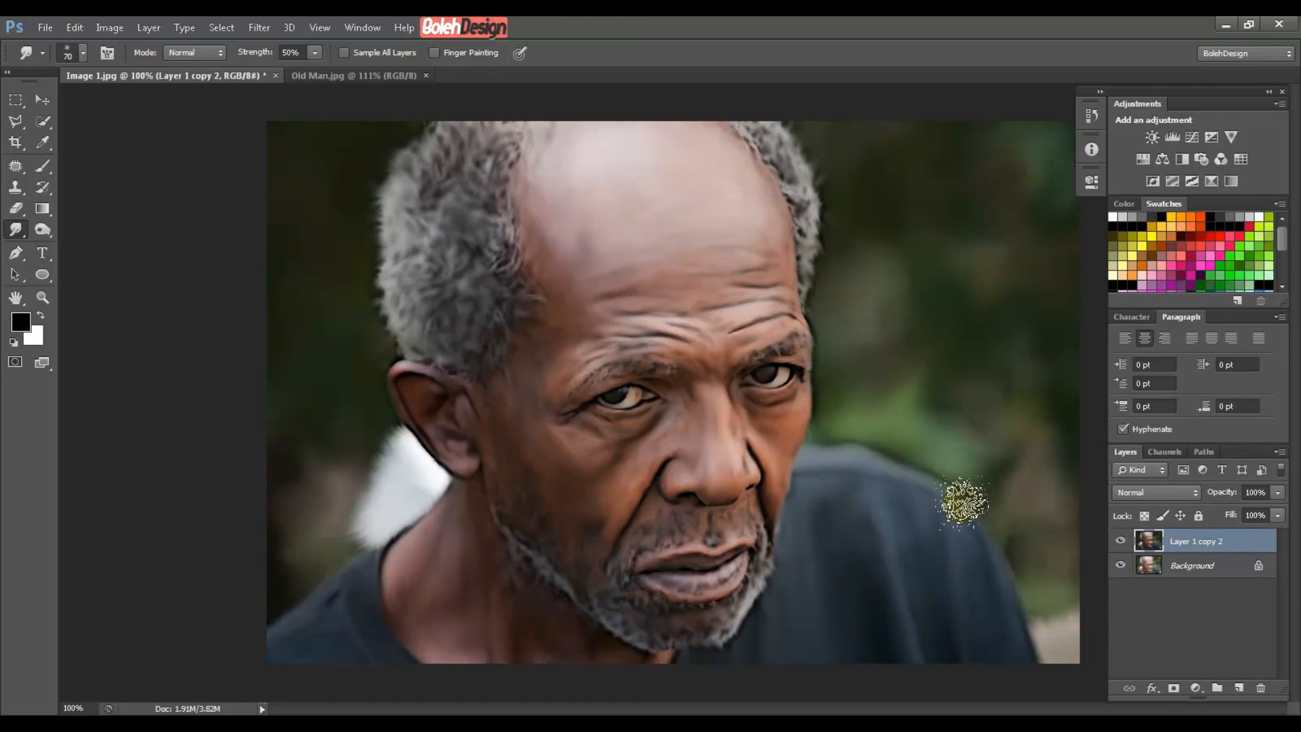
mouse_move(963, 501)
mouse_down()
mouse_move(1001, 561)
mouse_move(989, 534)
mouse_move(984, 638)
mouse_move(880, 546)
mouse_move(816, 546)
mouse_move(809, 601)
mouse_move(851, 572)
mouse_move(946, 582)
mouse_move(953, 610)
mouse_move(996, 647)
mouse_up()
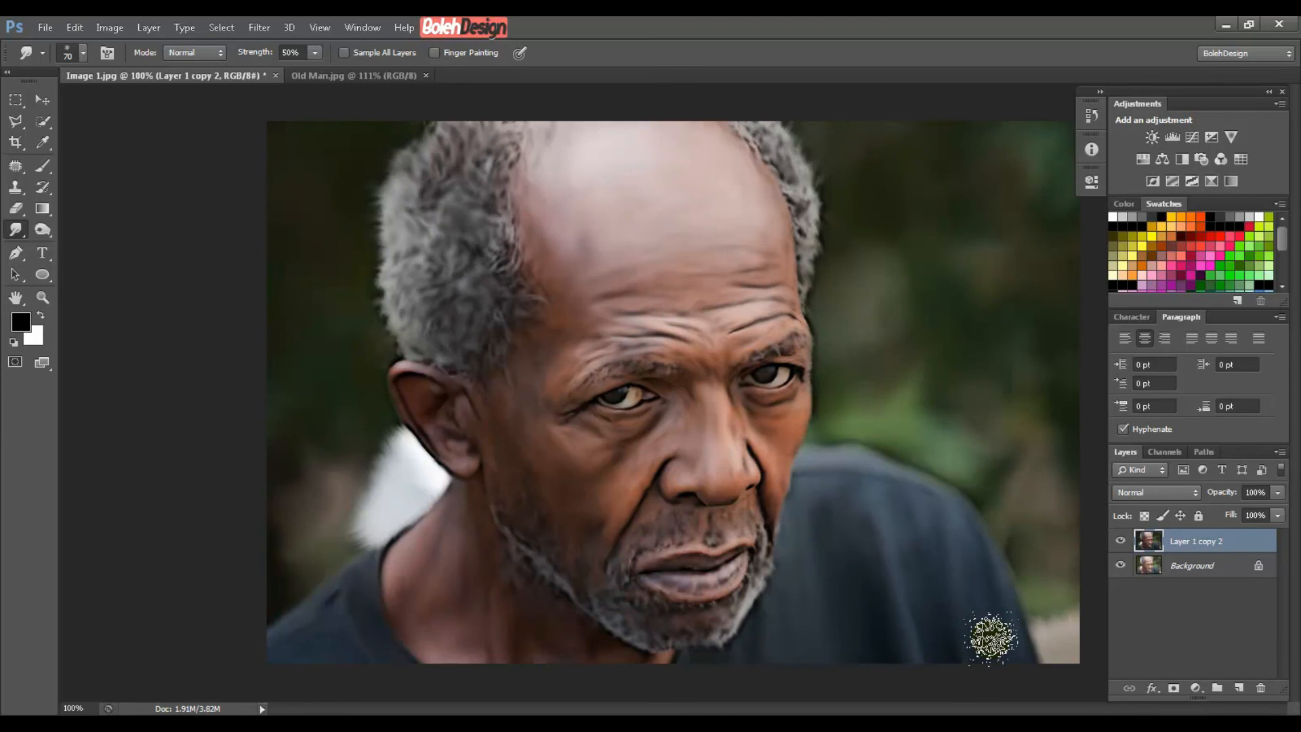
Add a Black & White adjustment layer with Reds -125, Yellows 300, Greens 300, Cyans 200, Blues 300 and Magentas -103.
click(1196, 689)
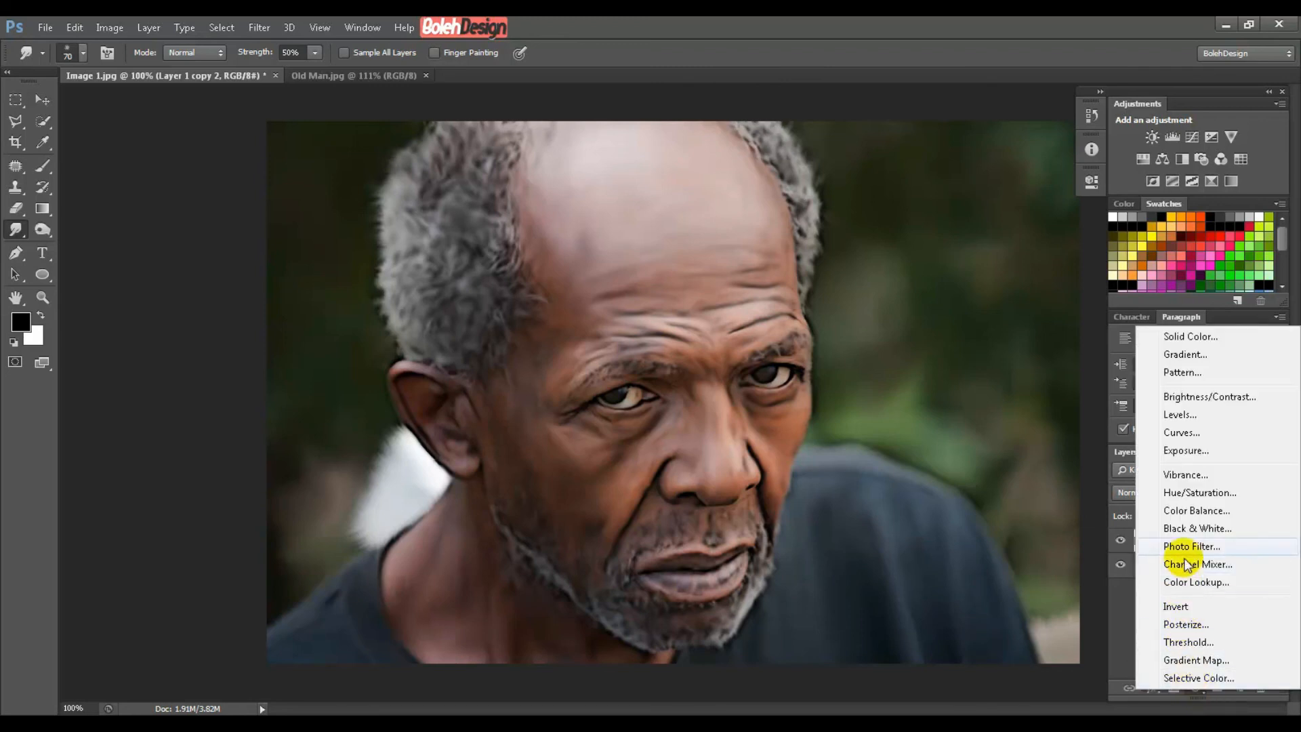
click(1196, 528)
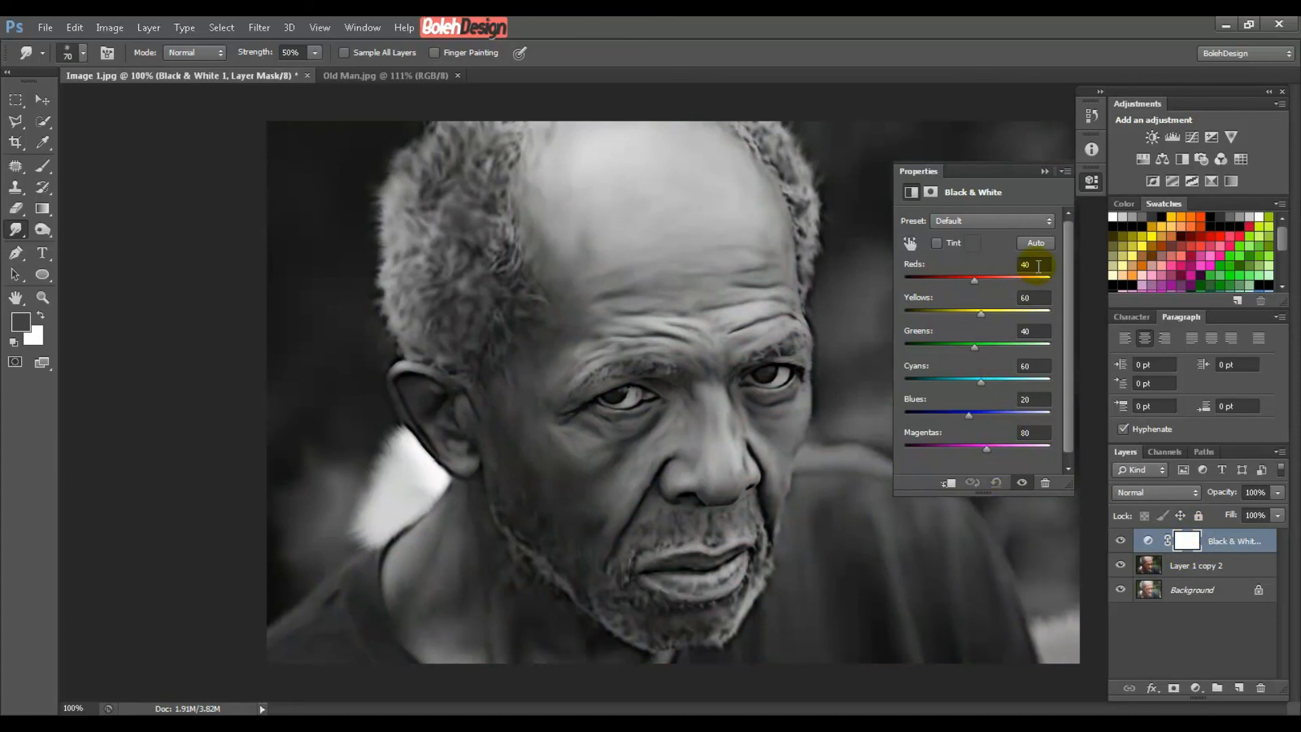
drag(976, 281, 927, 286)
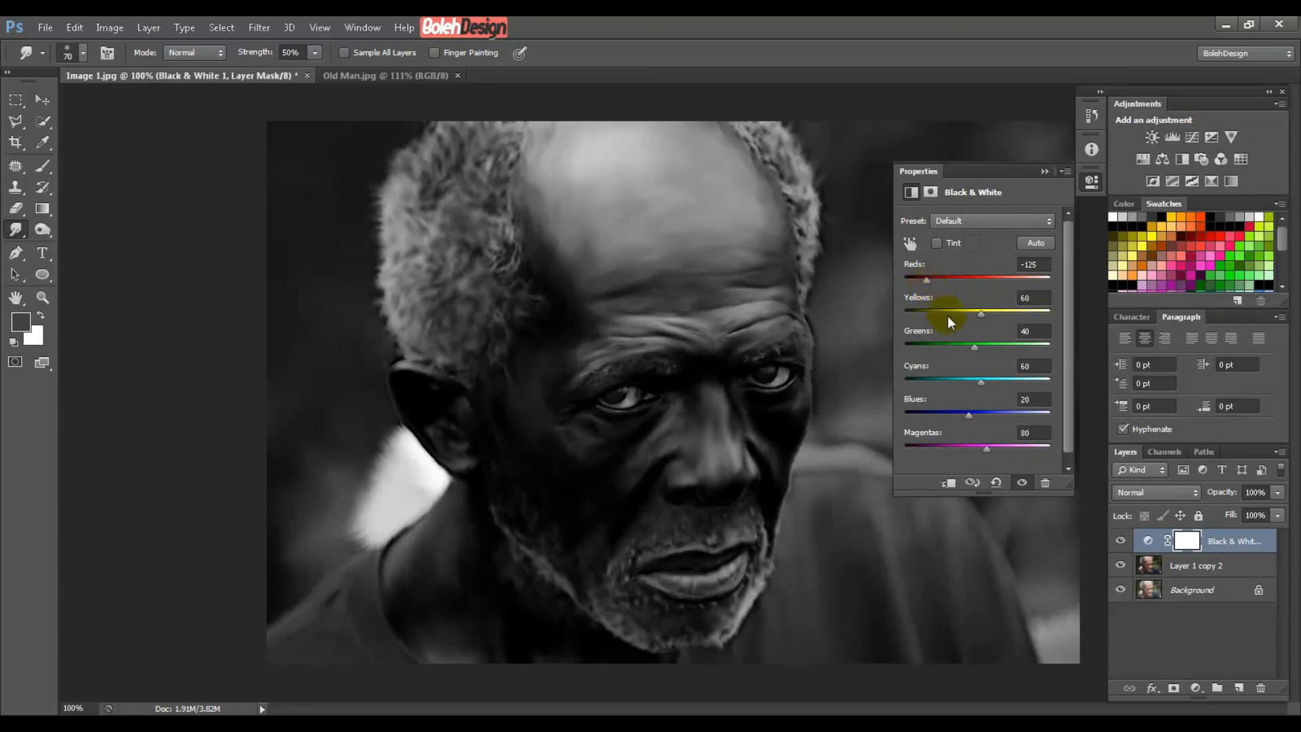
drag(982, 315, 1073, 321)
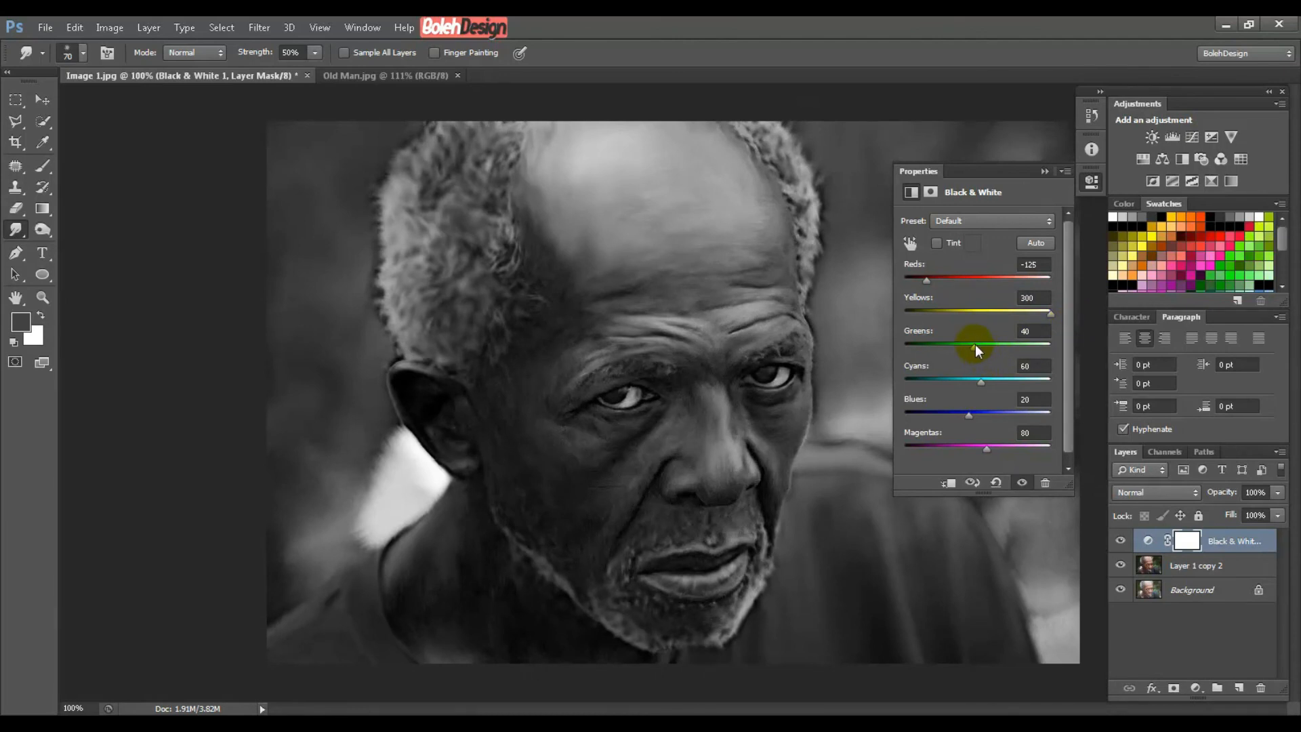
drag(975, 344, 1081, 336)
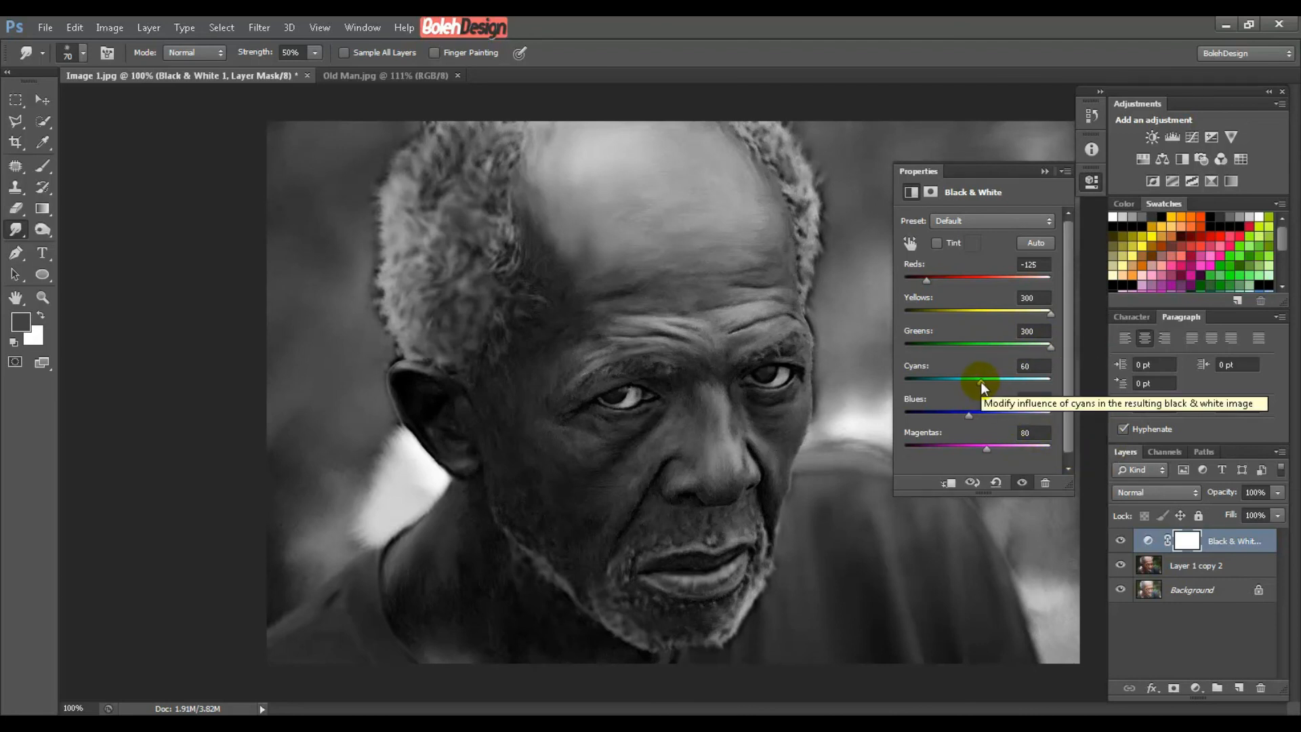
drag(981, 382, 1019, 382)
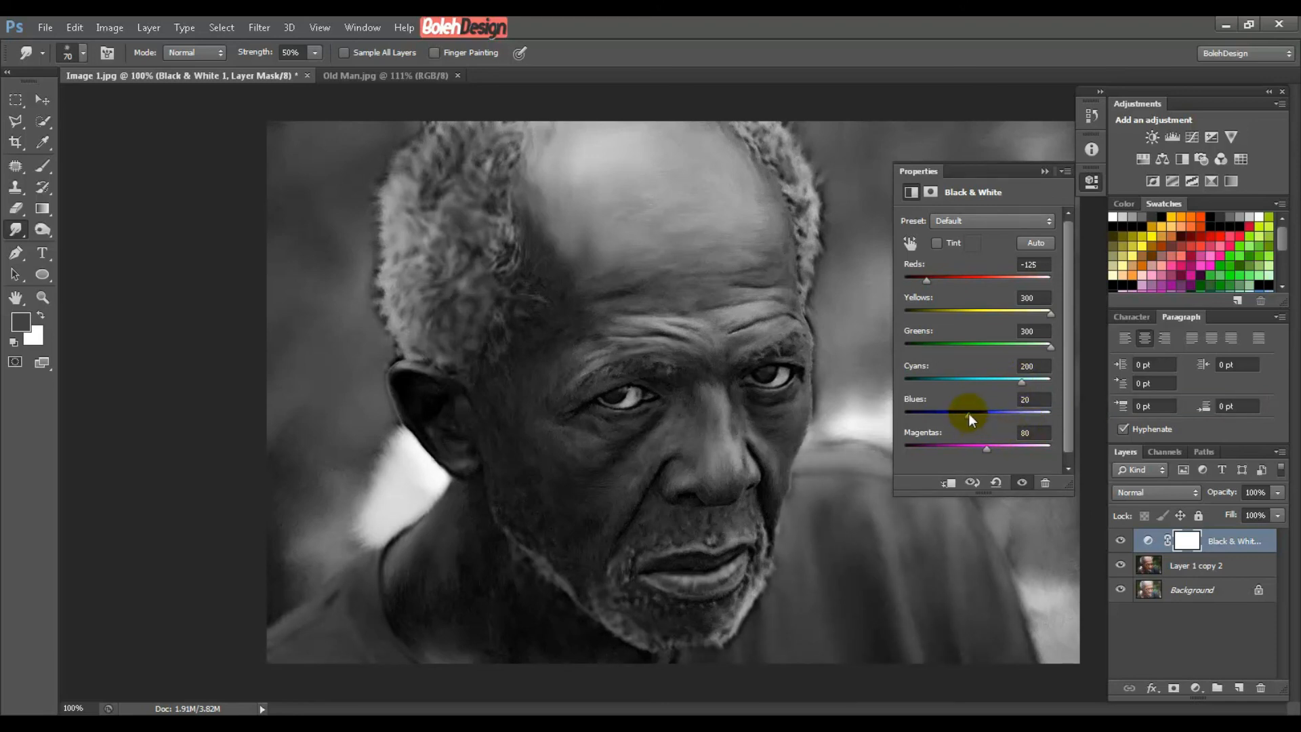
drag(969, 415, 1088, 417)
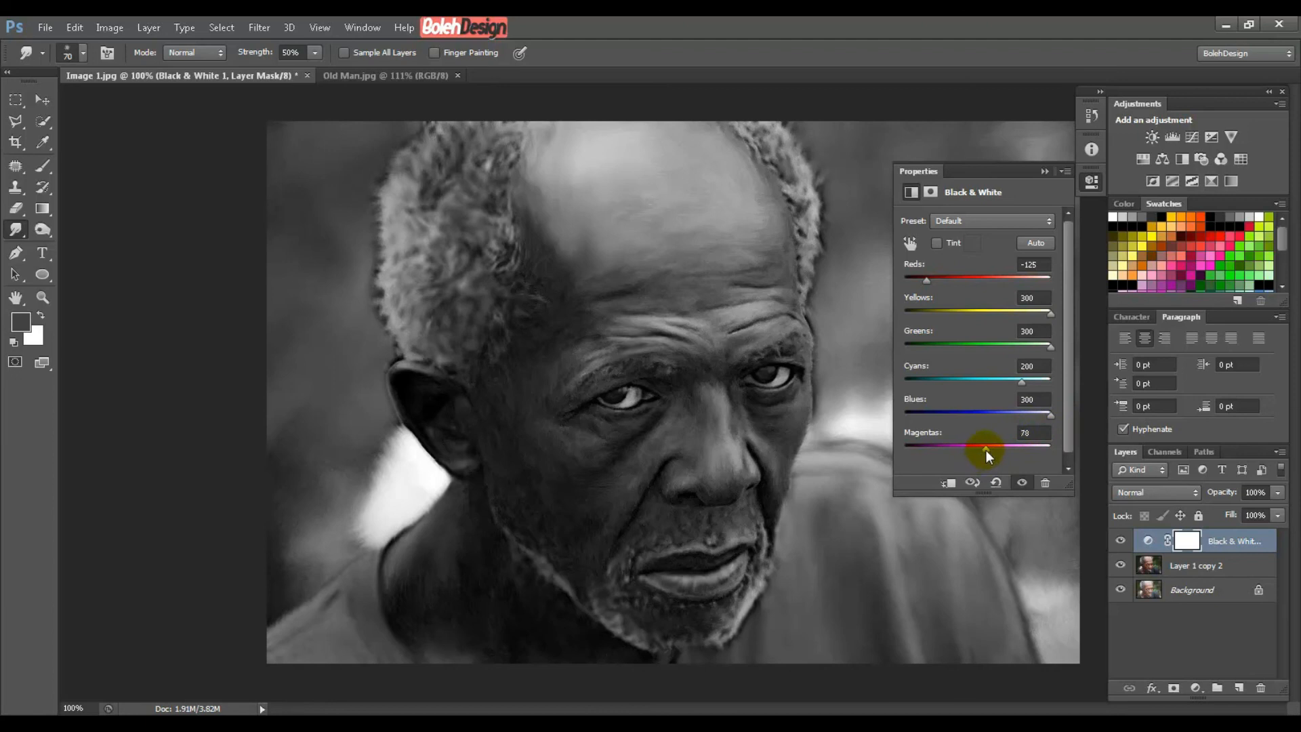
drag(987, 450, 933, 452)
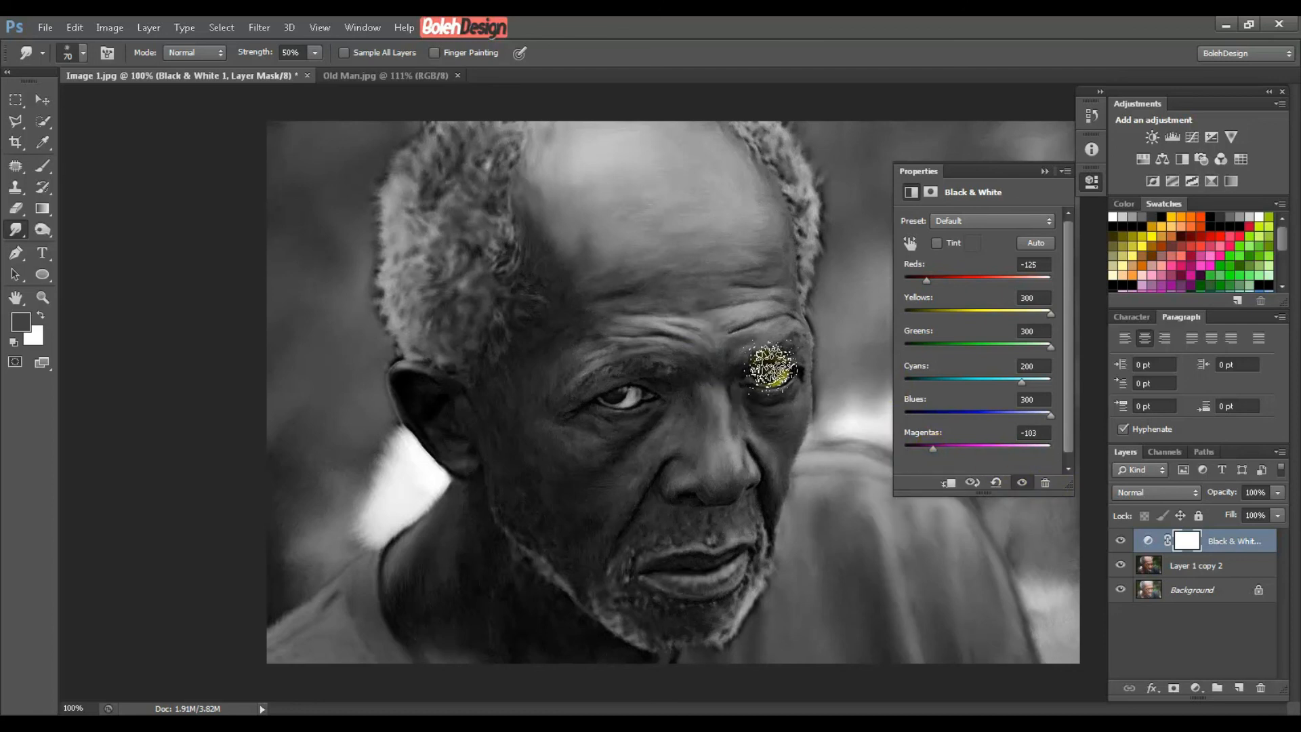
click(1039, 171)
click(41, 101)
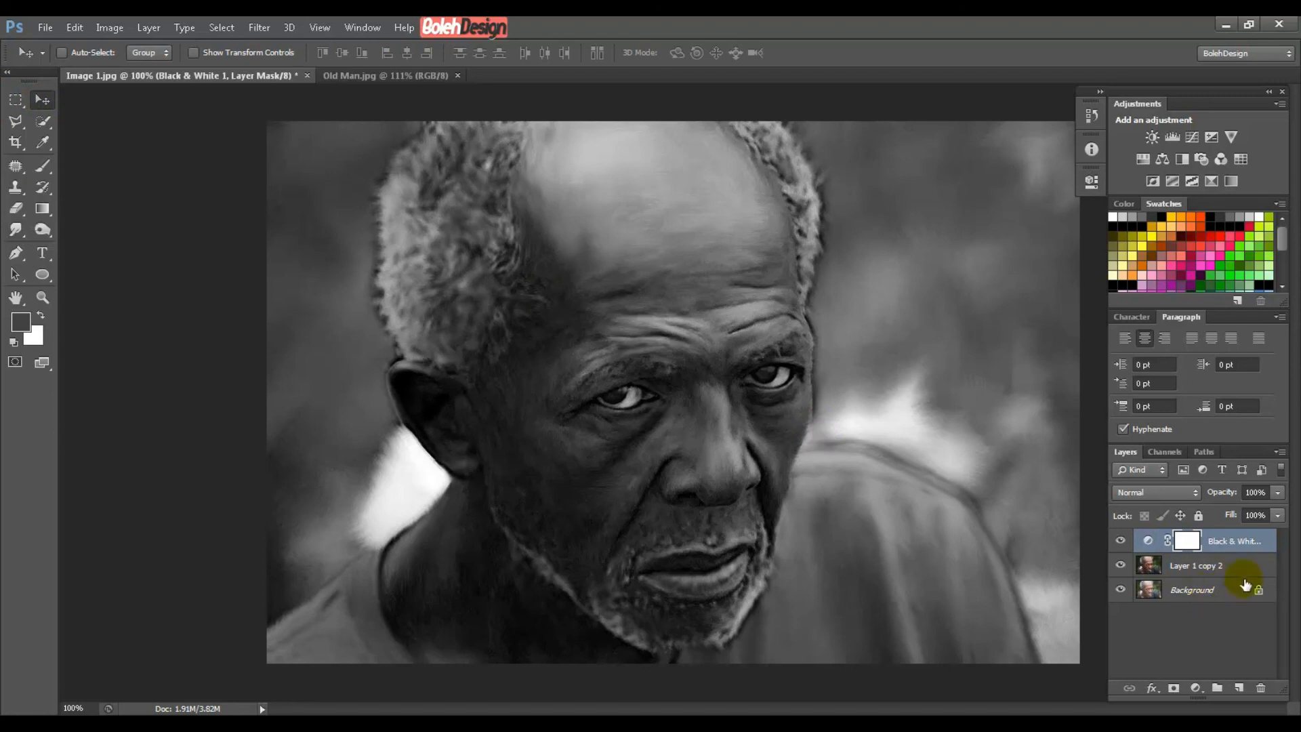
Add a Curves adjustment layer with a midtone point at input 110, output 157, and compare the image with and without it.
click(1199, 687)
click(1218, 428)
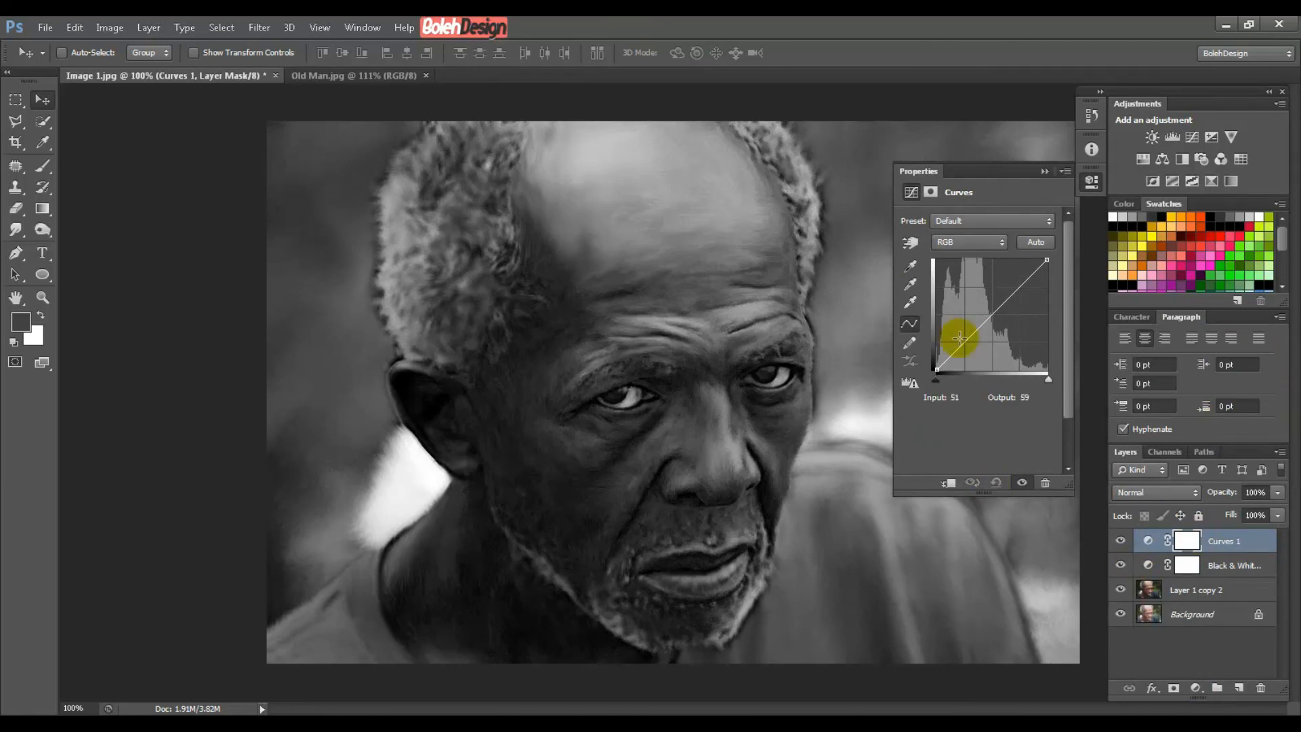
click(993, 314)
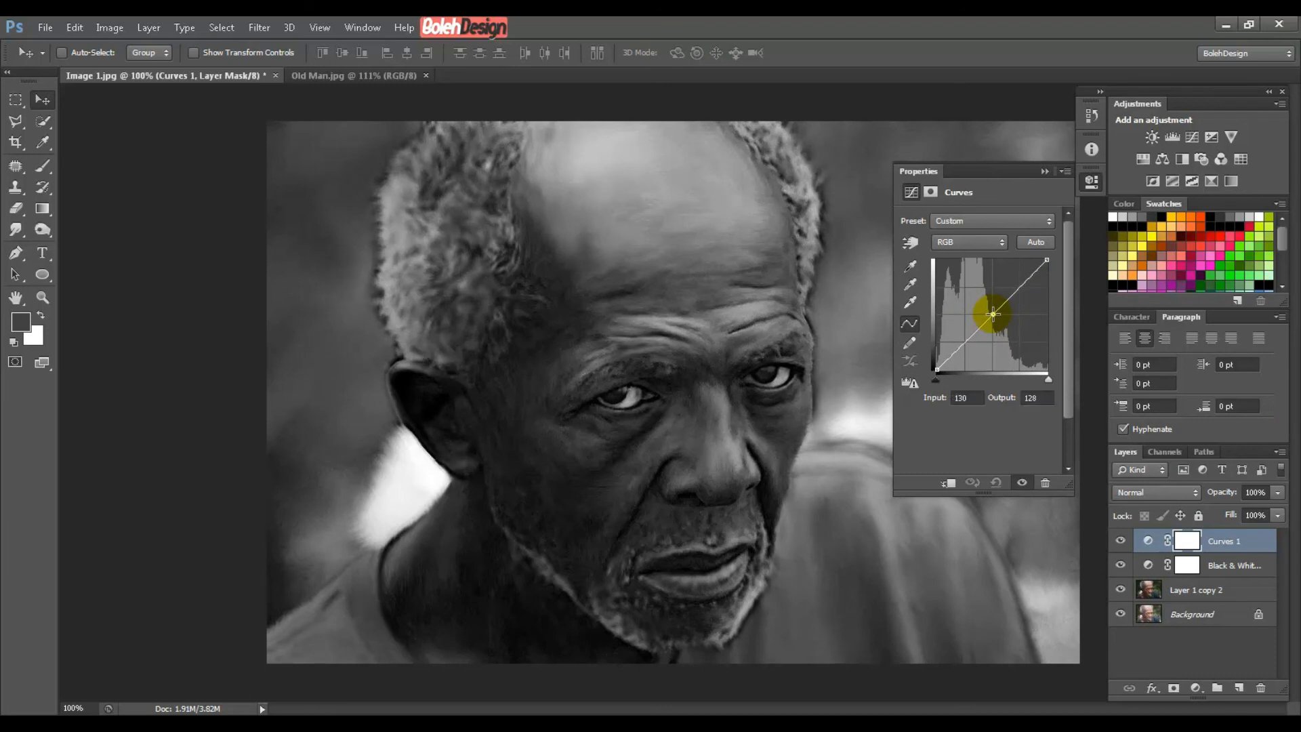
click(977, 398)
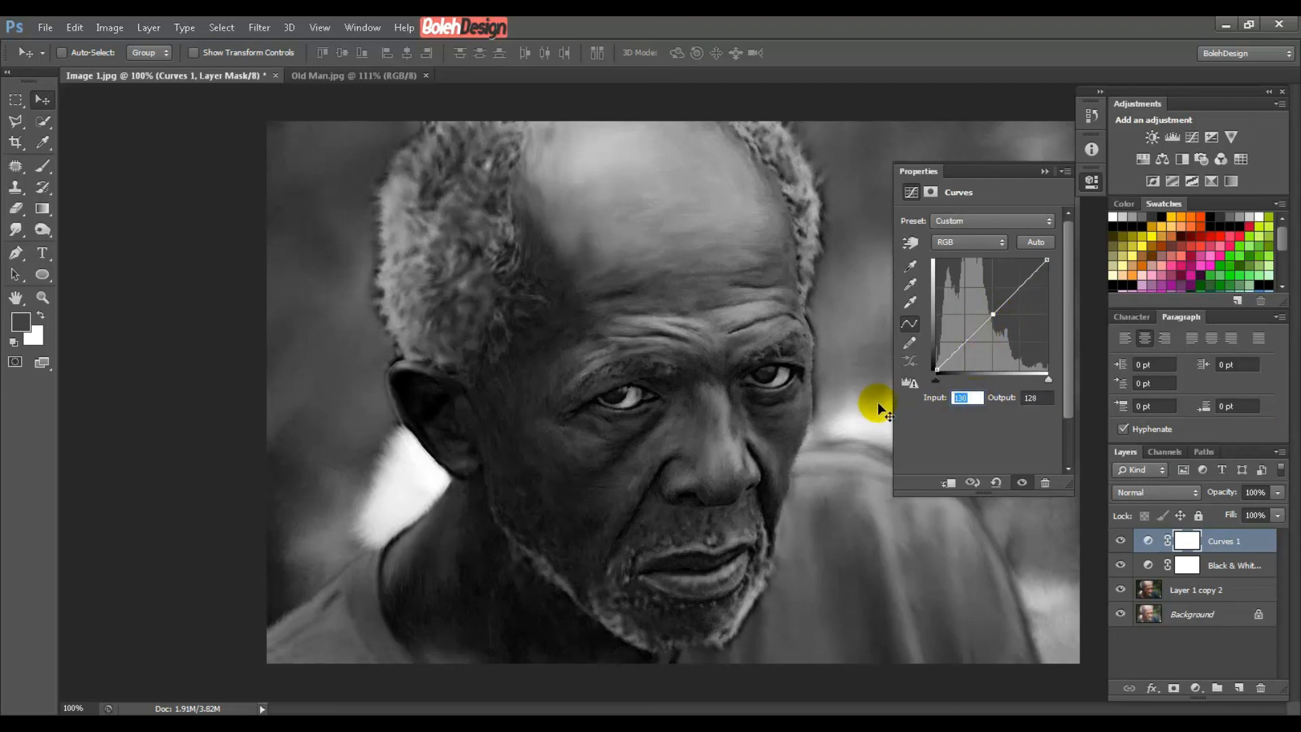
text(110)
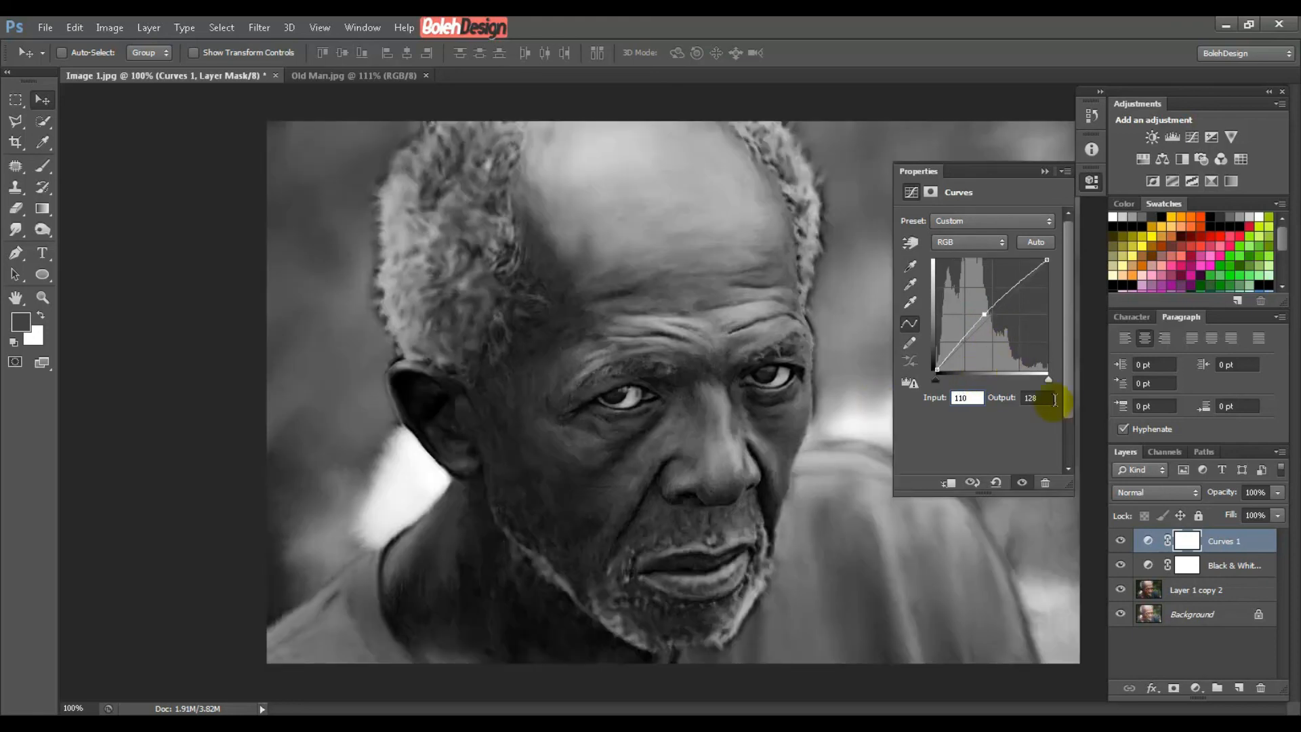
click(1047, 400)
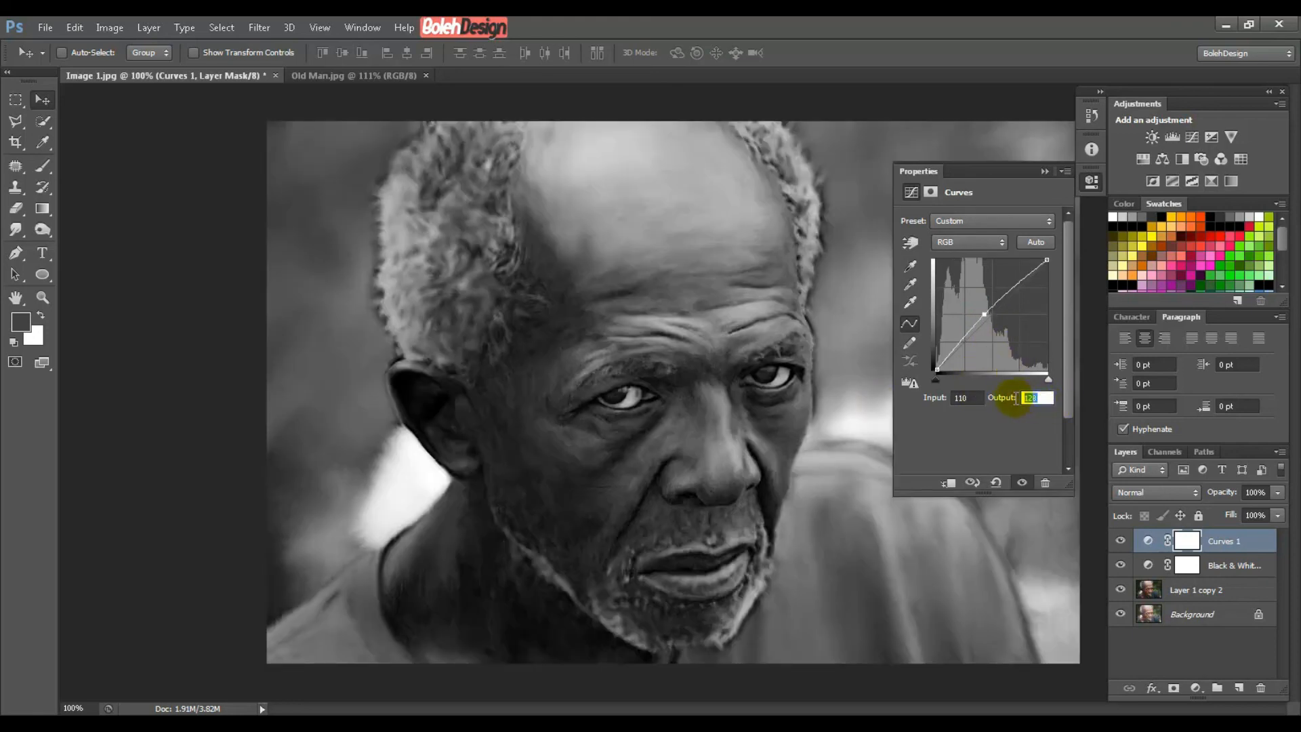
text(157)
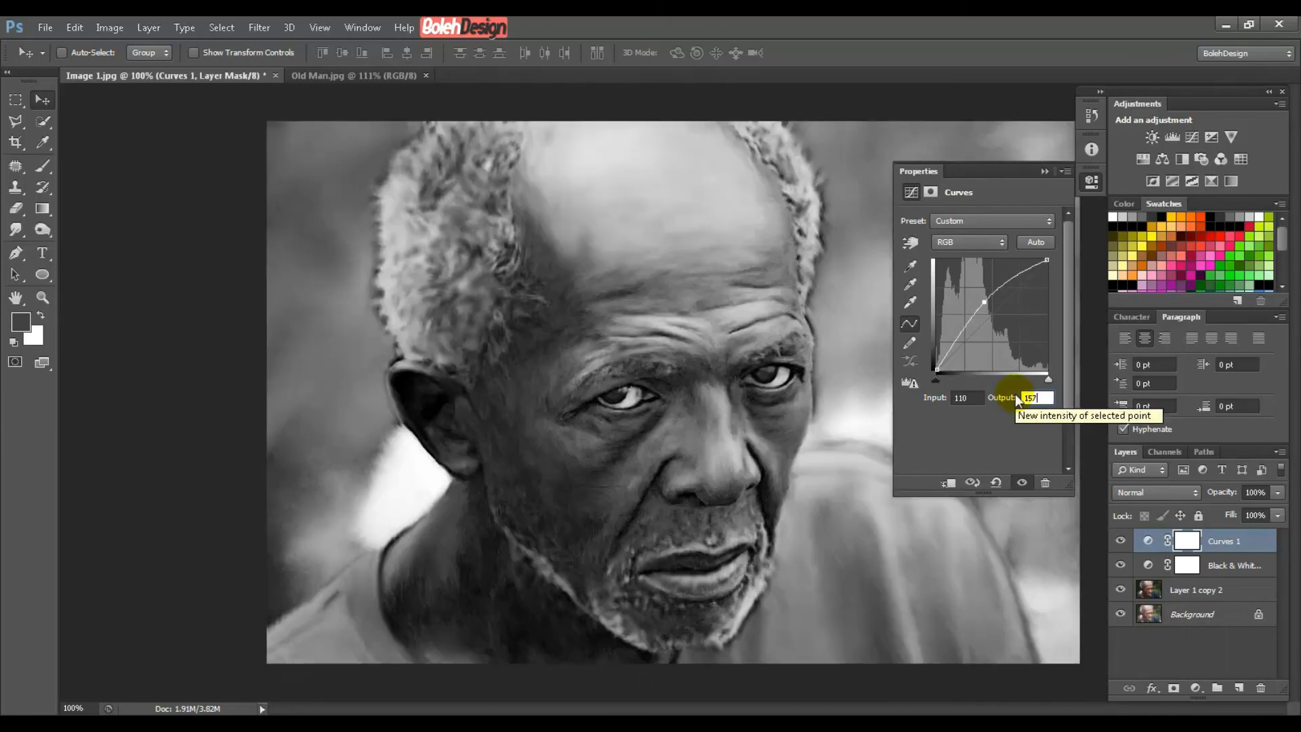
click(1120, 541)
click(1120, 540)
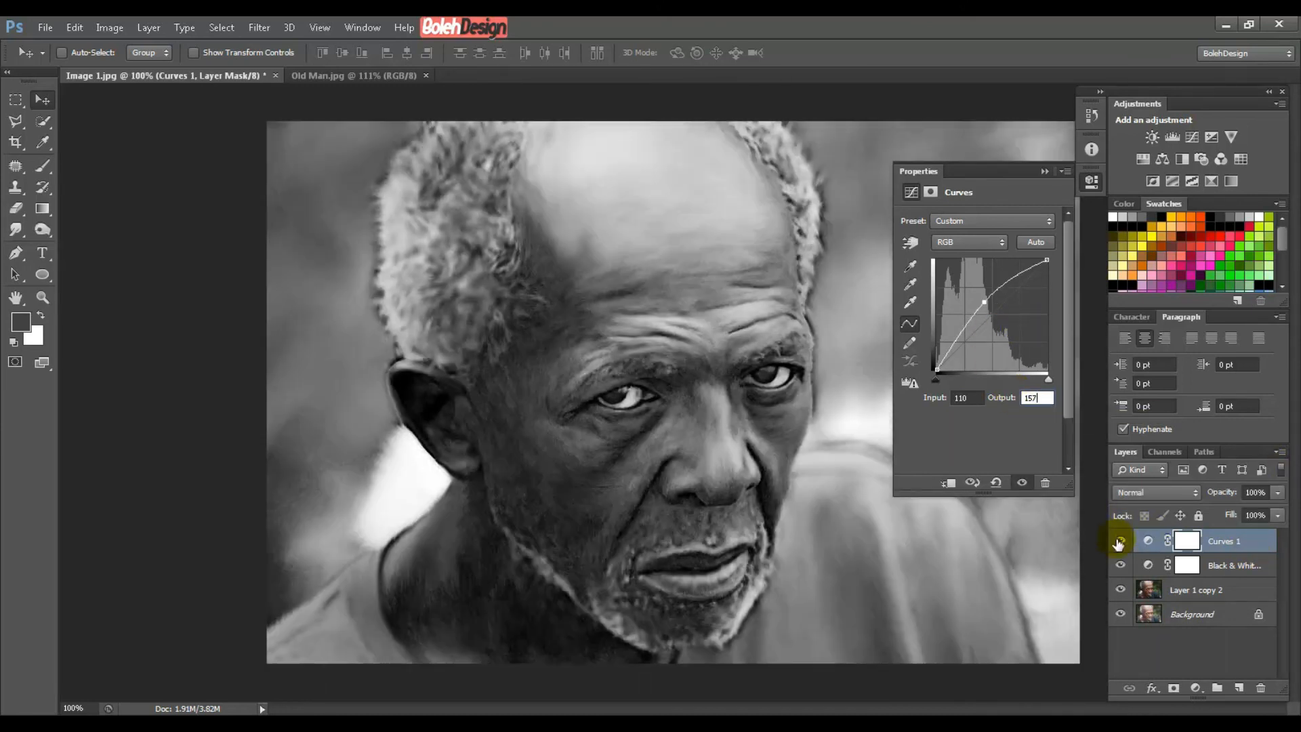
click(1120, 540)
click(1121, 541)
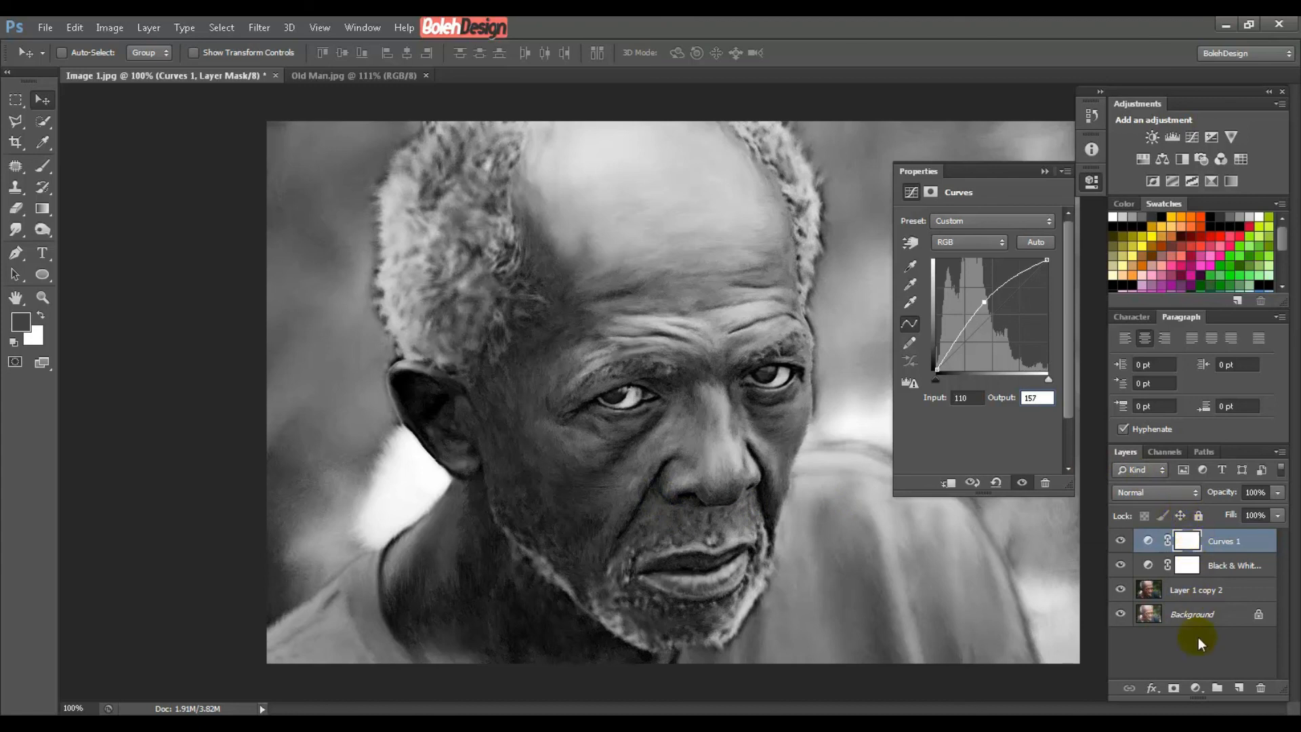
Add a Selective Color adjustment layer and lower the black amount in the Whites to about -70%, using the Absolute method.
click(1195, 687)
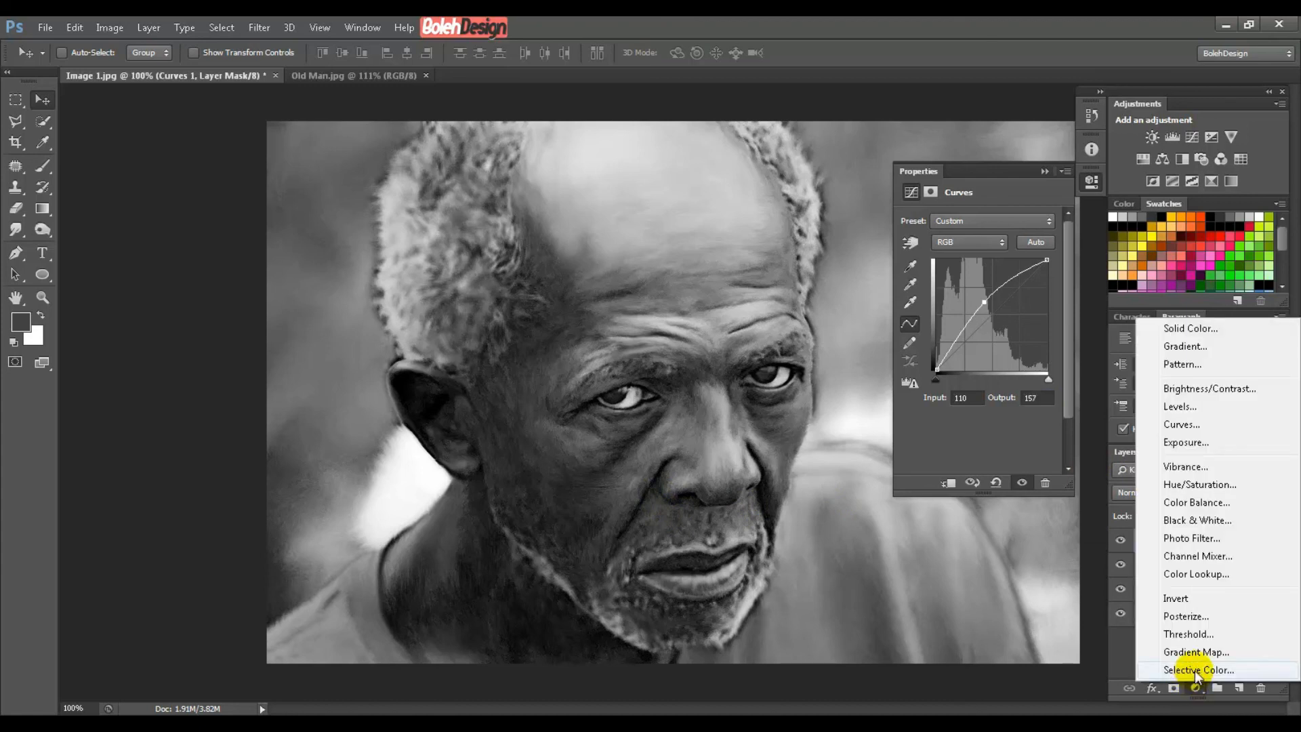
click(1195, 670)
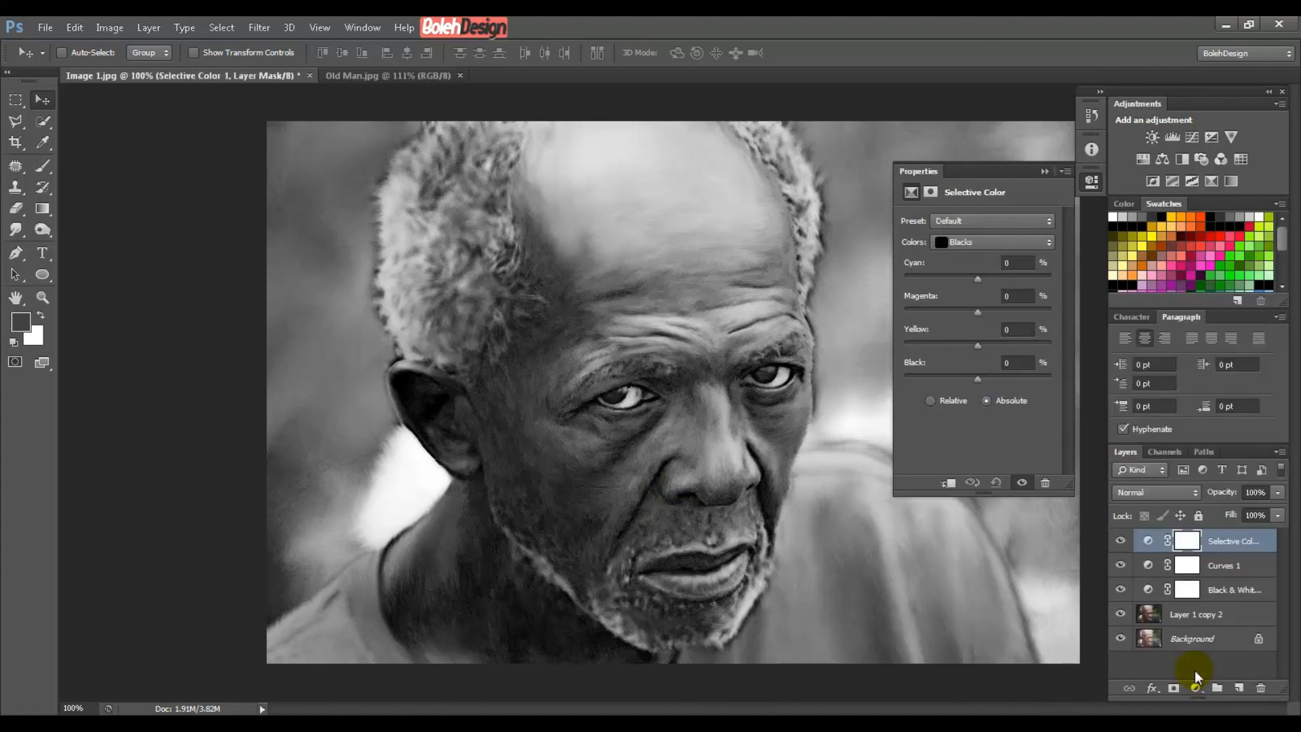
click(983, 242)
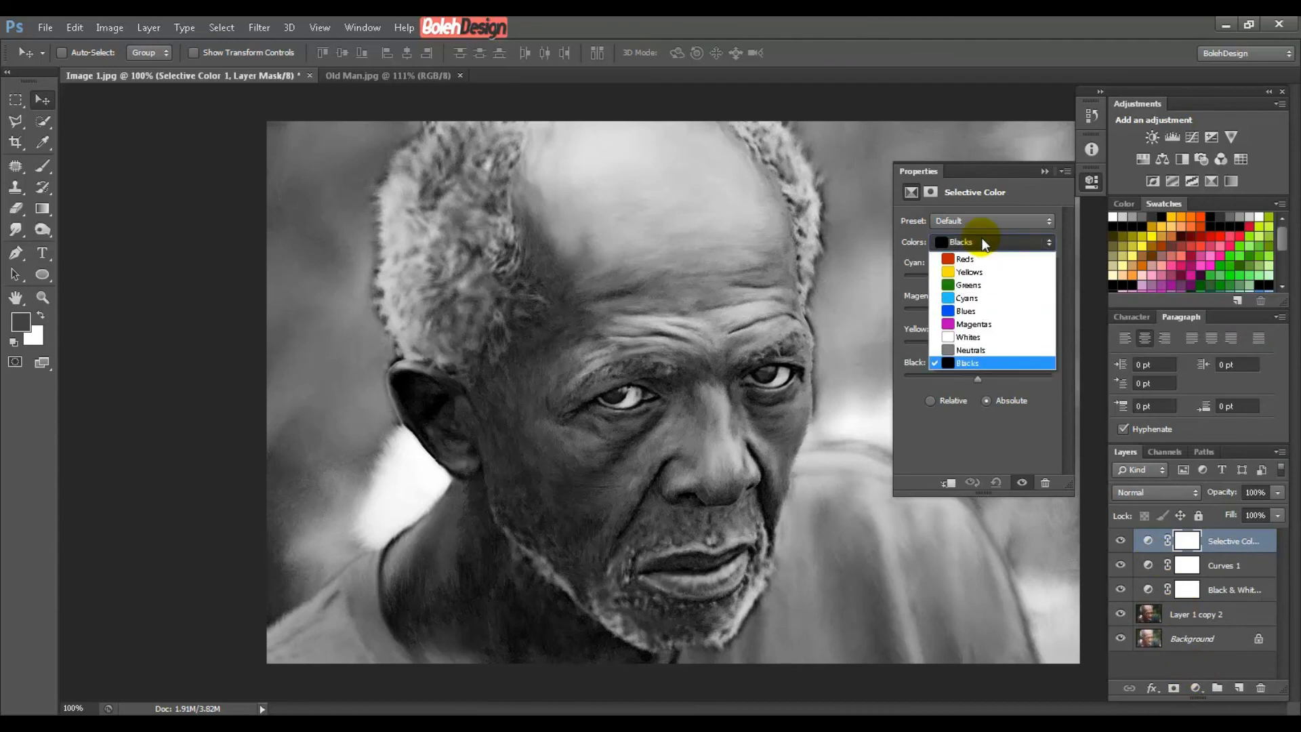
click(990, 333)
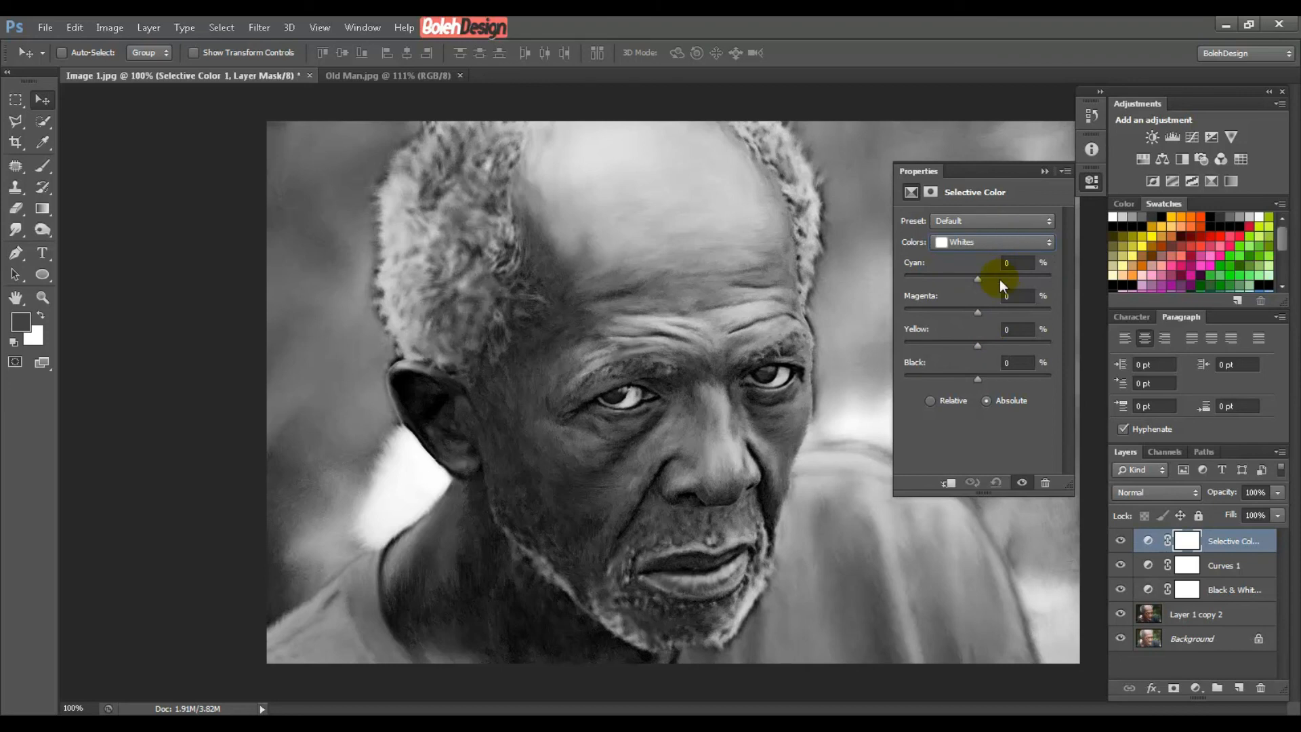
drag(977, 381, 946, 377)
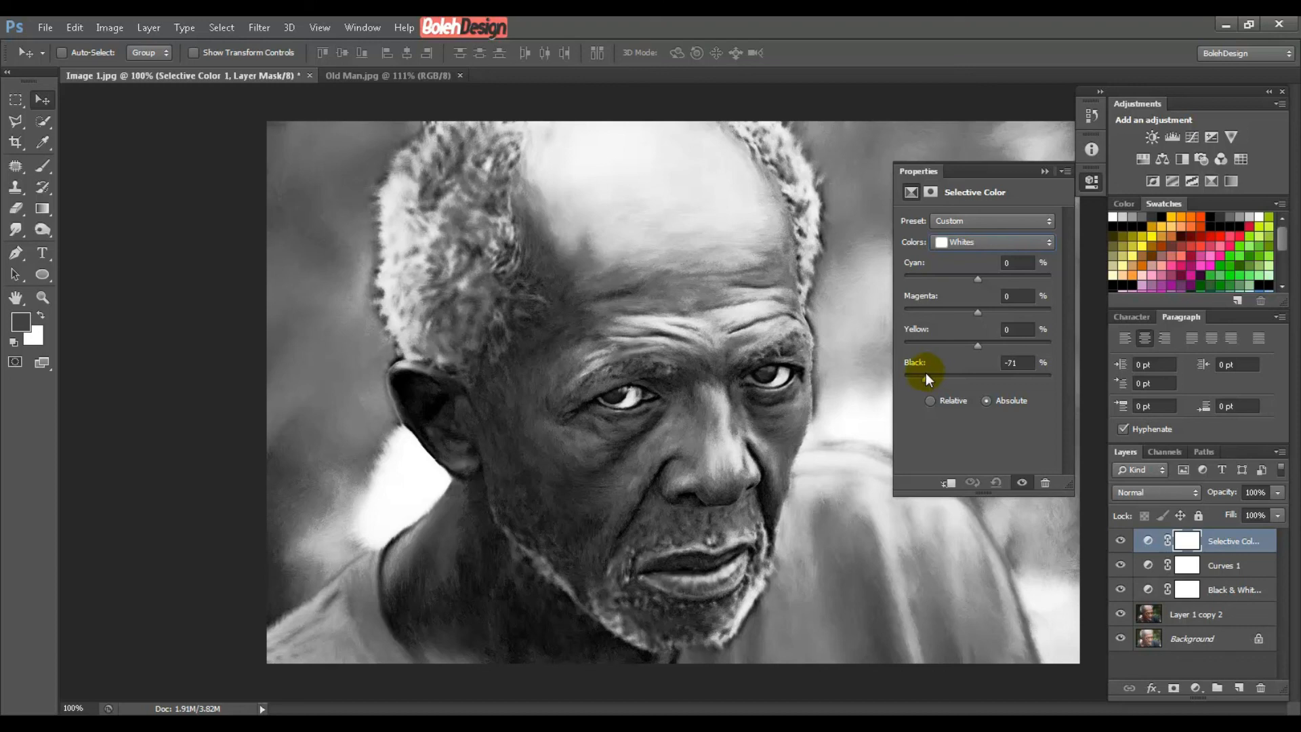
click(1011, 362)
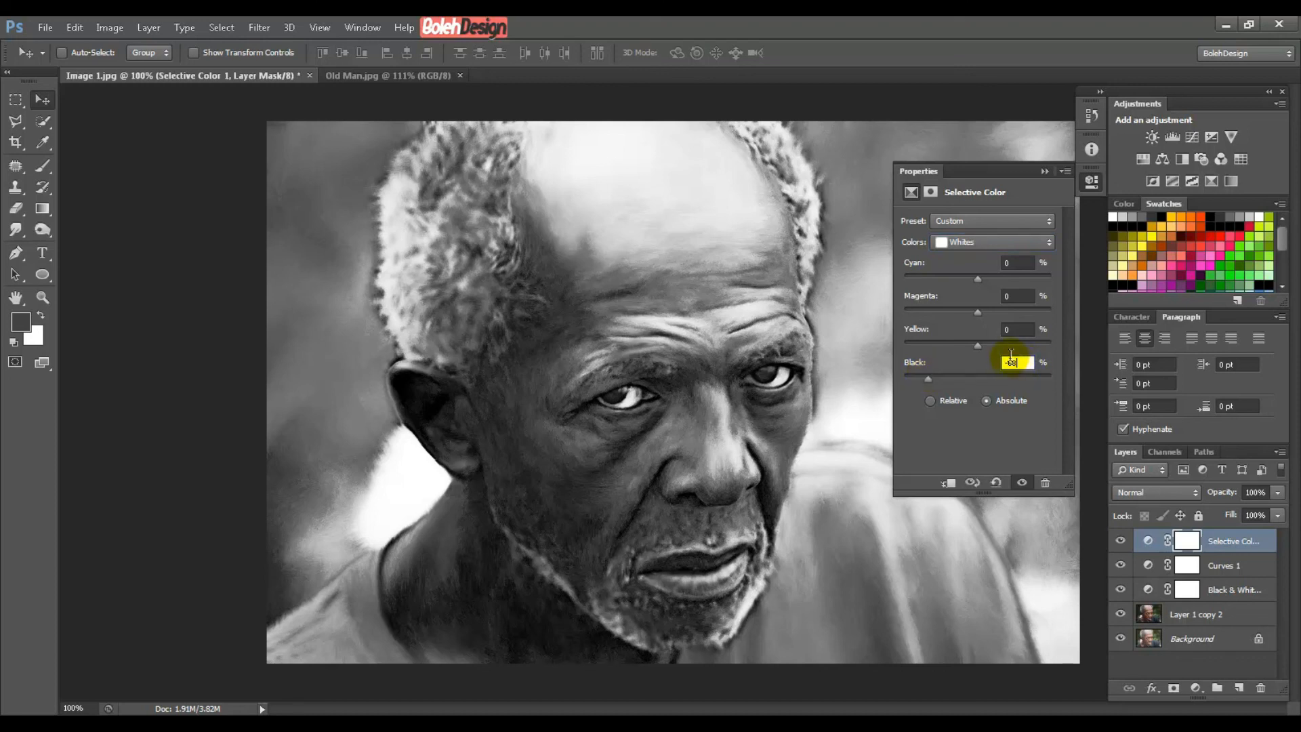
Set the black amount of the Blacks to 7% in the Selective Color adjustment and collapse its settings.
click(962, 241)
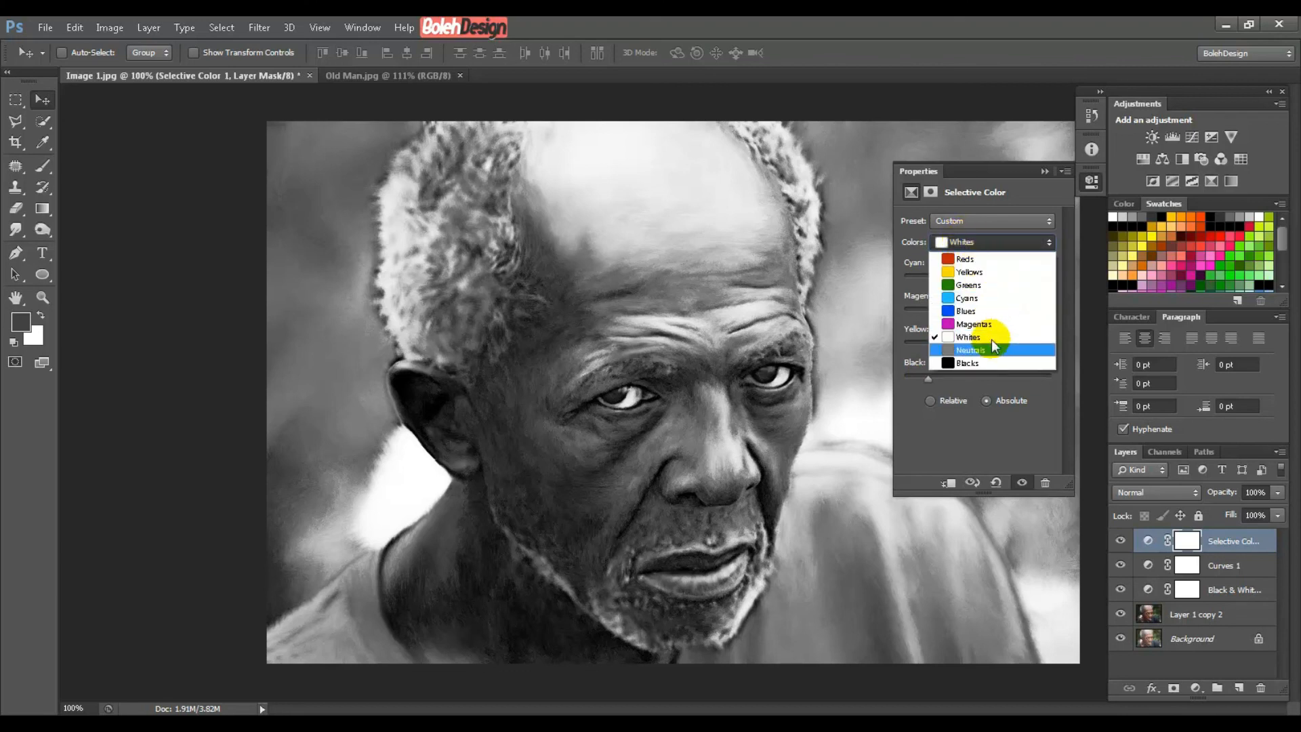
click(984, 363)
click(1016, 362)
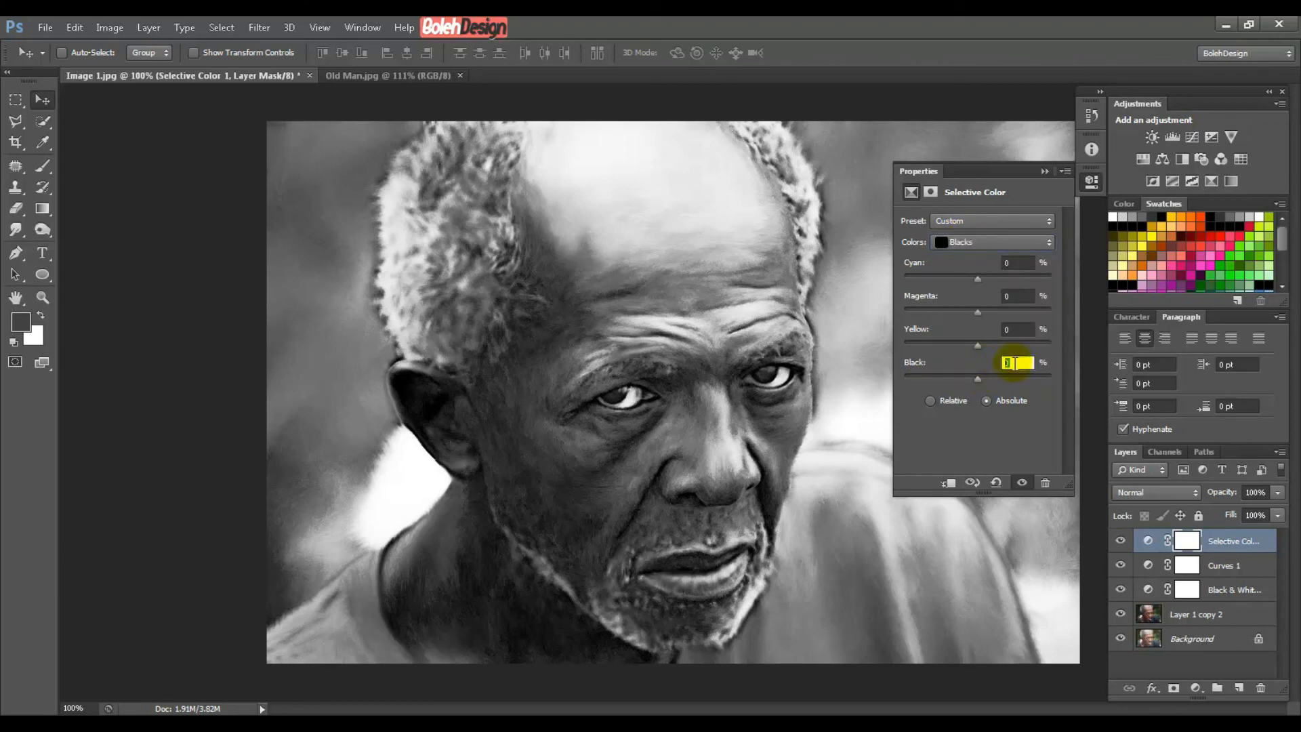
text(7)
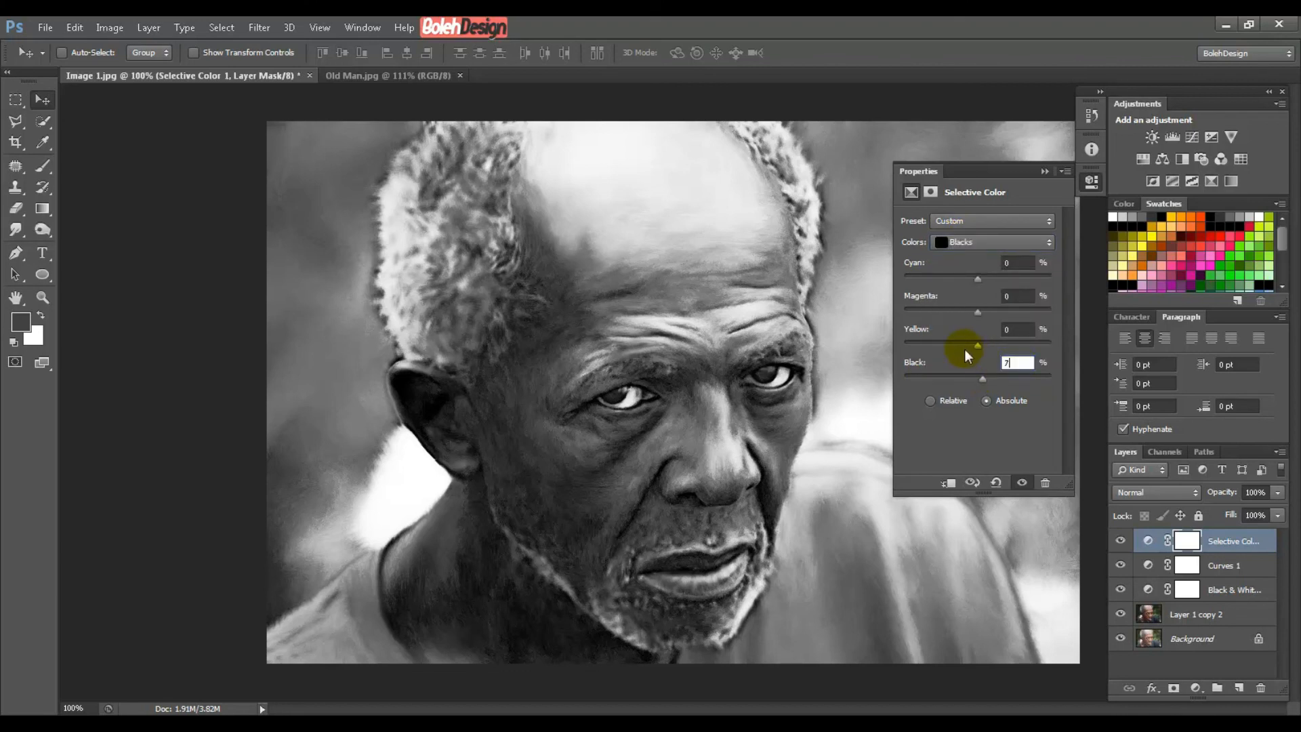
click(1017, 329)
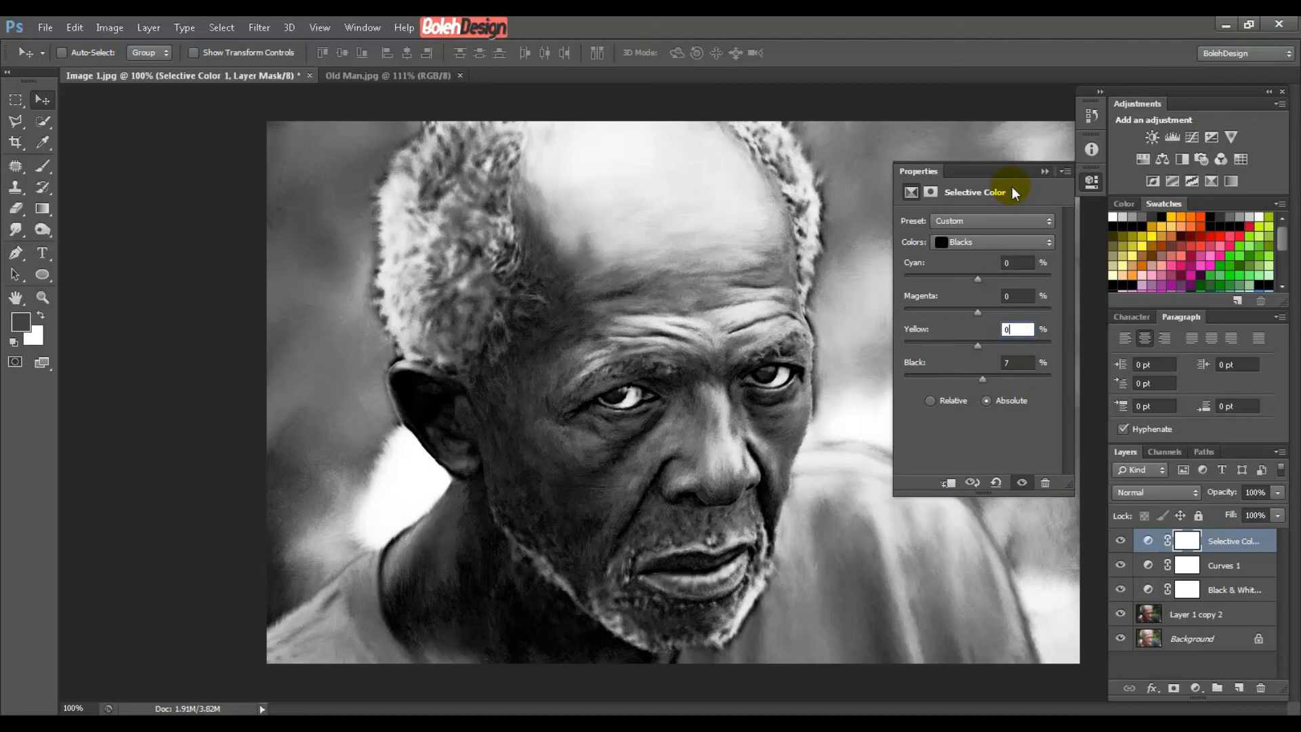
click(1045, 171)
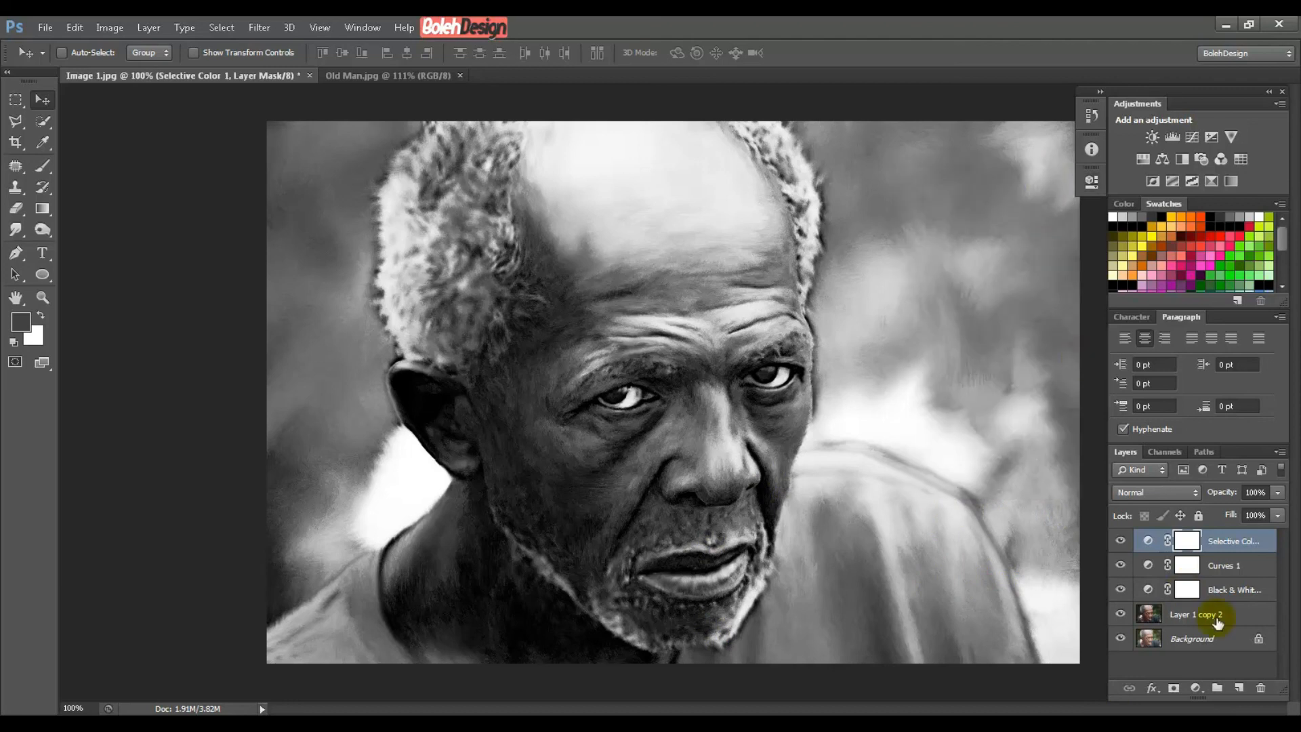
Add a Solid Color fill layer in brown #493827 above the Selective Color layer.
click(1197, 687)
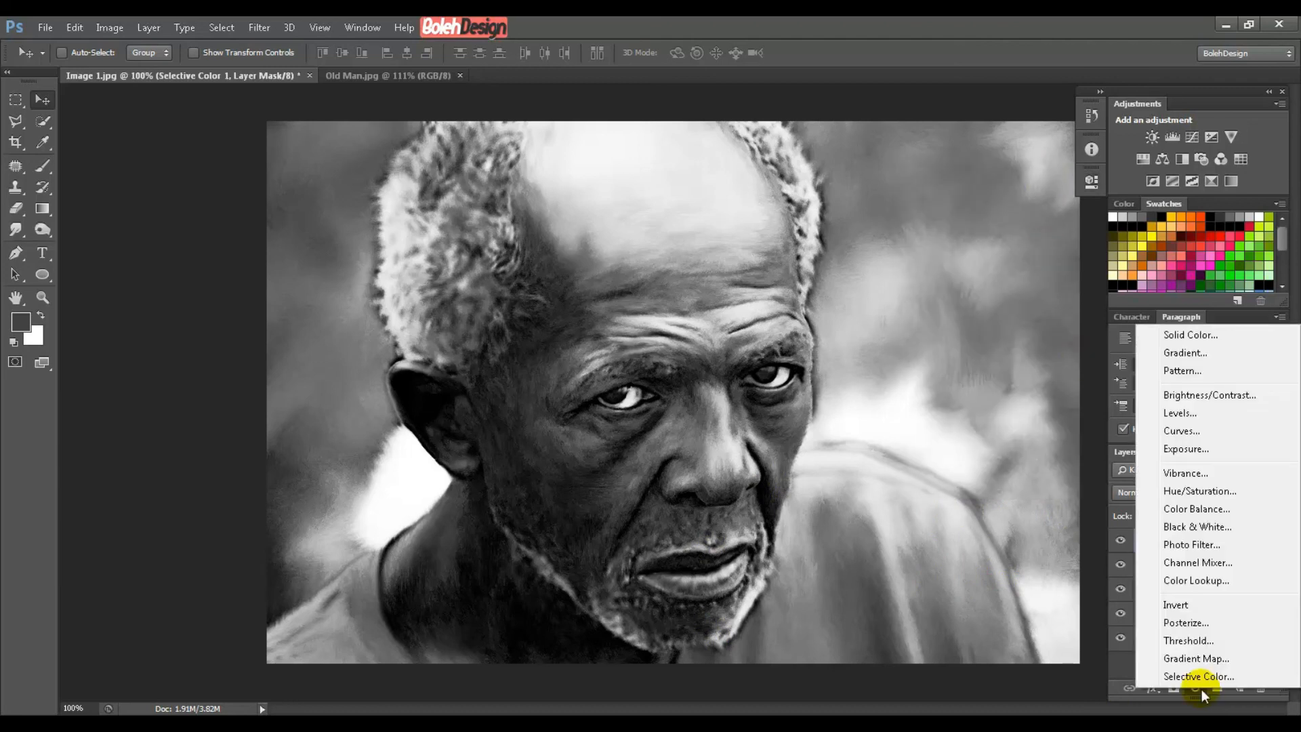
click(1190, 335)
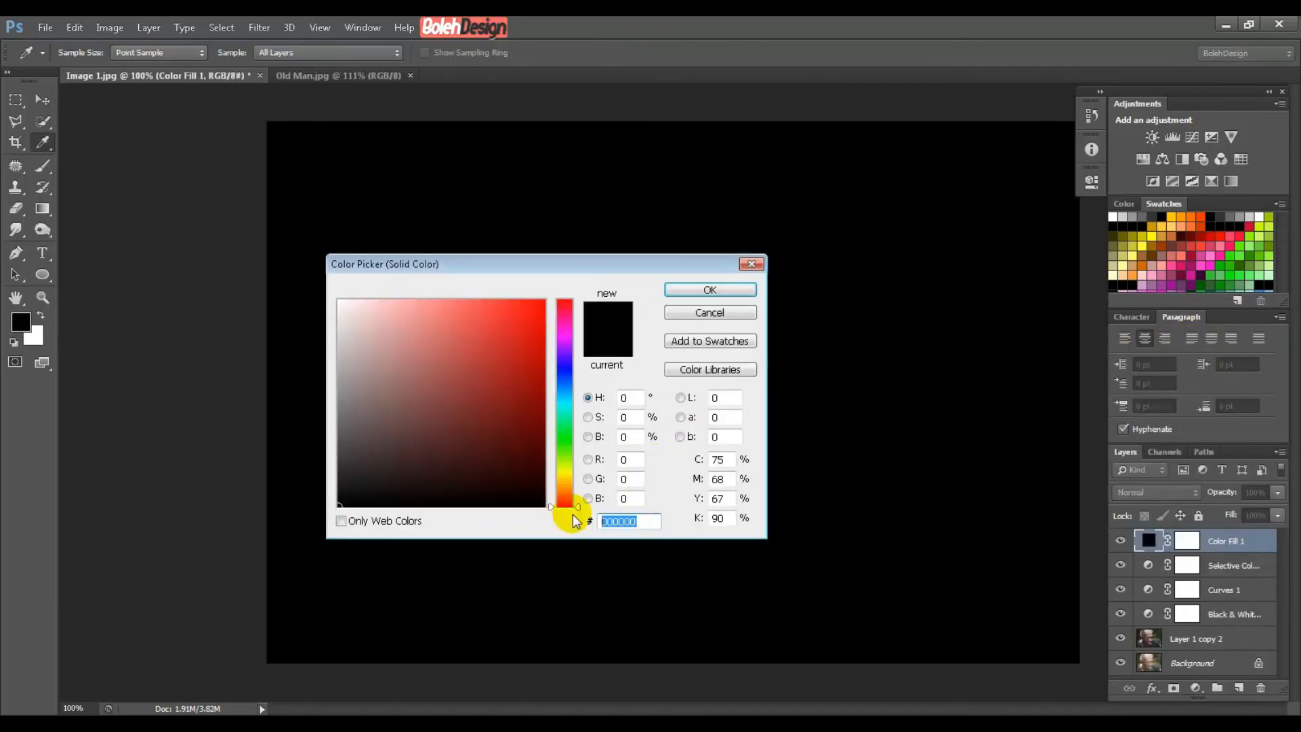
text(4)
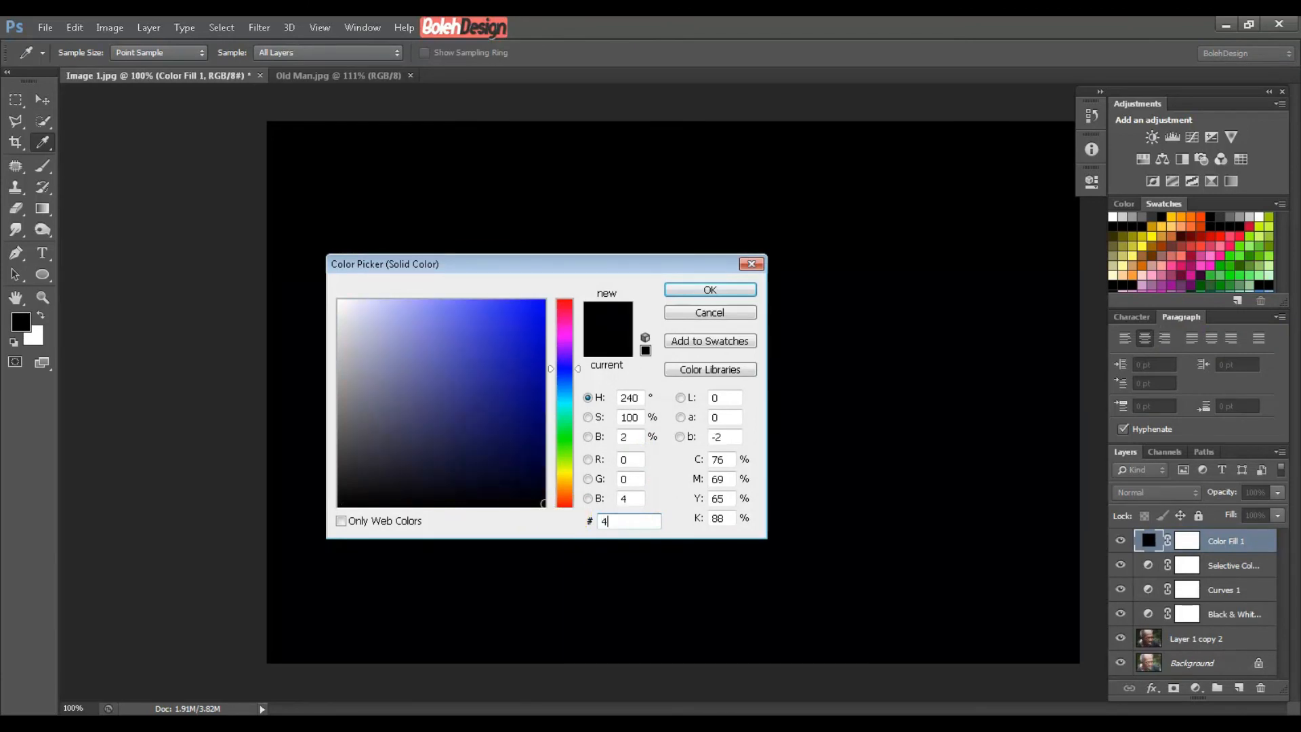
text(93)
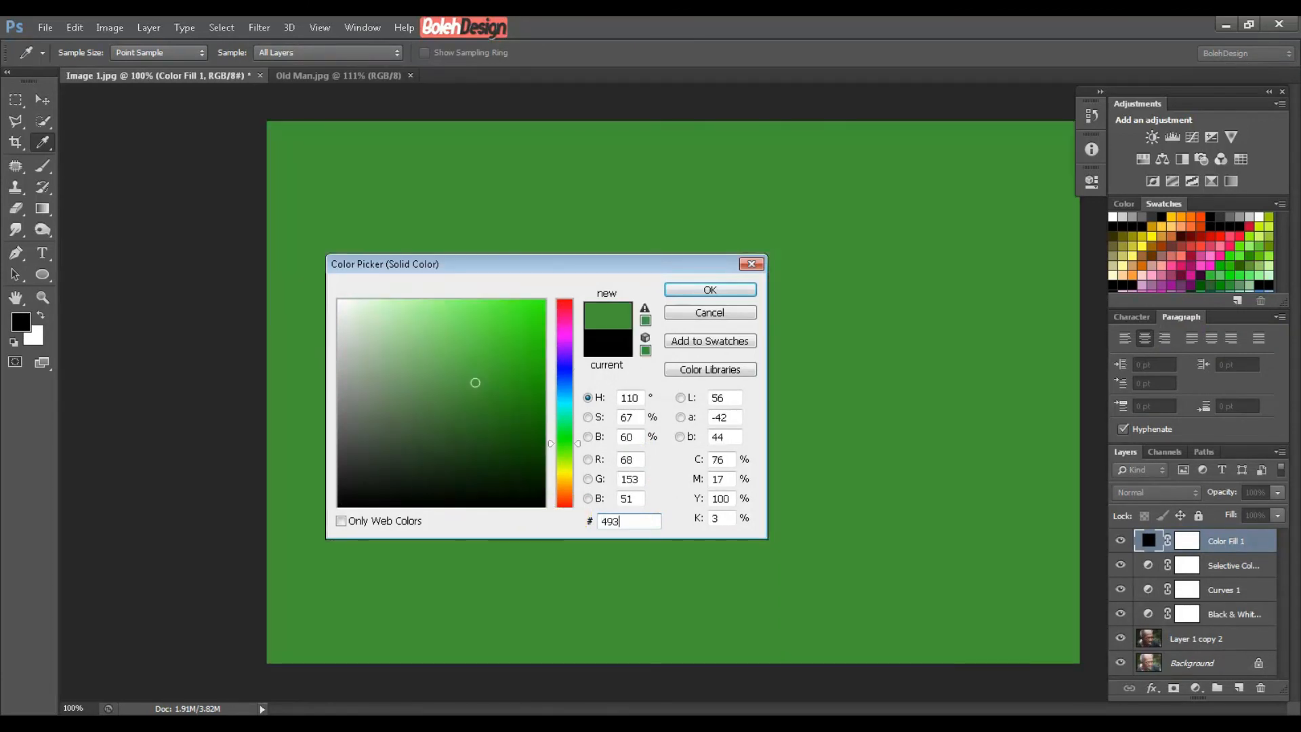
text(827)
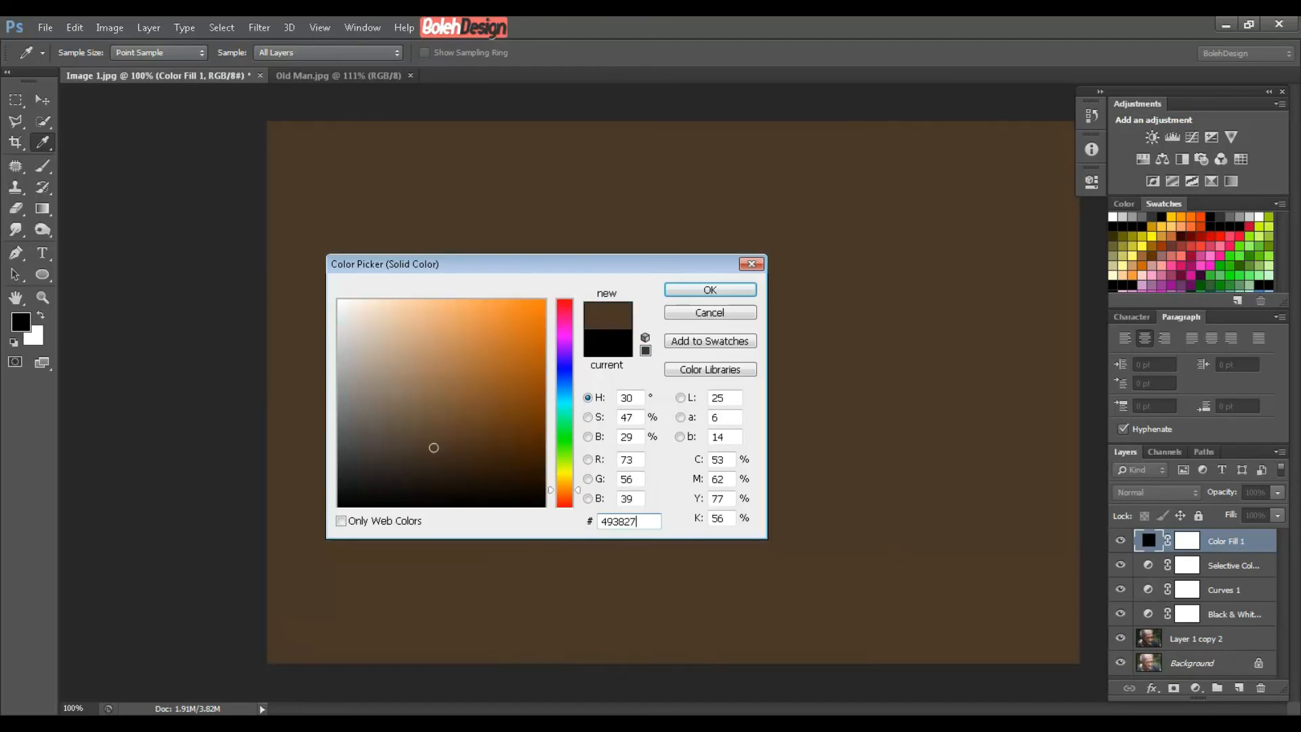
click(728, 295)
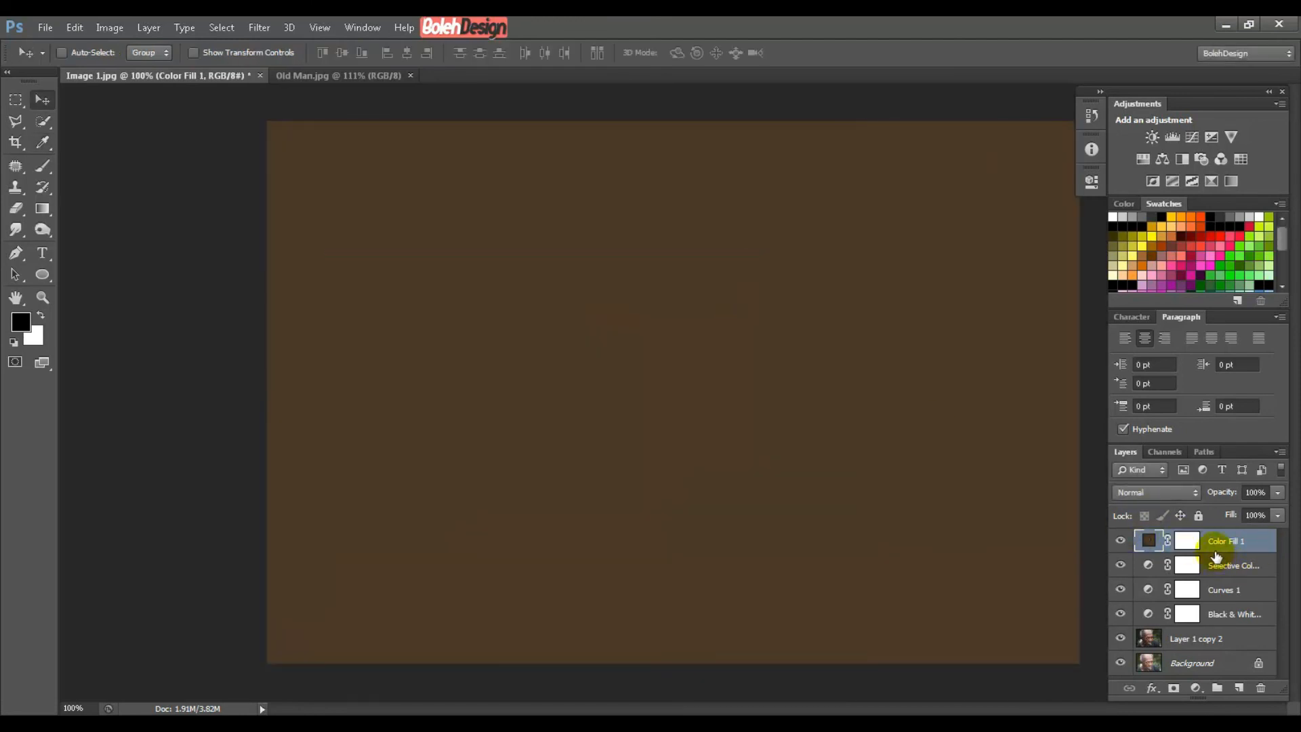
Set the brown fill layer's blend mode to Color and compare the toned picture with the finished painting in Old Man.jpg.
click(1171, 492)
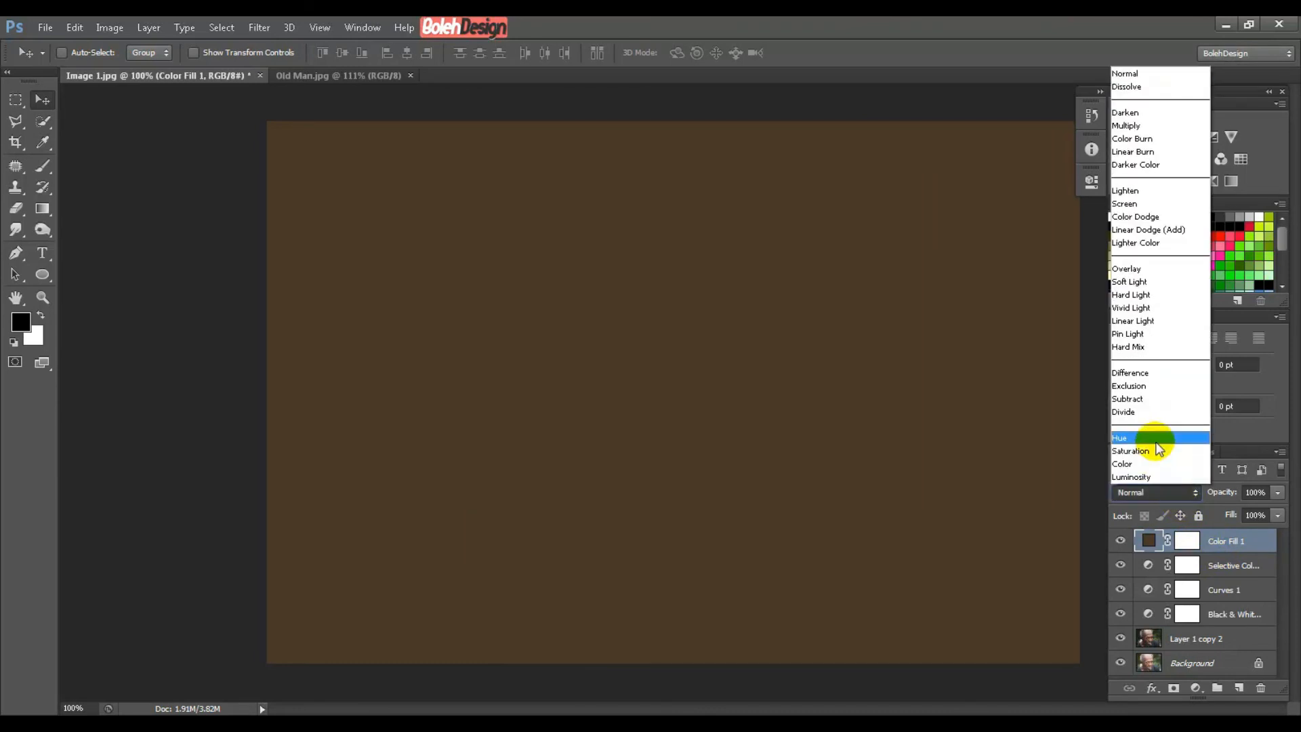
click(1149, 464)
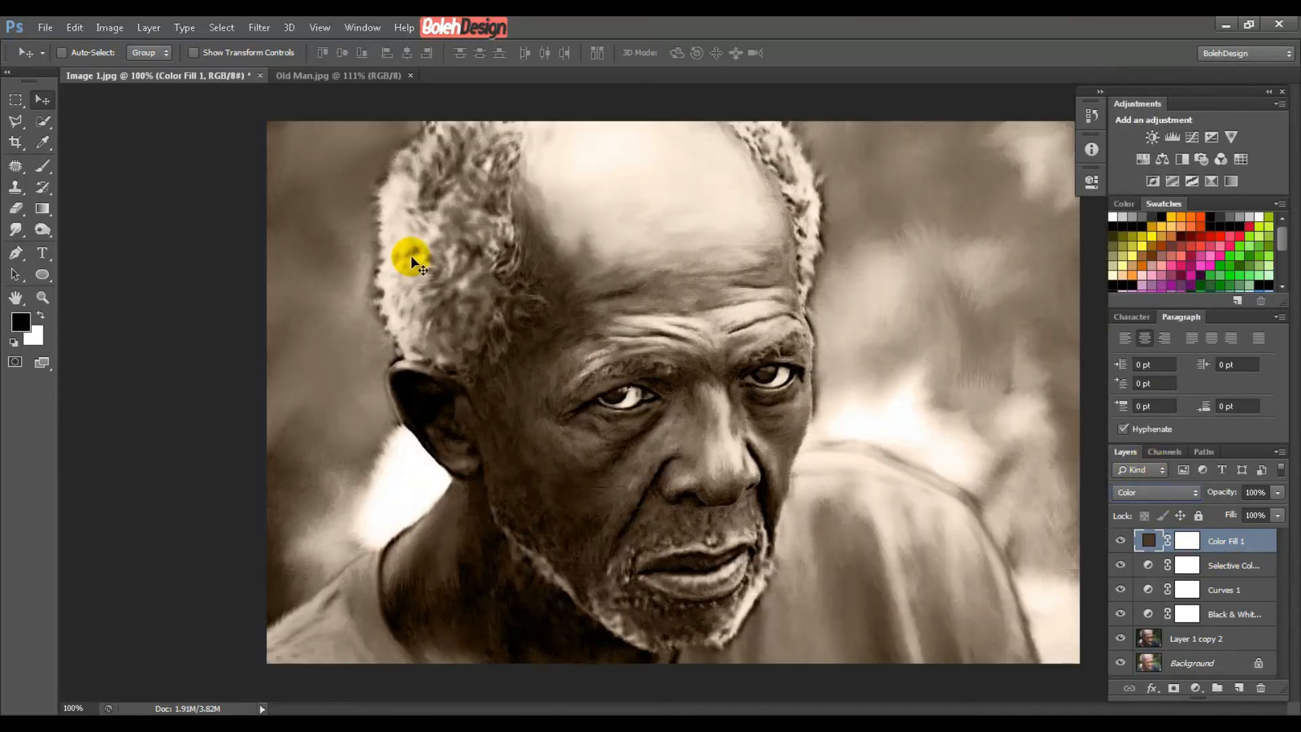
click(340, 79)
click(234, 77)
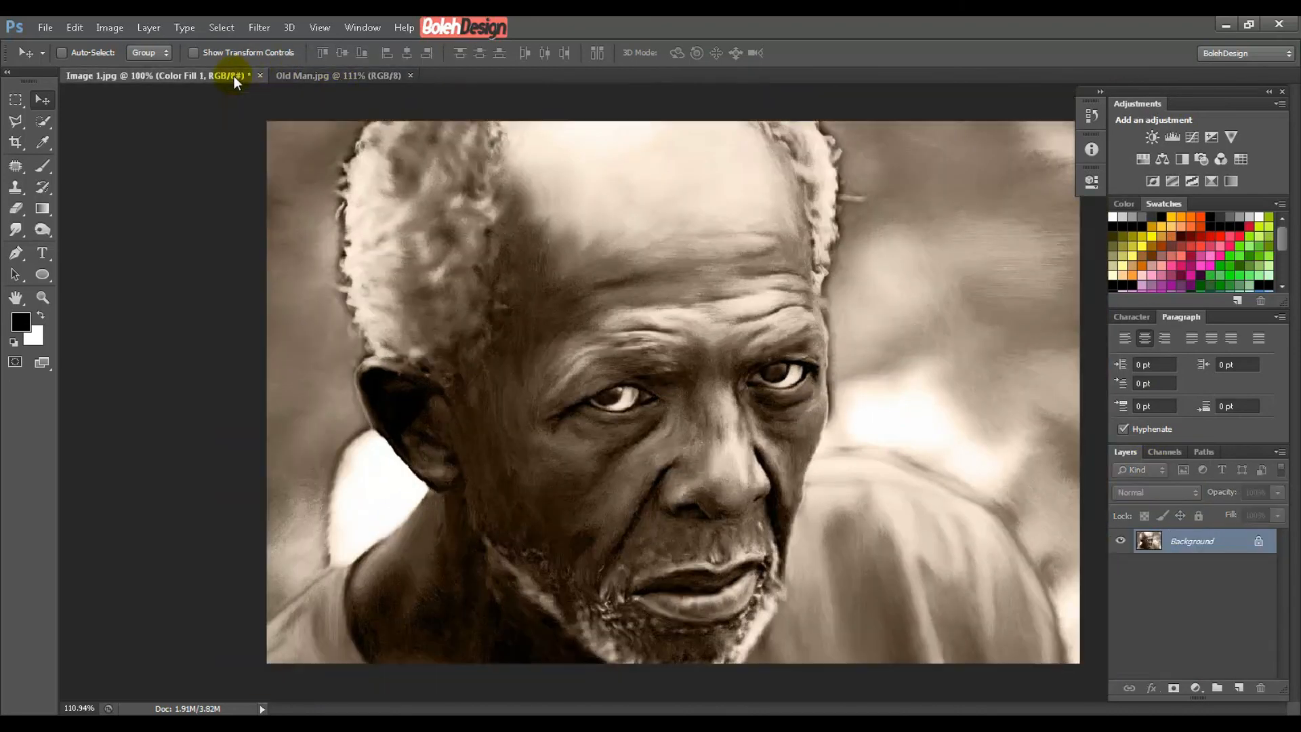
scroll(387, 94, up, 1)
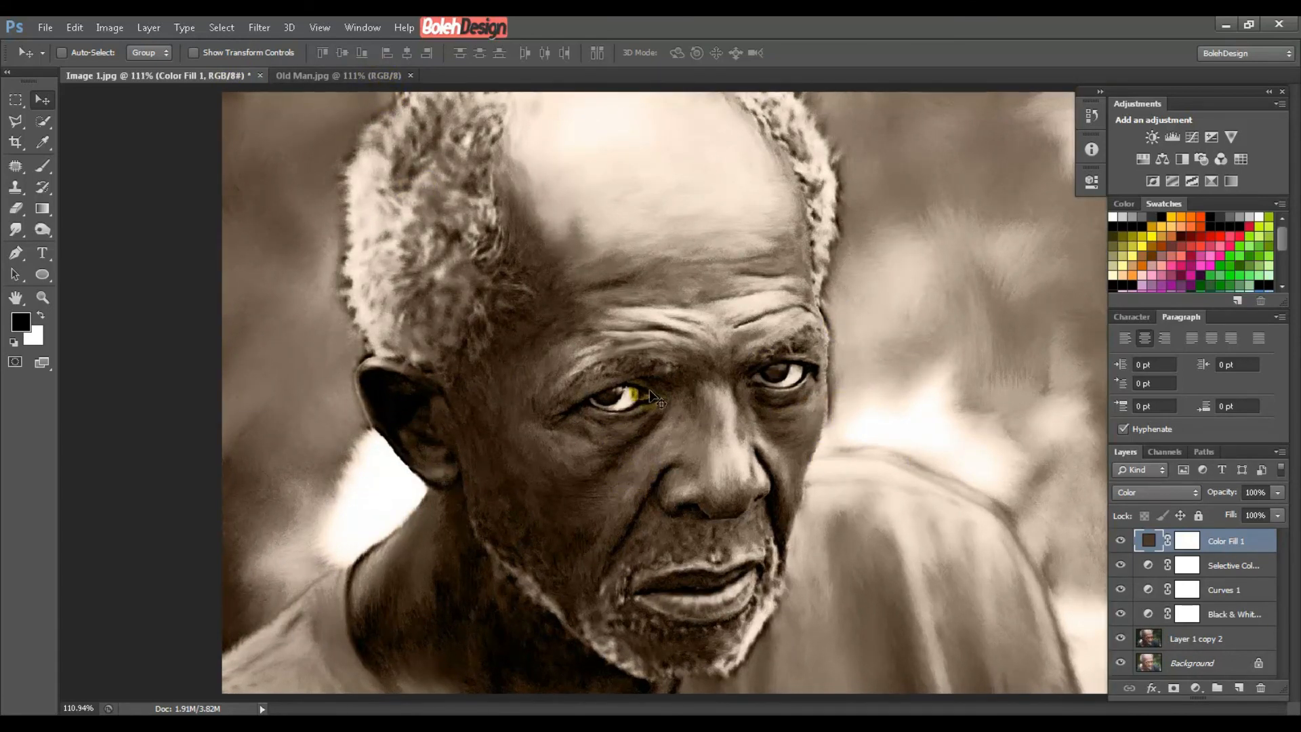
click(329, 71)
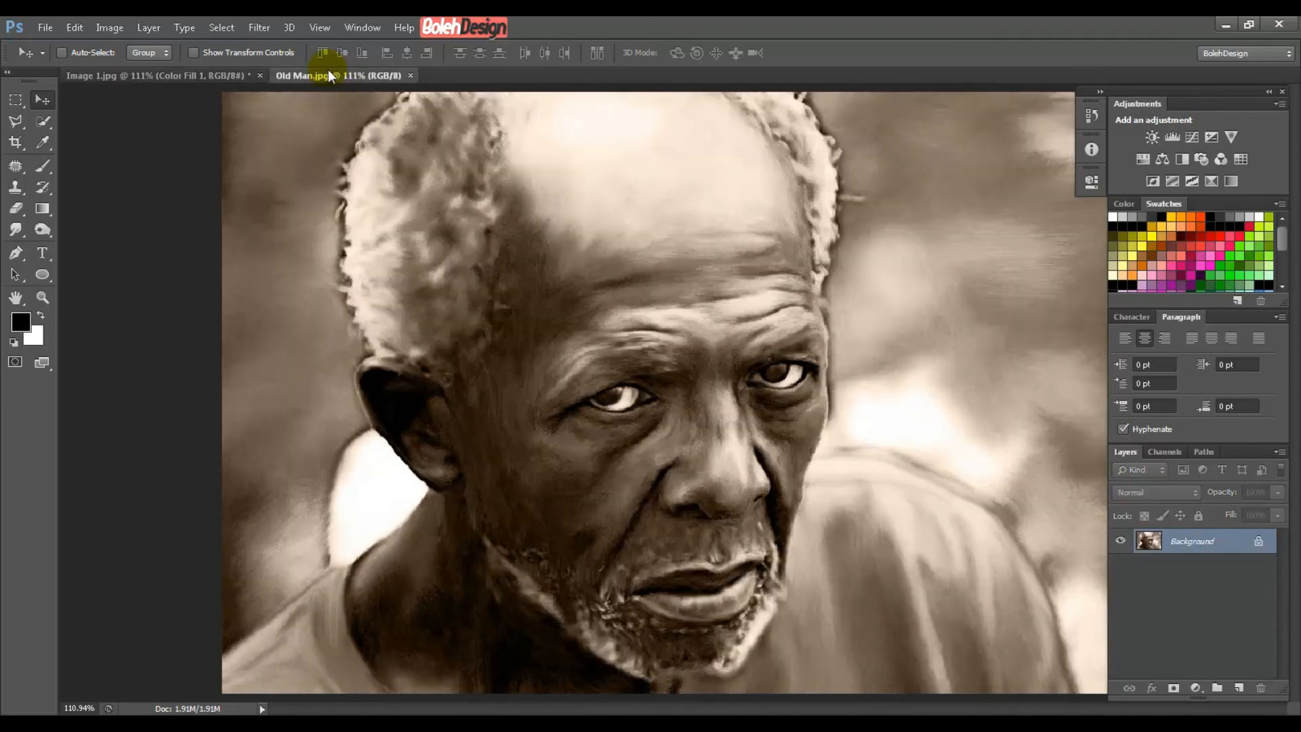
click(204, 76)
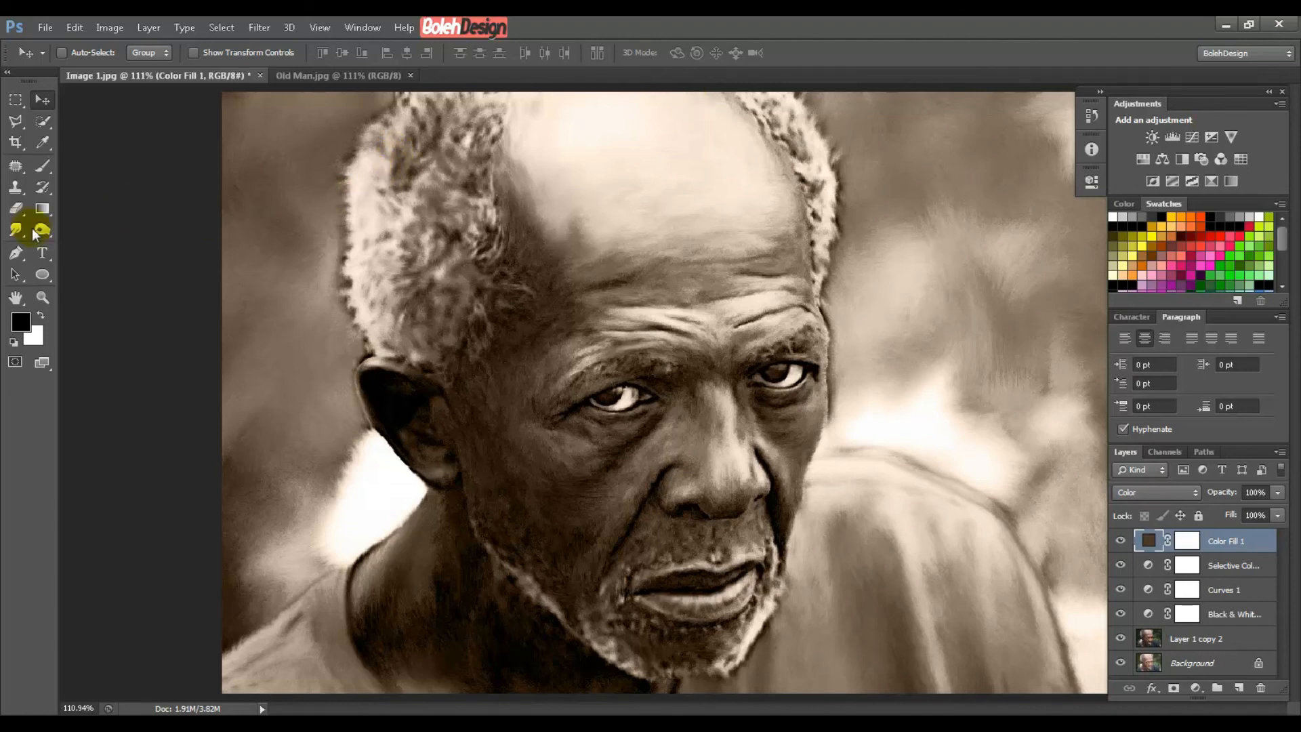
click(17, 236)
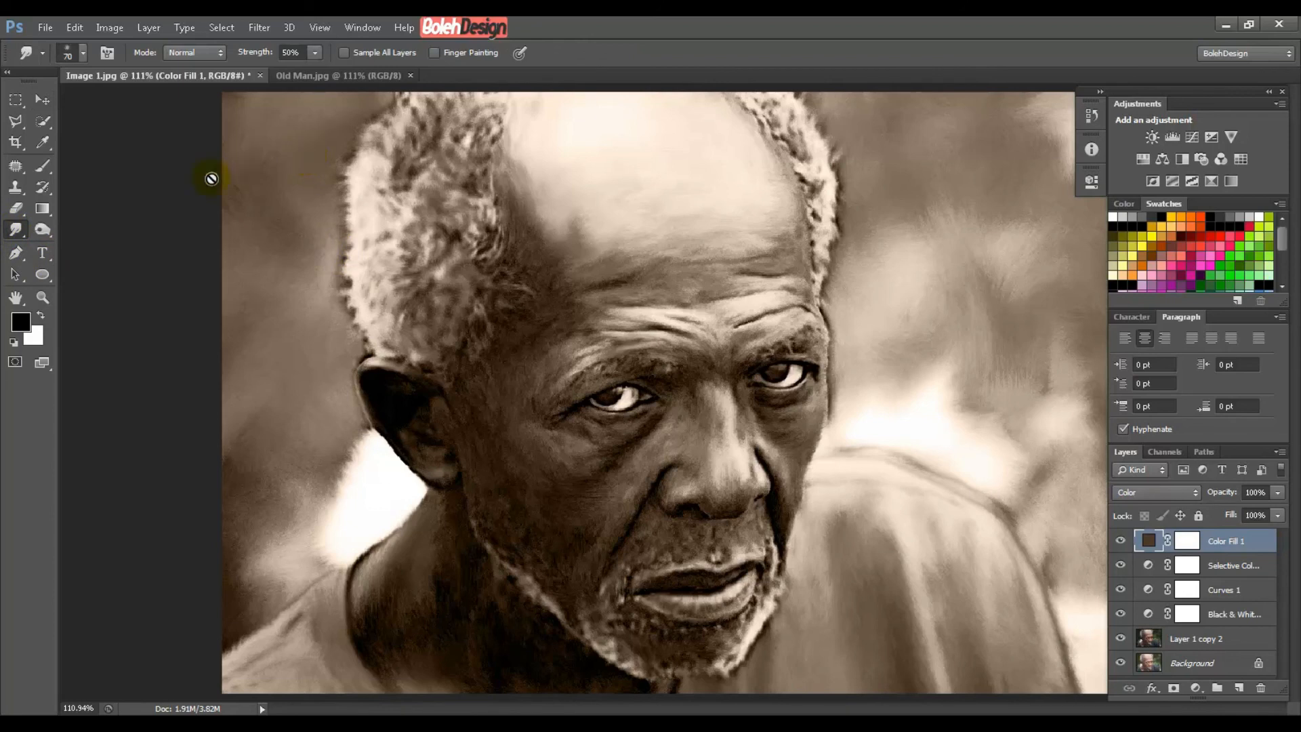
click(43, 102)
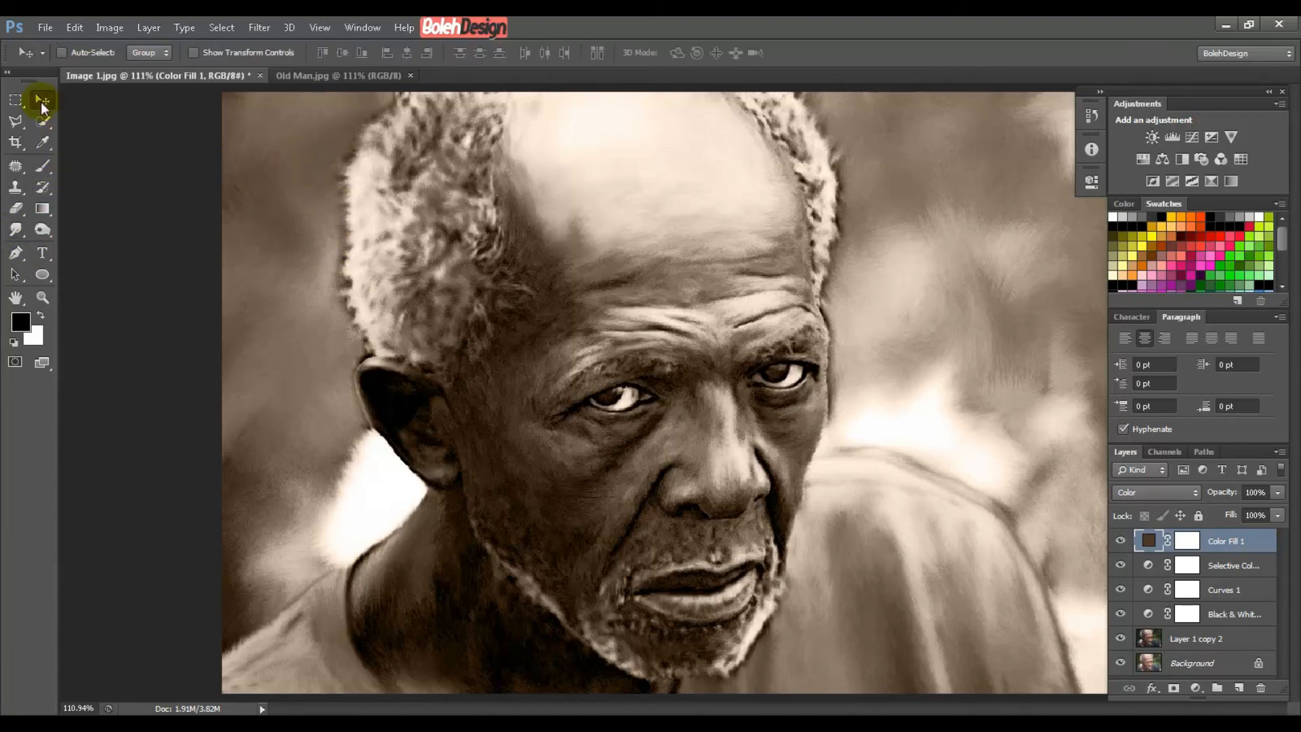